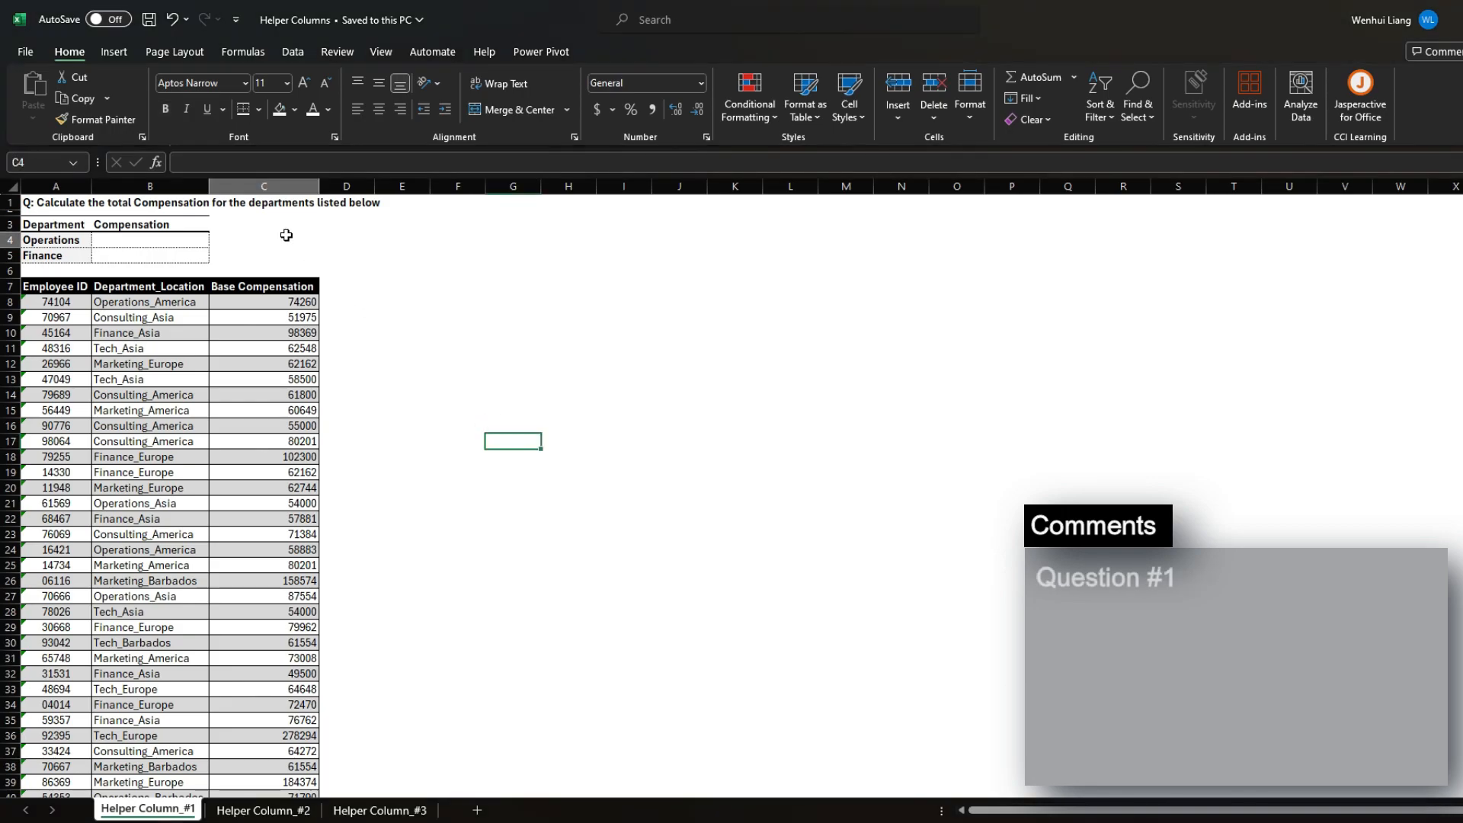
Examine the compensation question, the Operations and Finance entries, and the Department_Location and Base Compensation columns of the employee table
click(264, 239)
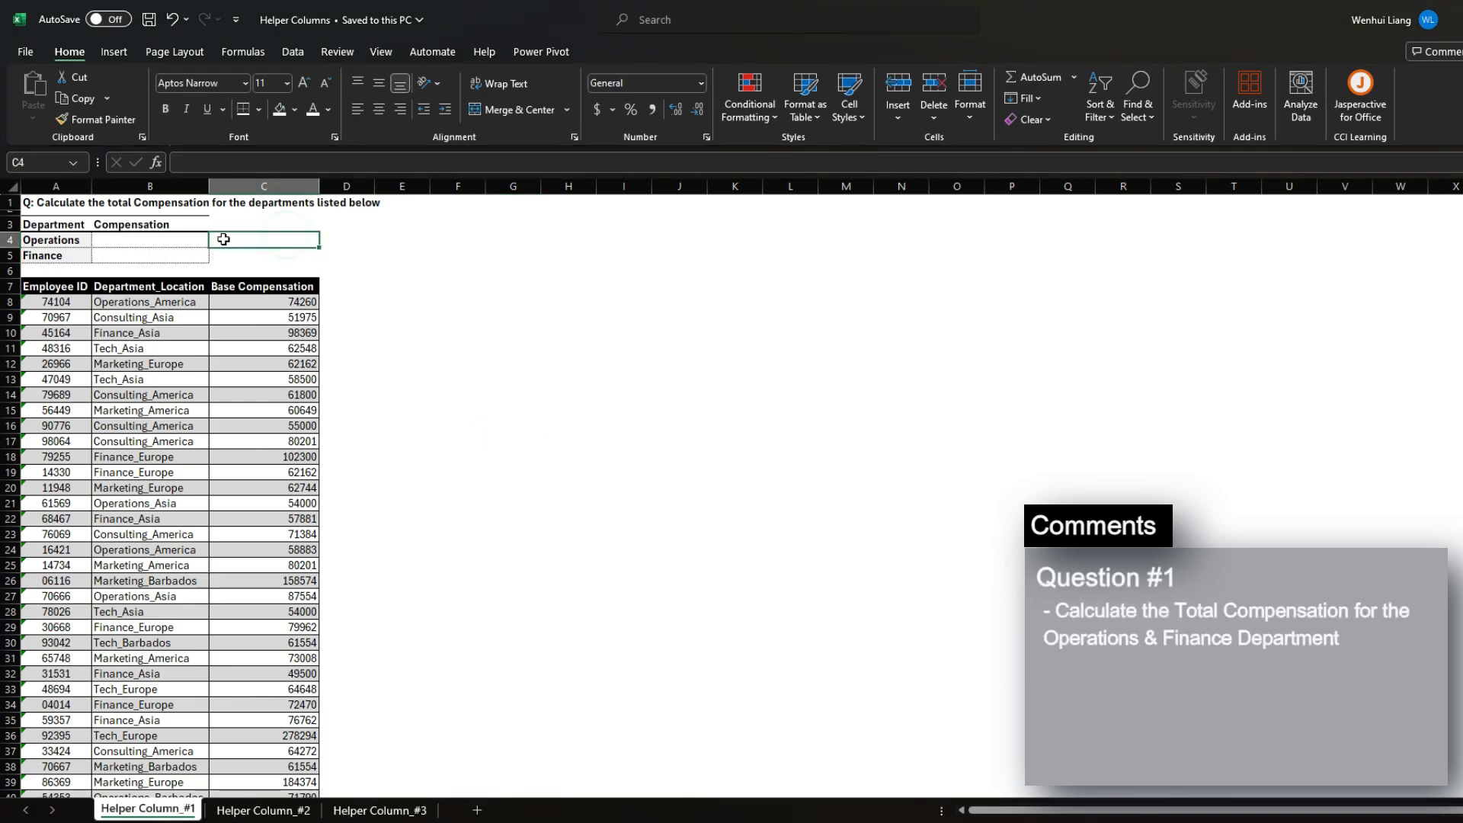
click(44, 205)
drag(45, 205, 358, 204)
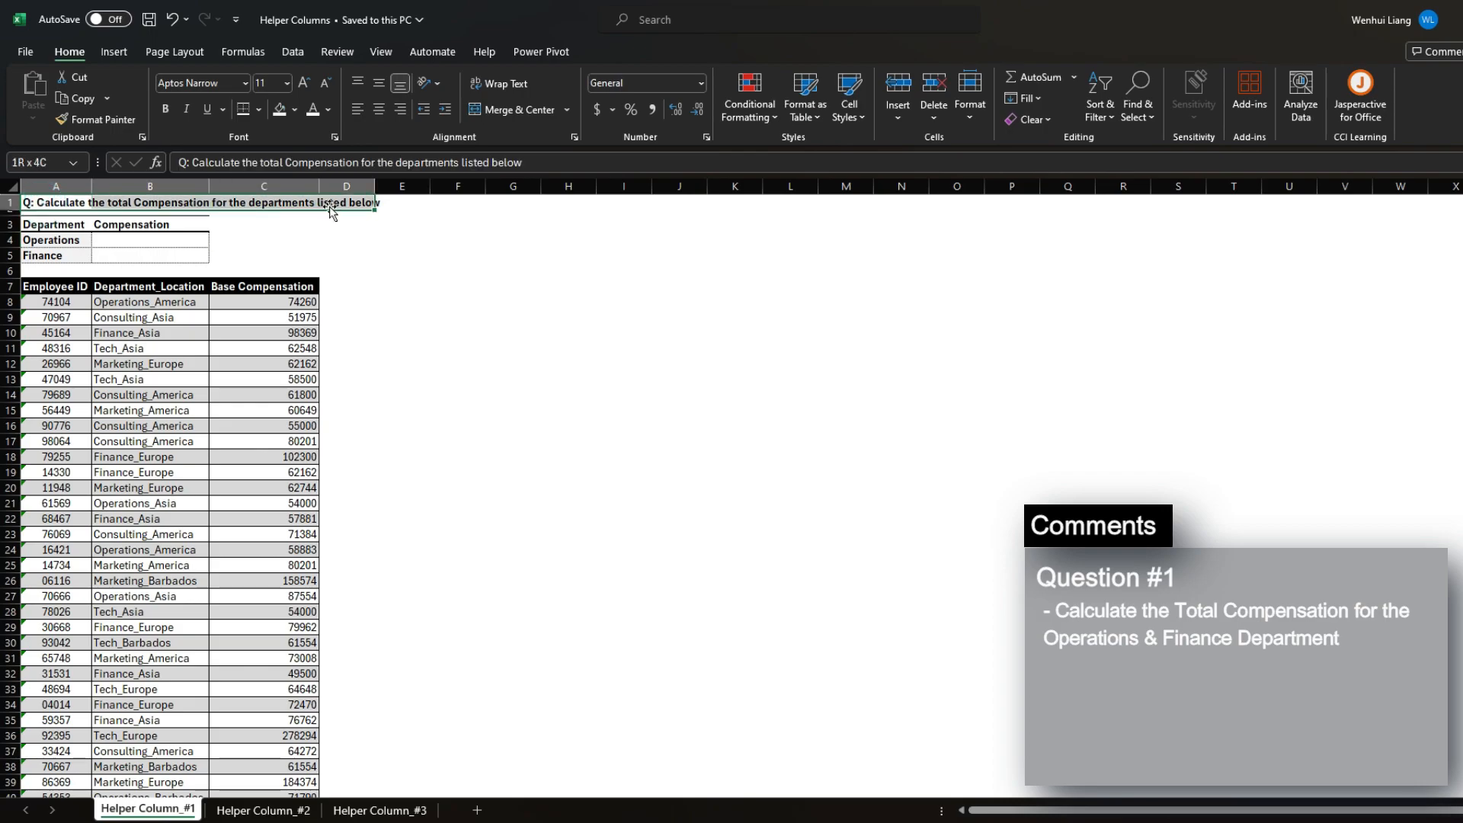
drag(50, 240, 60, 257)
click(50, 242)
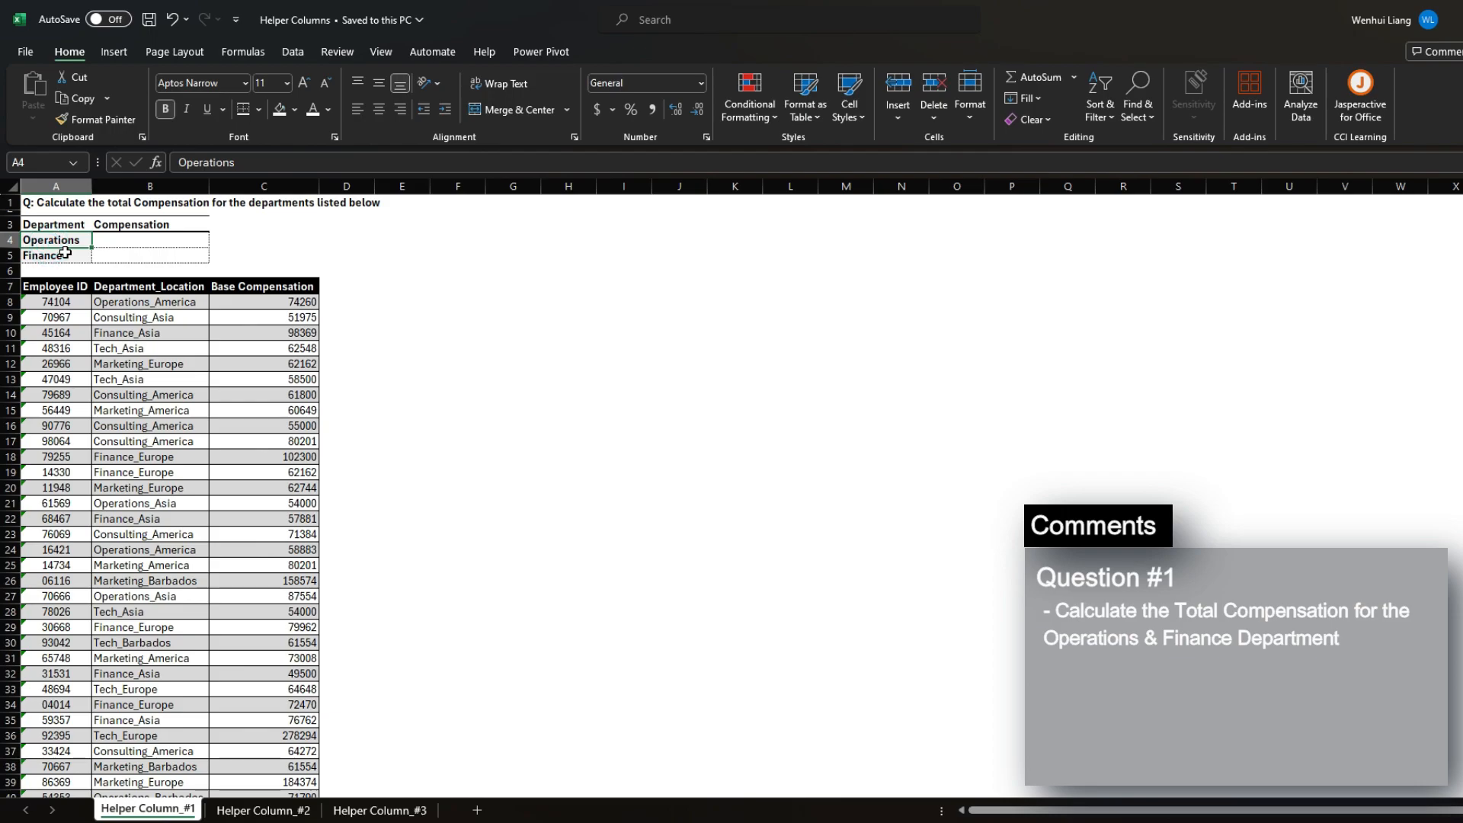
click(63, 258)
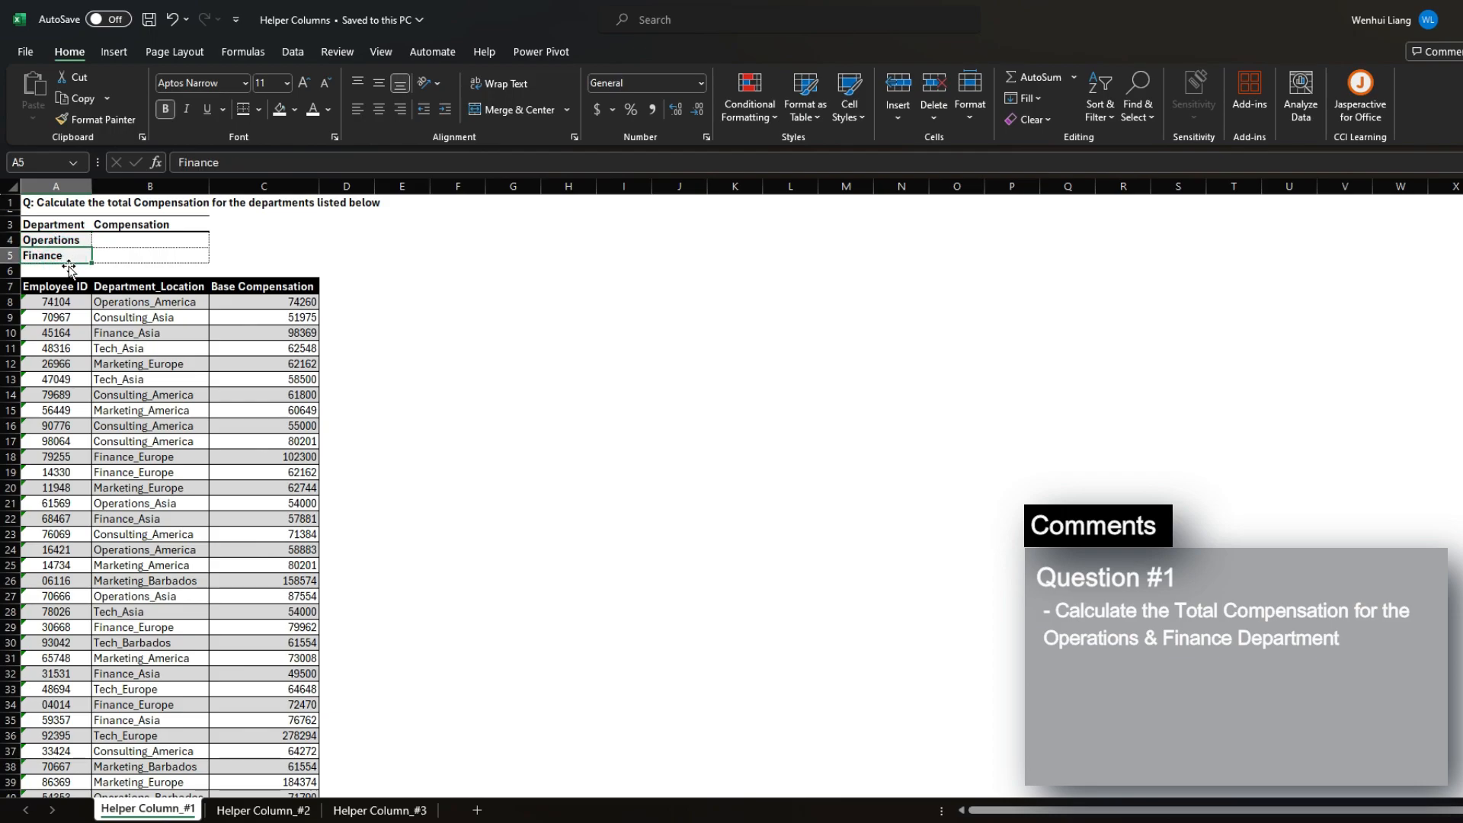
drag(57, 287, 250, 329)
click(243, 317)
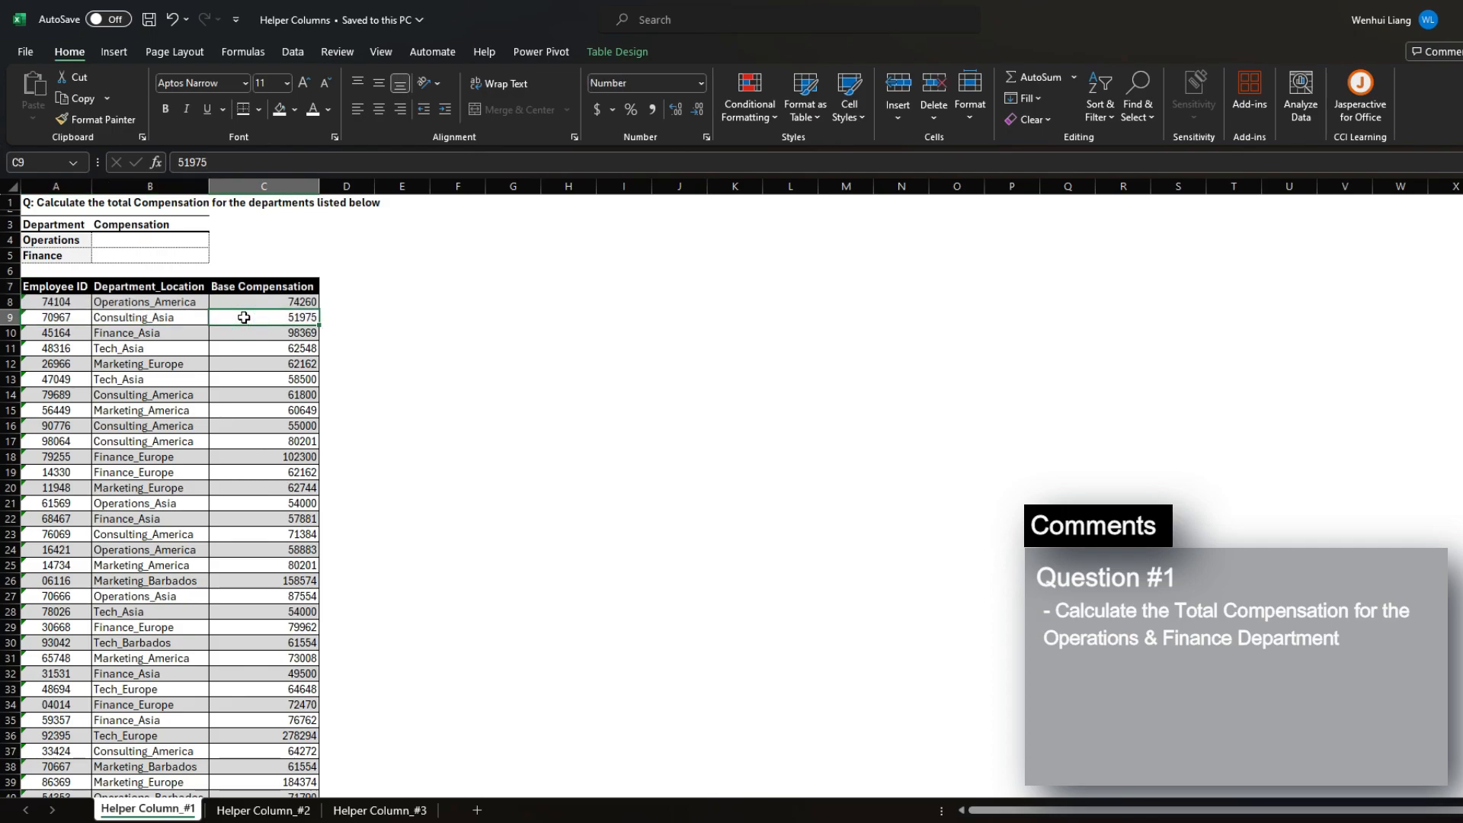
click(185, 303)
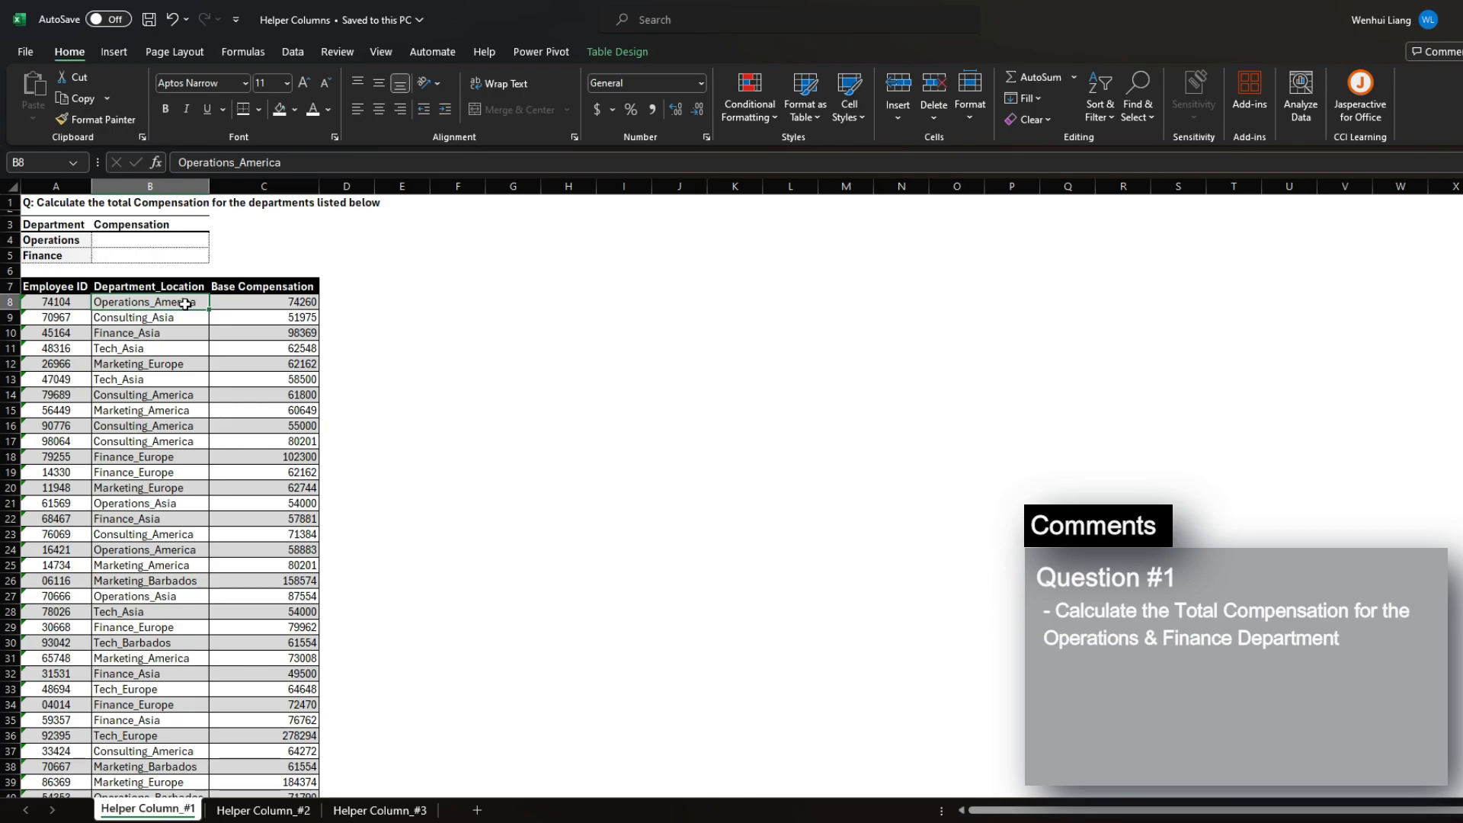
click(122, 243)
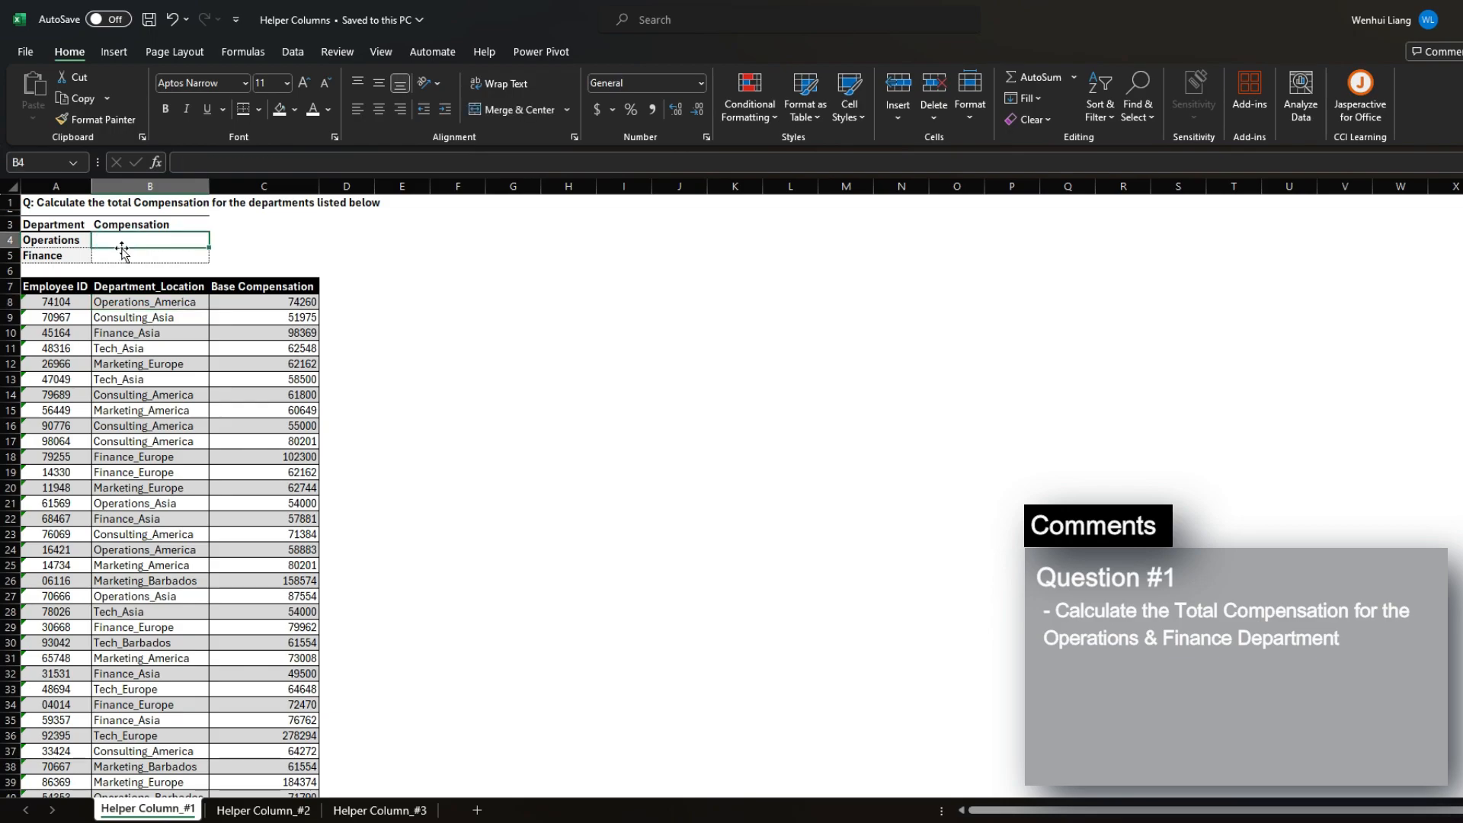
click(339, 301)
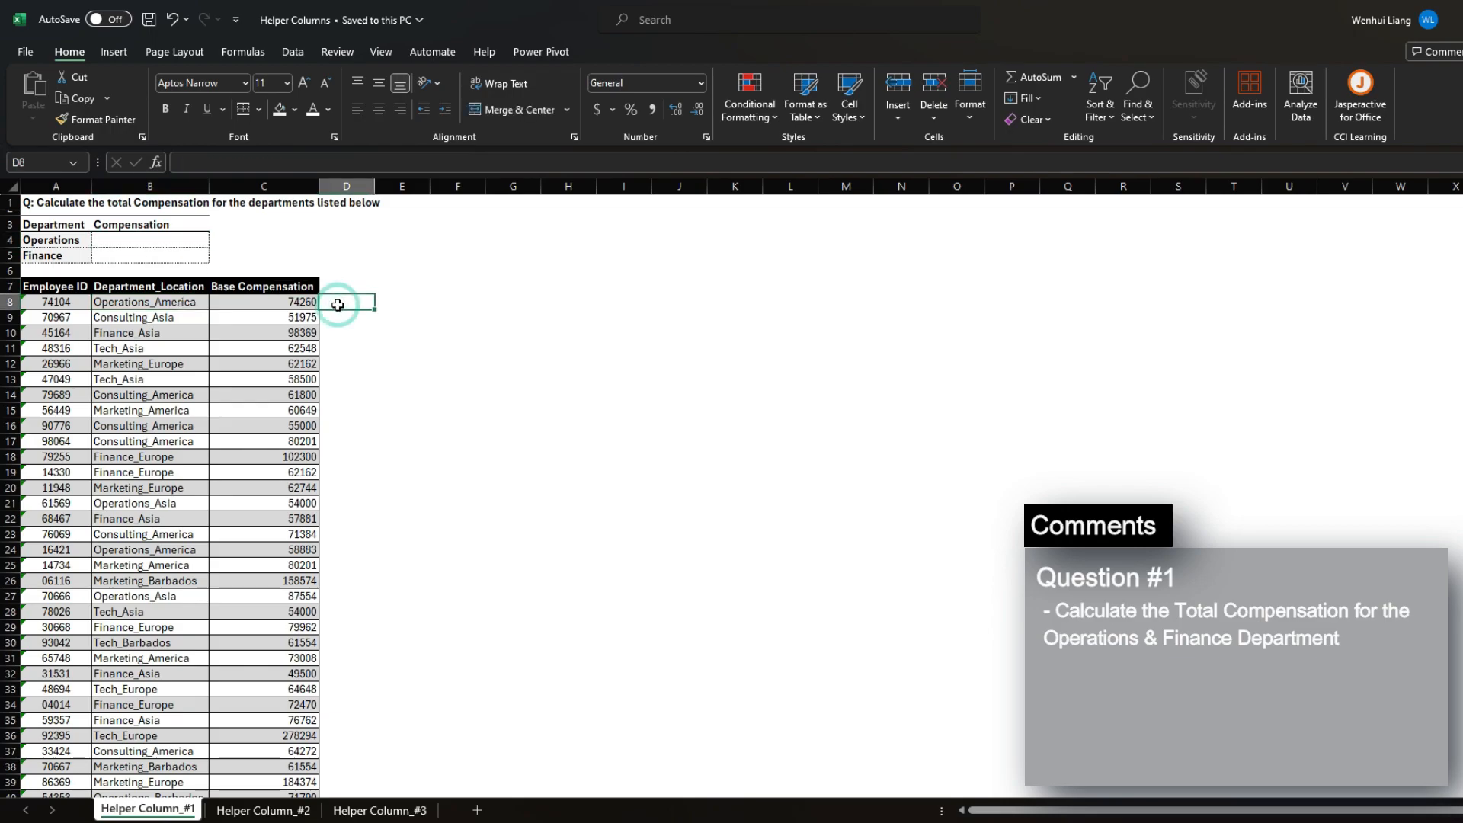
click(164, 305)
drag(164, 305, 161, 347)
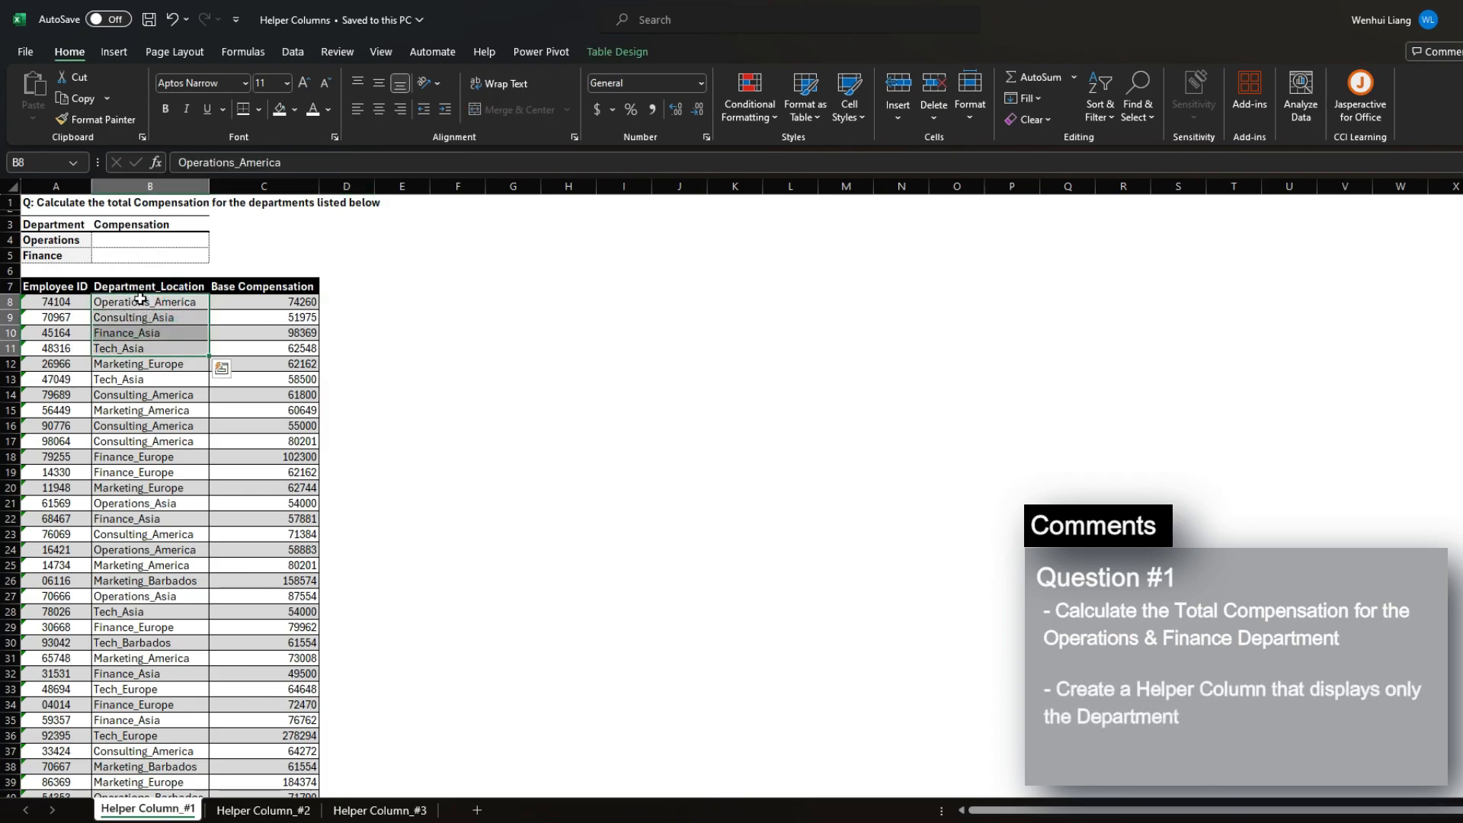
Enter Operations in D8 beside the table, Flash Fill the remaining department names down column D, and autofit the column width
click(333, 301)
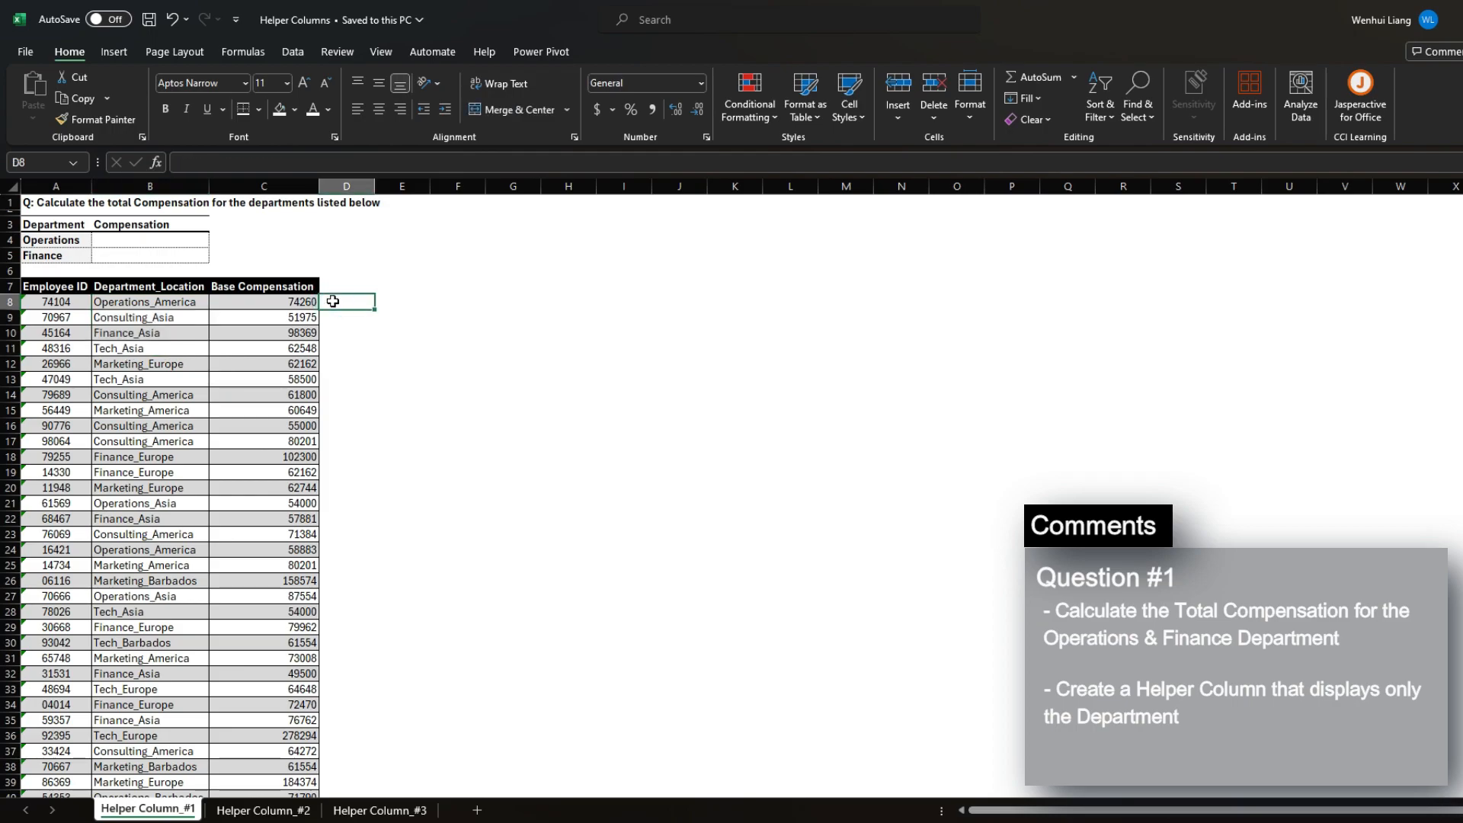
text(Opear)
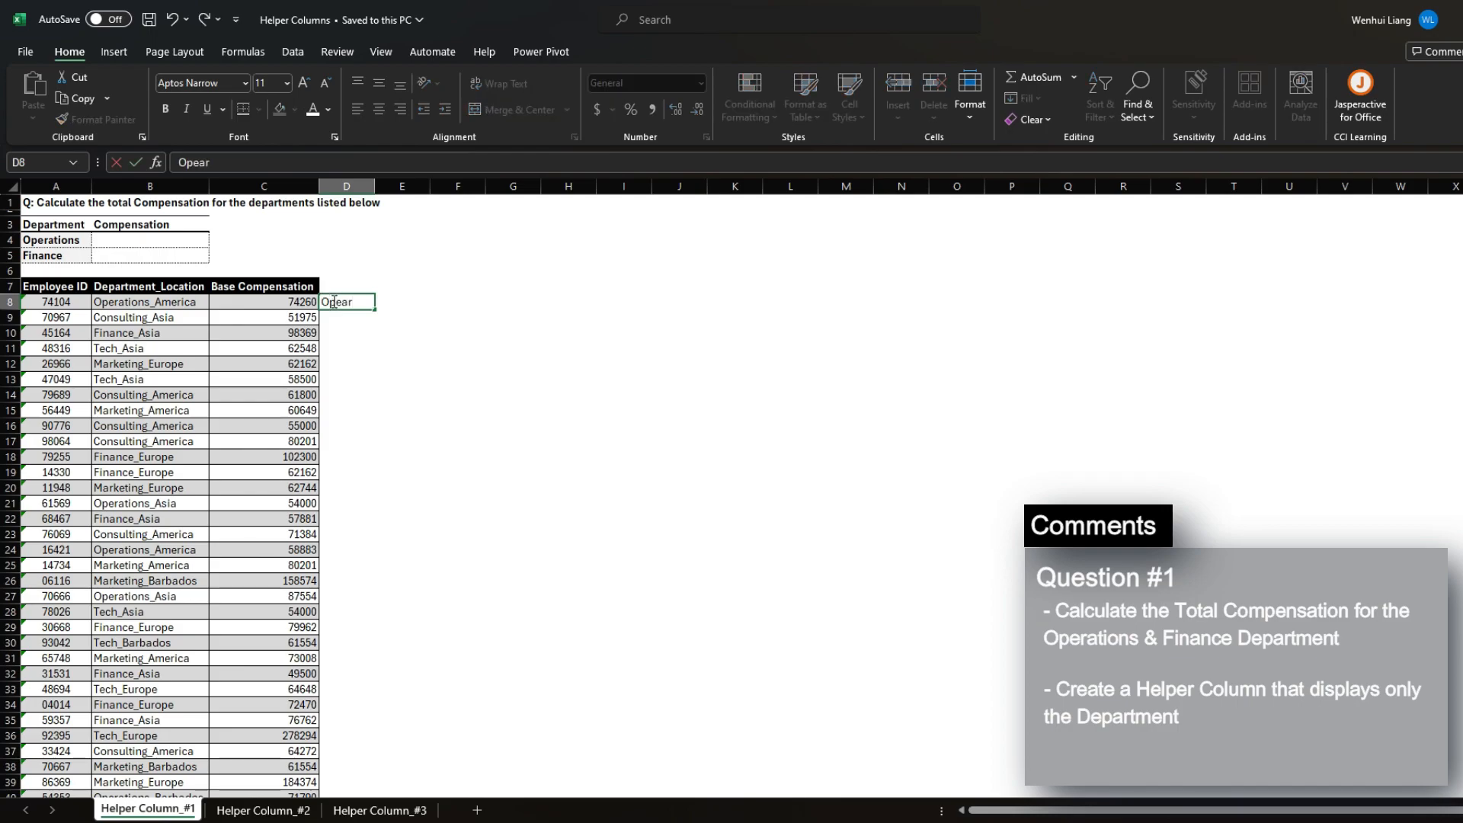
key(BackSpace)
key(BackSpace)
text(rations)
key(Return)
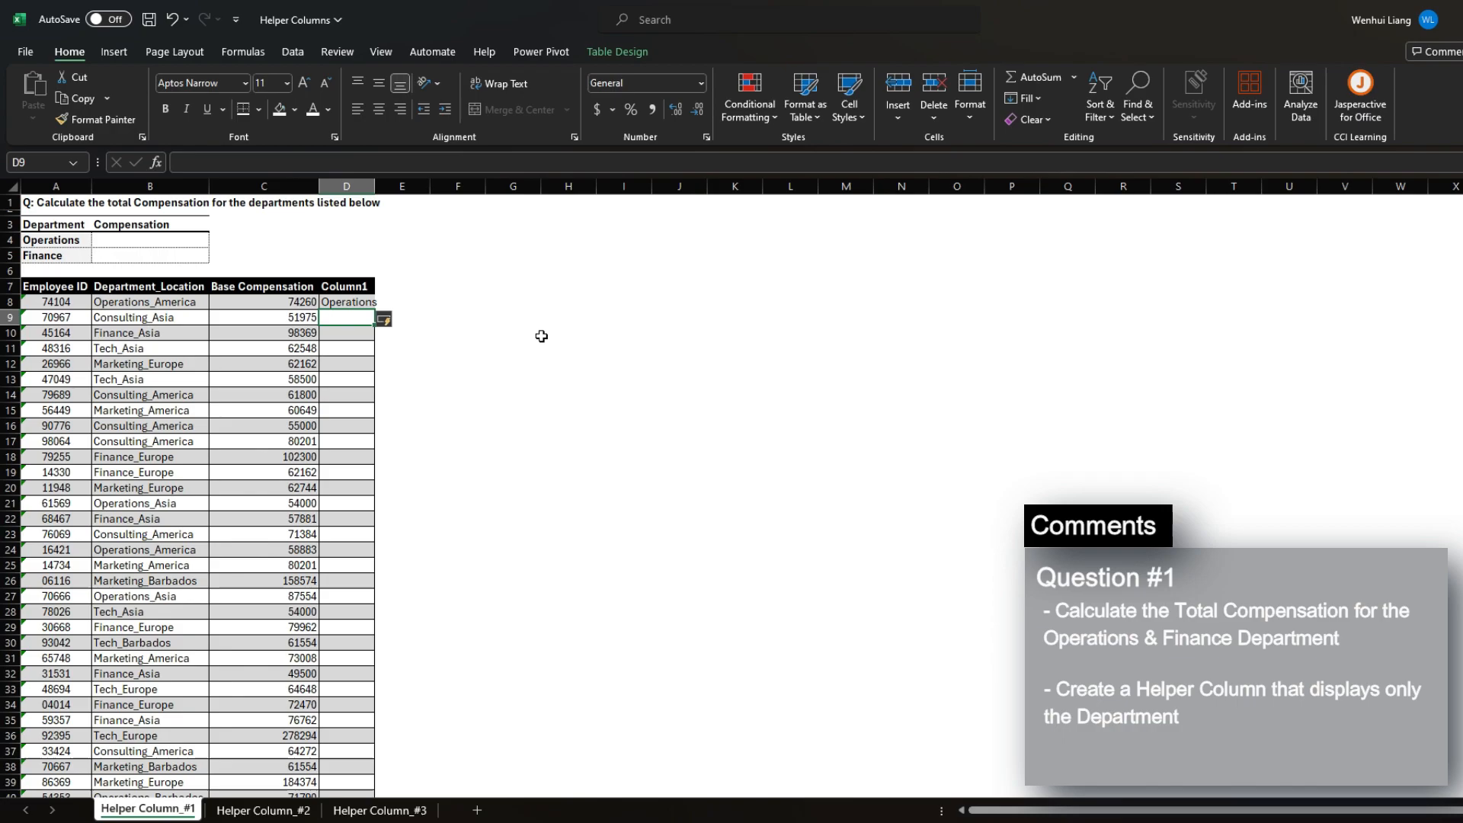
key(ctrl+e)
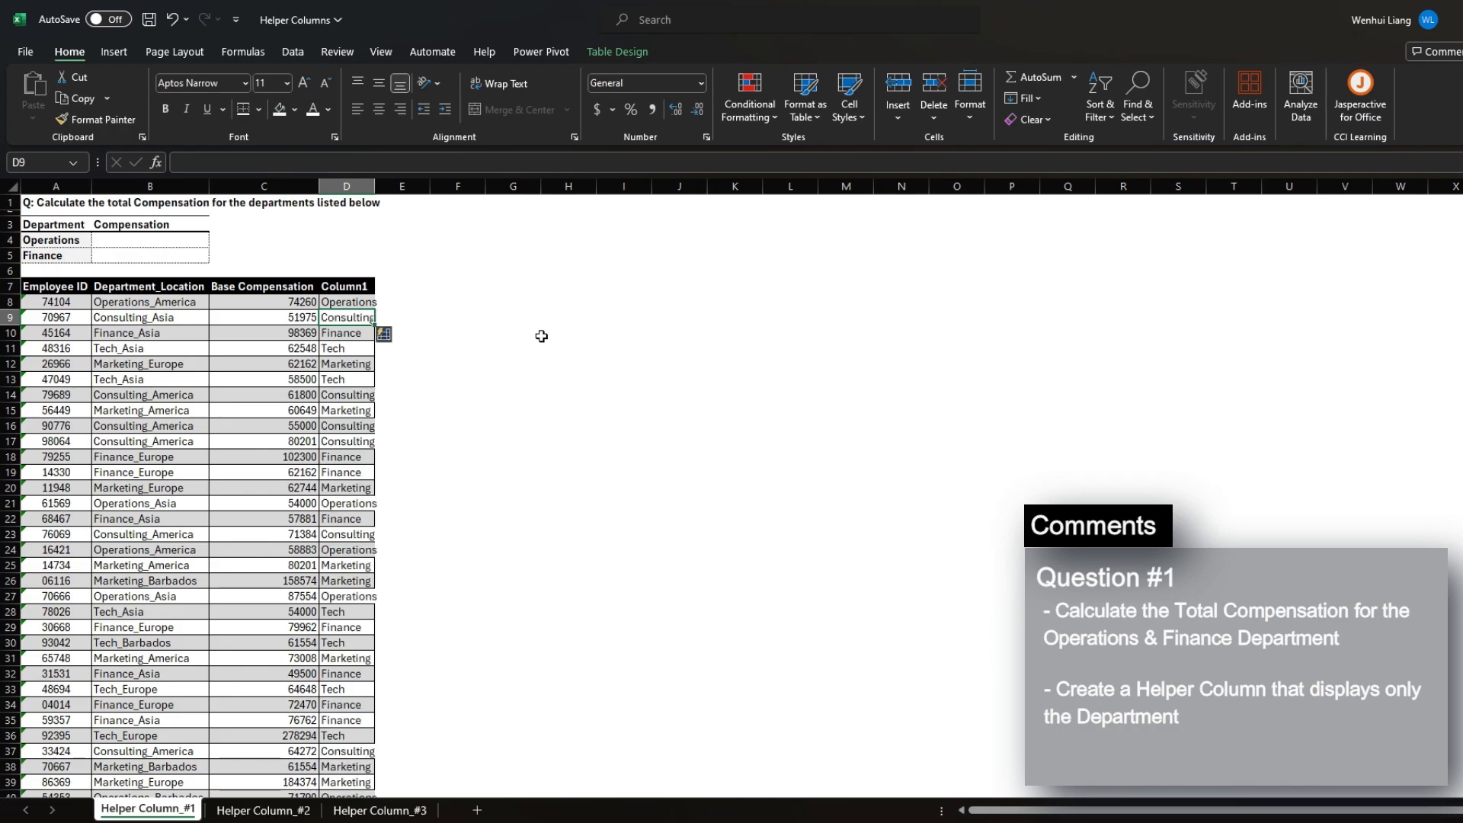
double_click(374, 186)
drag(358, 317, 358, 423)
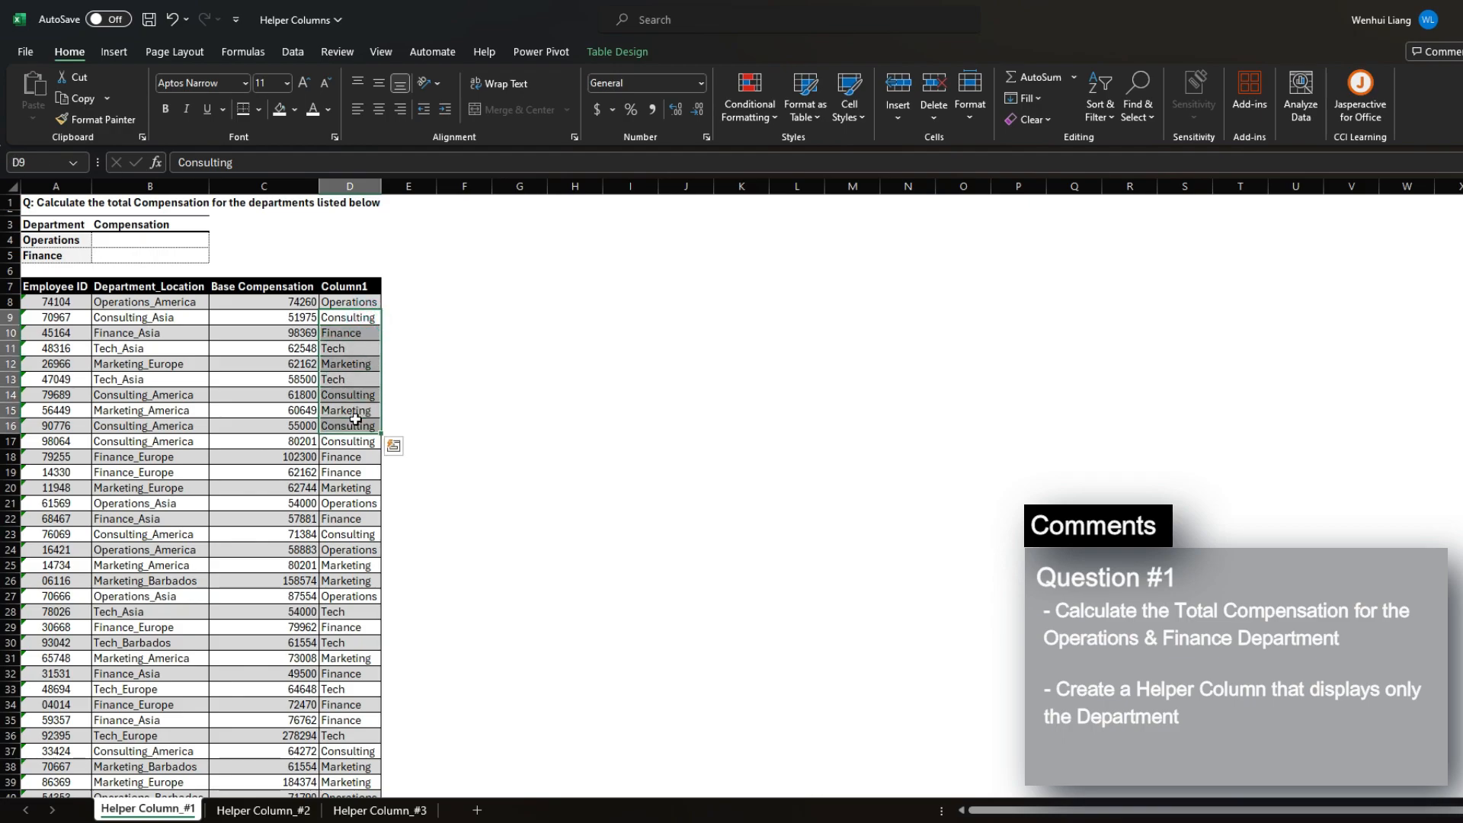
click(104, 328)
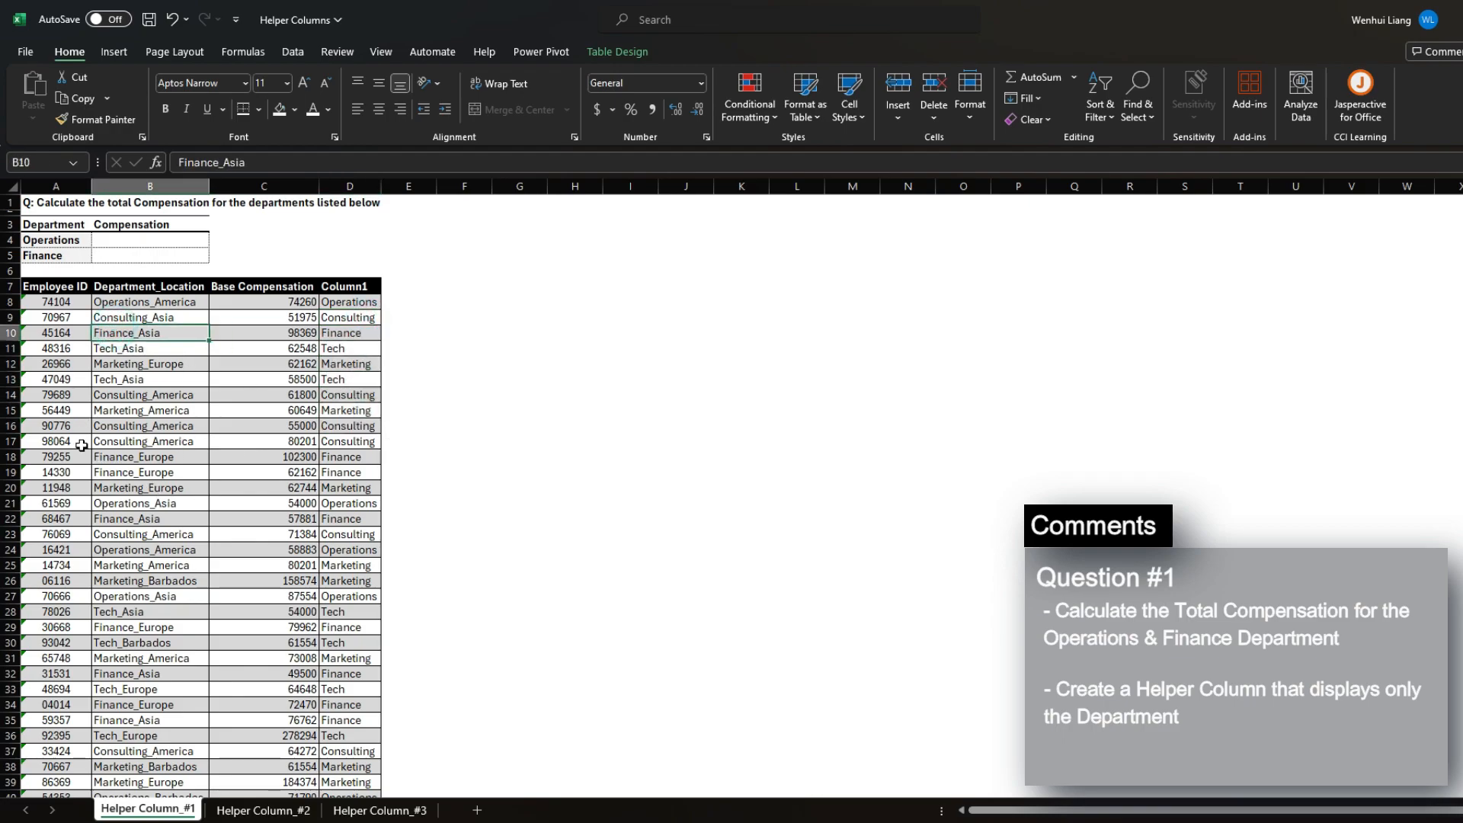
Clear all filled department names from the new table column, starting at D8
click(352, 320)
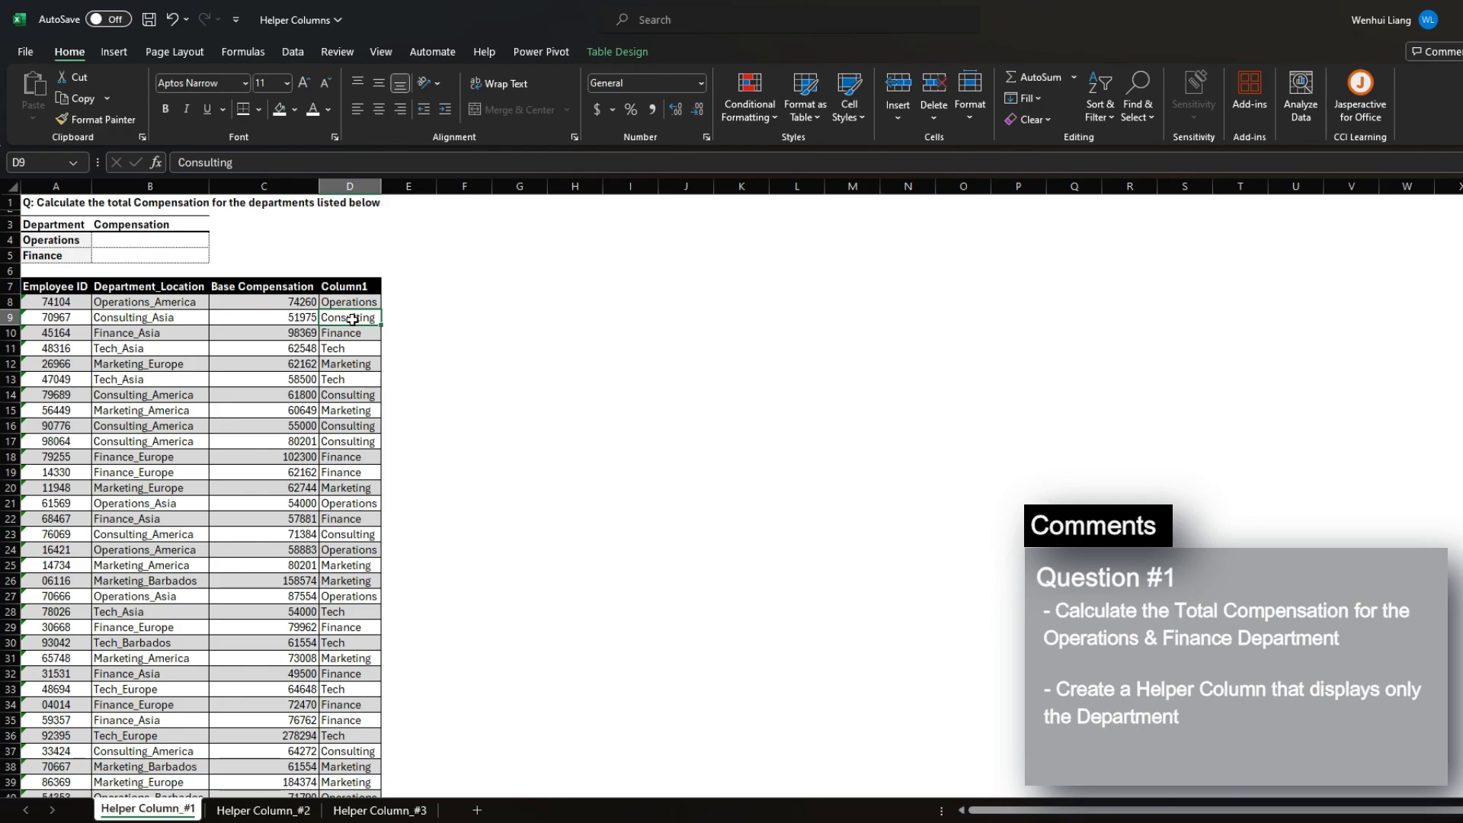
key(Up)
key(ctrl+shift+Down)
key(Delete)
key(ctrl+BackSpace)
key(Up)
key(Down)
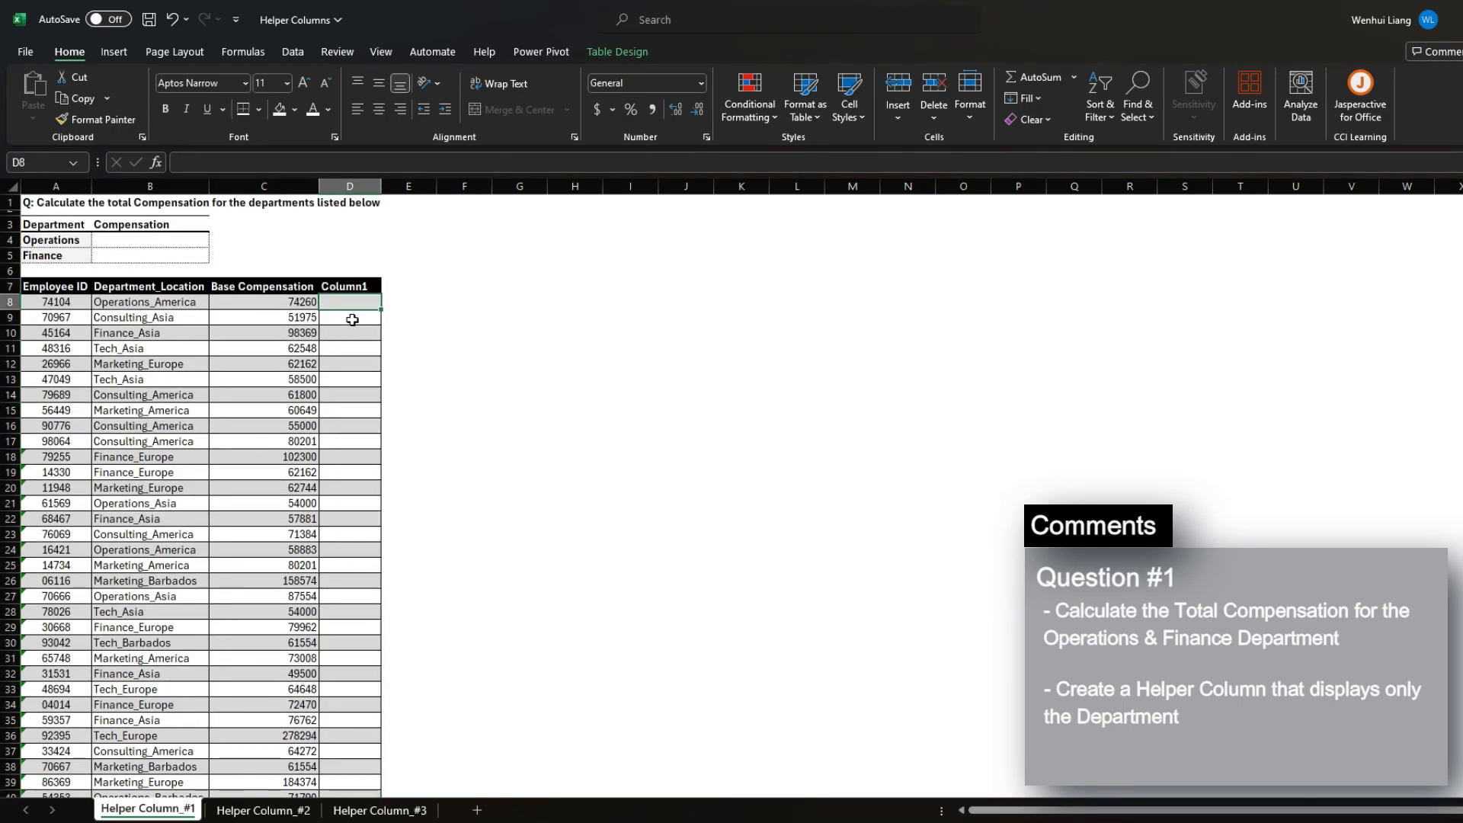
Enter =LEFT([@[Department_Location]],SEARCH("_",[@[Department_Location]])) in D8 and autofit column D
text(=LEFT()
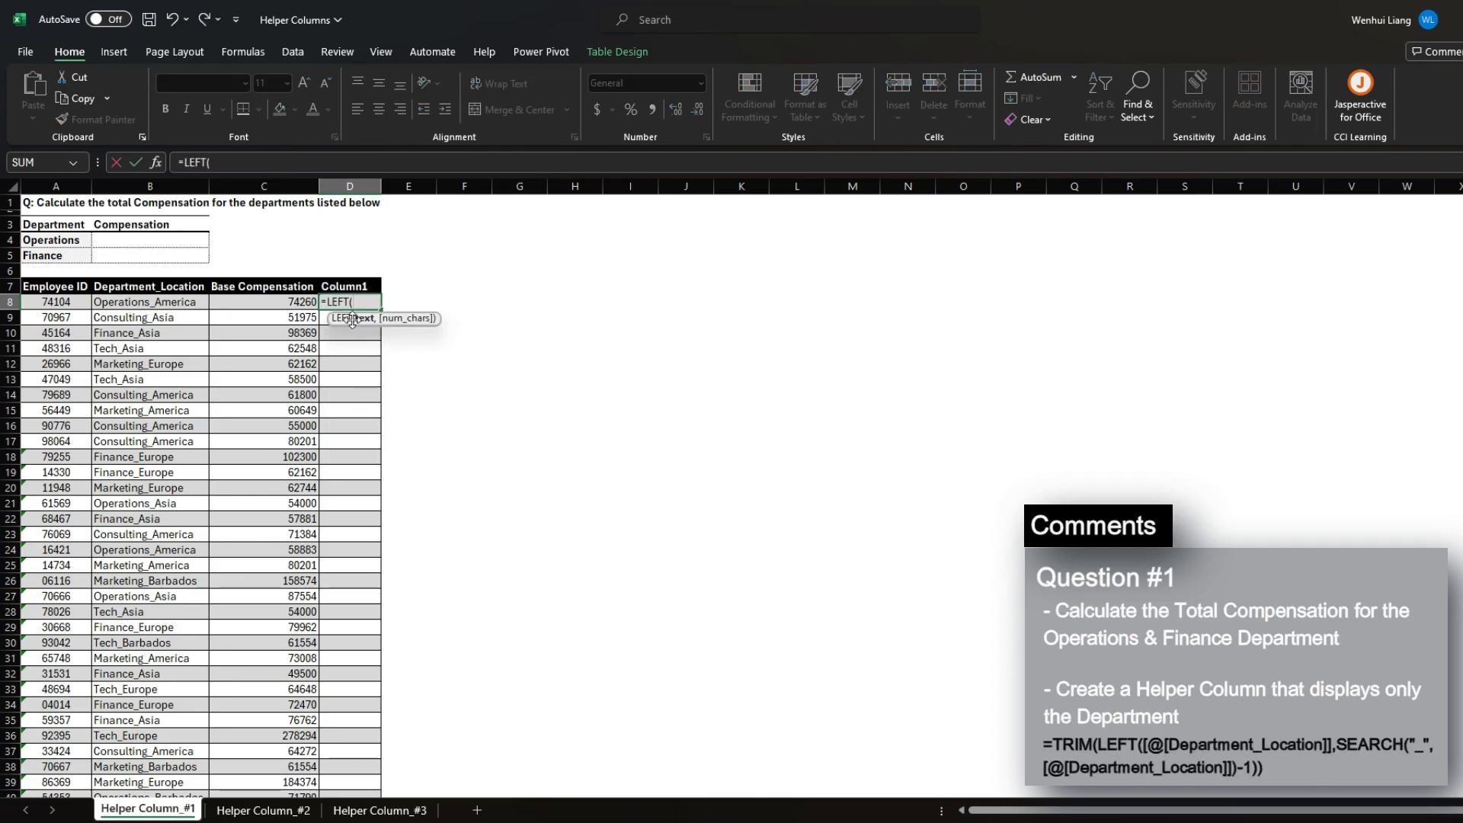
key(Left)
key(Left)
text(,)
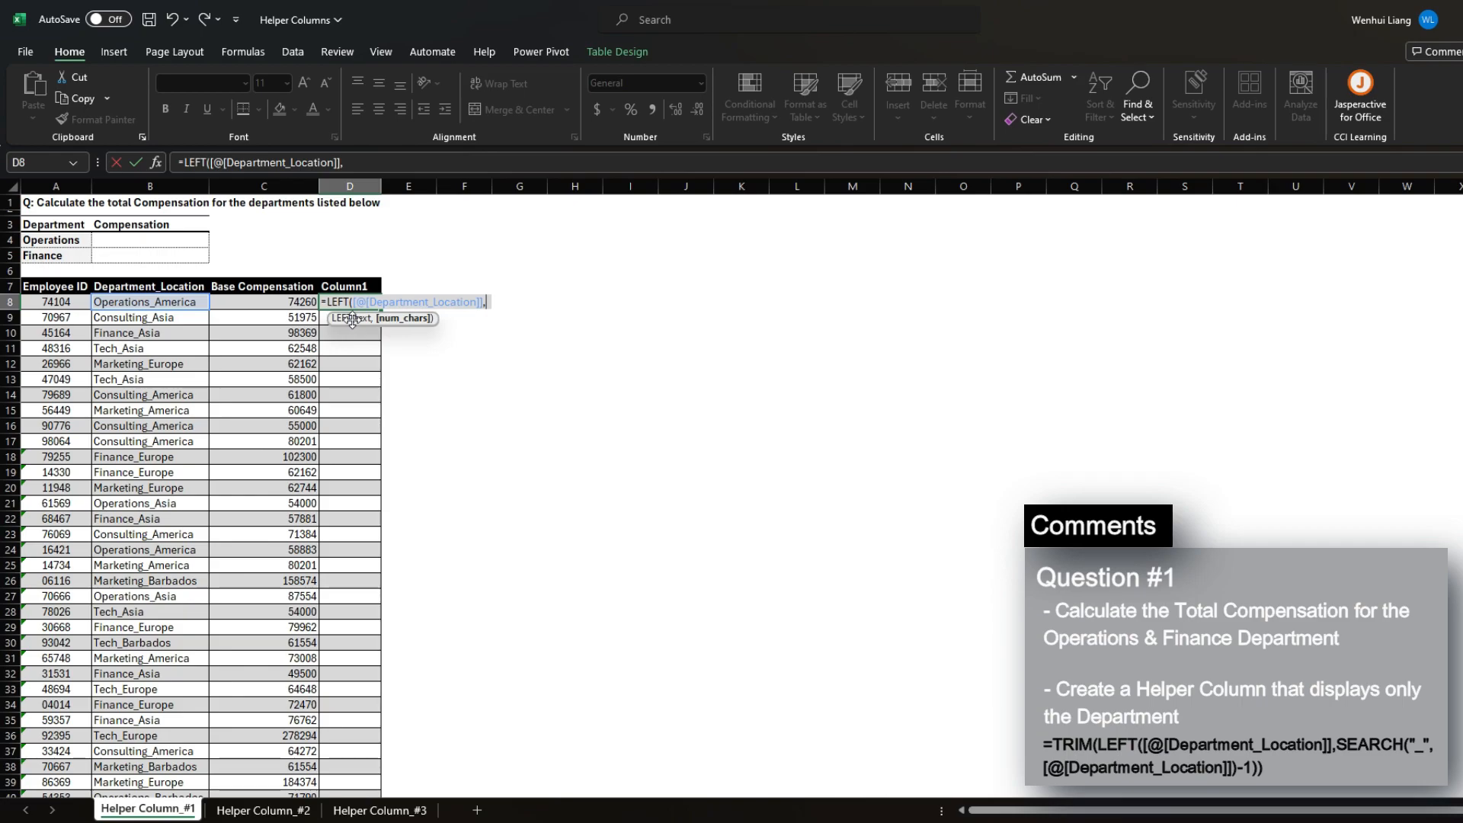
text(search("_)
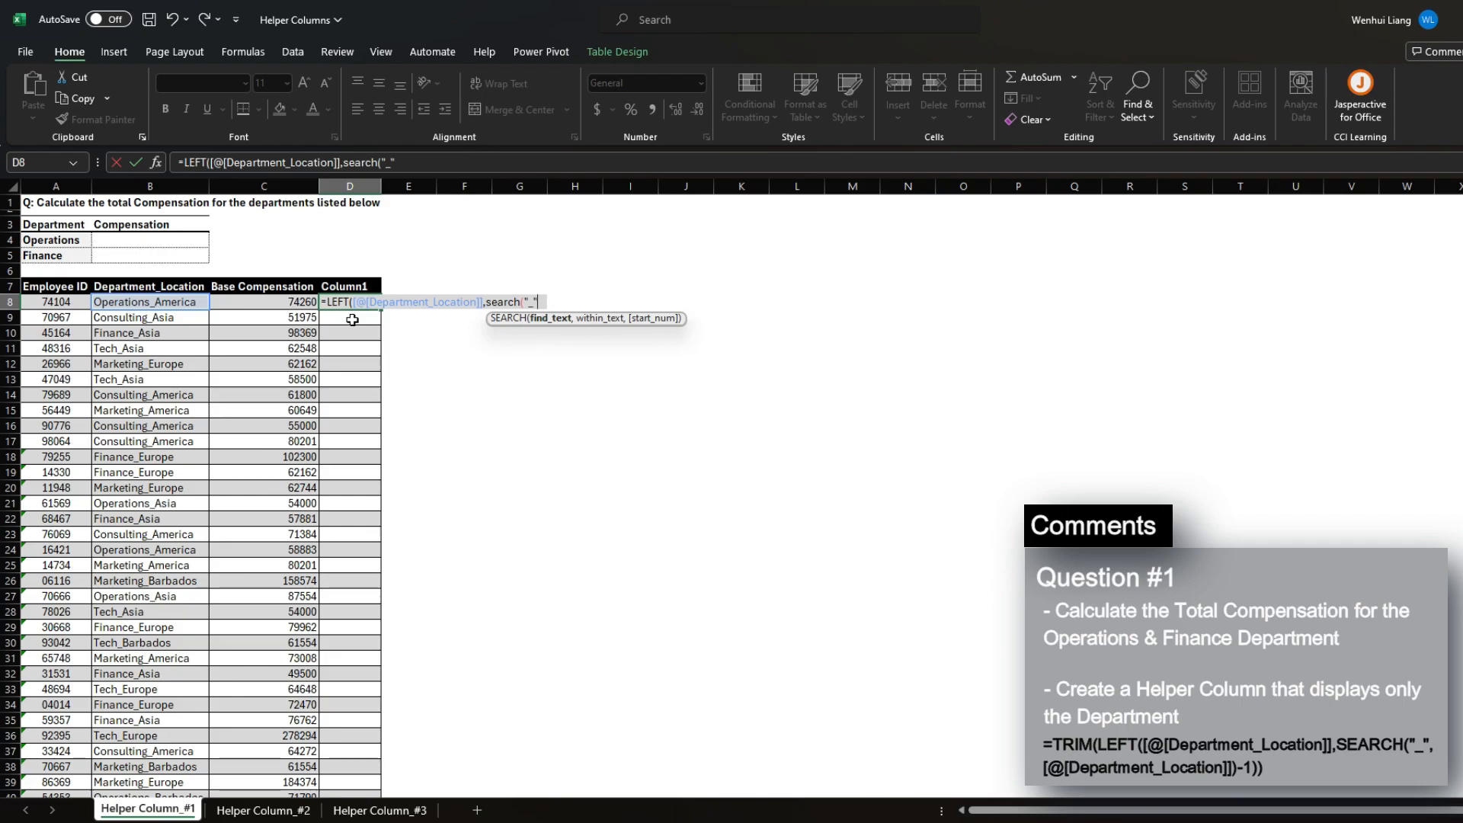
text(",)
key(Left)
key(Left)
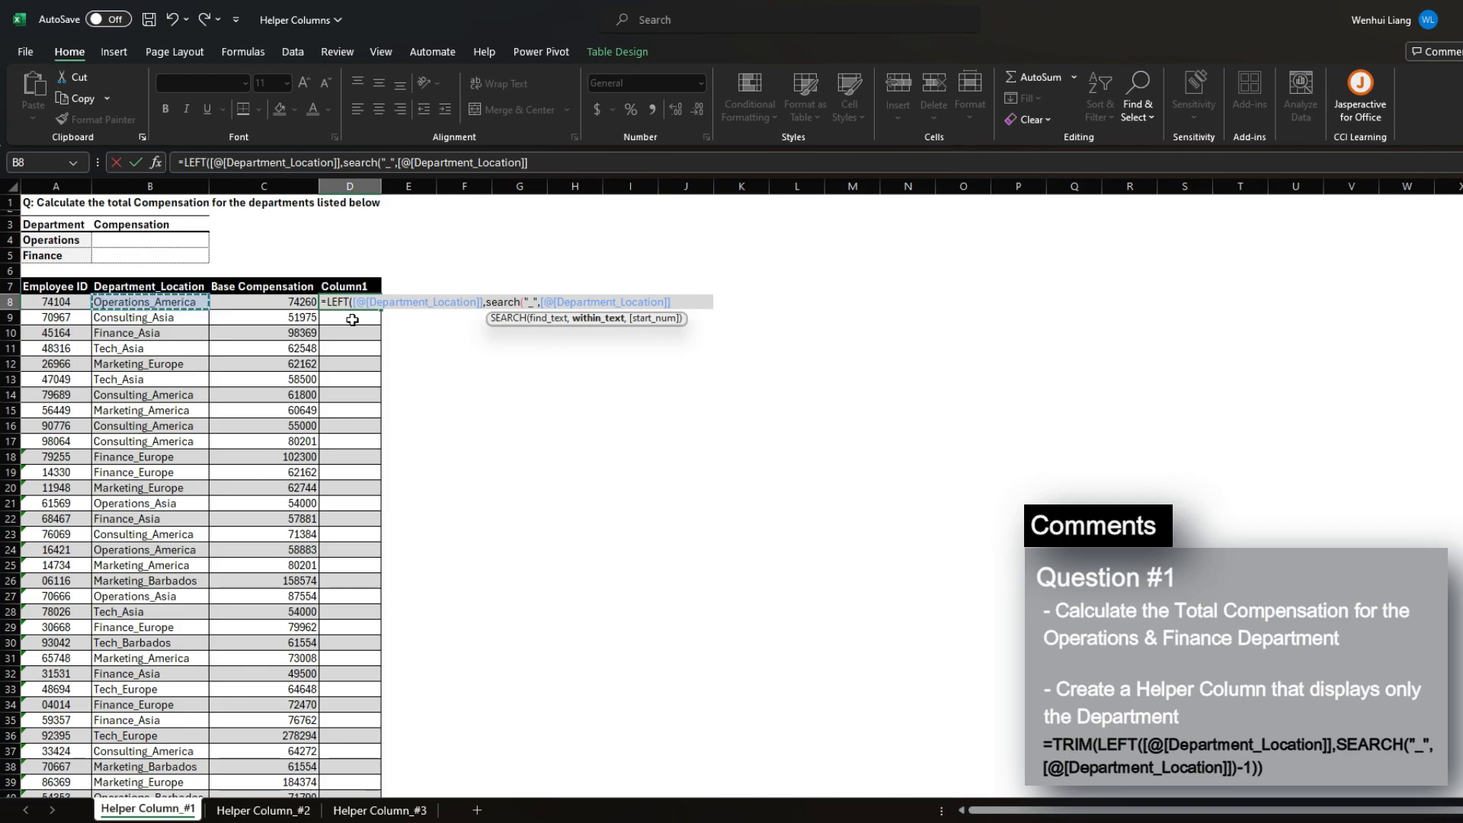
text()))
key(ctrl+Return)
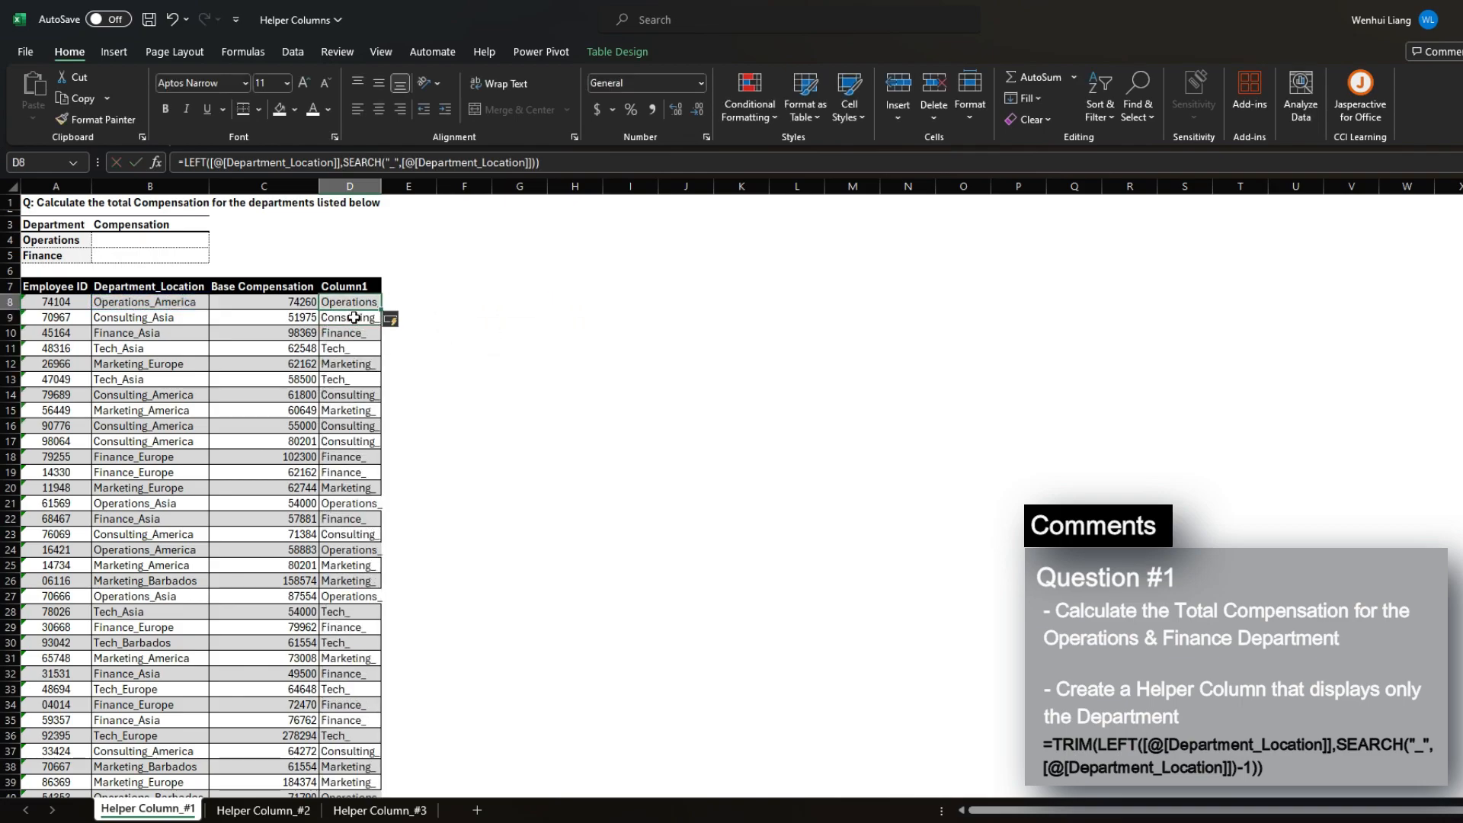
double_click(381, 186)
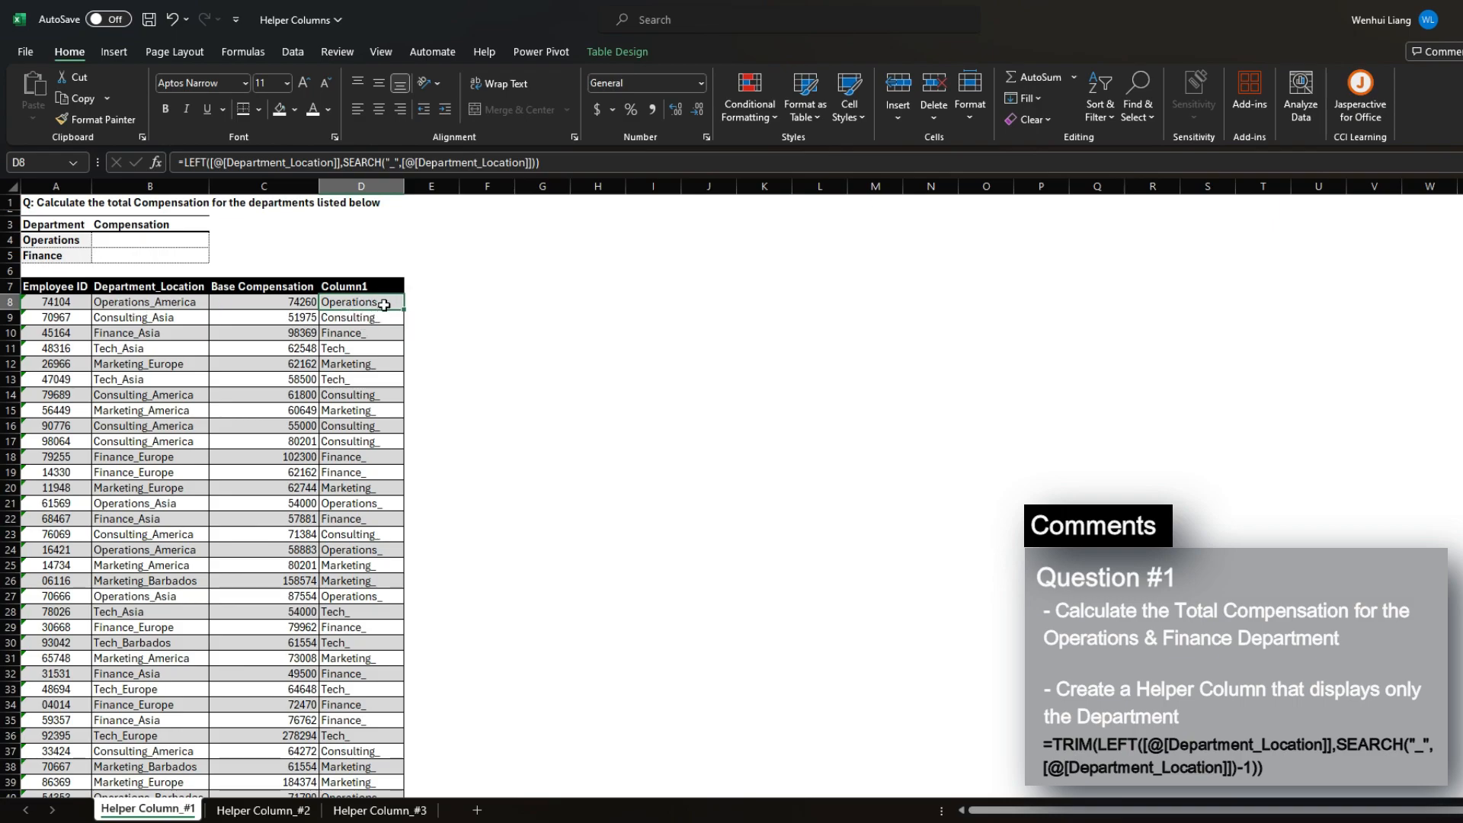
Subtract 1 from the SEARCH result in the D8 formula to drop the trailing underscore from the department names
double_click(381, 302)
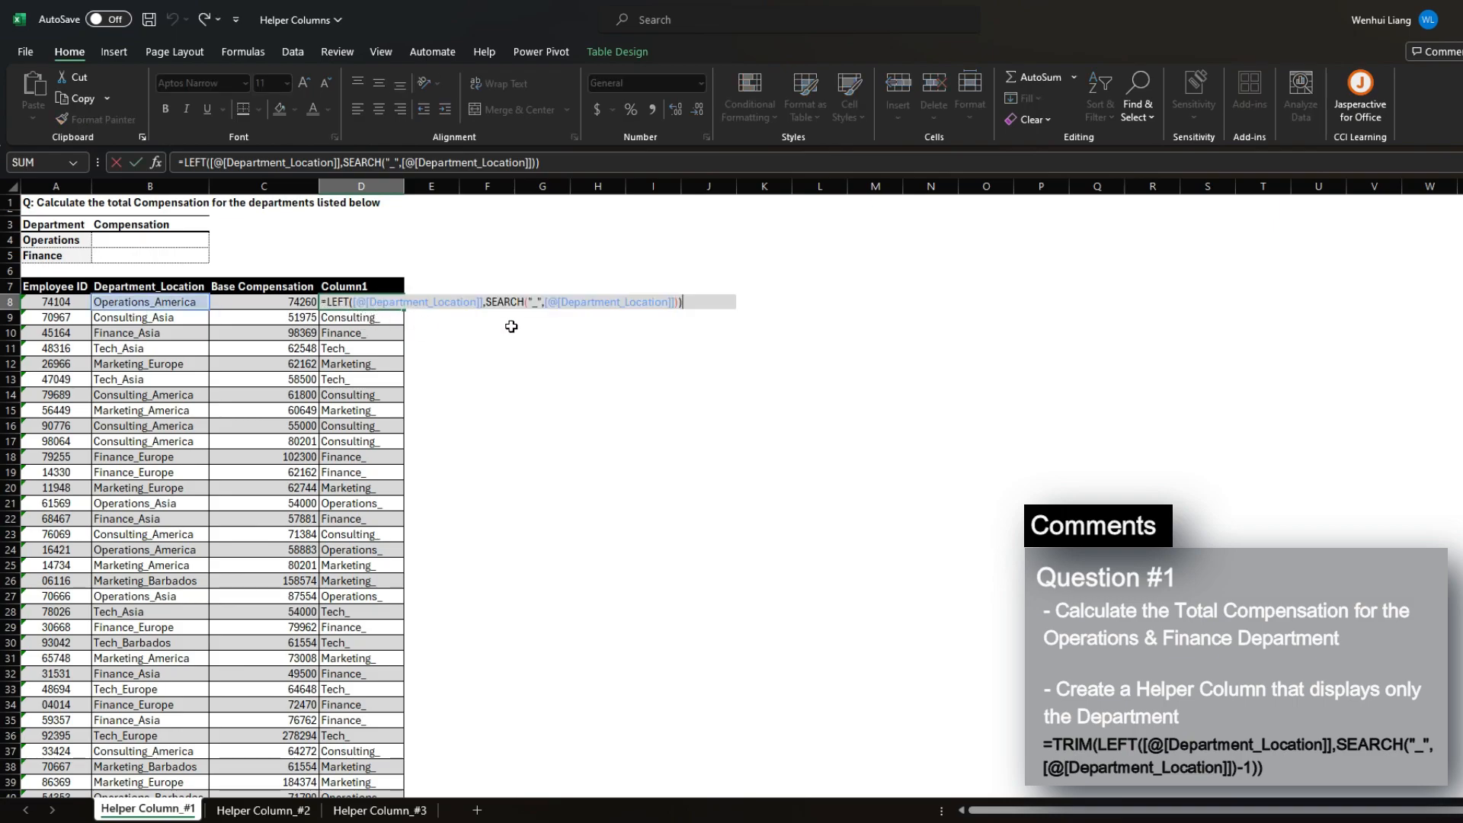
click(678, 302)
text(-1)
key(ctrl+Return)
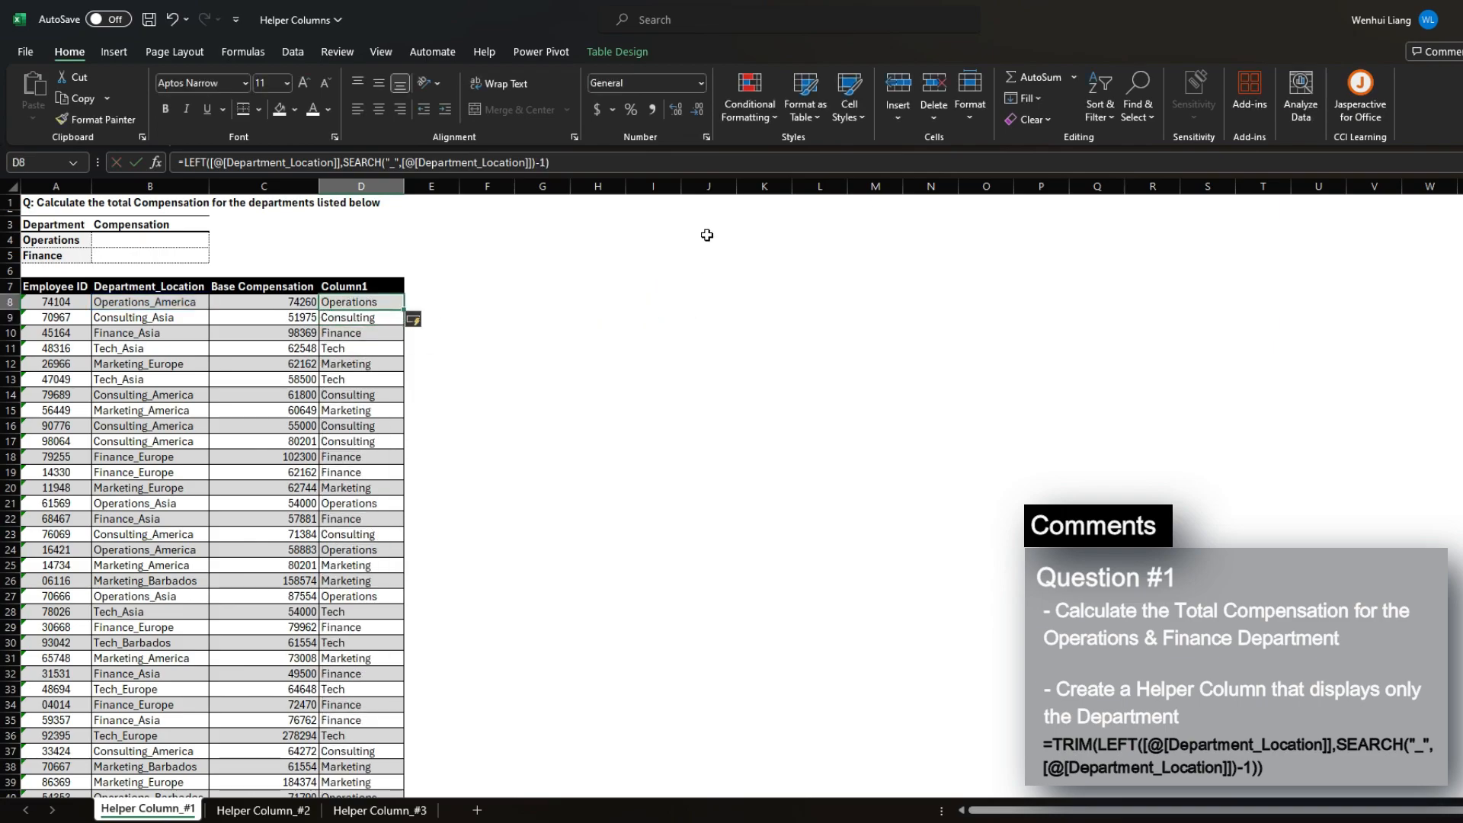
Wrap the LEFT formula in D8 in a TRIM function
key(F2)
text(TRIM()
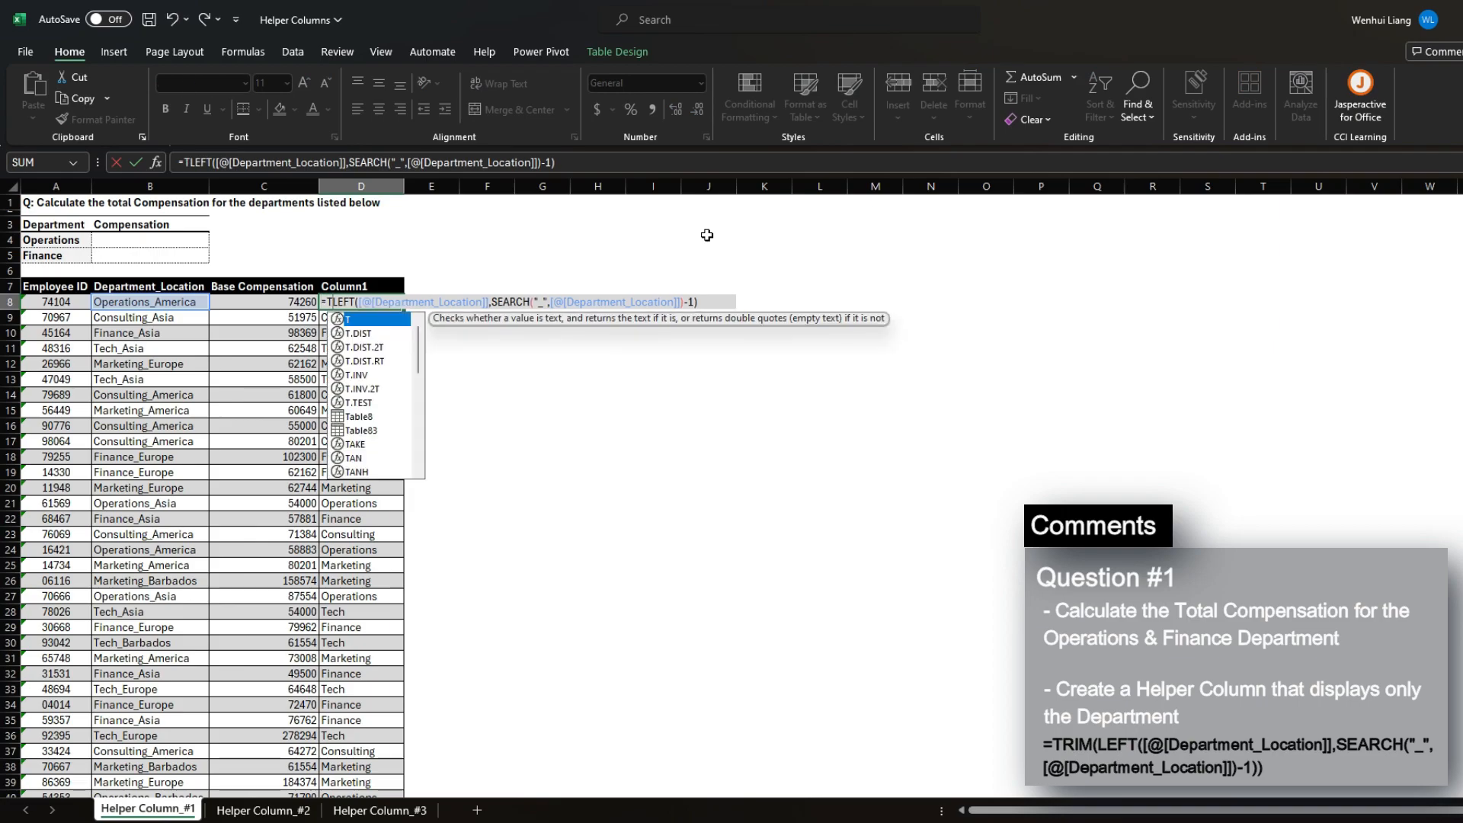
text())
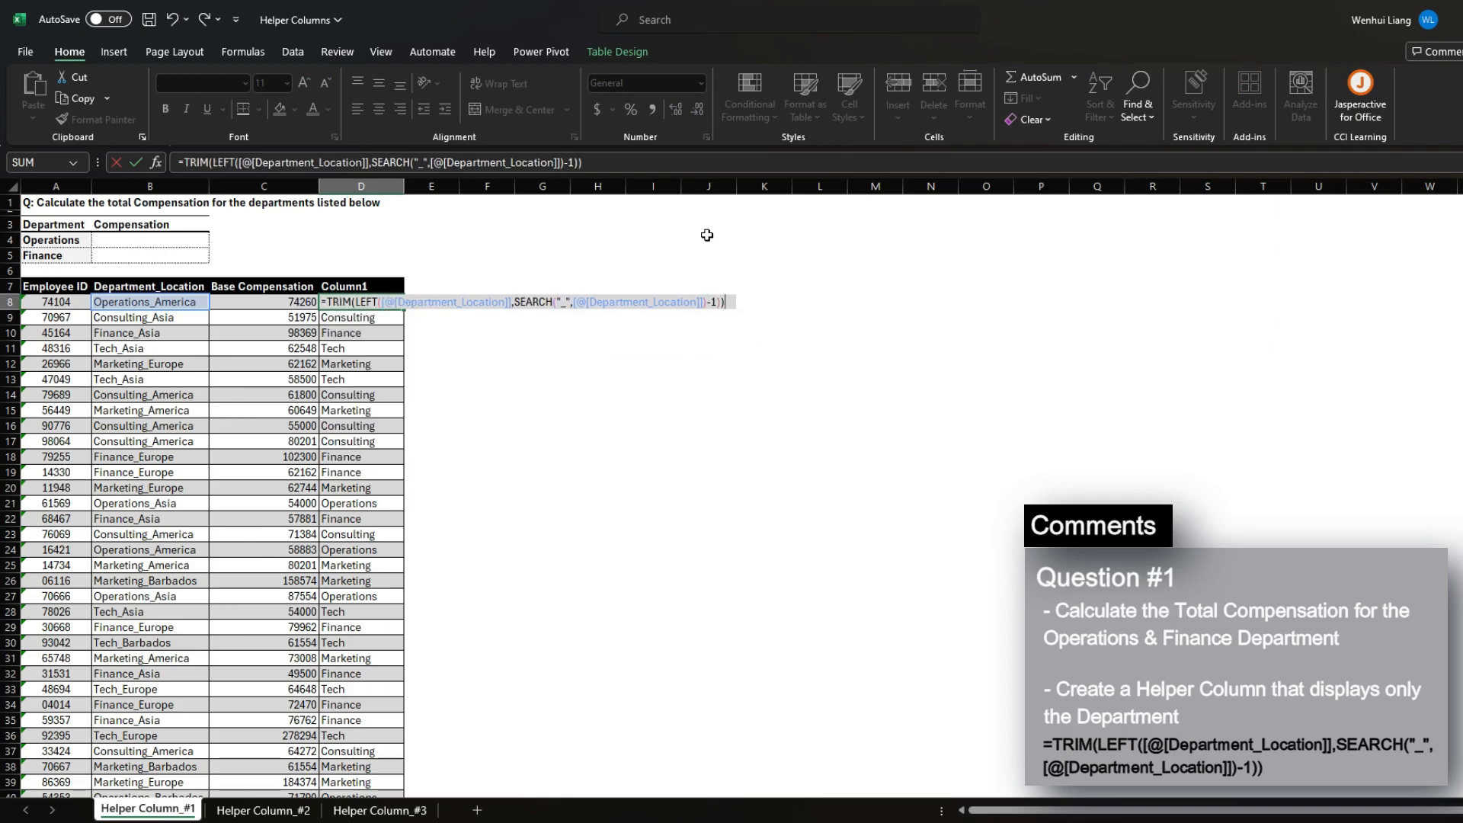
key(Return)
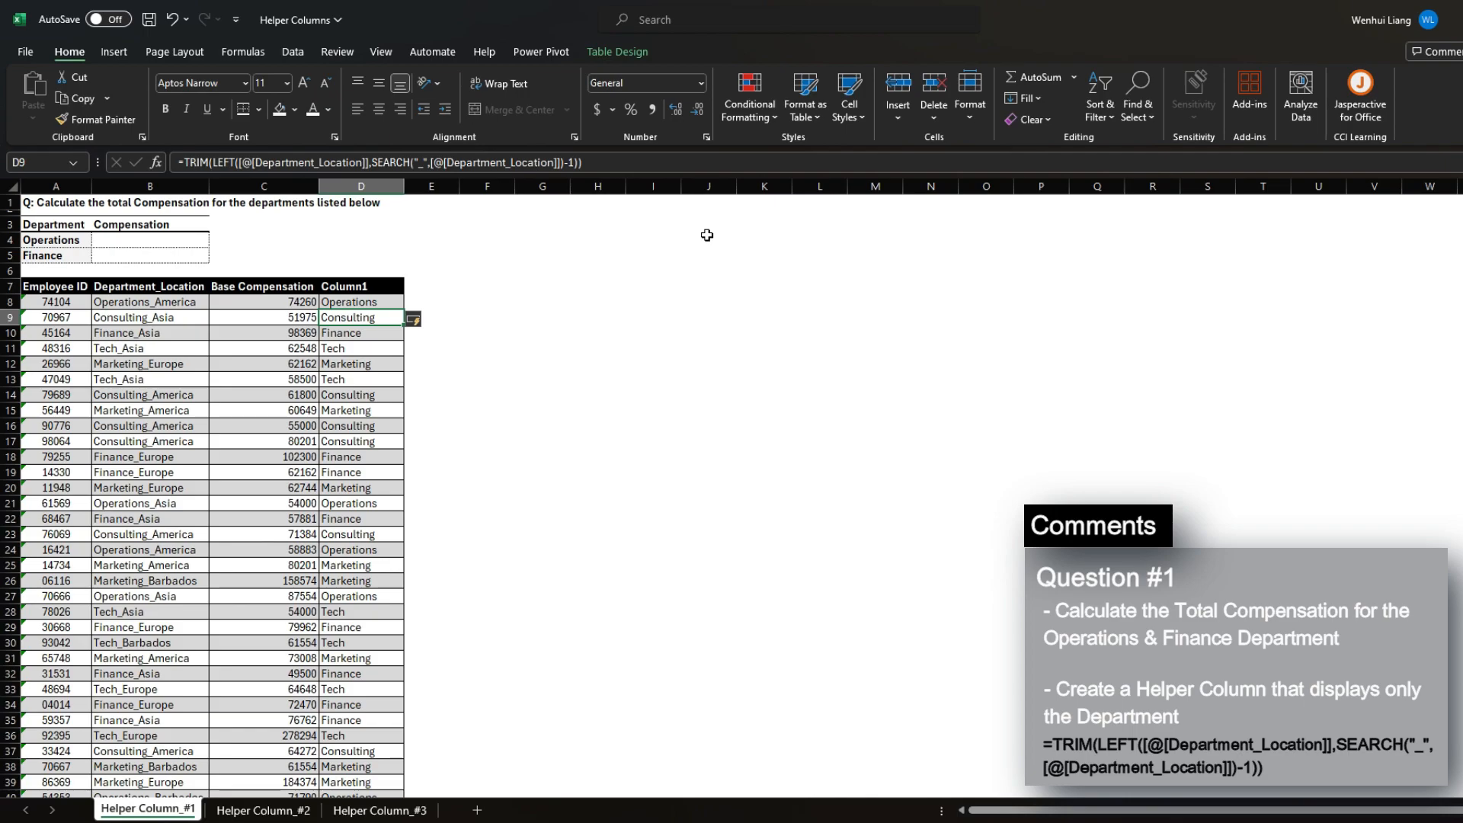
Rename the column header in D7 as "Helper Index_Department" and autofit the column width
key(Up)
key(Up)
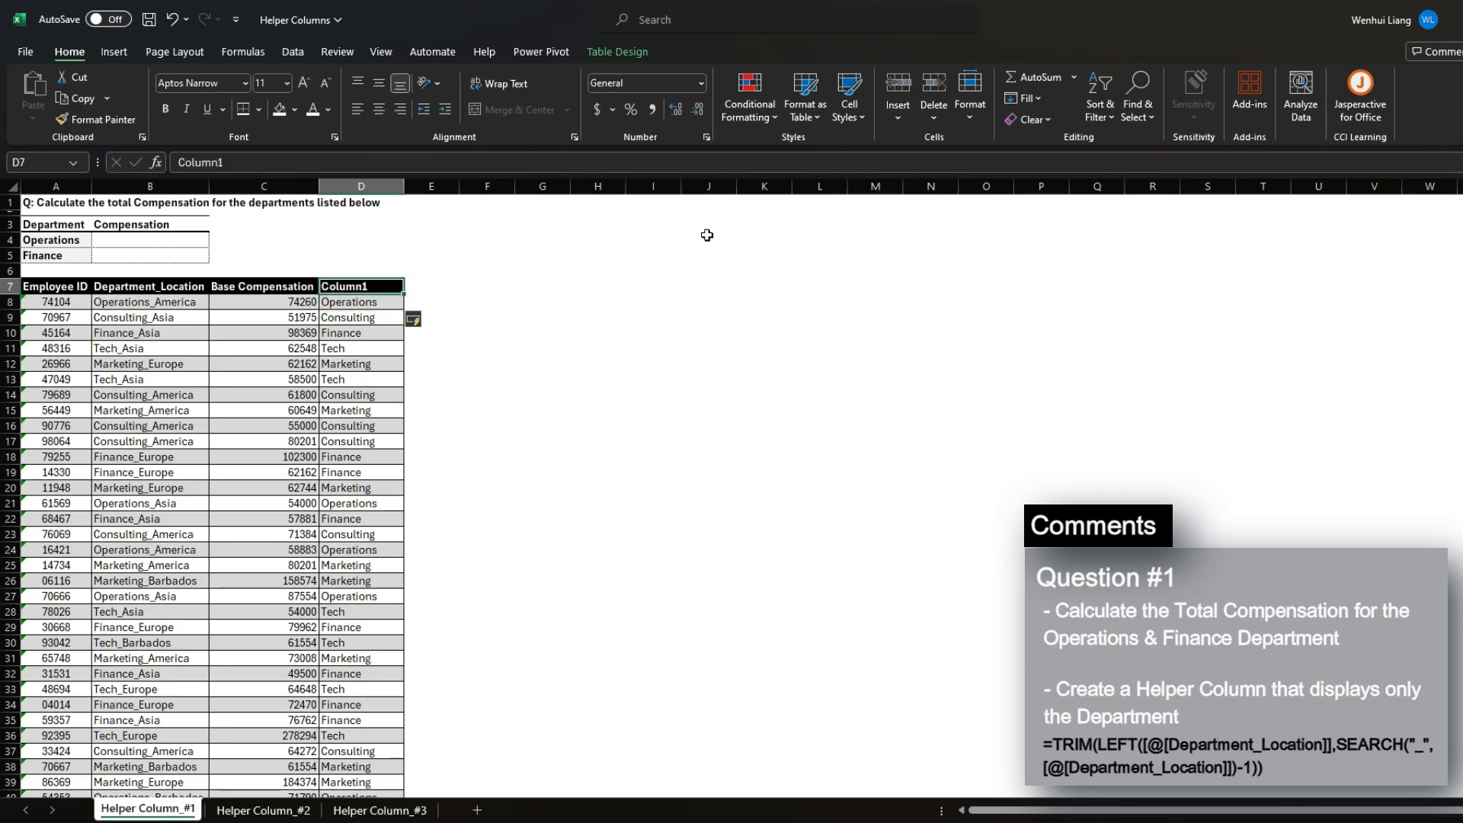
text(Helper Index_Department)
key(ctrl+Return)
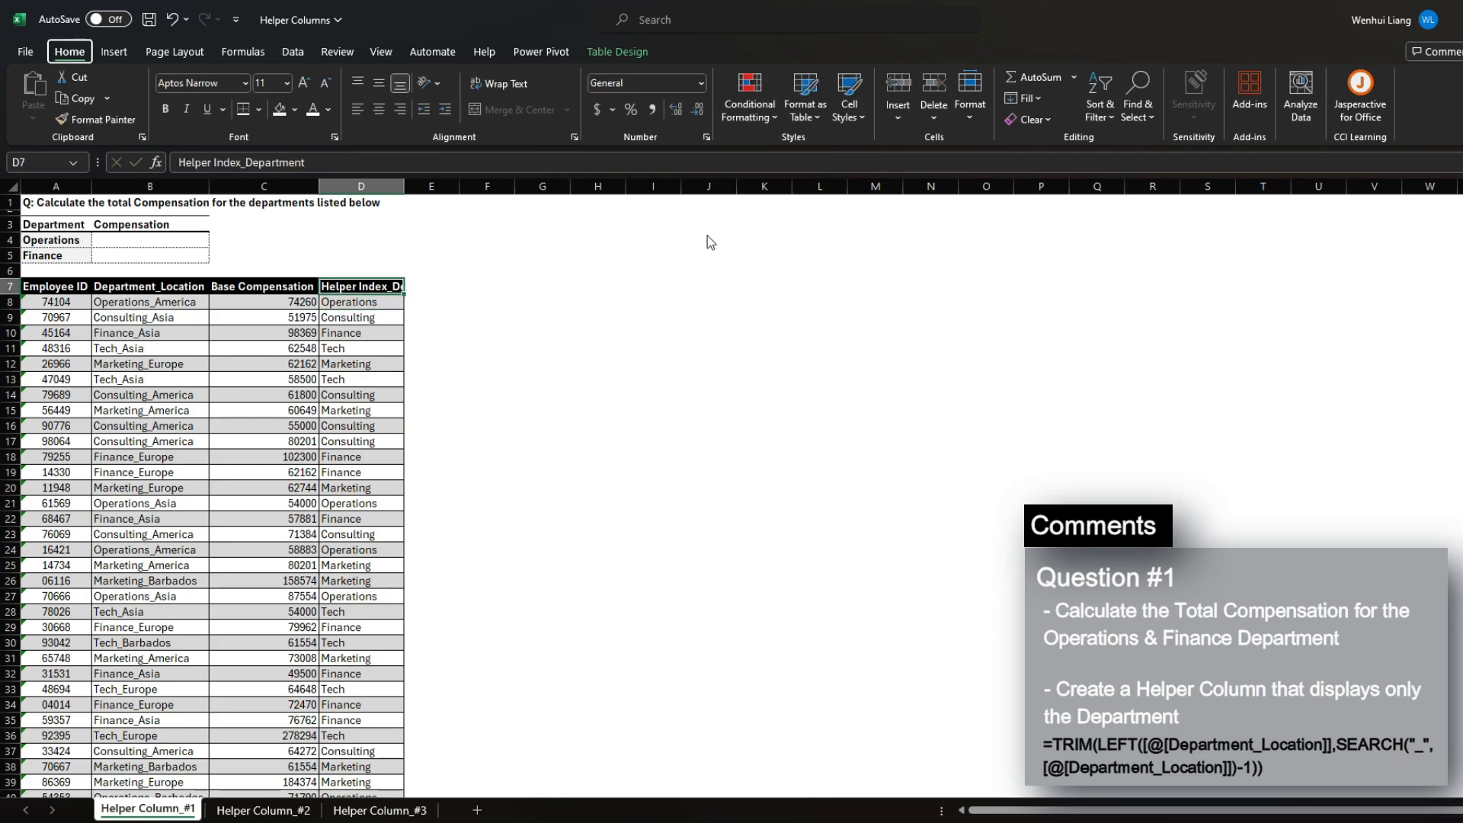
key(o)
key(i)
key(Left)
key(Right)
Begin a SUMIFS formula in B4 for Operations with the table's Base Compensation column as the sum range
drag(353, 317, 354, 440)
drag(298, 317, 278, 397)
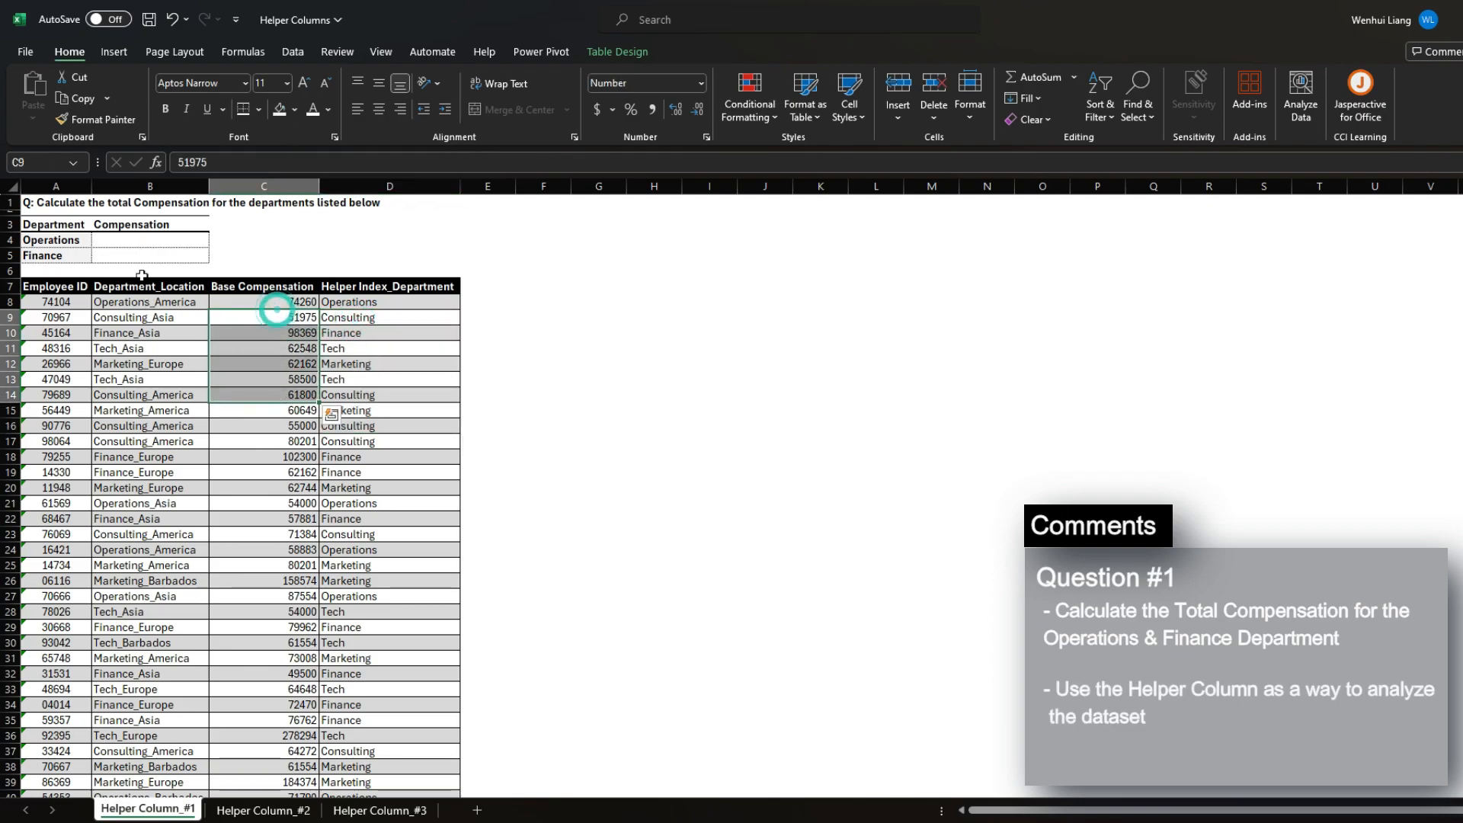
click(143, 242)
text(=sumifs()
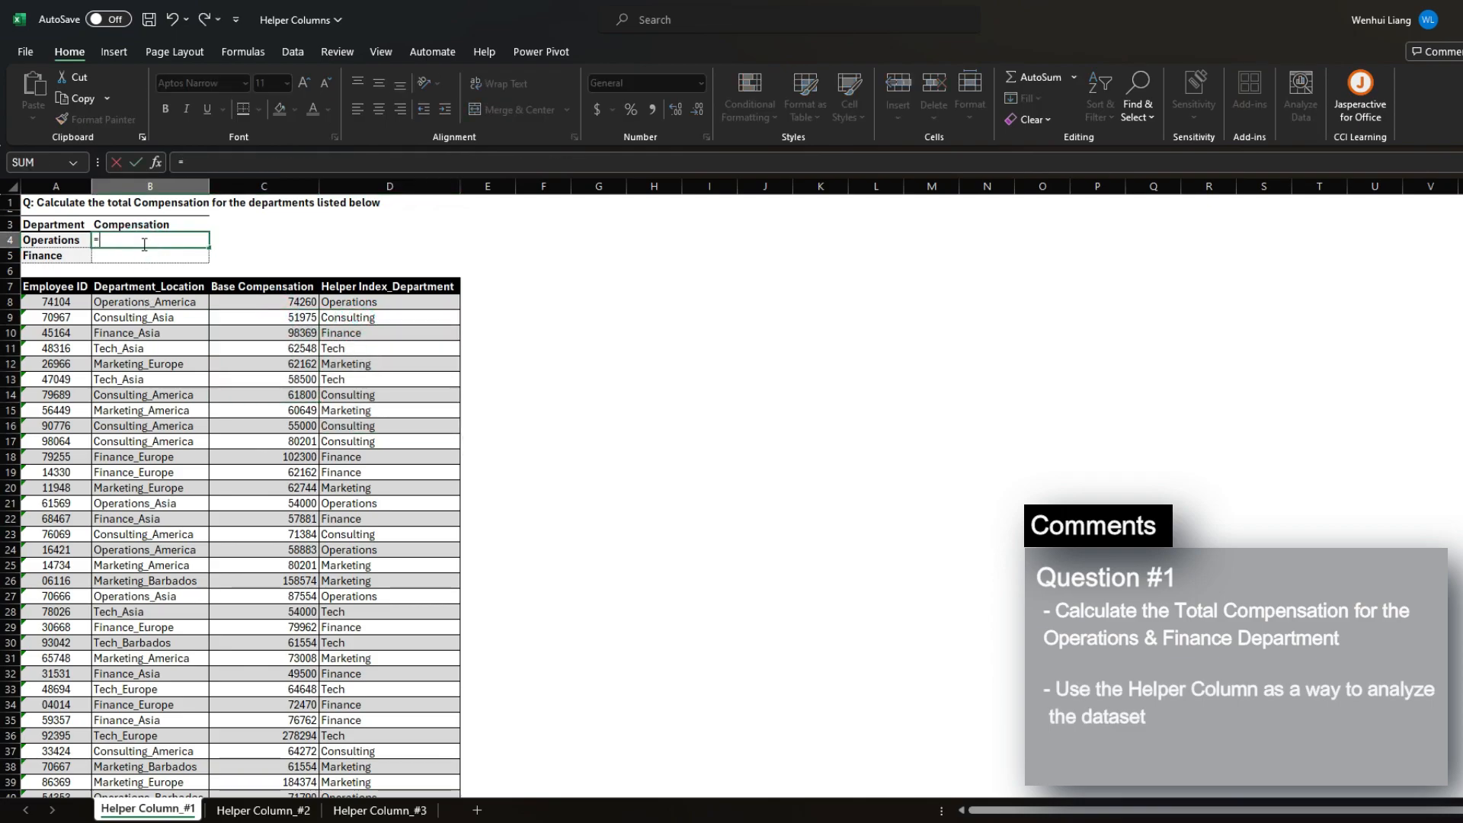
key(Right)
key(Down)
key(Down)
key(Down)
key(Down)
key(ctrl+shift+Down)
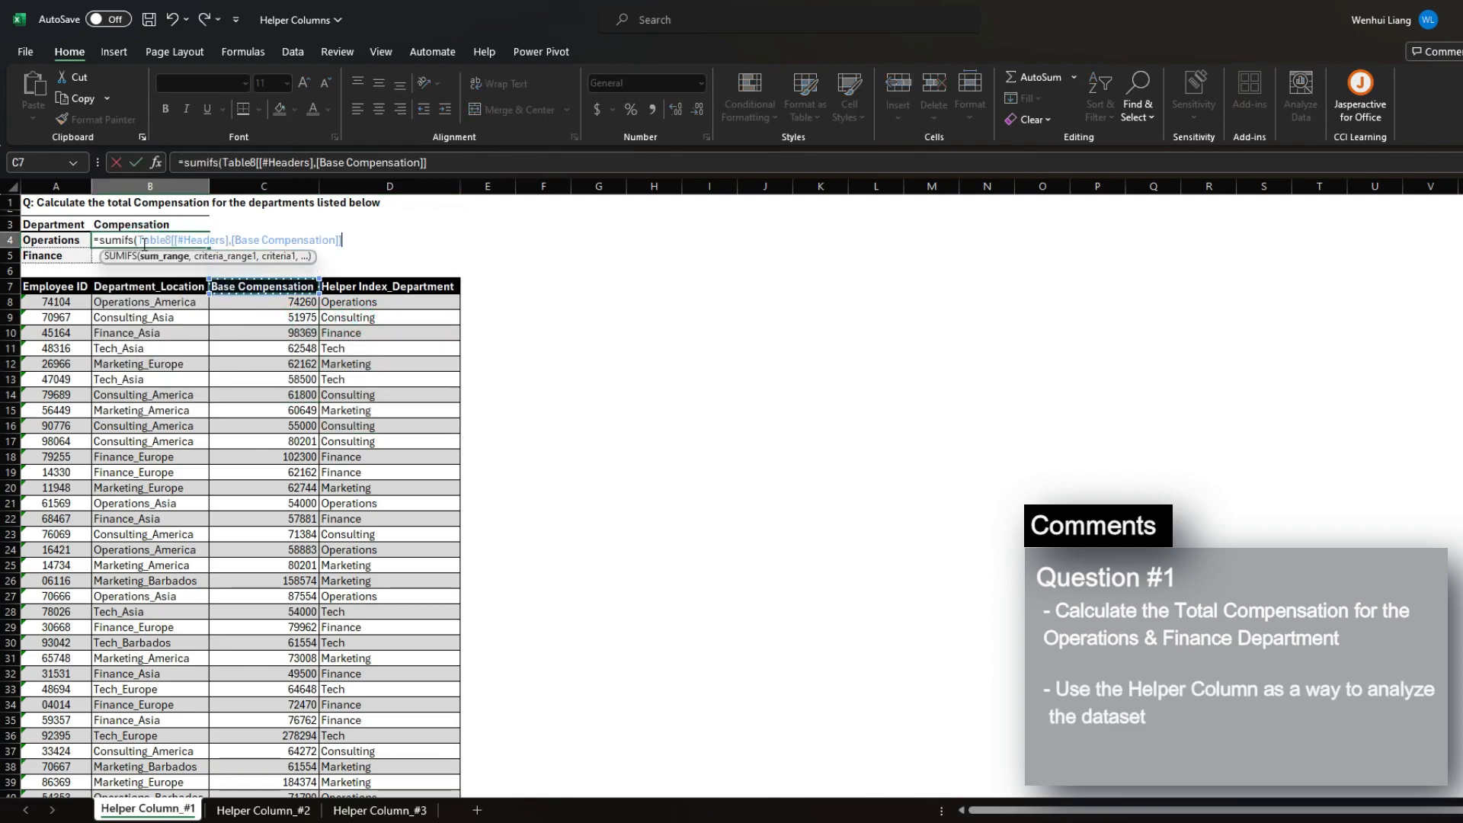
Add the table's Helper Index_Department column as the criteria range of the SUMIFS formula in B4
text(,)
key(Right)
key(Right)
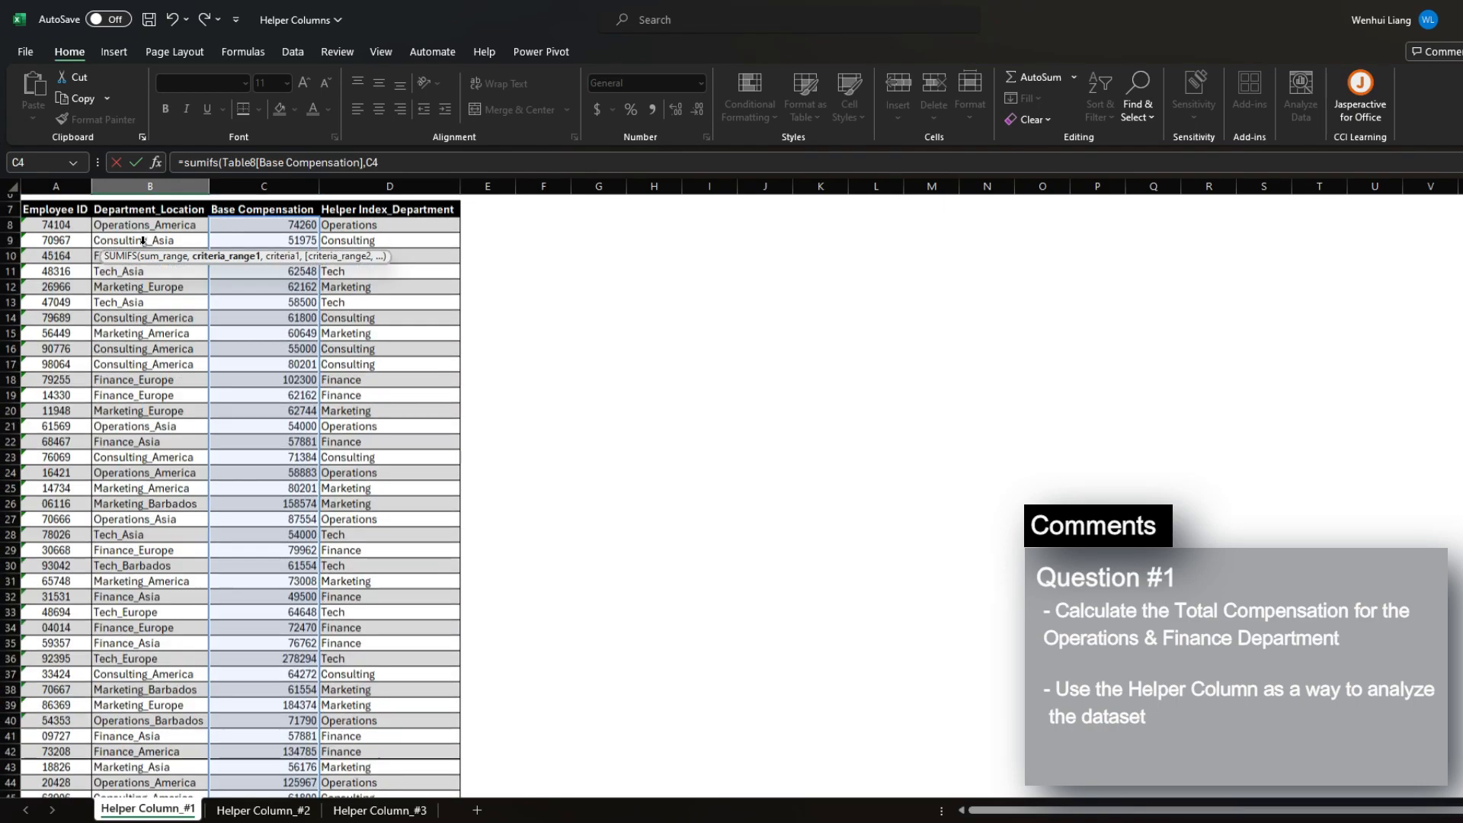
key(Down)
key(Down)
key(Down)
key(Down)
key(ctrl+shift+Down)
text(,)
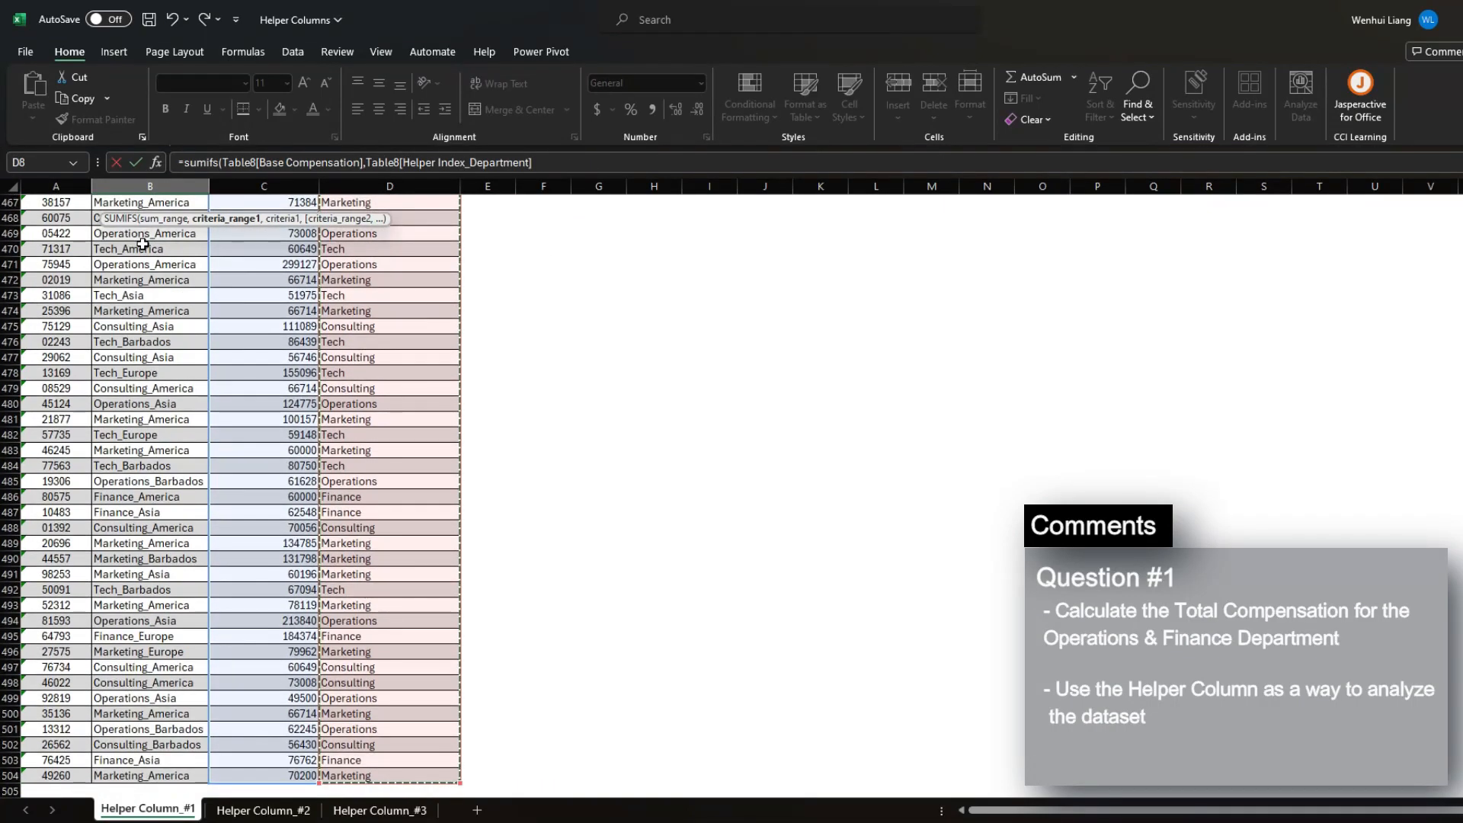
Complete the B4 SUMIFS with $A4 as the criterion, locking only the column, and enter the formula
key(Left)
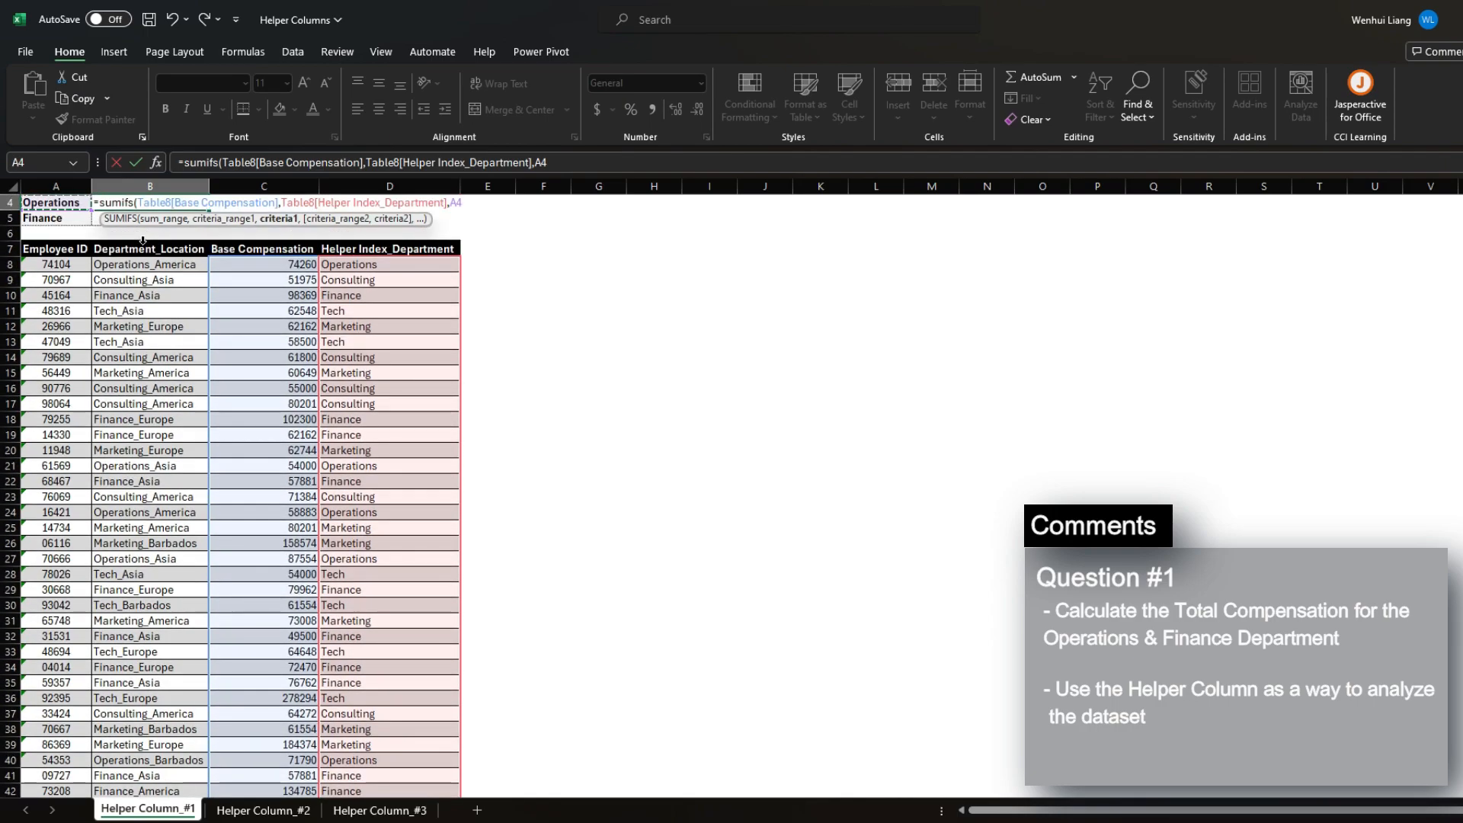
key(F4)
key(F4)
key(F4)
key(Return)
Copy the SUMIFS formula from B4 into B5 for Finance
key(Up)
key(Up)
key(Down)
key(ctrl+c)
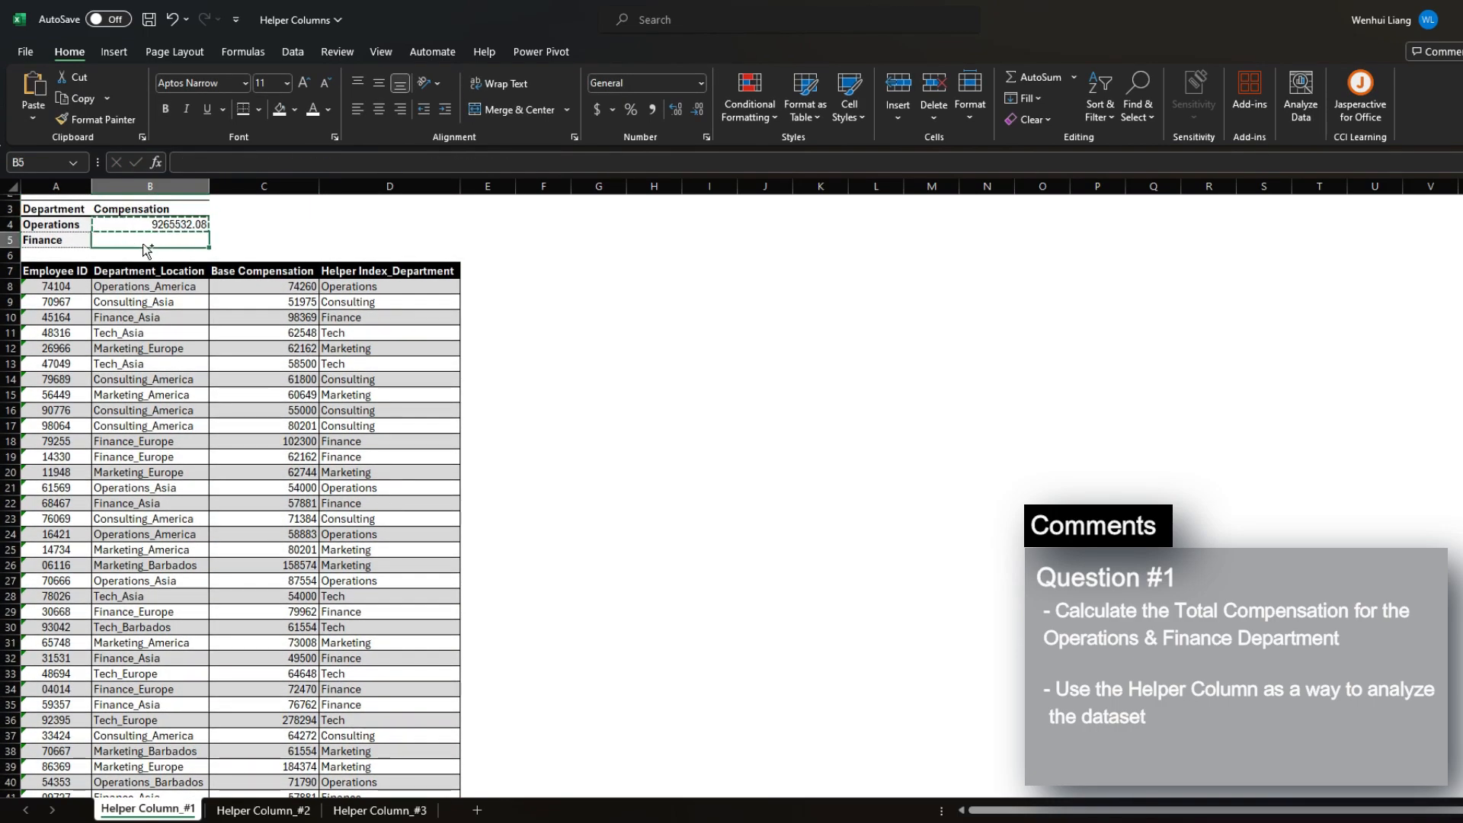
click(143, 243)
key(ctrl+v)
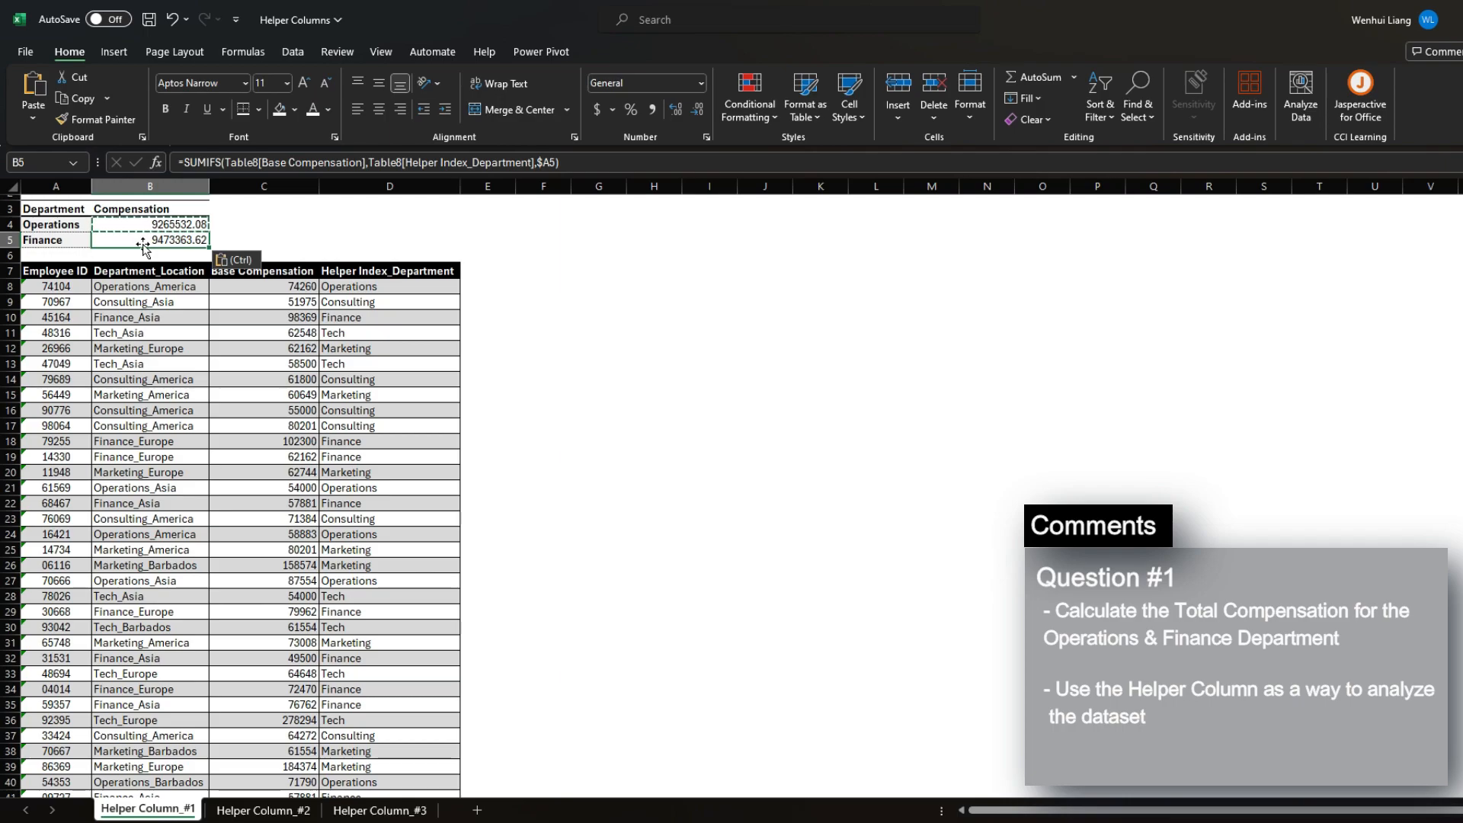
Format the totals in B4:B5 with thousands separators and no decimals, and save the workbook
key(Up)
key(shift+Down)
key(alt)
key(h)
key(k)
key(alt)
key(h)
key(9)
key(alt)
key(h)
key(9)
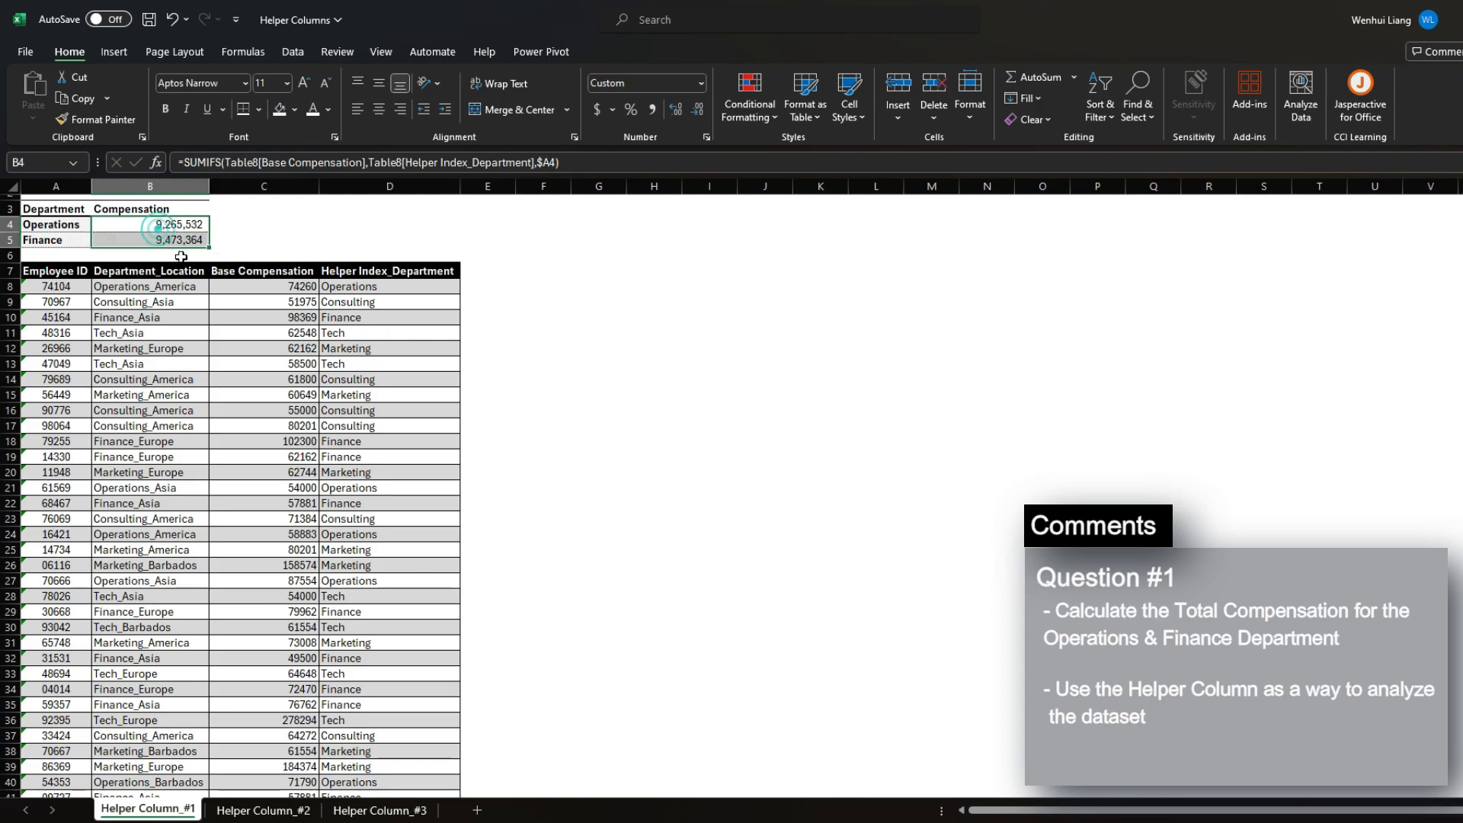
scroll(183, 244, up, 1)
key(ctrl+s)
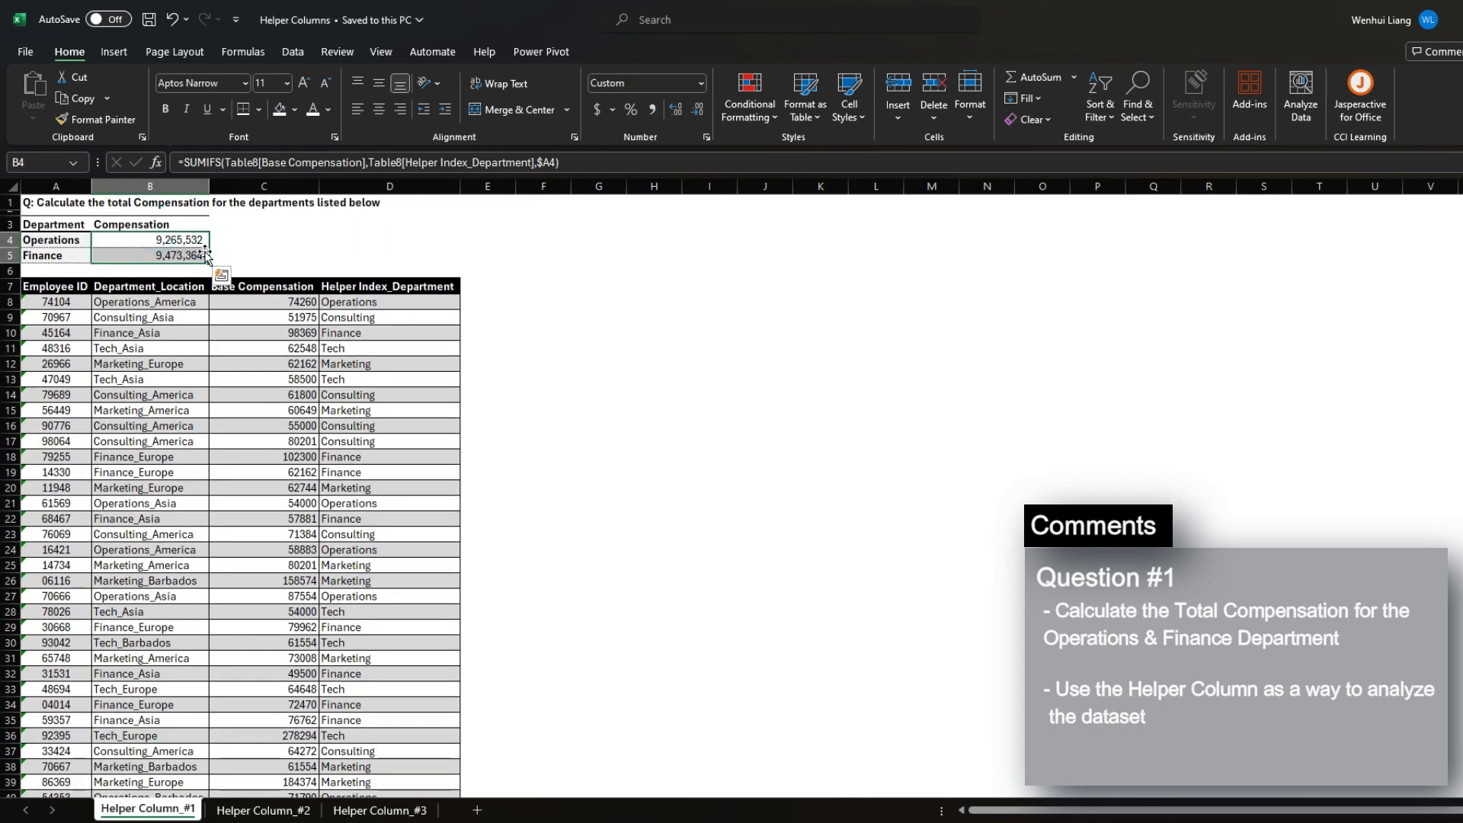
Switch to the Helper Column_#2 sheet and hide its gridlines
key(alt+w)
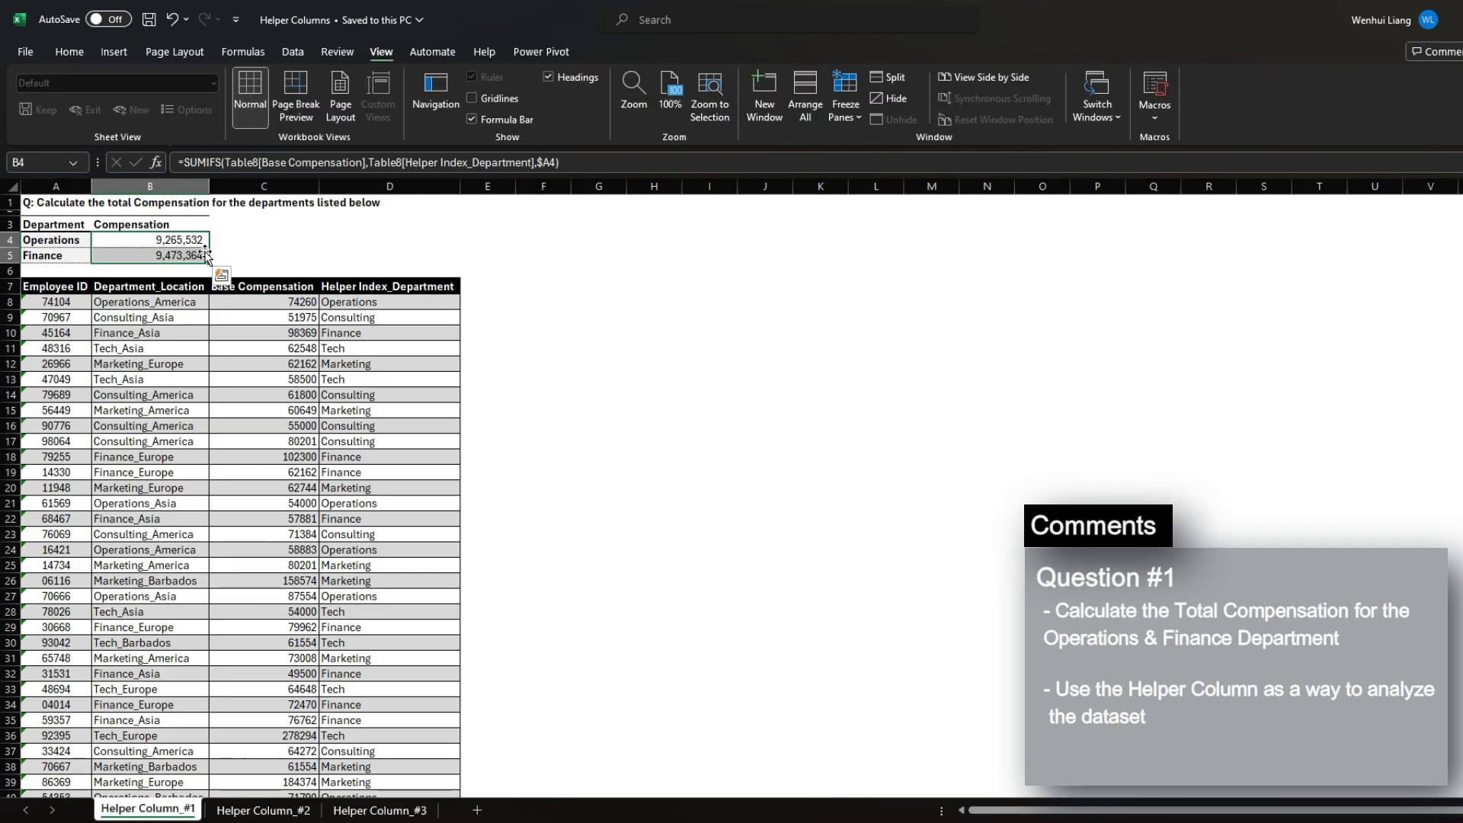
key(ctrl+Page_Down)
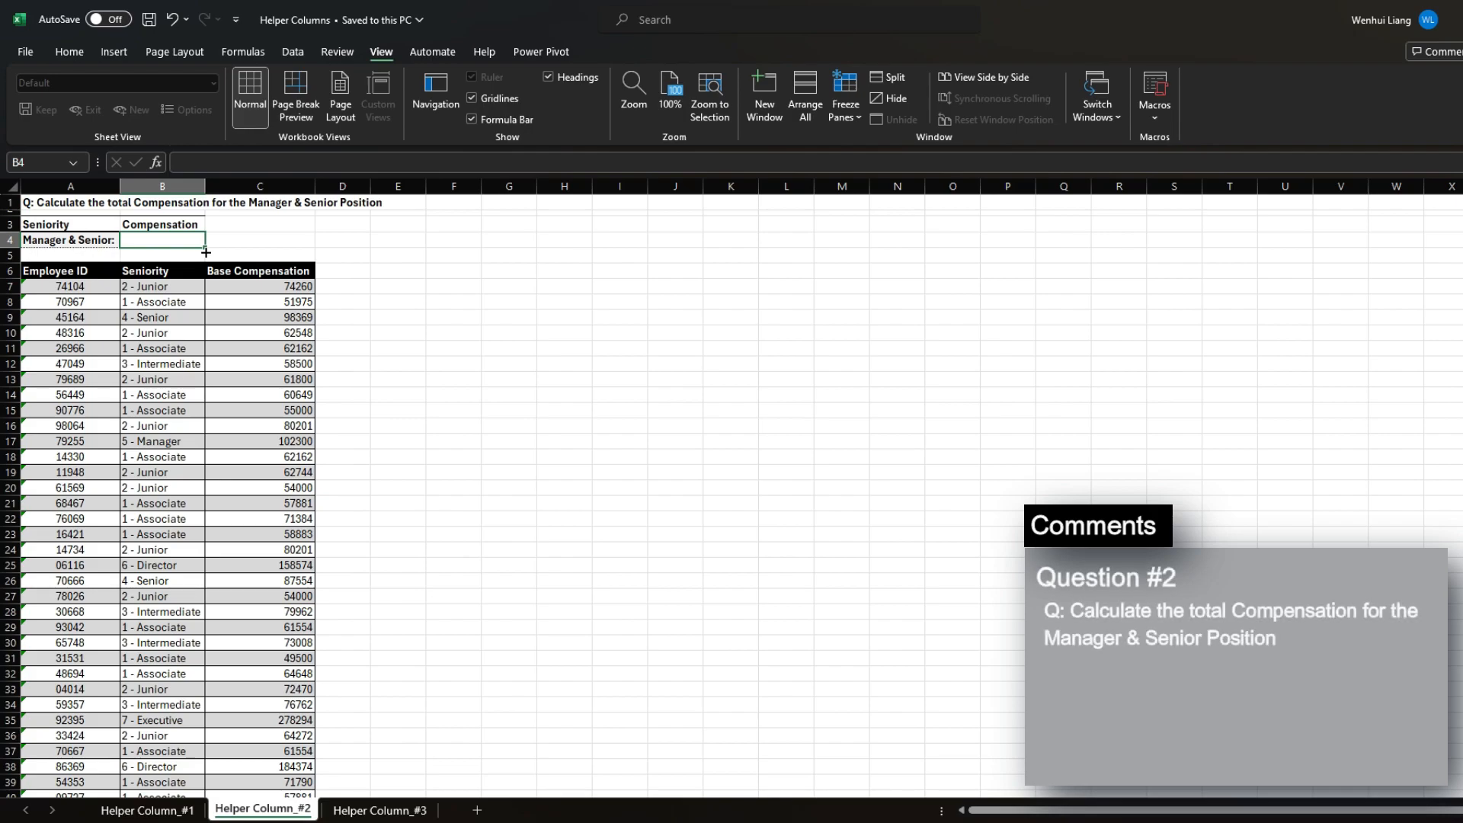
key(alt+w)
key(v)
key(g)
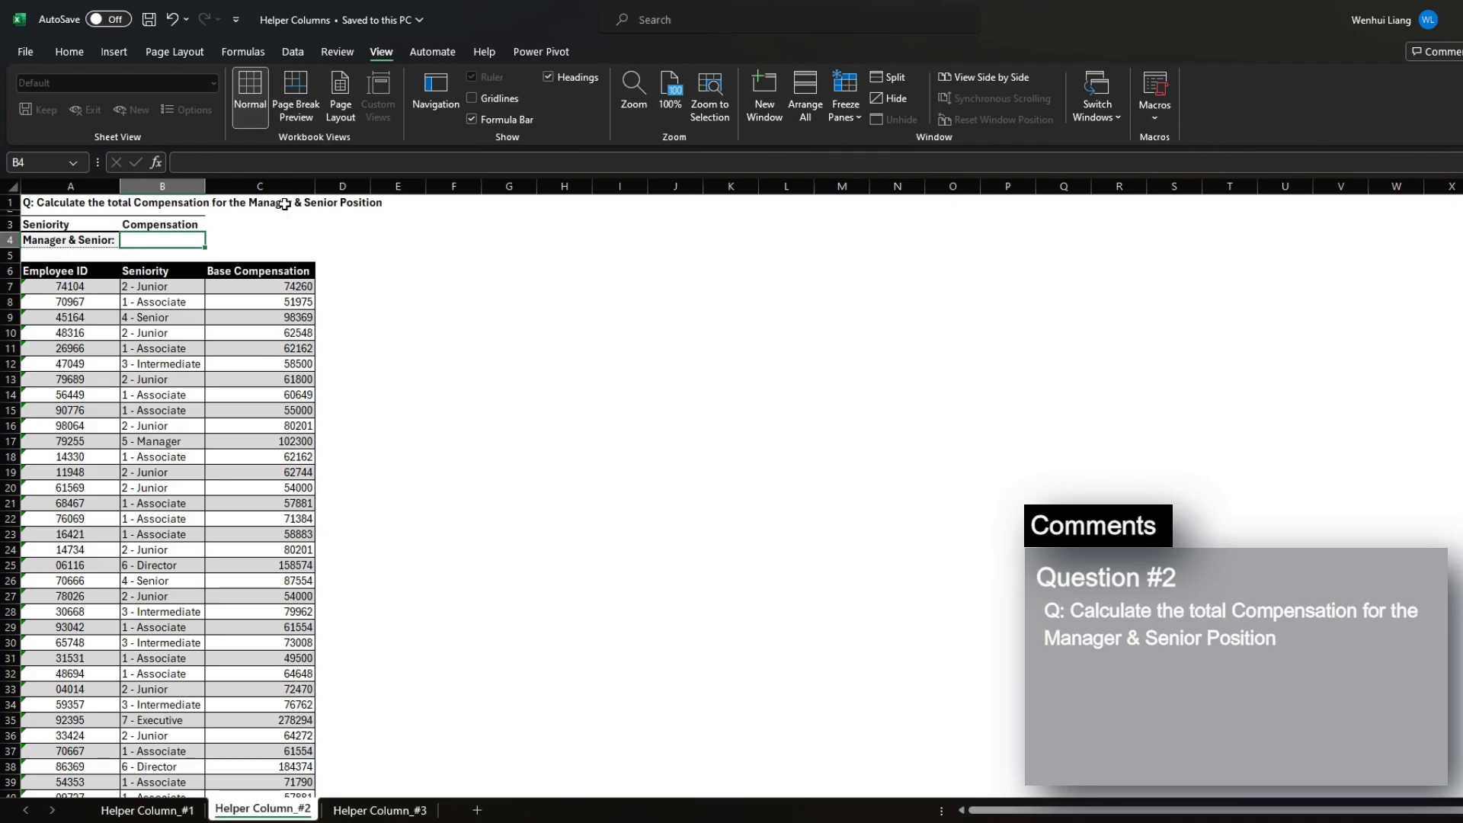
Examine the Seniority column for how the Manager and Senior positions are labelled
click(180, 285)
click(160, 267)
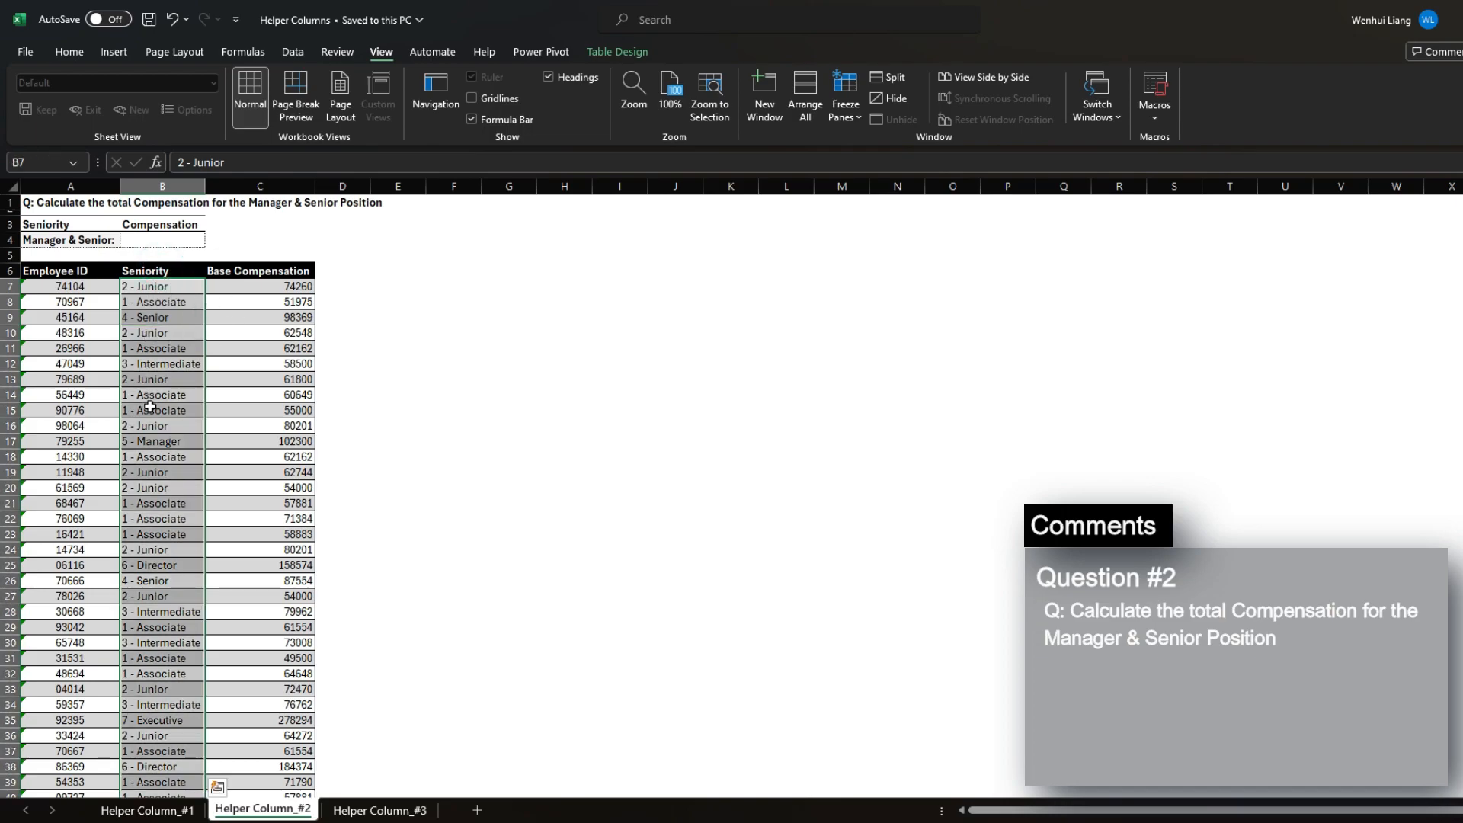
click(186, 441)
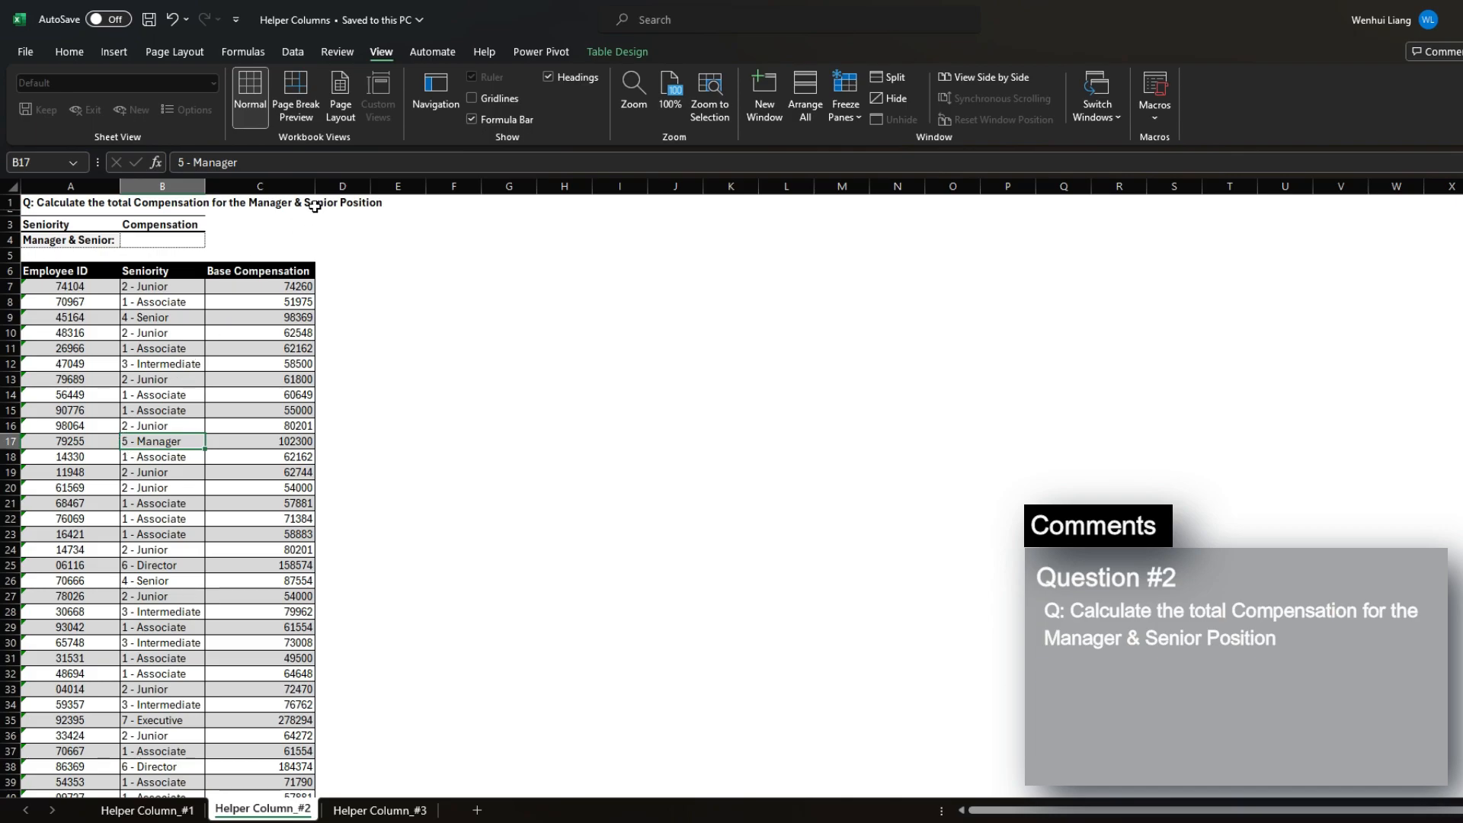
click(156, 319)
drag(126, 320, 175, 242)
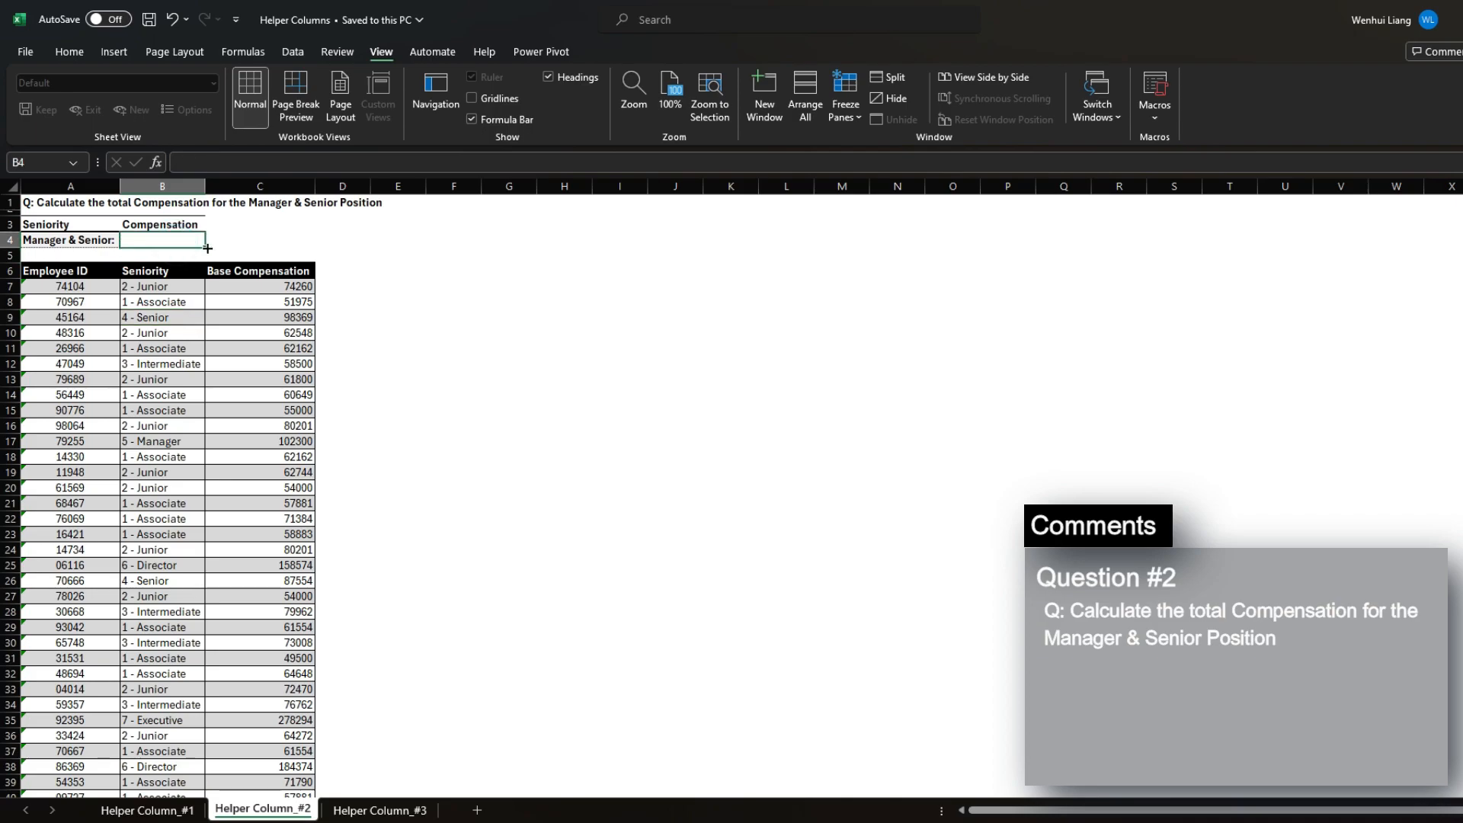
Begin a SUMIFS formula in B4 with the table's Base Compensation column as the sum range
text(=sumifs()
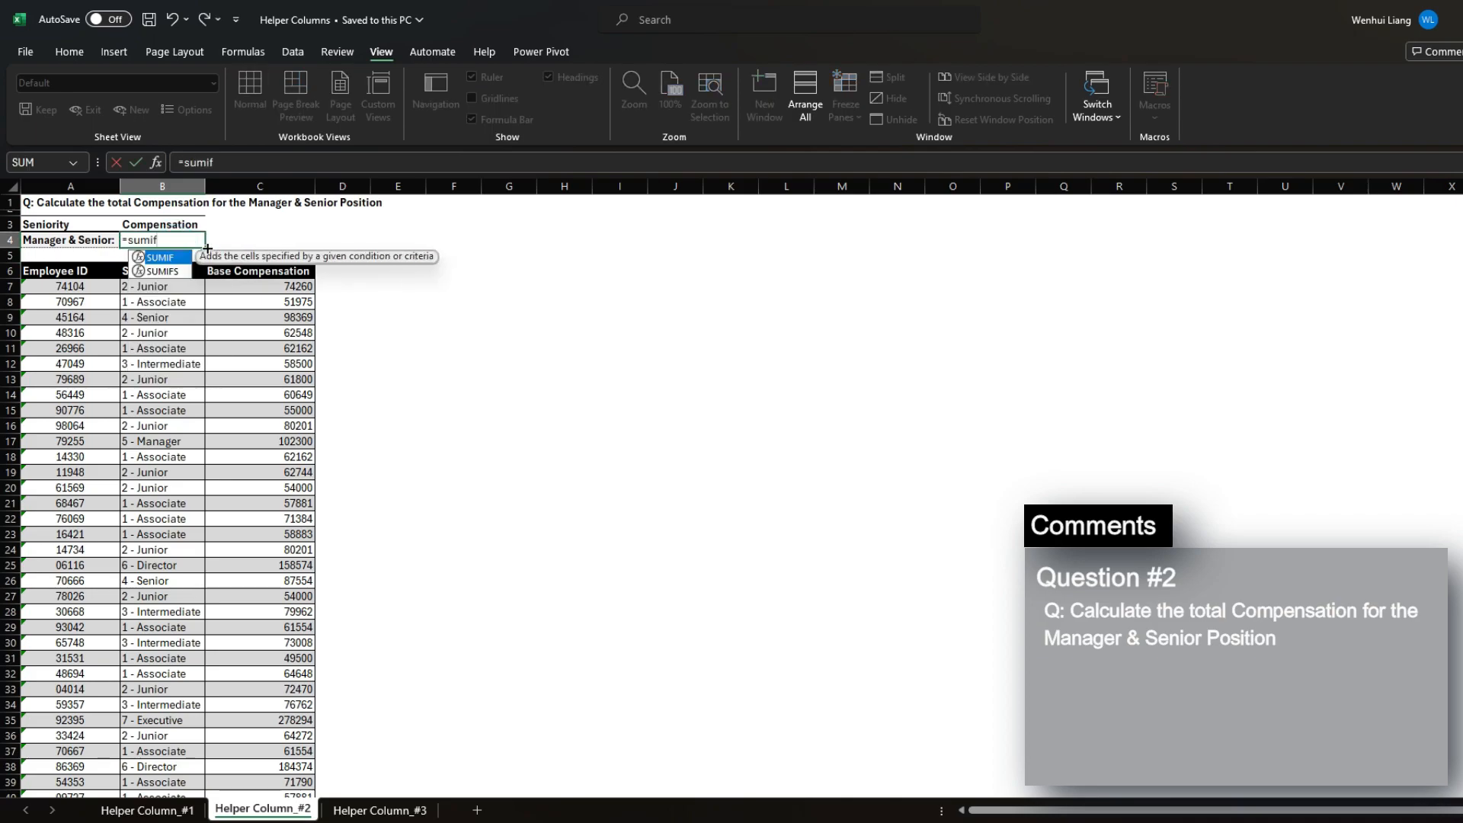
key(Right)
key(Down)
key(Down)
key(Down)
key(ctrl+shift+Down)
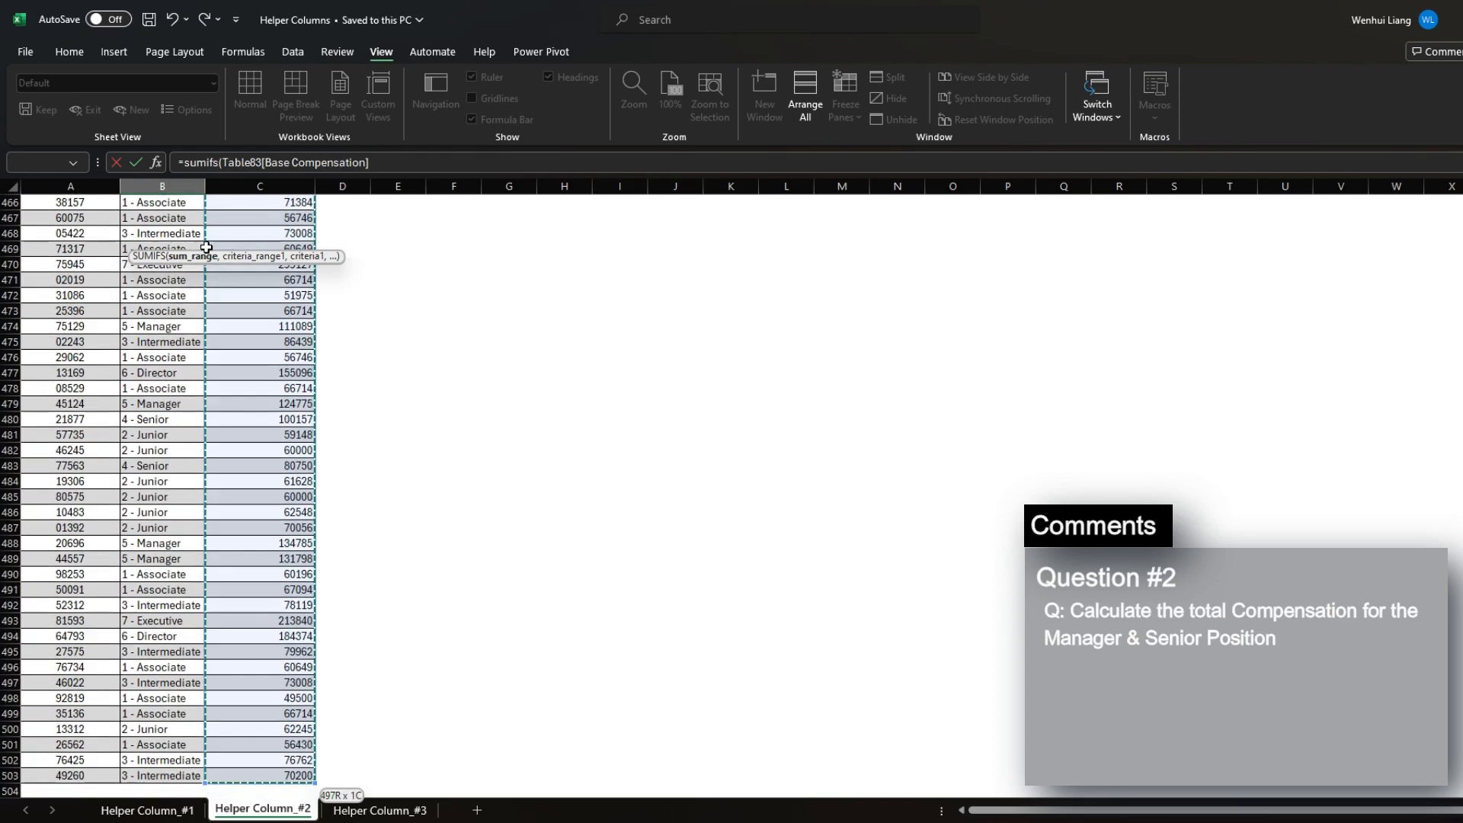
Complete the B4 SUMIFS with the Seniority column as criteria range and "5 - Manager" as the criterion
text(,)
key(Up)
key(Down)
key(Down)
key(ctrl+shift+Down)
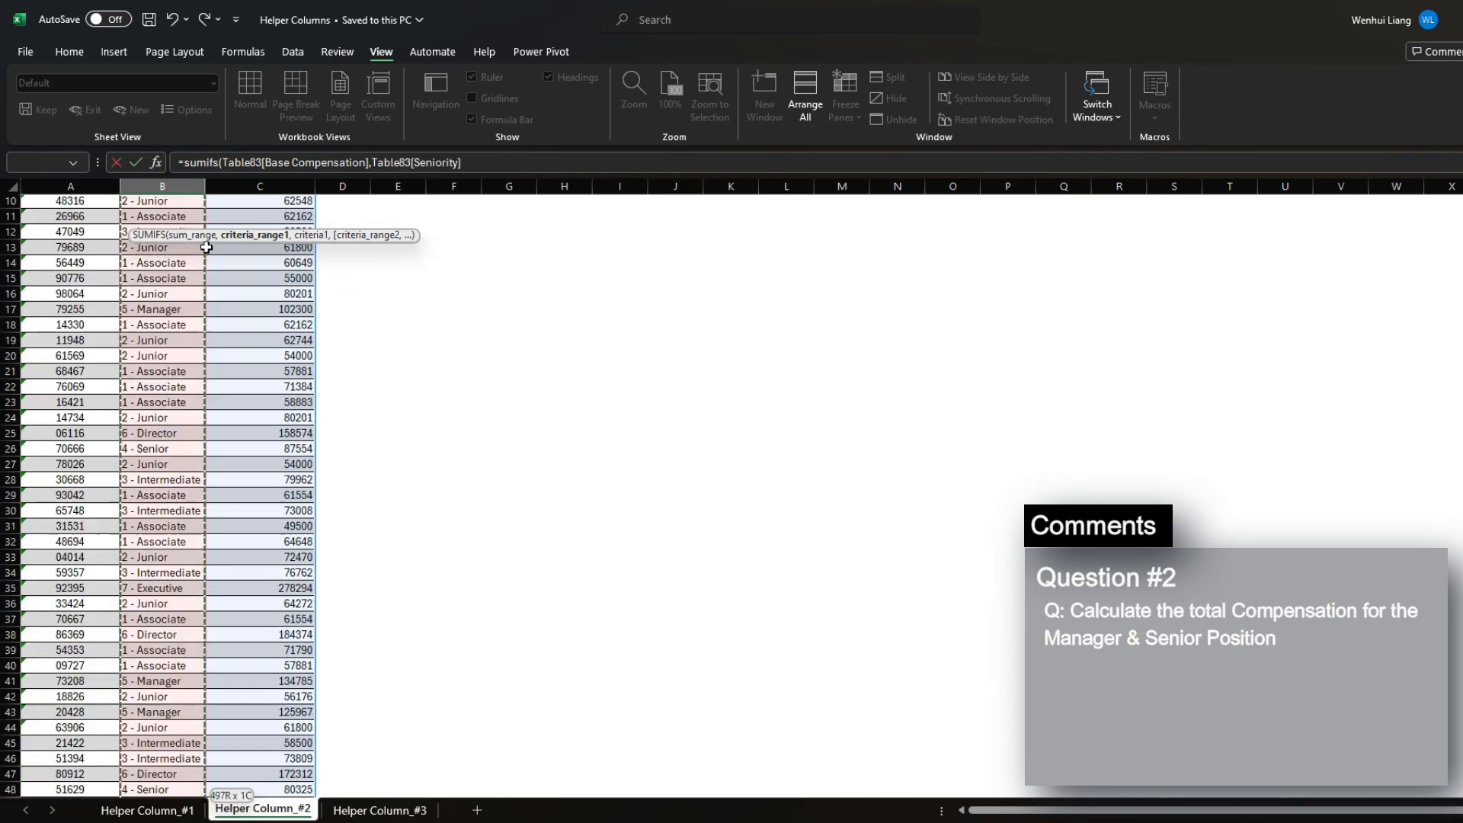
text(,)
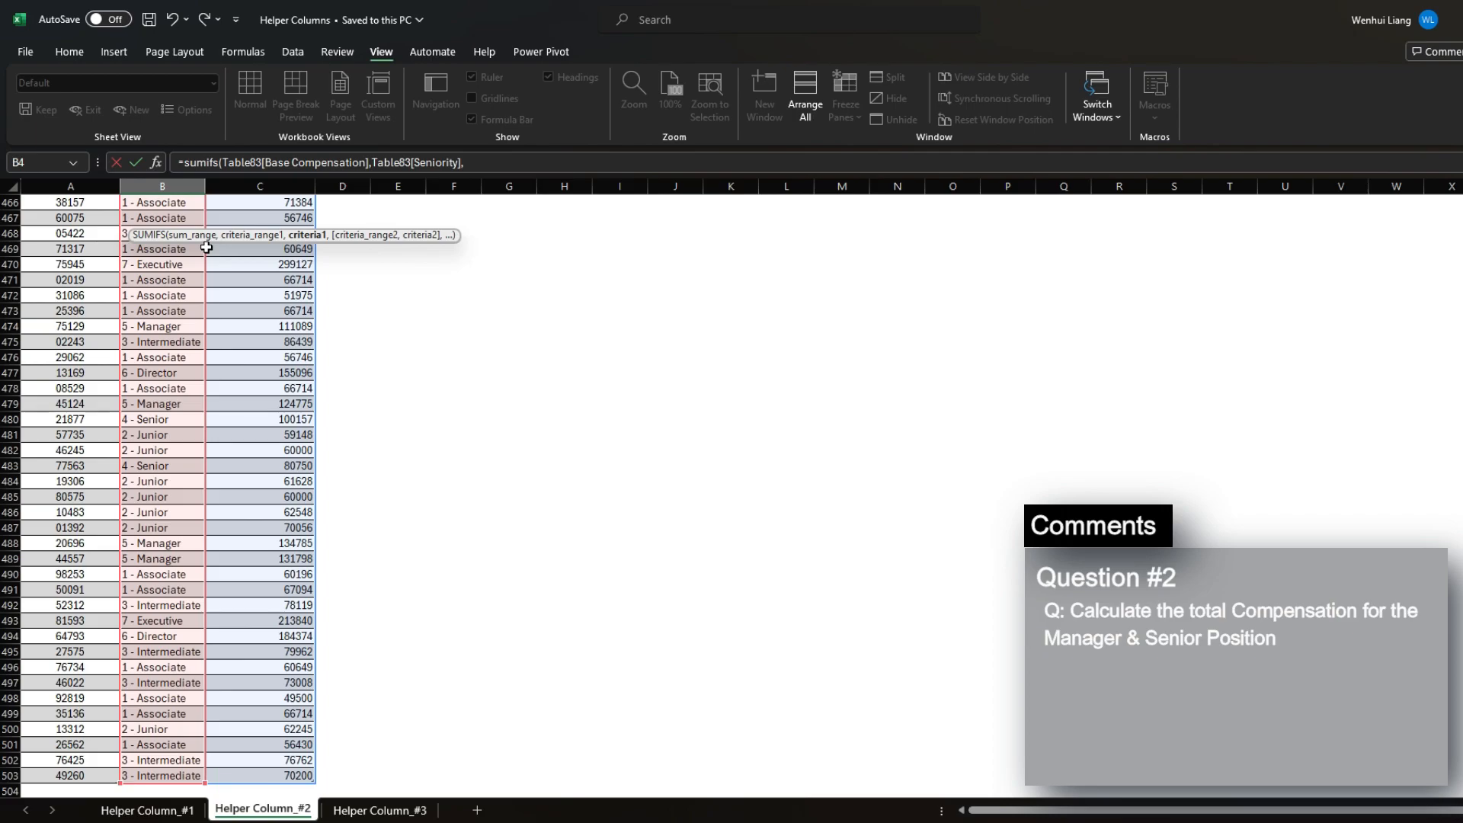
text("5 - Manager"))
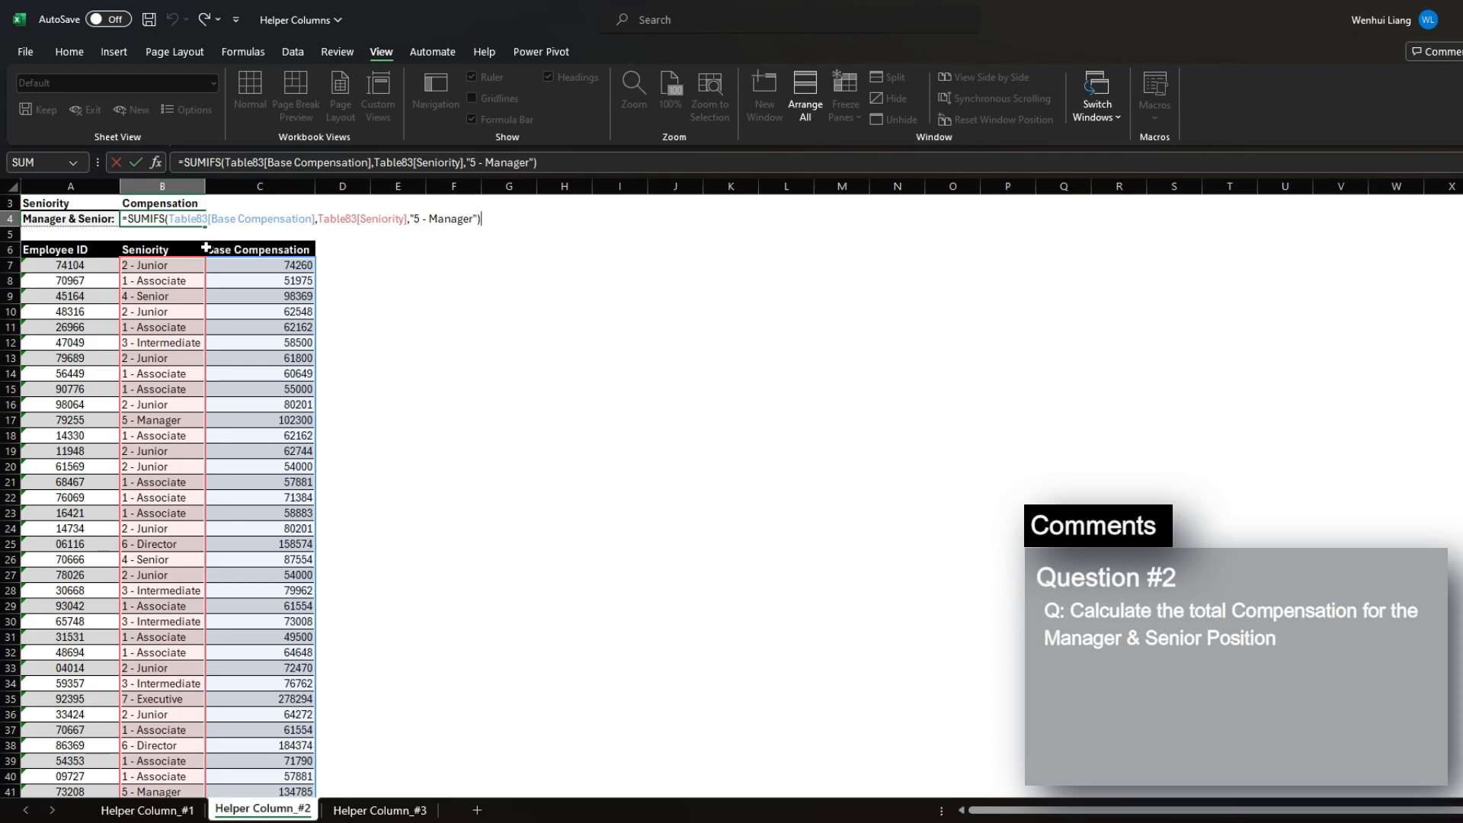
Add a copy of the SUMIFS on a new line of the B4 formula with the criterion "4 - Senior"
key(Right)
key(shift+End)
key(ctrl+c)
key(End)
key(alt+Return)
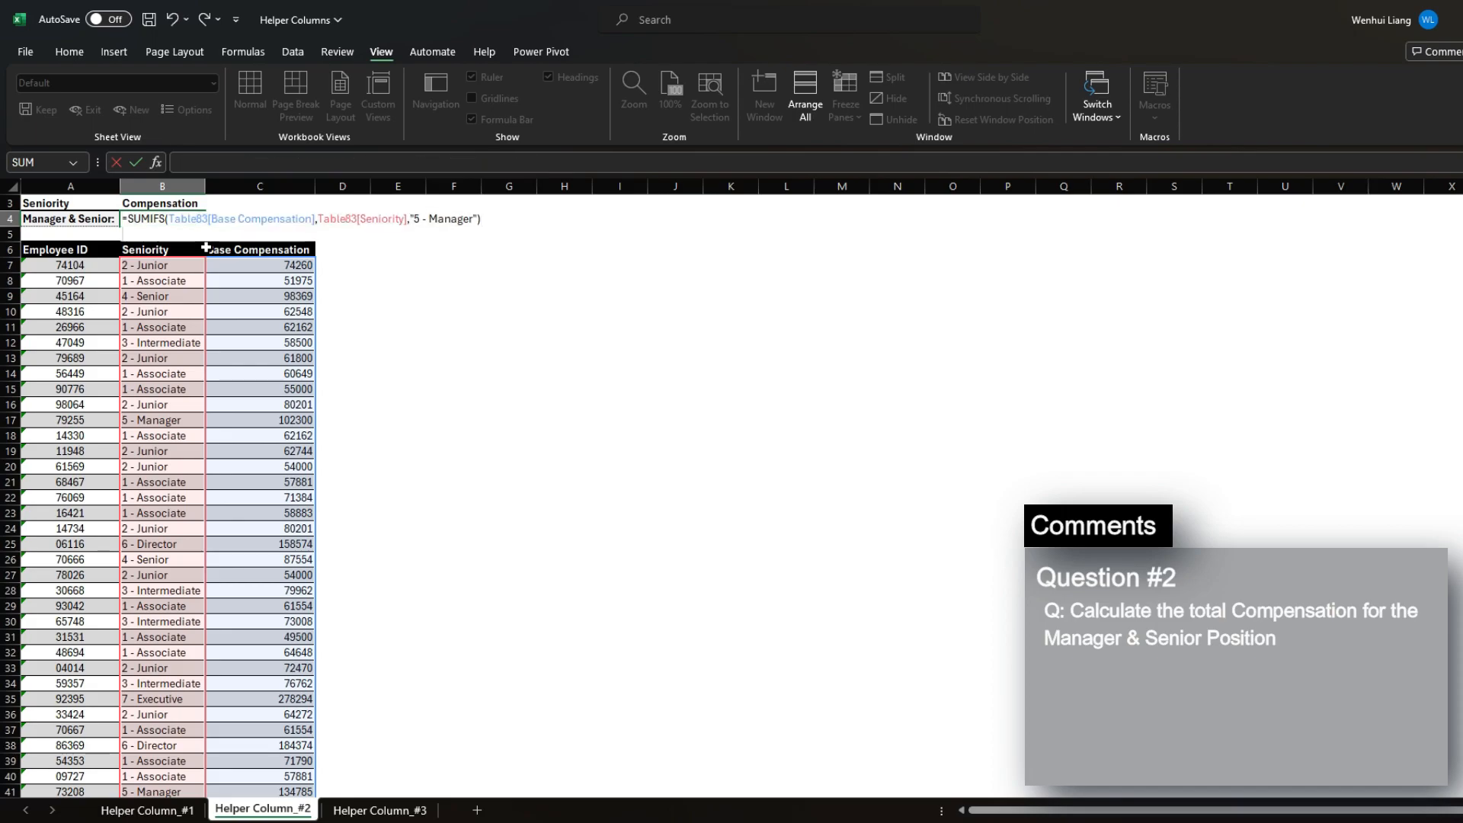
text(+)
key(ctrl+v)
key(Left)
key(Left)
key(ctrl+shift+Left)
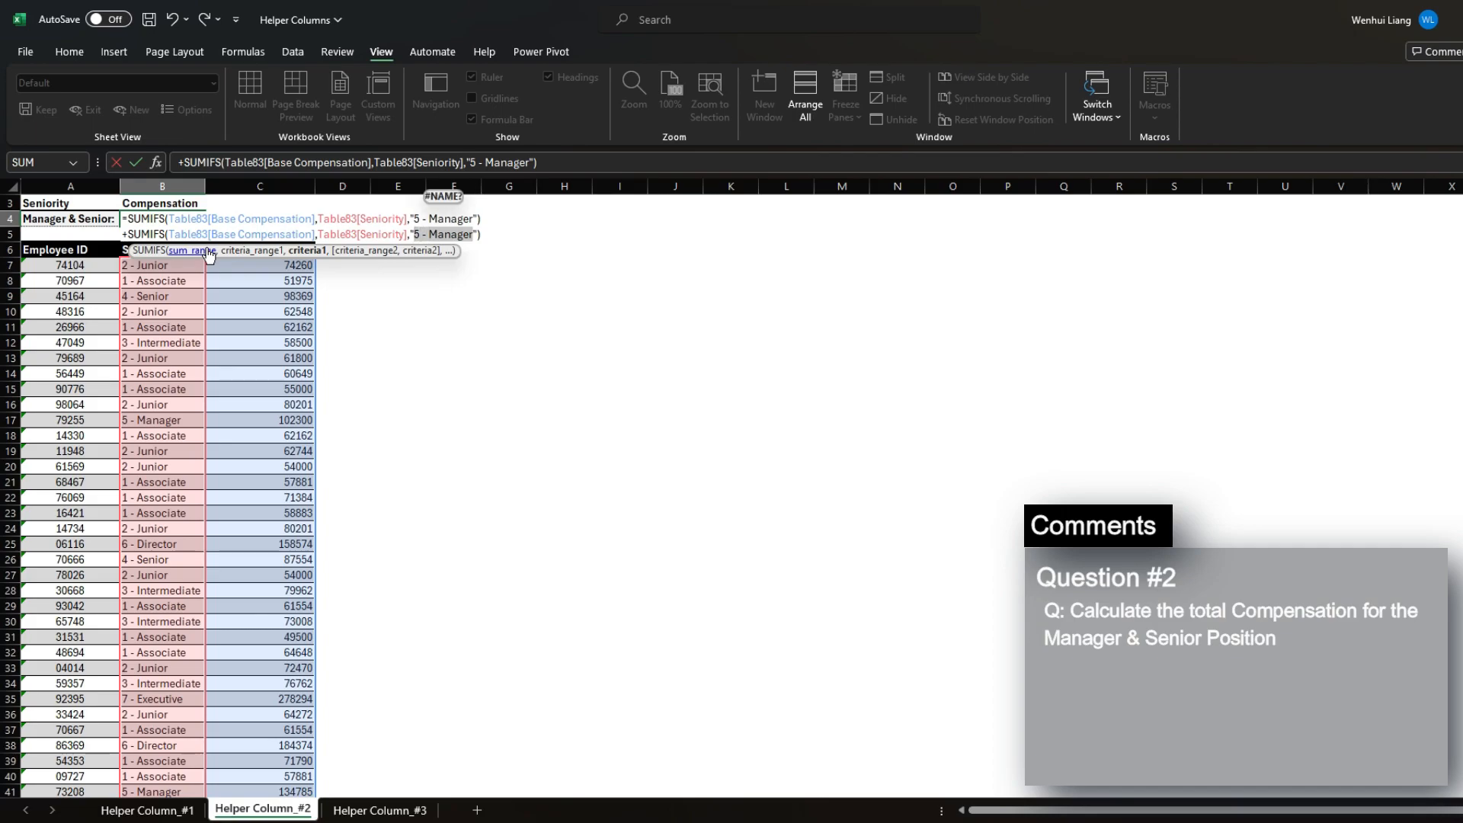
text(4 - Senior)
key(ctrl+Return)
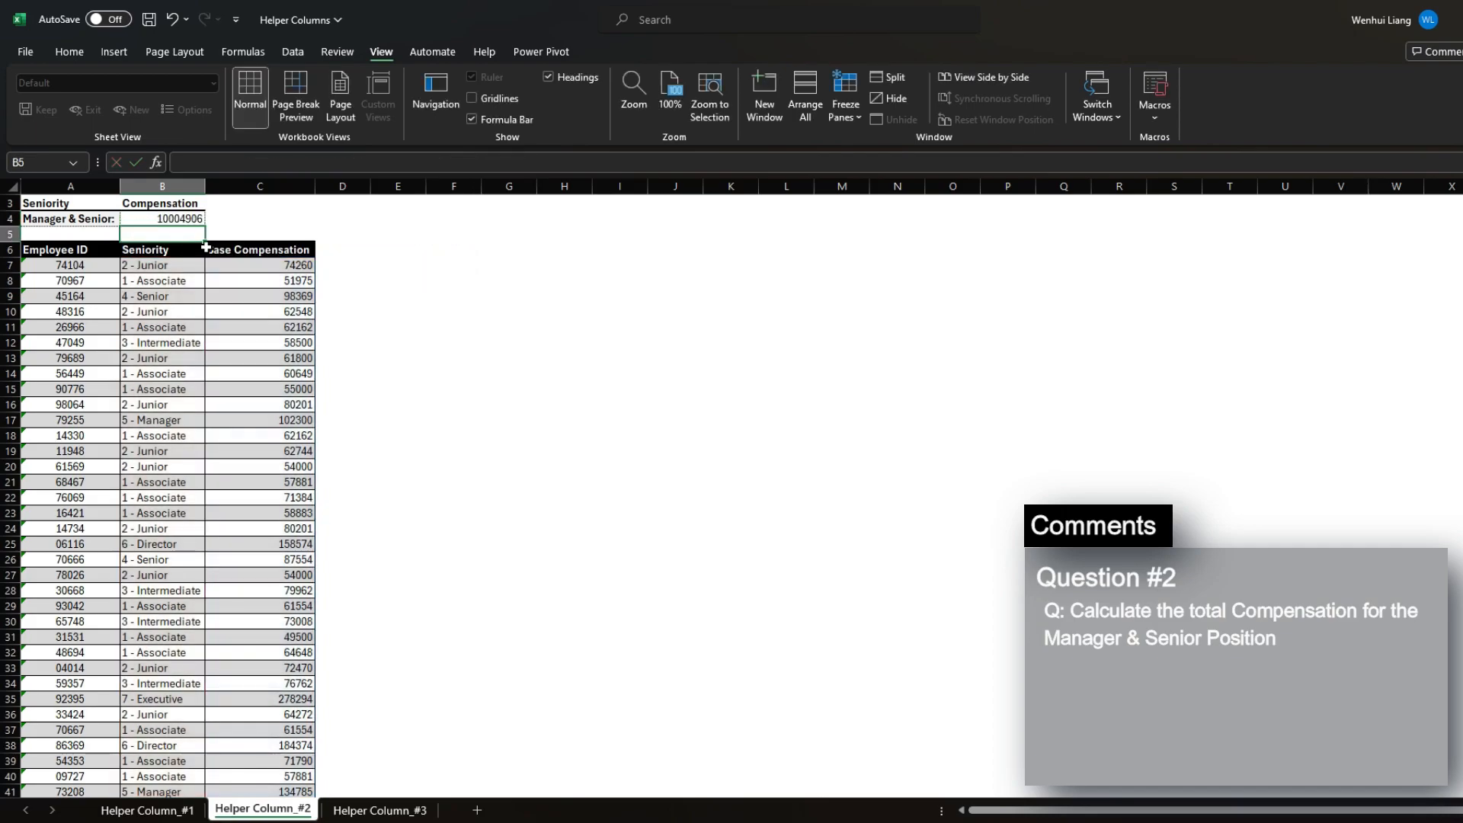
Delete the Manager and Senior formula from B4
scroll(205, 248, up, 1)
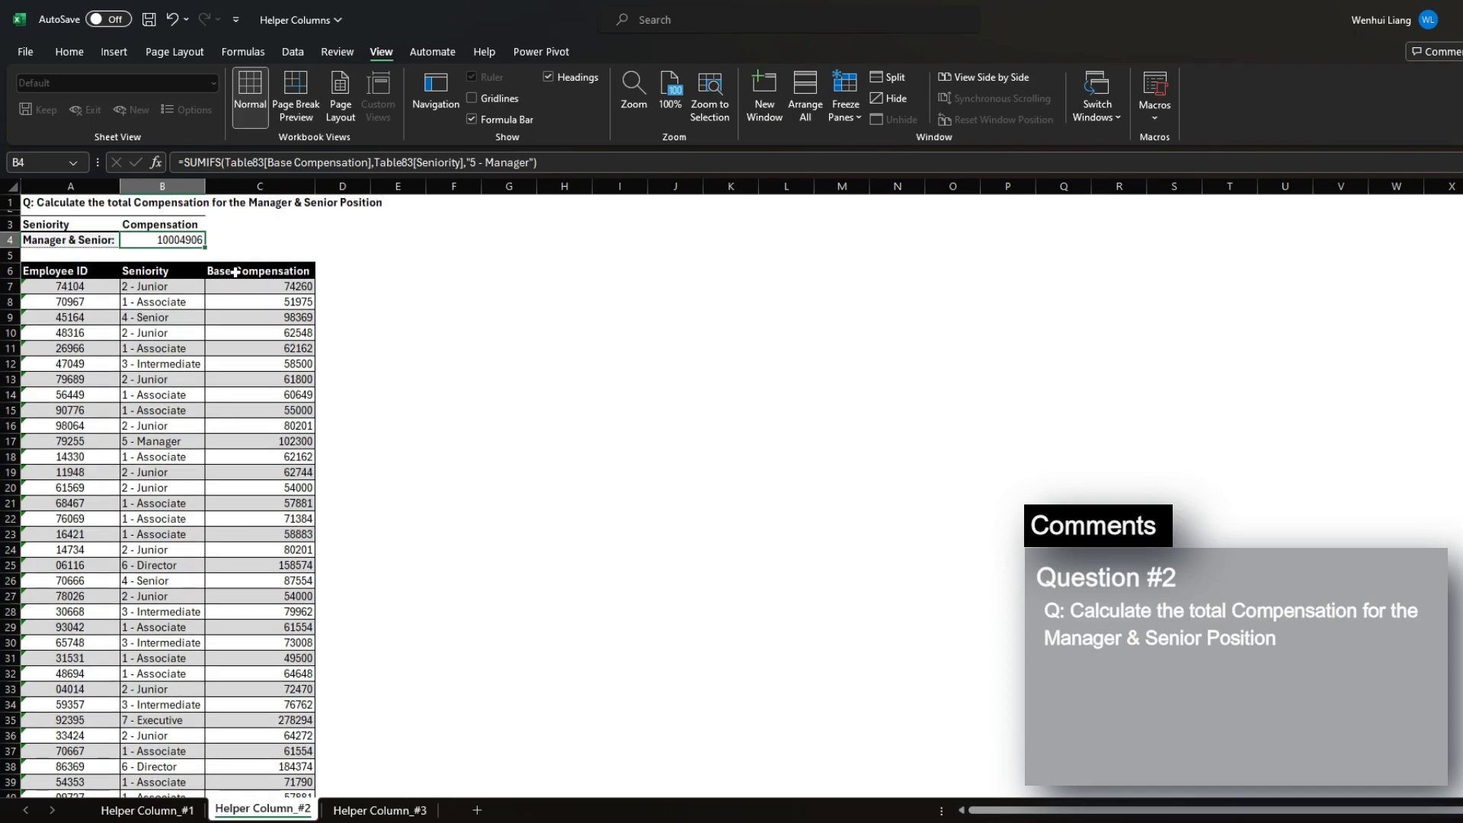
click(79, 208)
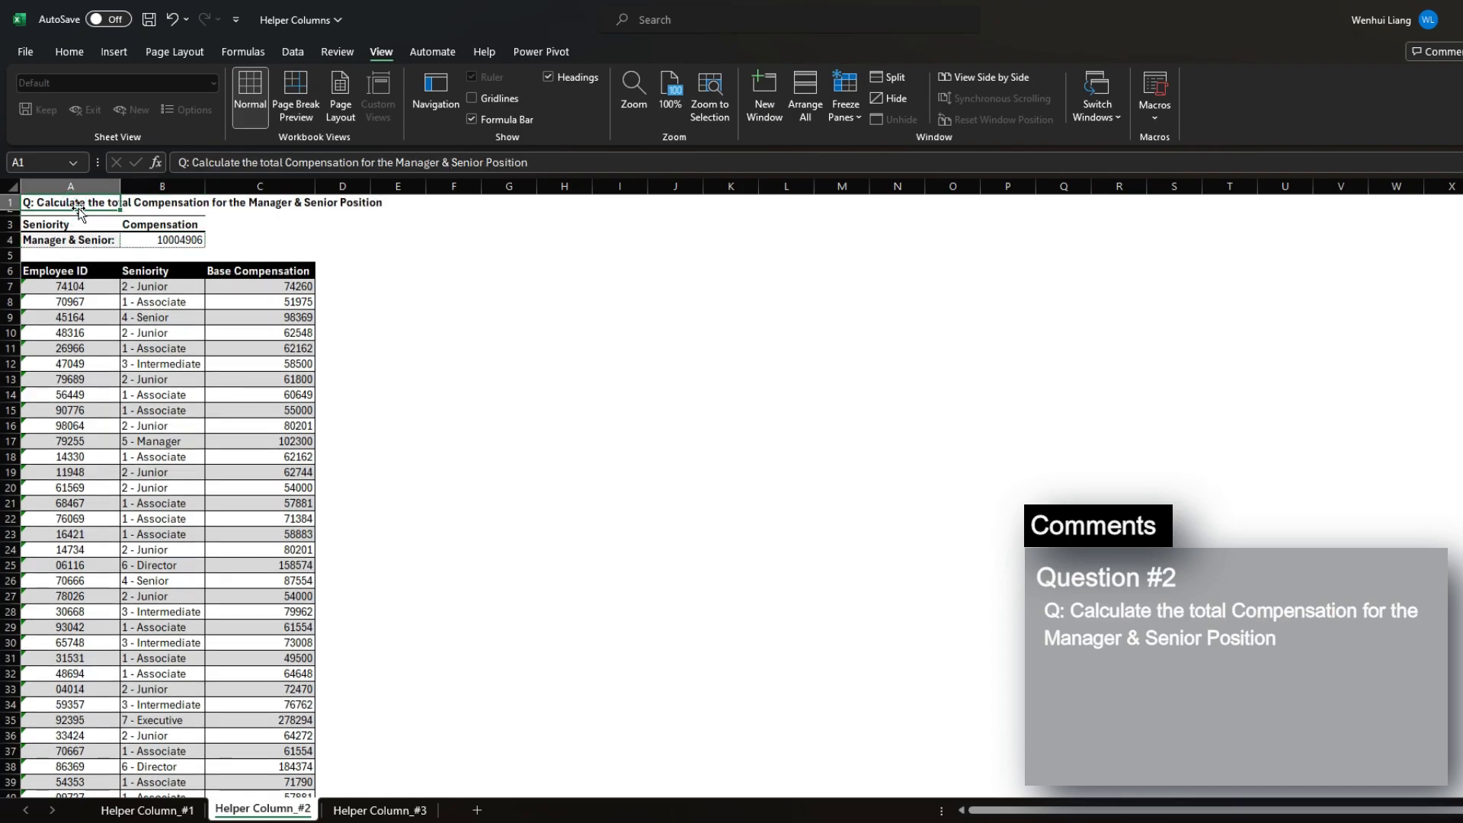
click(167, 238)
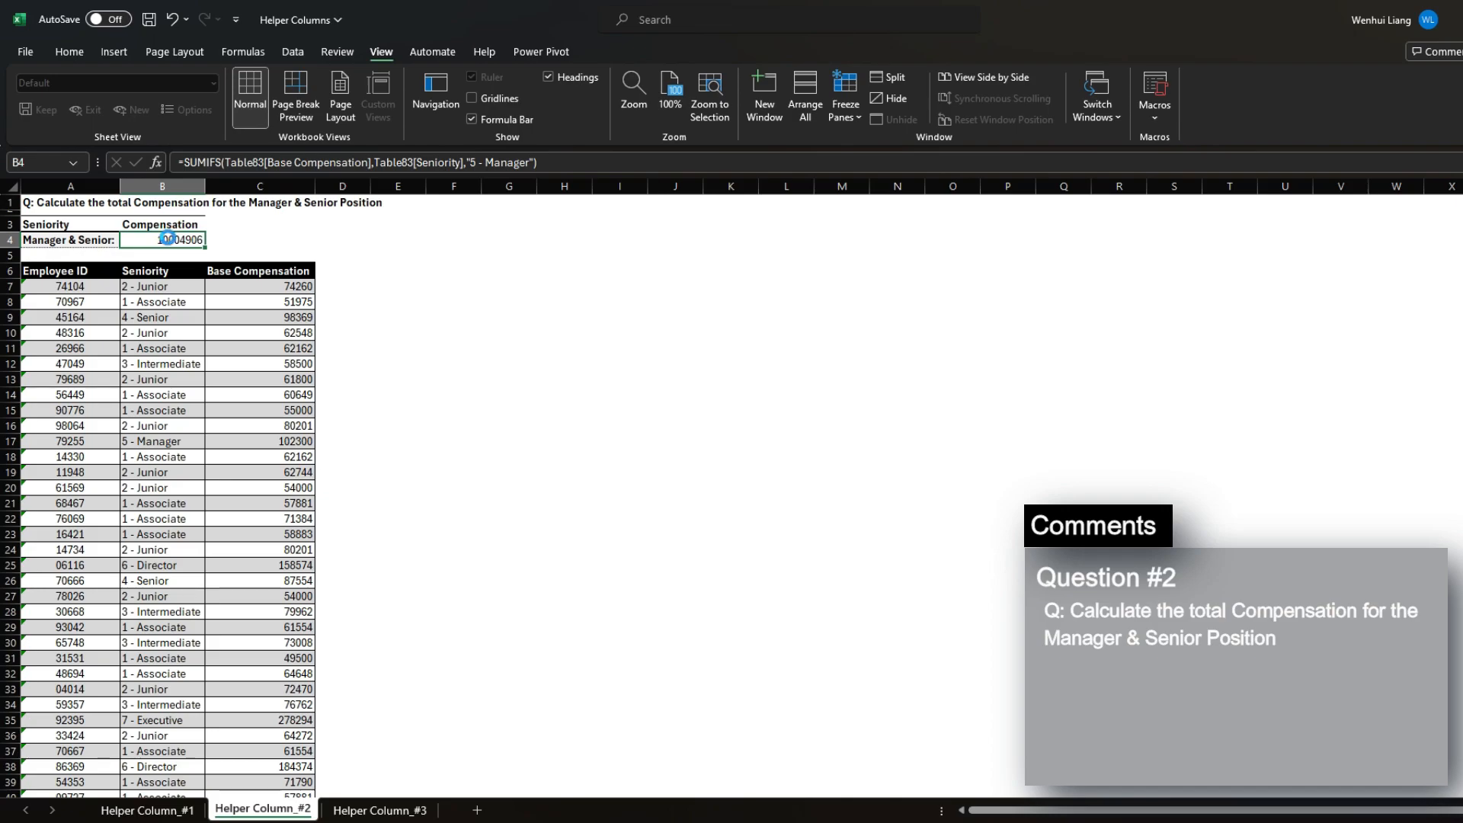
key(Delete)
Insert three blank rows above the employee table, starting at row 6
key(Right)
key(Down)
key(Down)
key(Right)
key(Left)
key(Left)
key(Left)
key(shift+Down)
key(shift+Down)
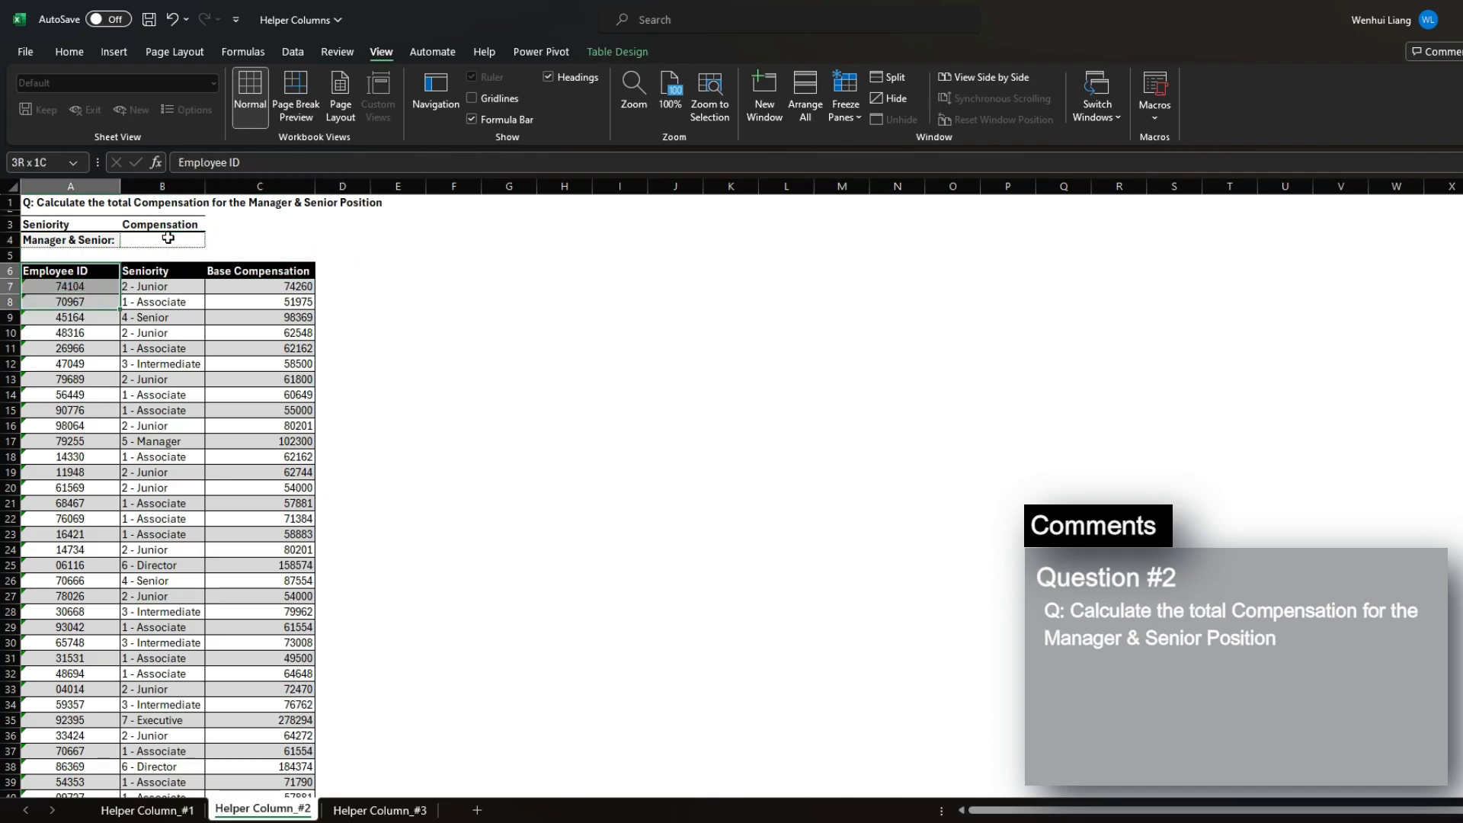
key(alt+h)
key(i)
key(r)
key(Left)
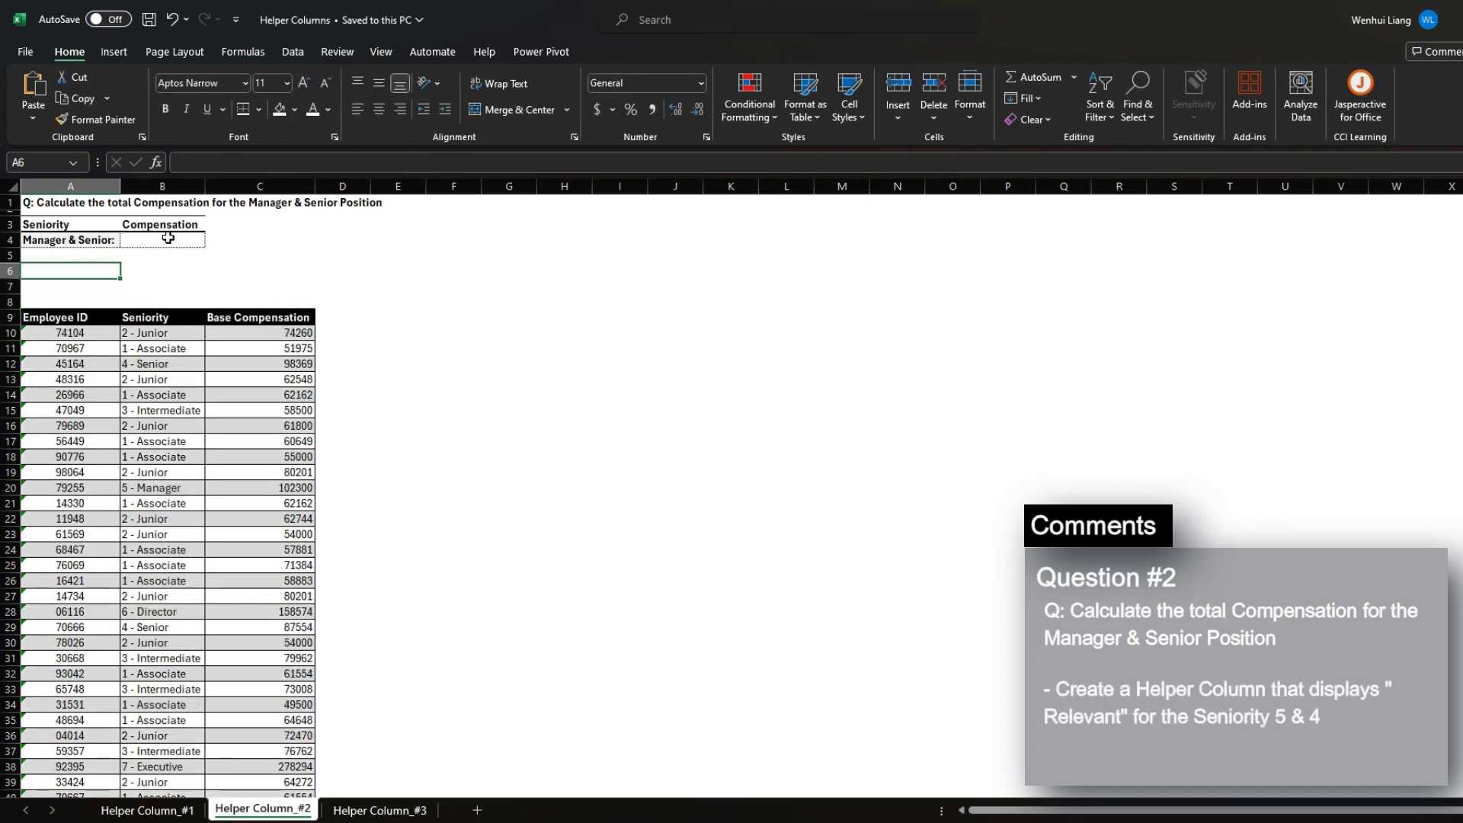
Enter the heading "Relevant Positions" in A6 and make it bold
text(R)
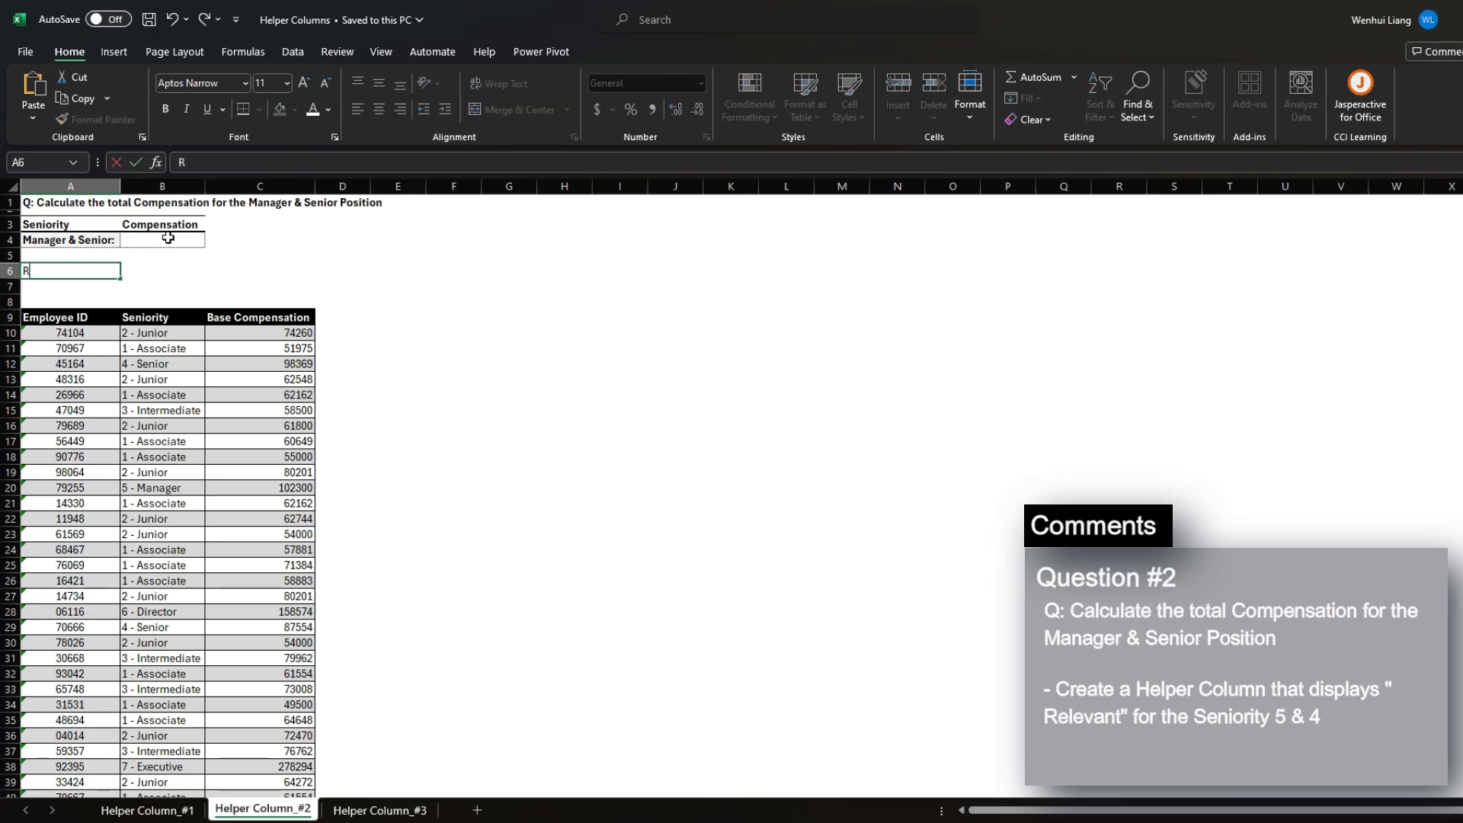
text(elevant Positions)
key(Return)
key(Up)
key(ctrl+b)
Insert two more blank rows between the Relevant Positions heading and the employee table
key(Down)
key(Down)
key(shift+Down)
key(alt+h)
key(i)
key(r)
key(Up)
key(ctrl+s)
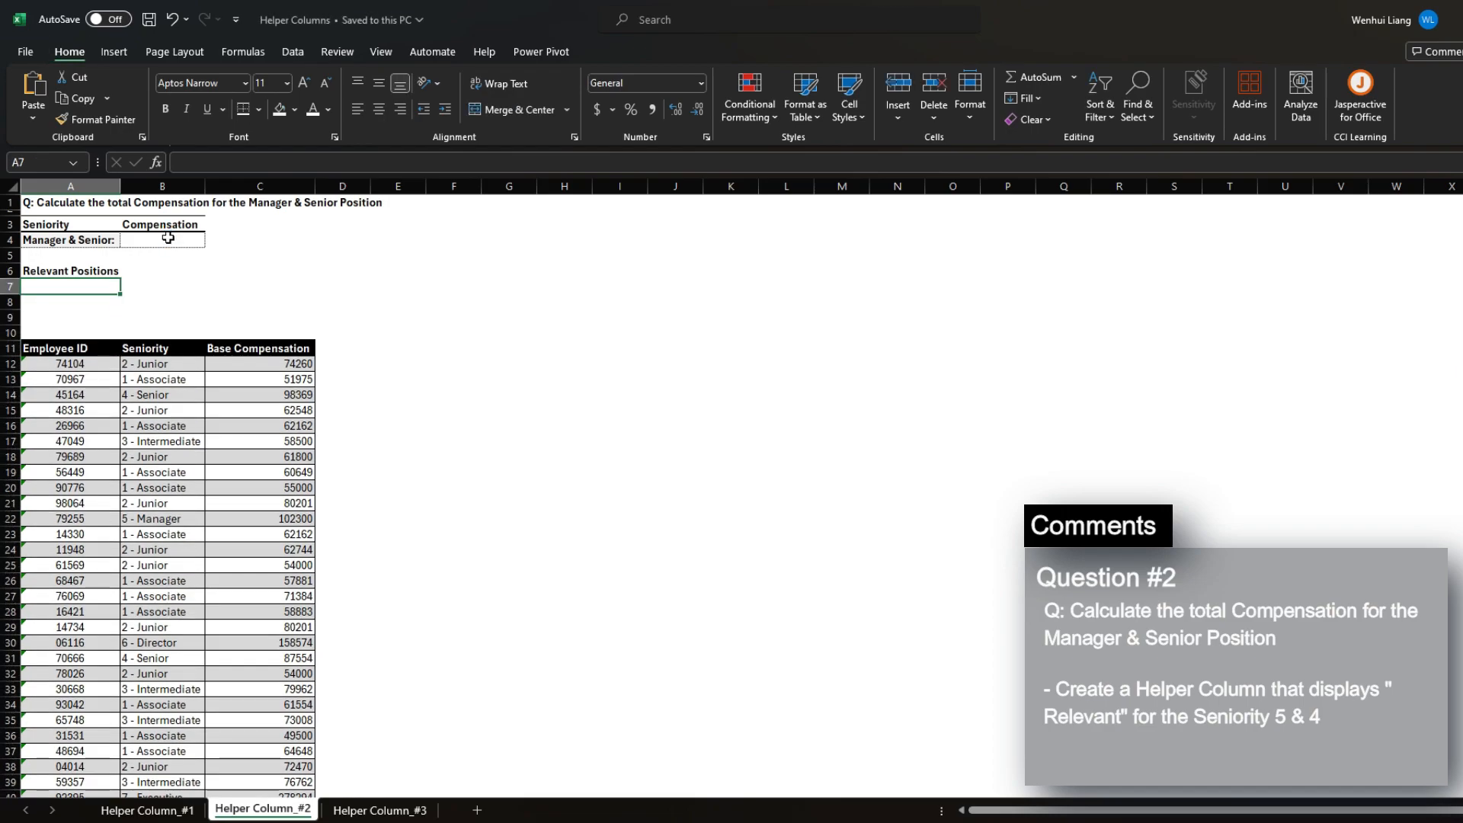
List "5 - Manager" in A7 and "4 - Senior" in A8 under Relevant Positions, and select both cells
text(5 - MAnager)
key(Return)
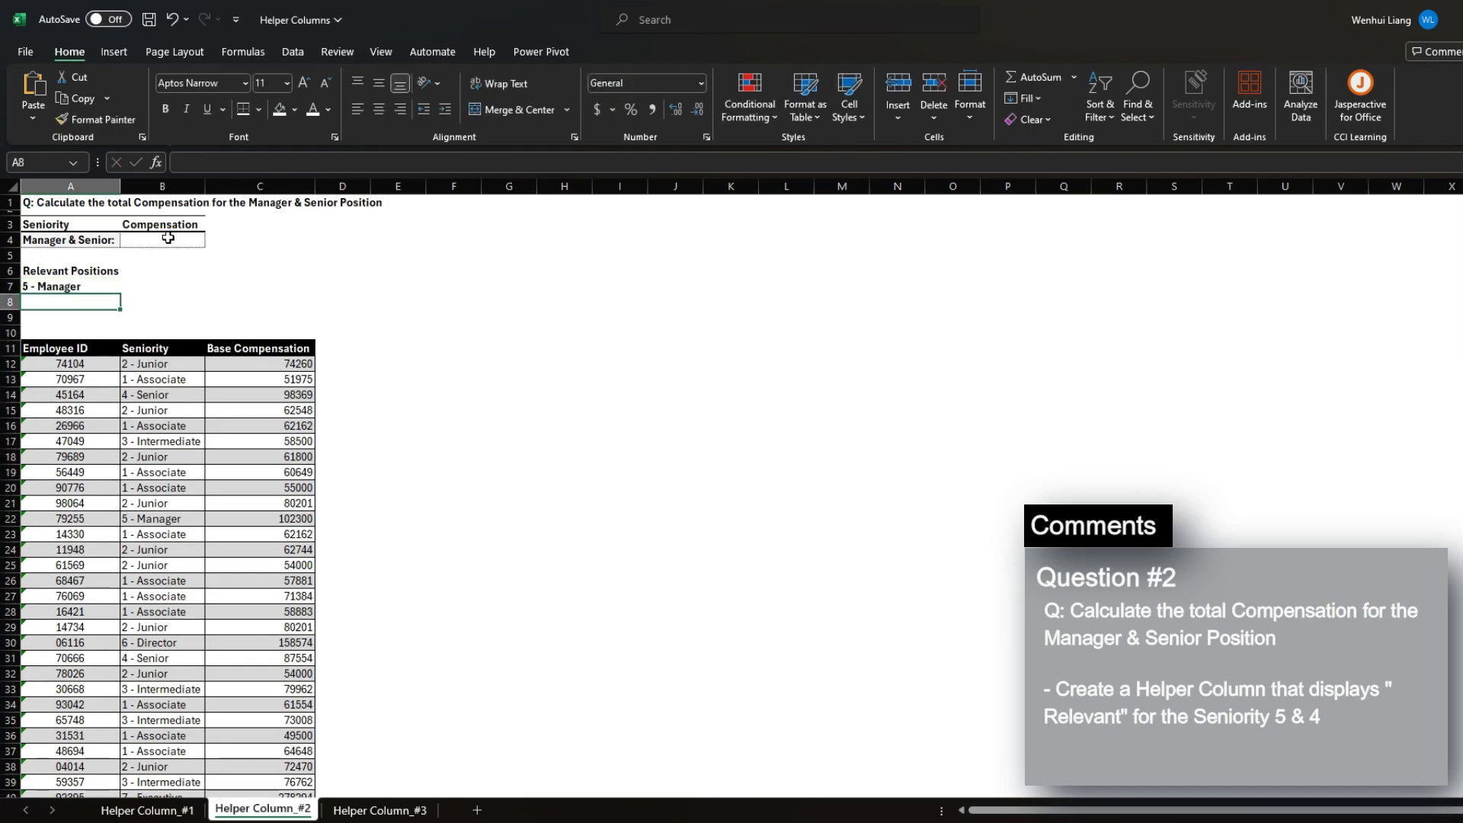
text(4 - Senior)
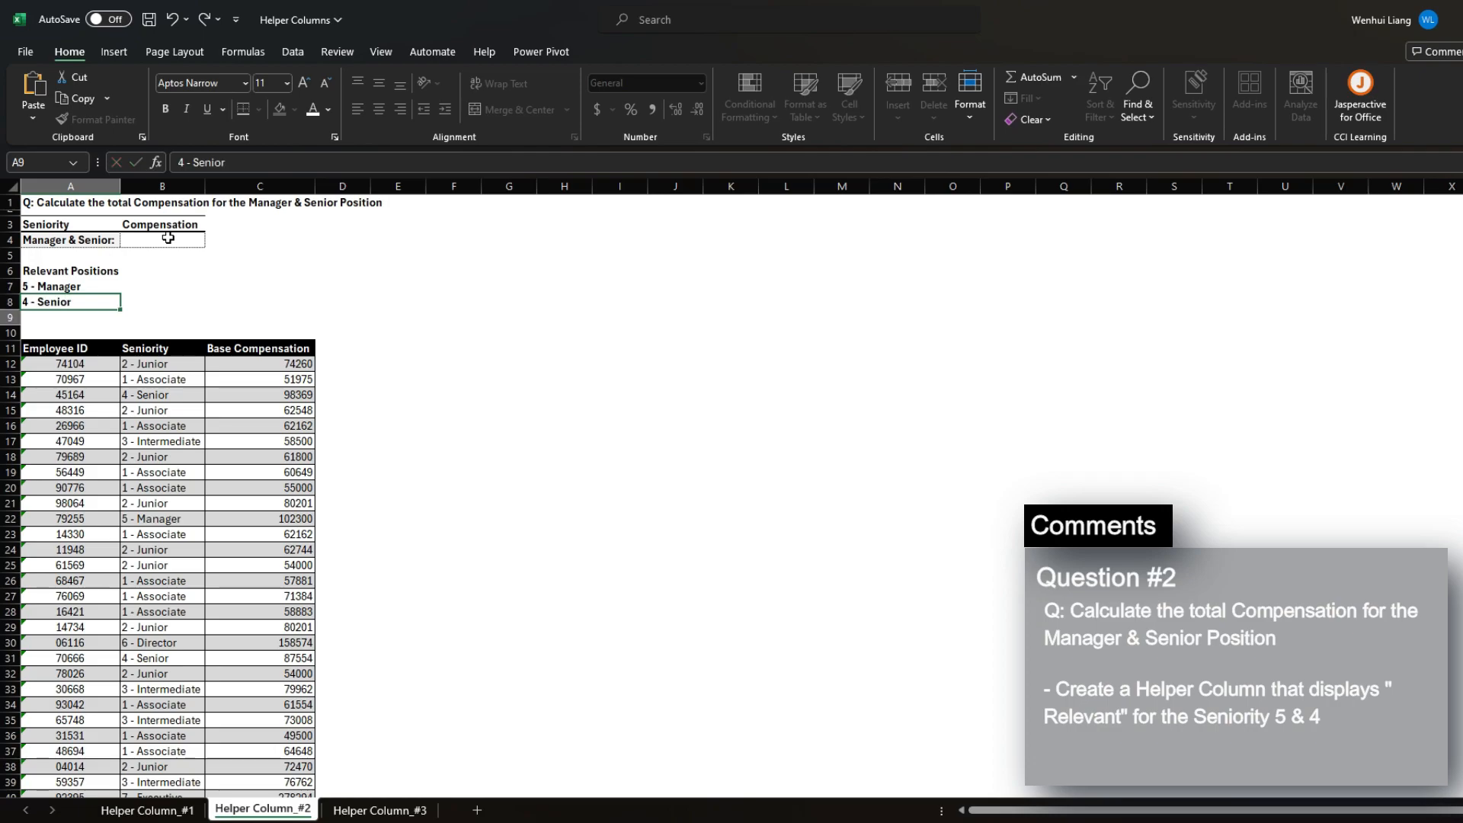
key(Return)
key(Up)
key(Up)
key(shift+Down)
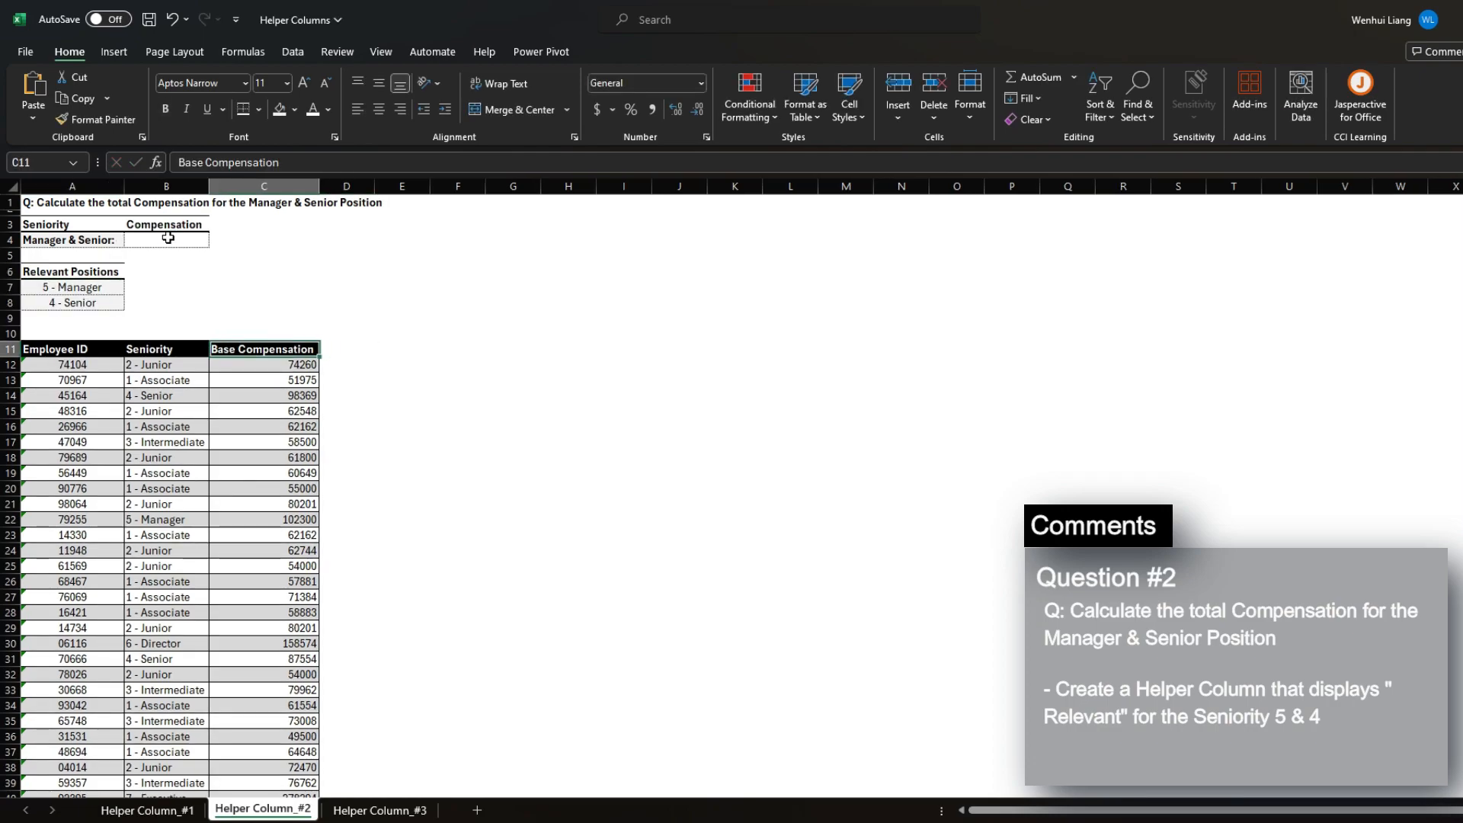
Add a table column headed "Relevant Seniority" in D11, reusing the Base Compensation header's formatting, and autofit its width
key(Left)
key(ctrl+c)
key(Right)
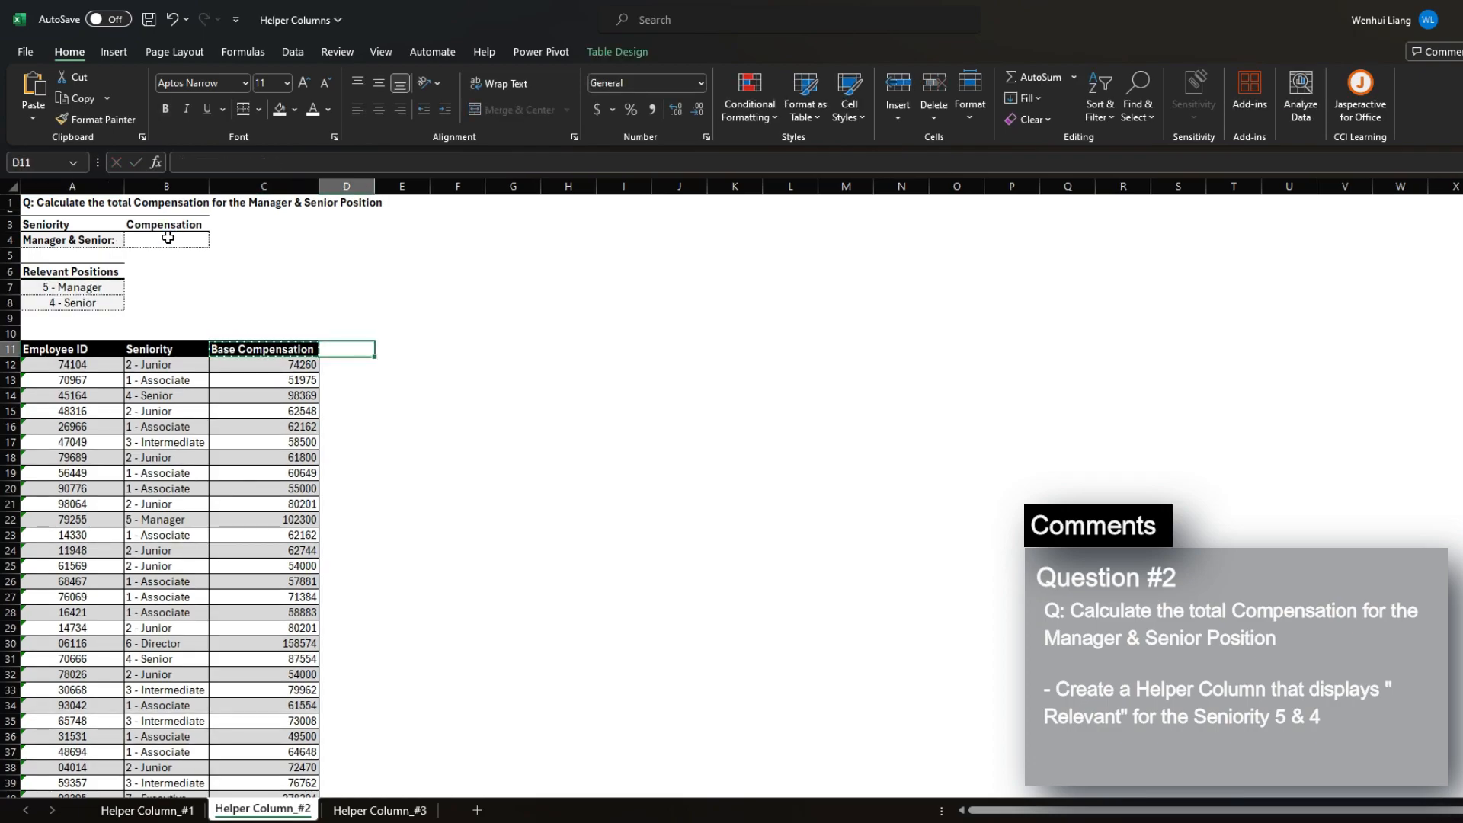
key(ctrl+v)
key(Escape)
text(Rele)
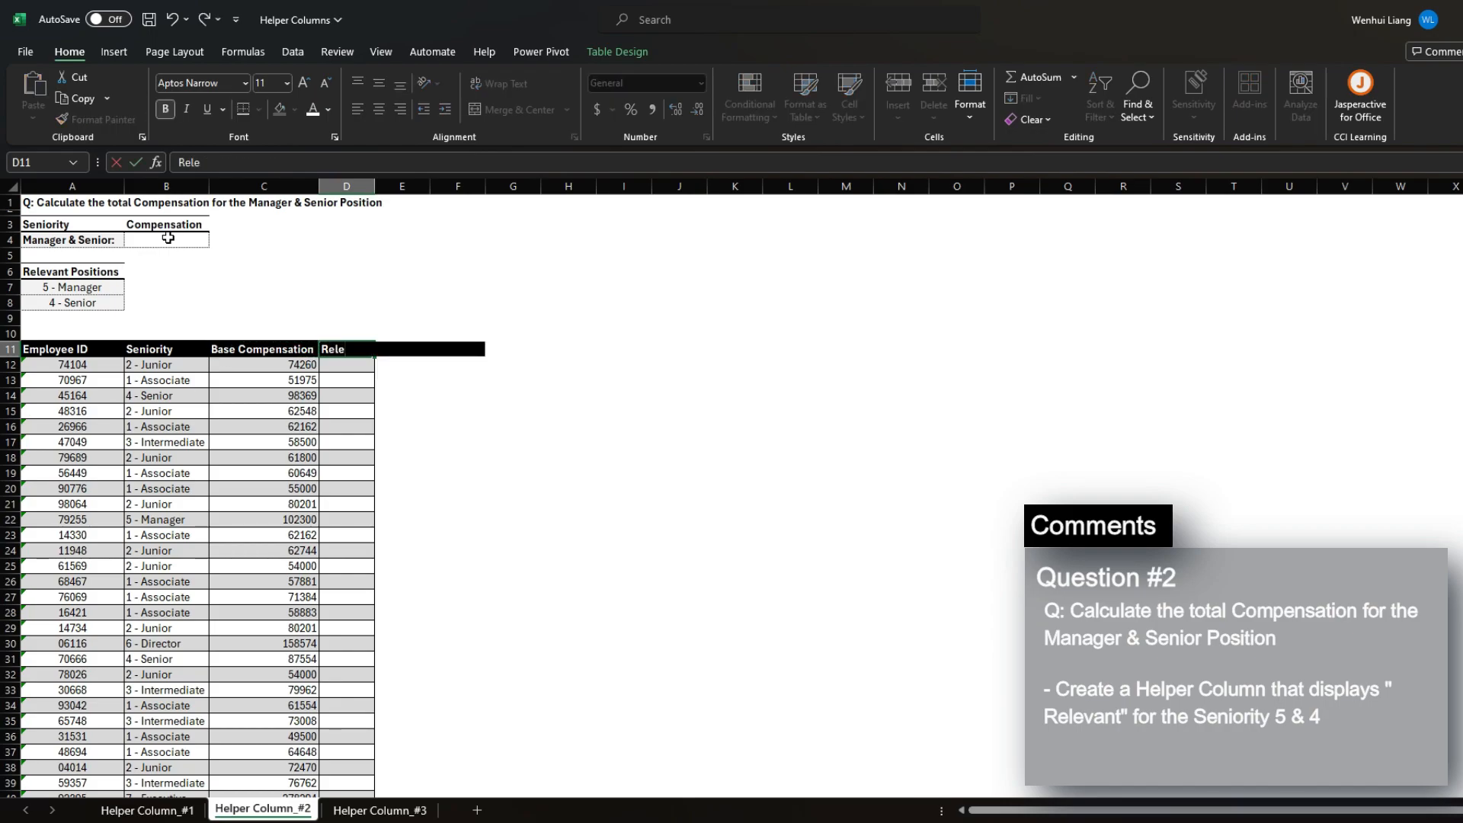
text(vant Seniority)
key(ctrl+Return)
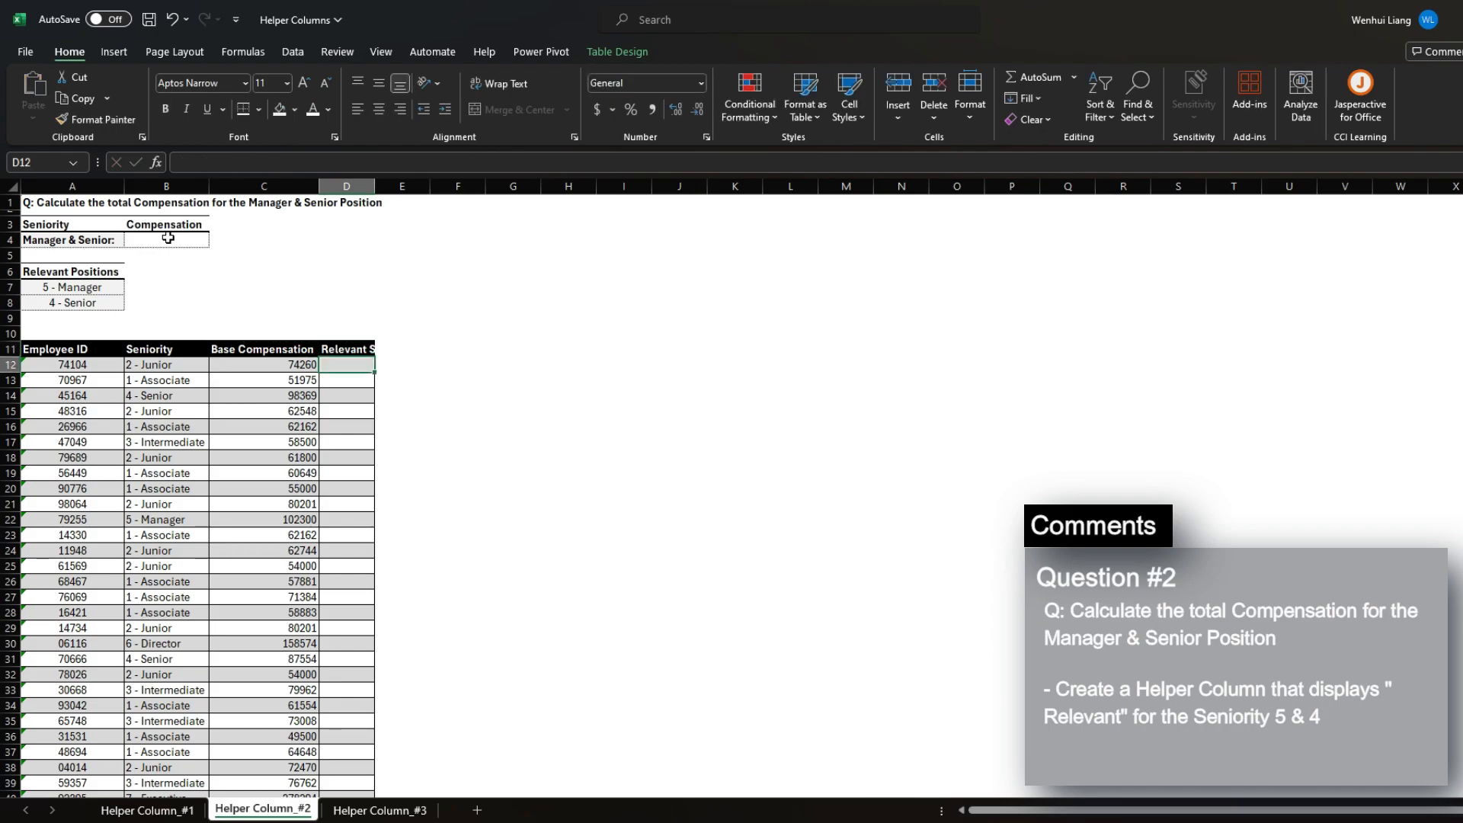
key(alt+h)
key(o)
key(i)
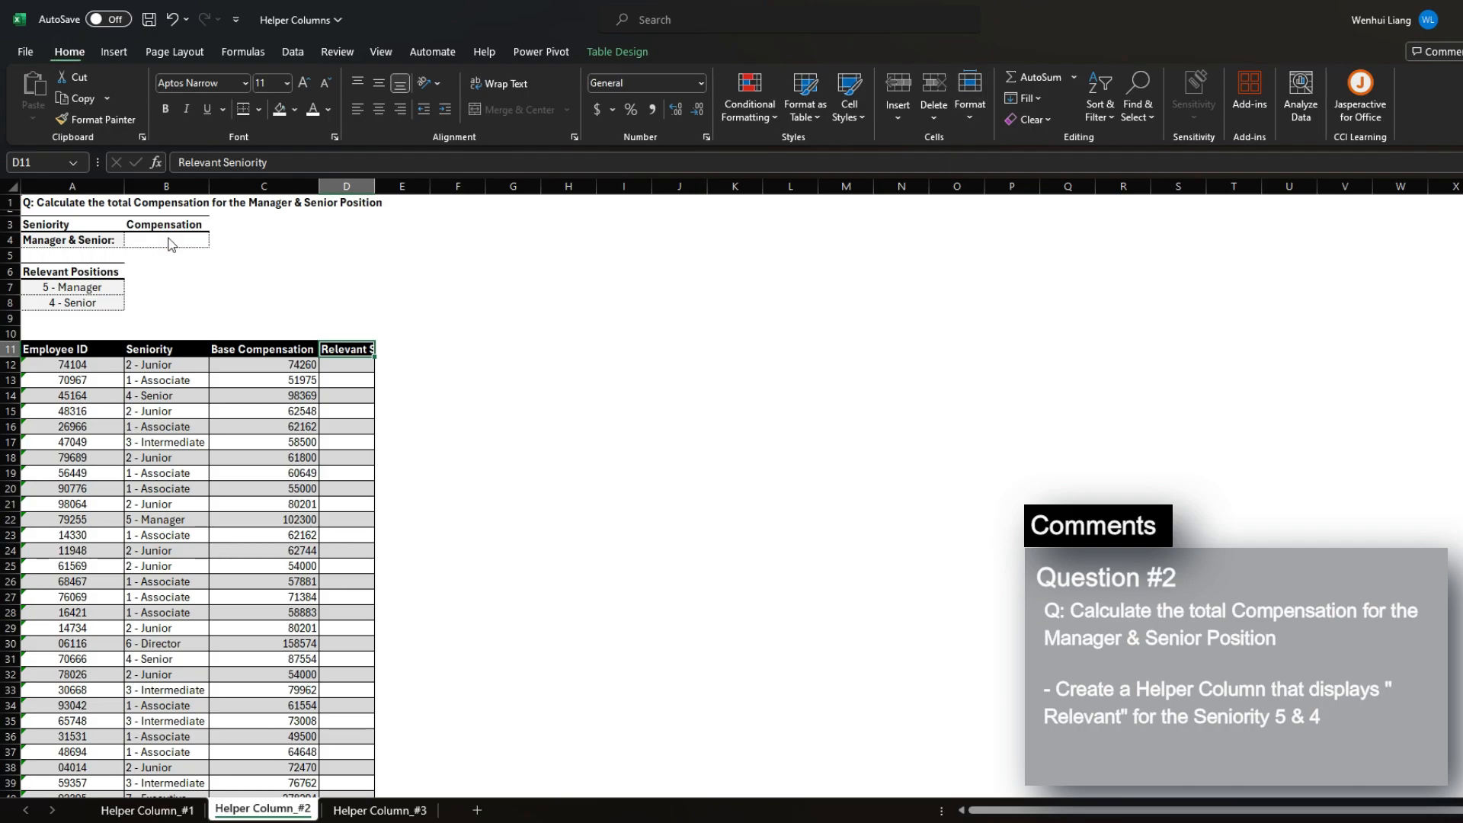
key(Down)
key(ctrl+s)
text(=)
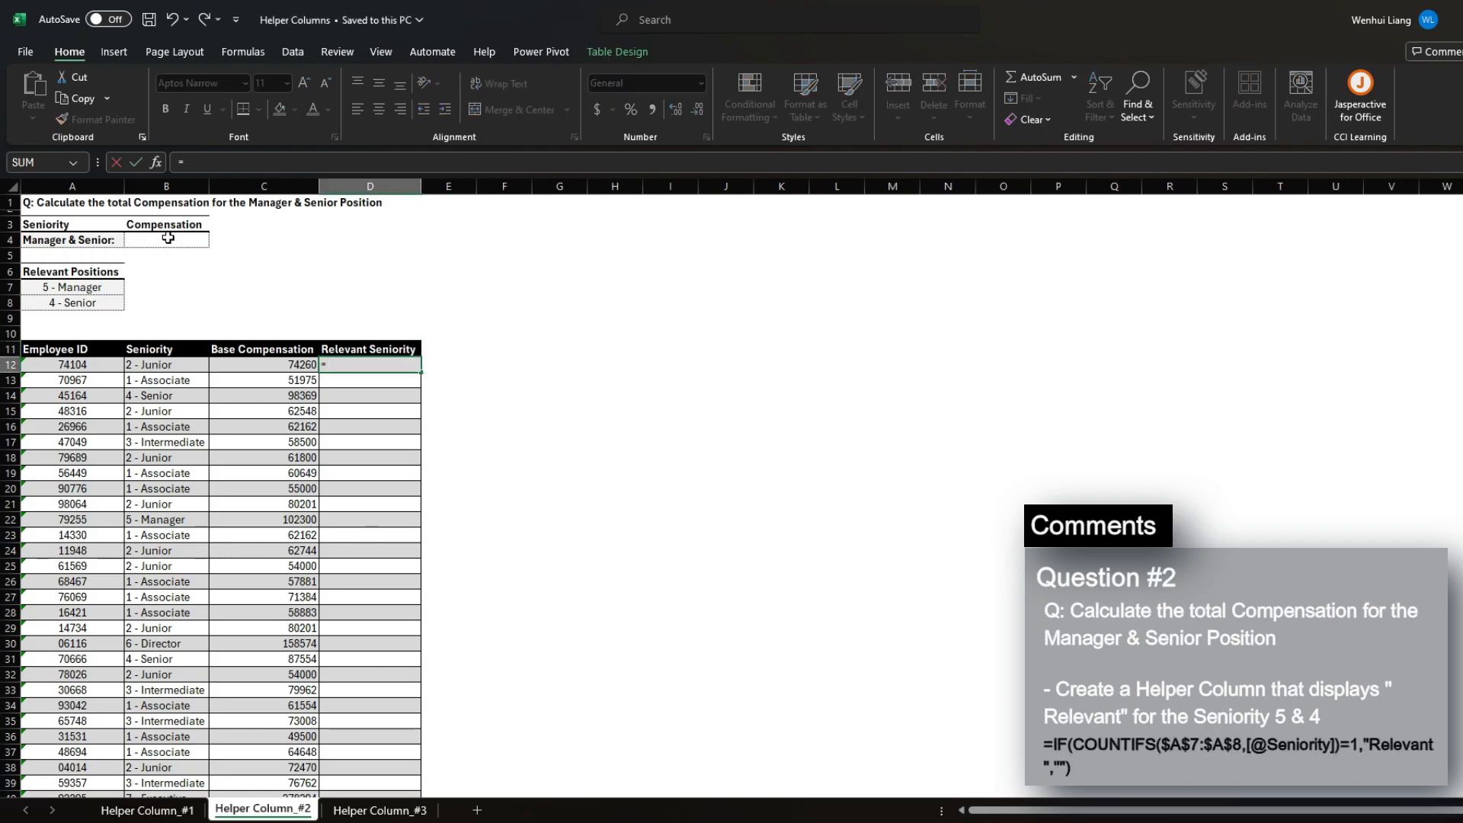
text(if(countifs()
key(Left)
key(Left)
key(Left)
key(Up)
key(Up)
key(Up)
key(Up)
key(Up)
key(shift+Down)
key(F4)
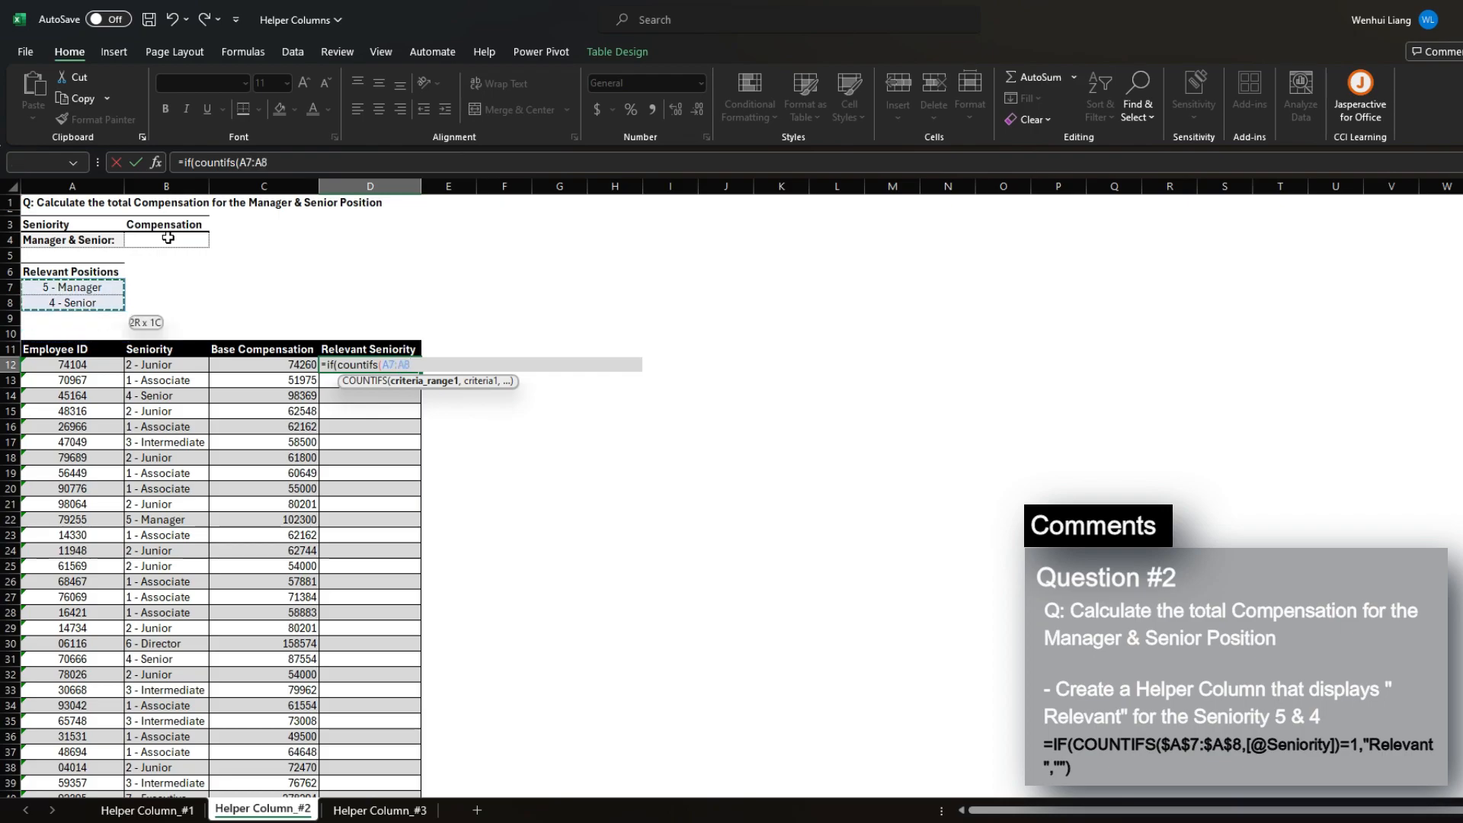
text(,)
key(Left)
key(Left)
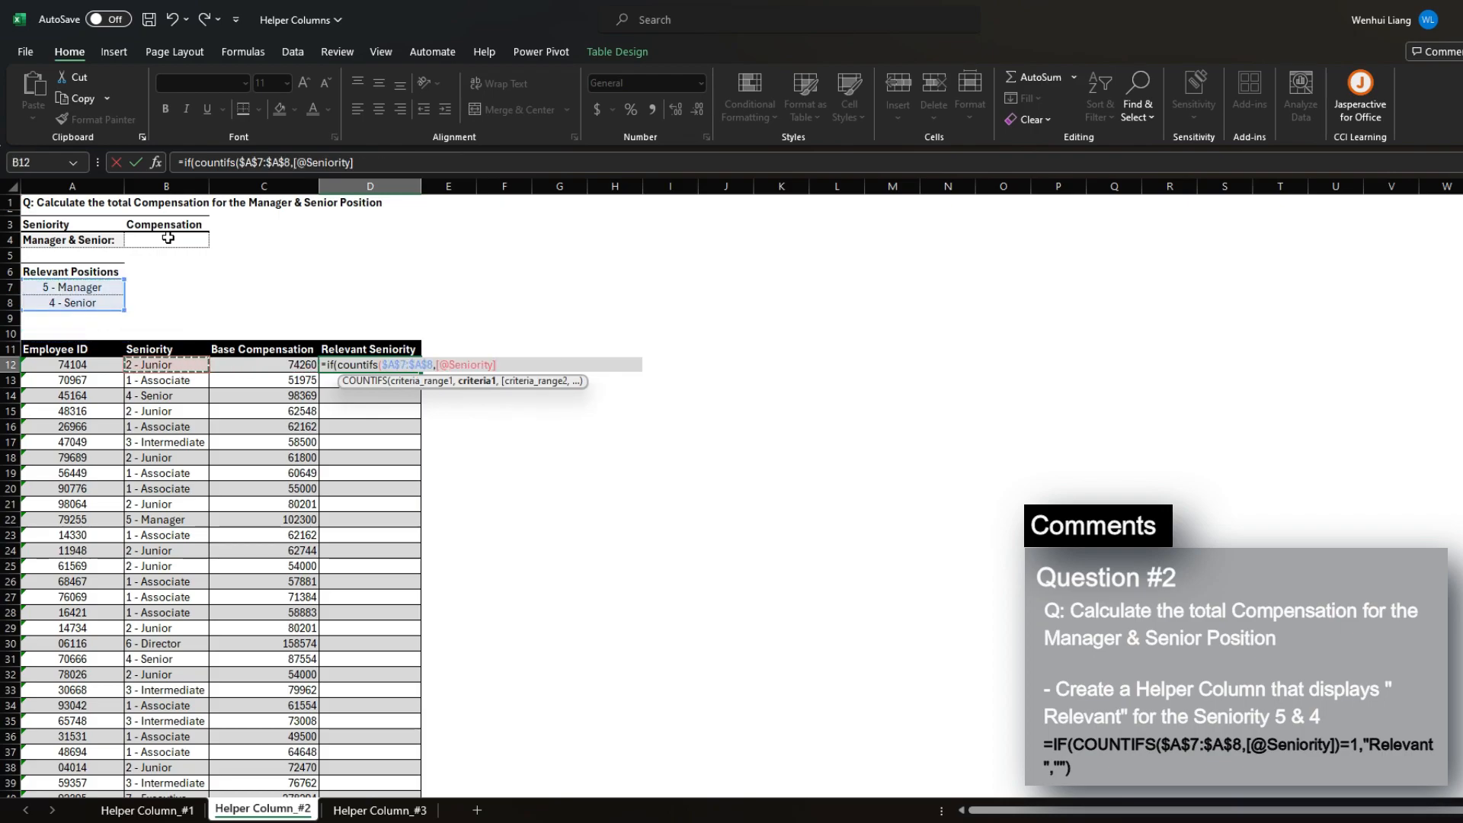
text()=1,")
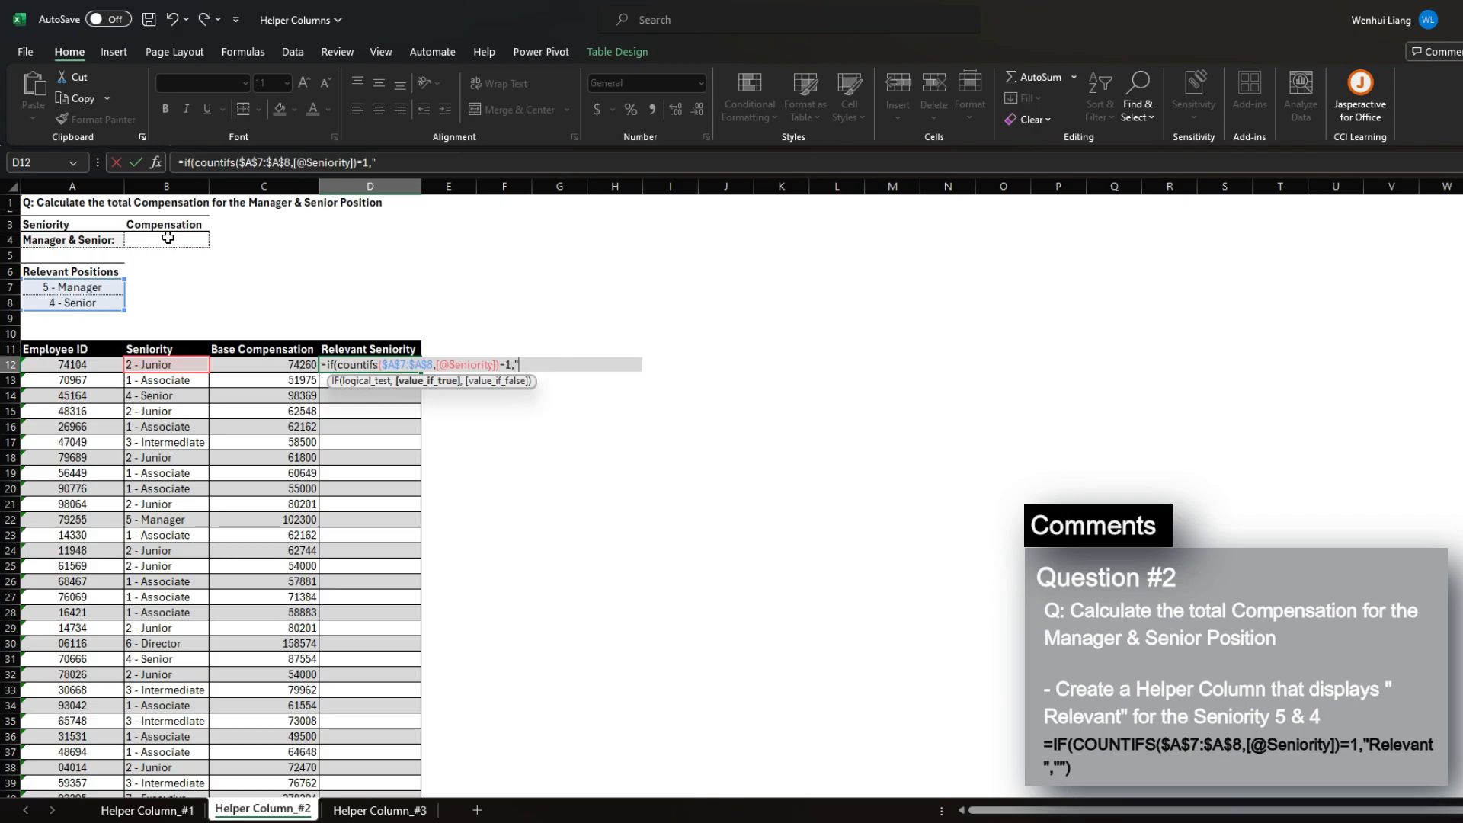
text(Relevant",""))
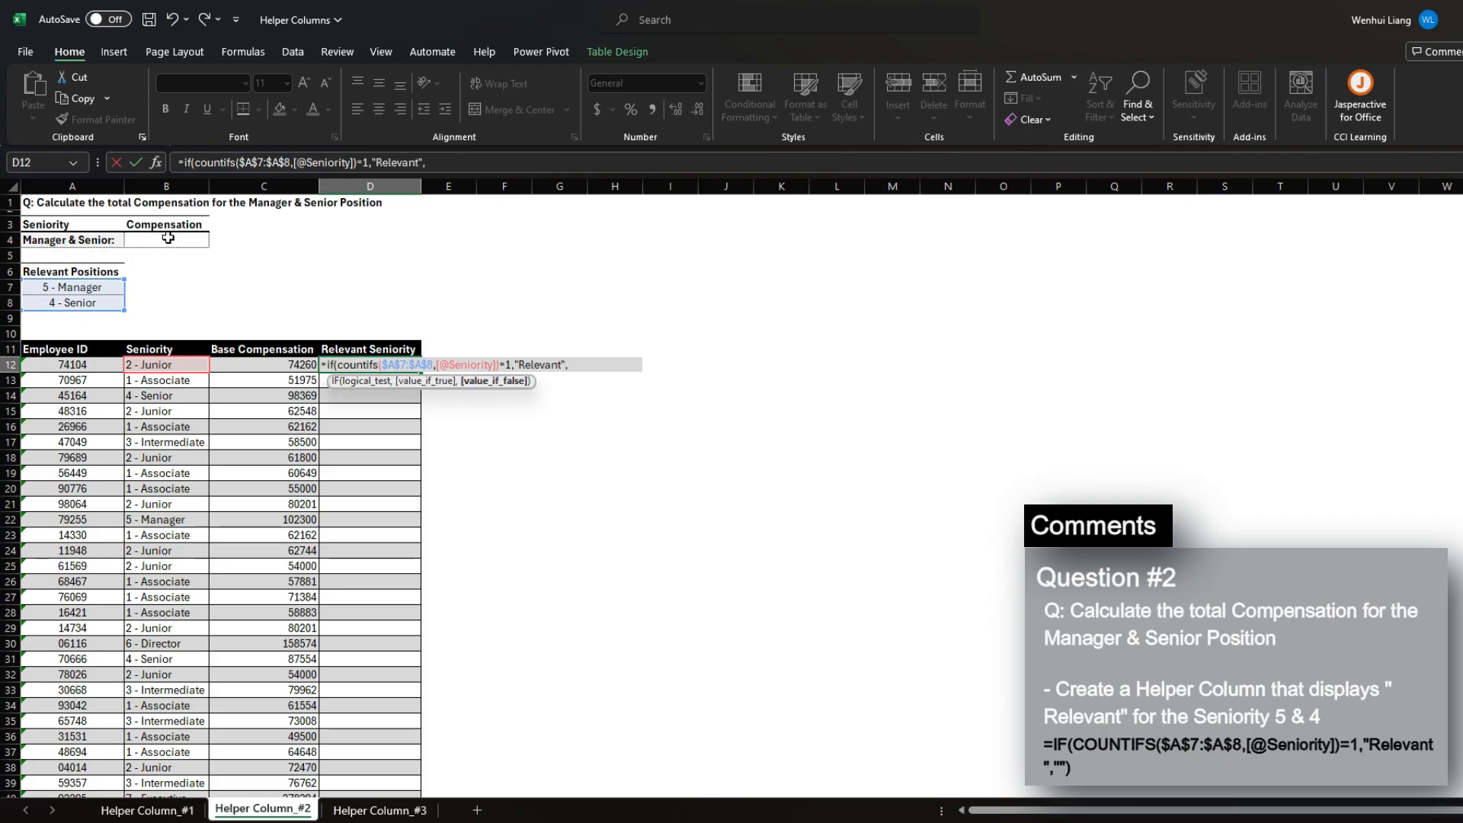
key(Return)
Center the values in the Relevant Seniority column and save the workbook
key(ctrl+shift+Down)
key(alt+h)
key(a)
key(c)
key(ctrl+Up)
key(ctrl+Up)
key(ctrl+Down)
key(Down)
key(ctrl+s)
drag(370, 349, 362, 443)
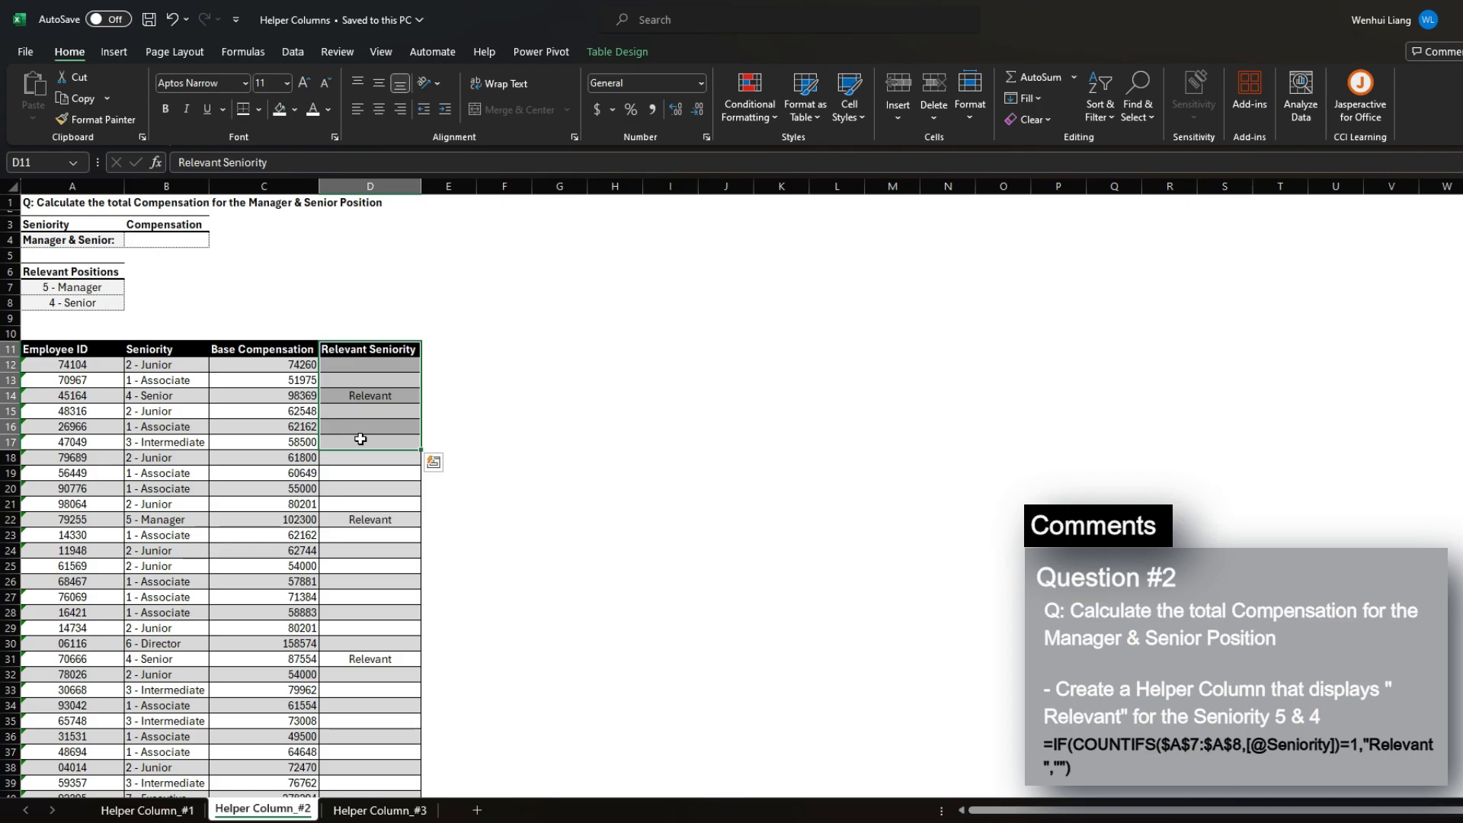
click(369, 396)
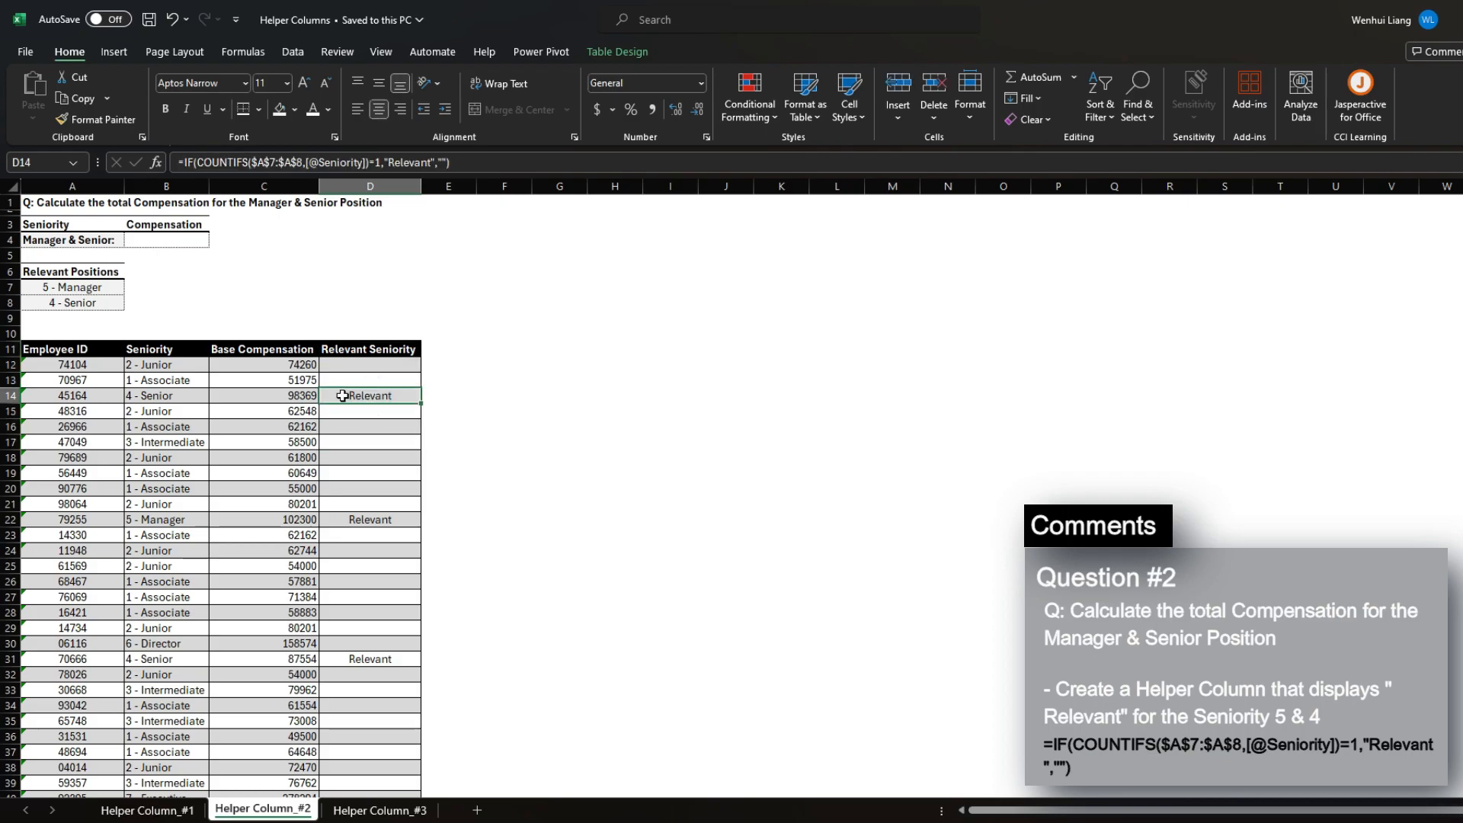
click(189, 392)
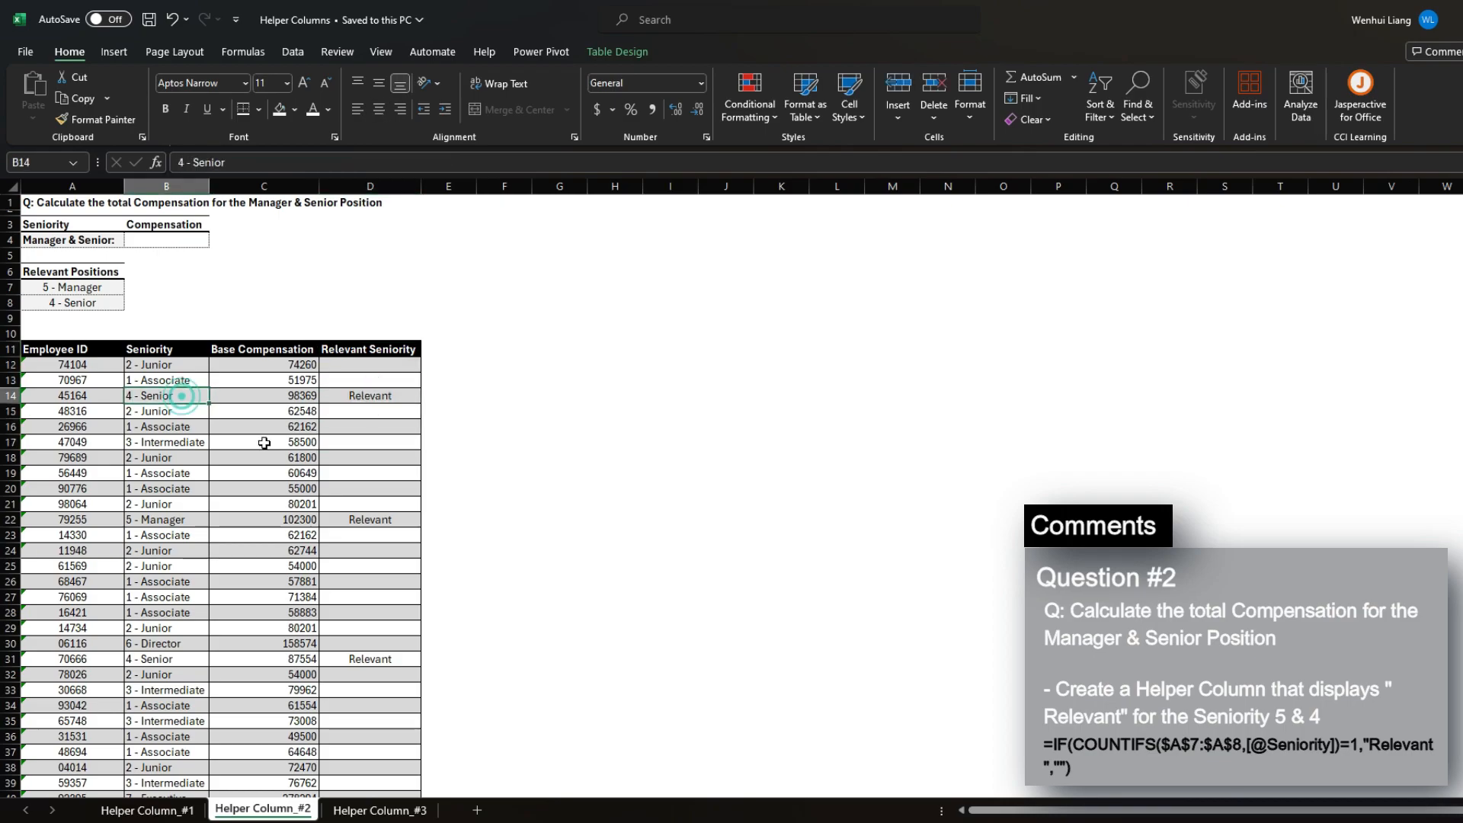
ctrl+click(167, 520)
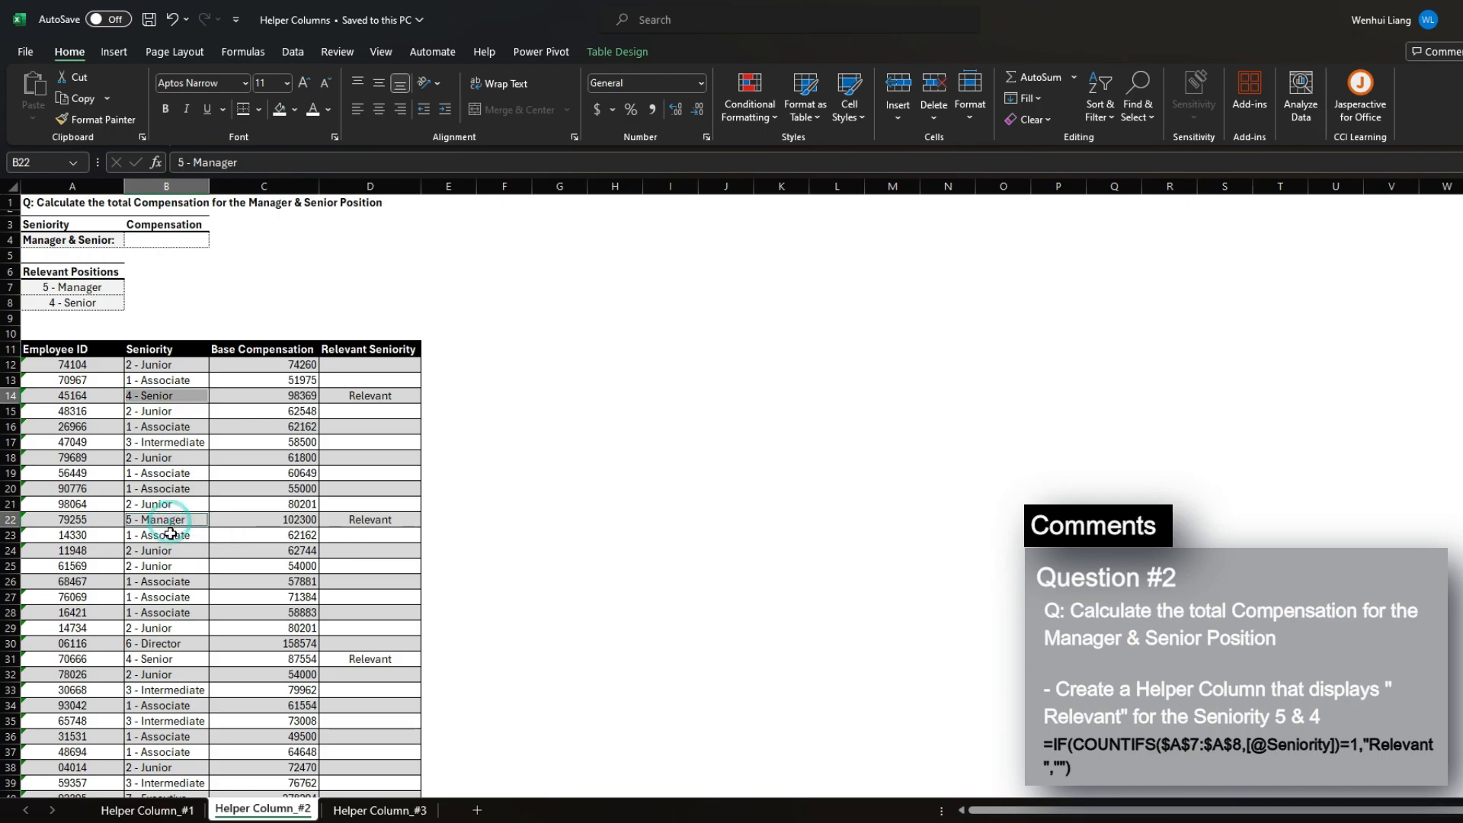
In B4, enter a SUMIFS formula totalling the Base Compensation column where Relevant Seniority equals "Relevant"
click(187, 240)
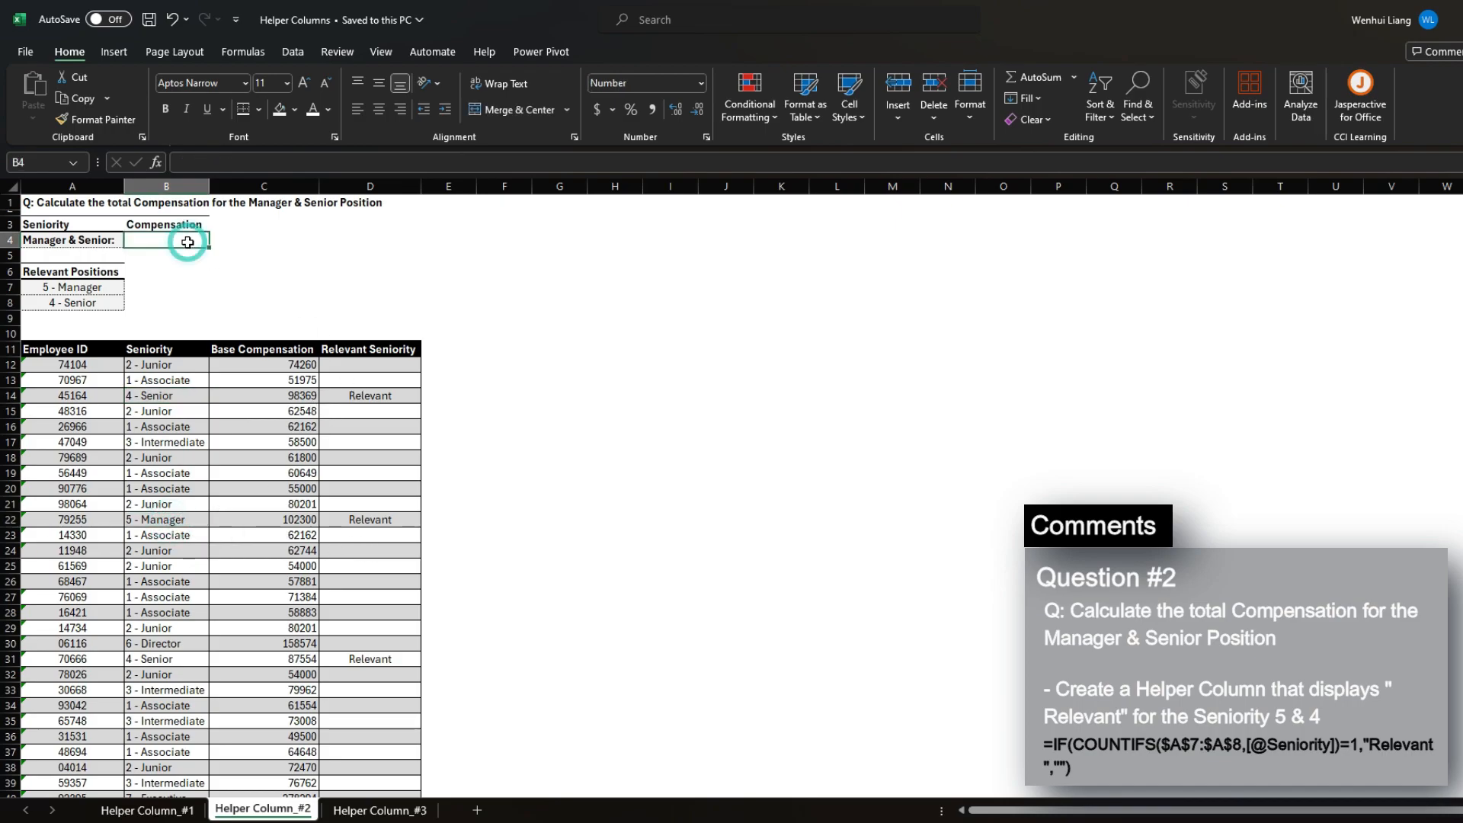
text(=sumifs()
key(Right)
key(Down)
key(Down)
key(Down)
key(Down)
key(Down)
key(Down)
key(Down)
key(Down)
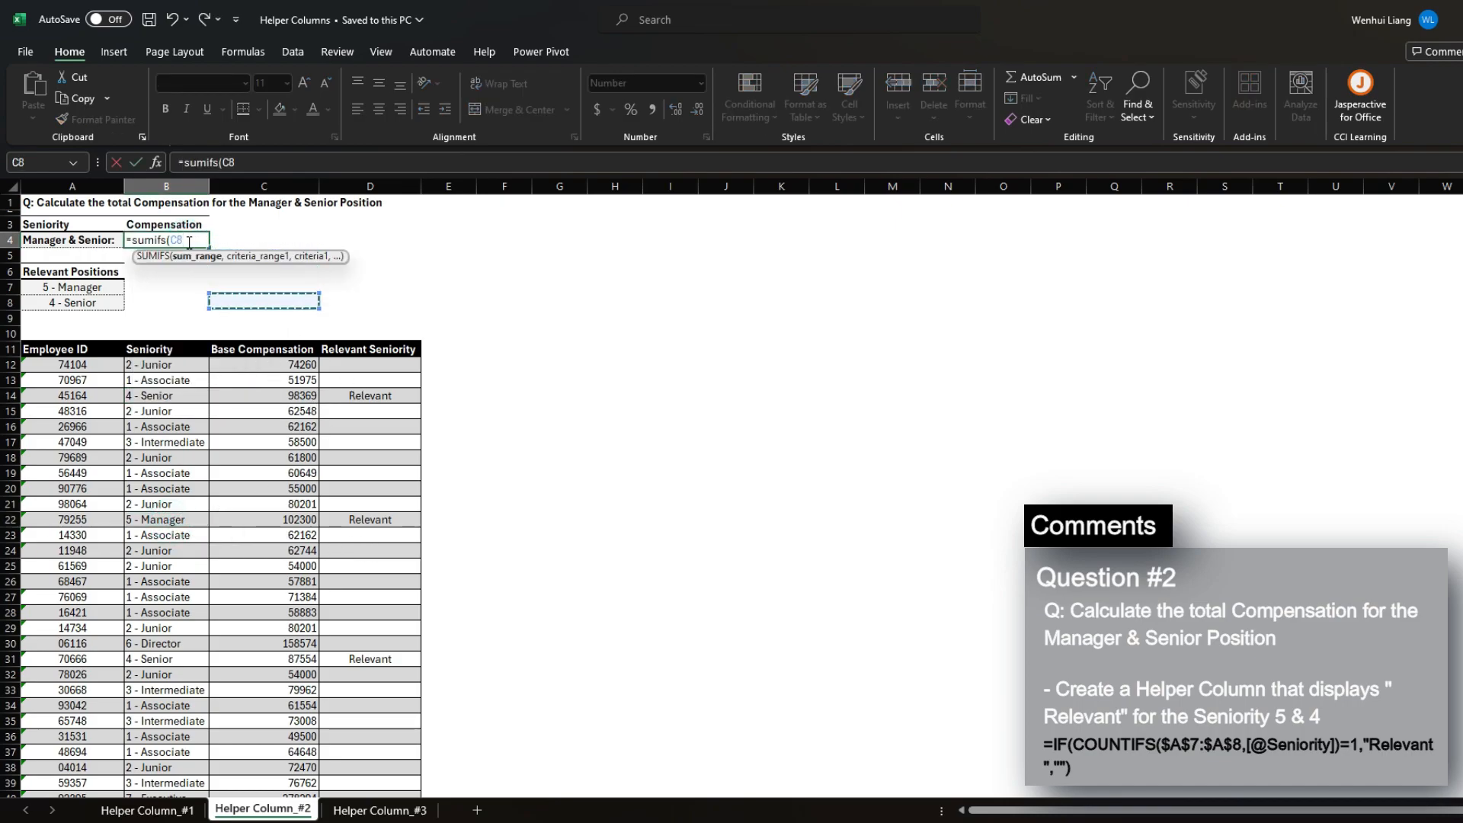
key(ctrl+shift+Down)
text(,)
key(Right)
key(Right)
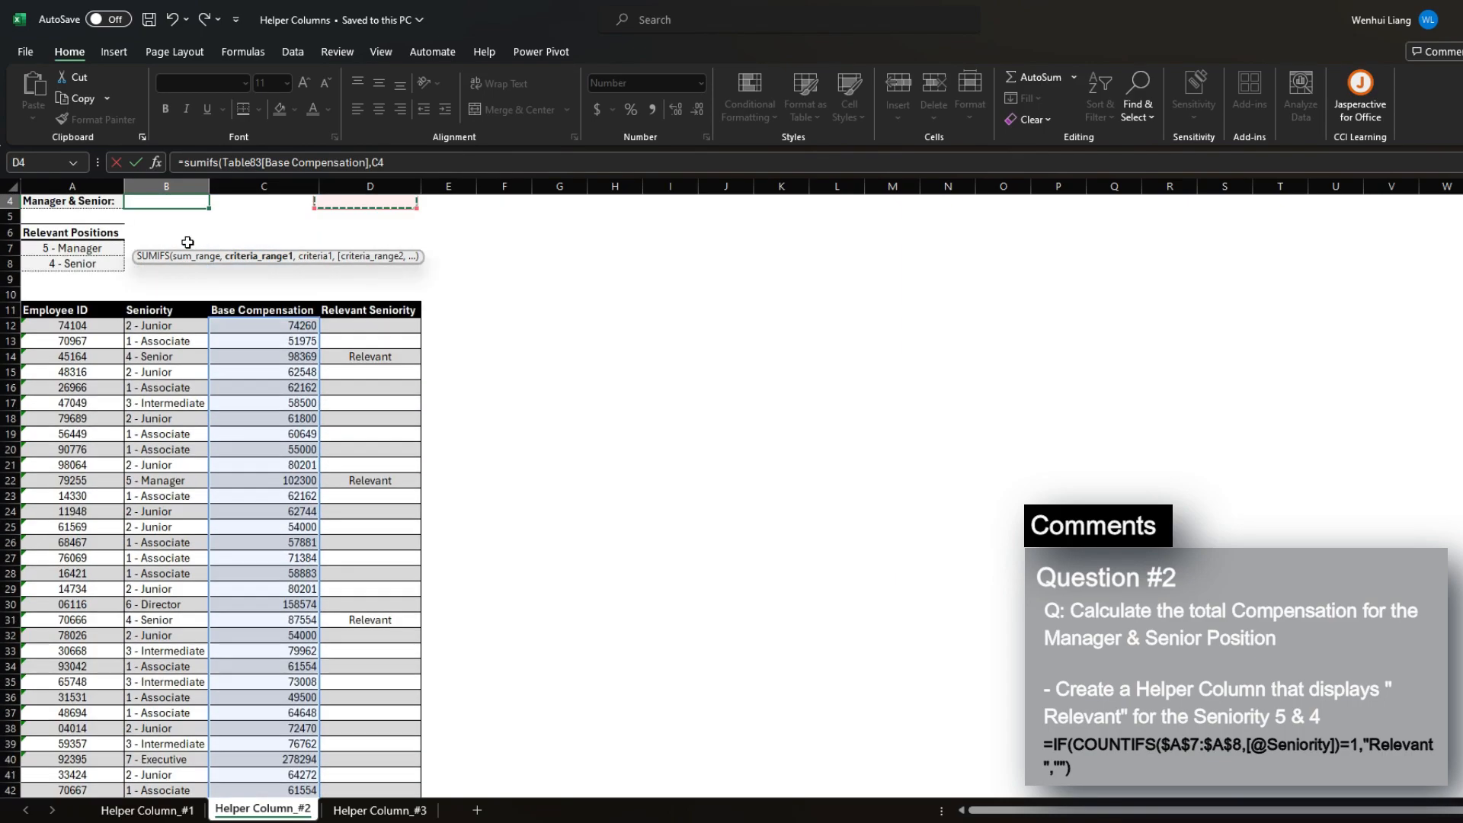
key(Down)
key(Down)
key(Down)
key(Down)
key(Down)
key(Down)
key(Down)
key(Down)
key(ctrl+shift+Down)
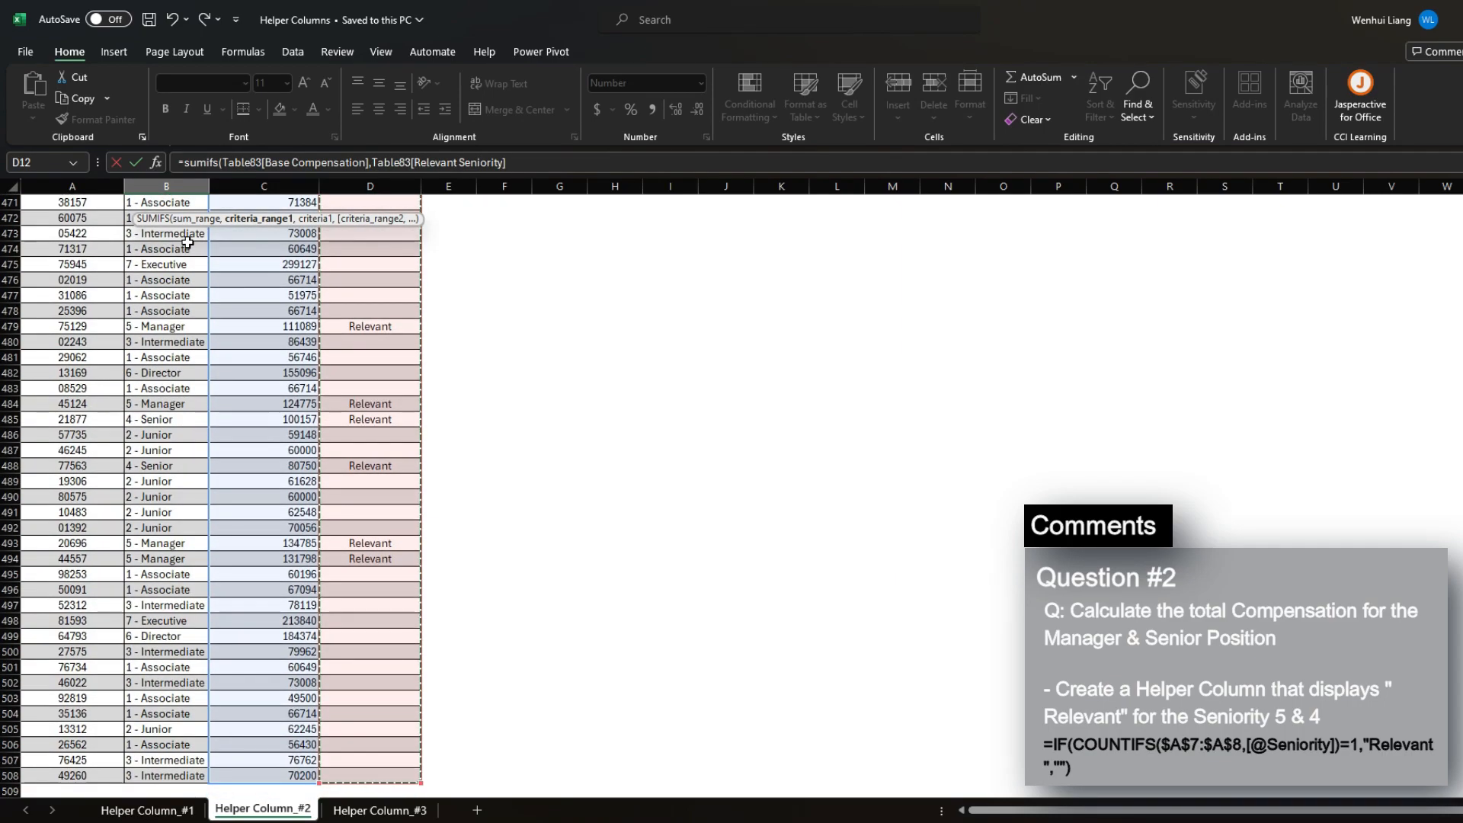
text(,"Relevant)
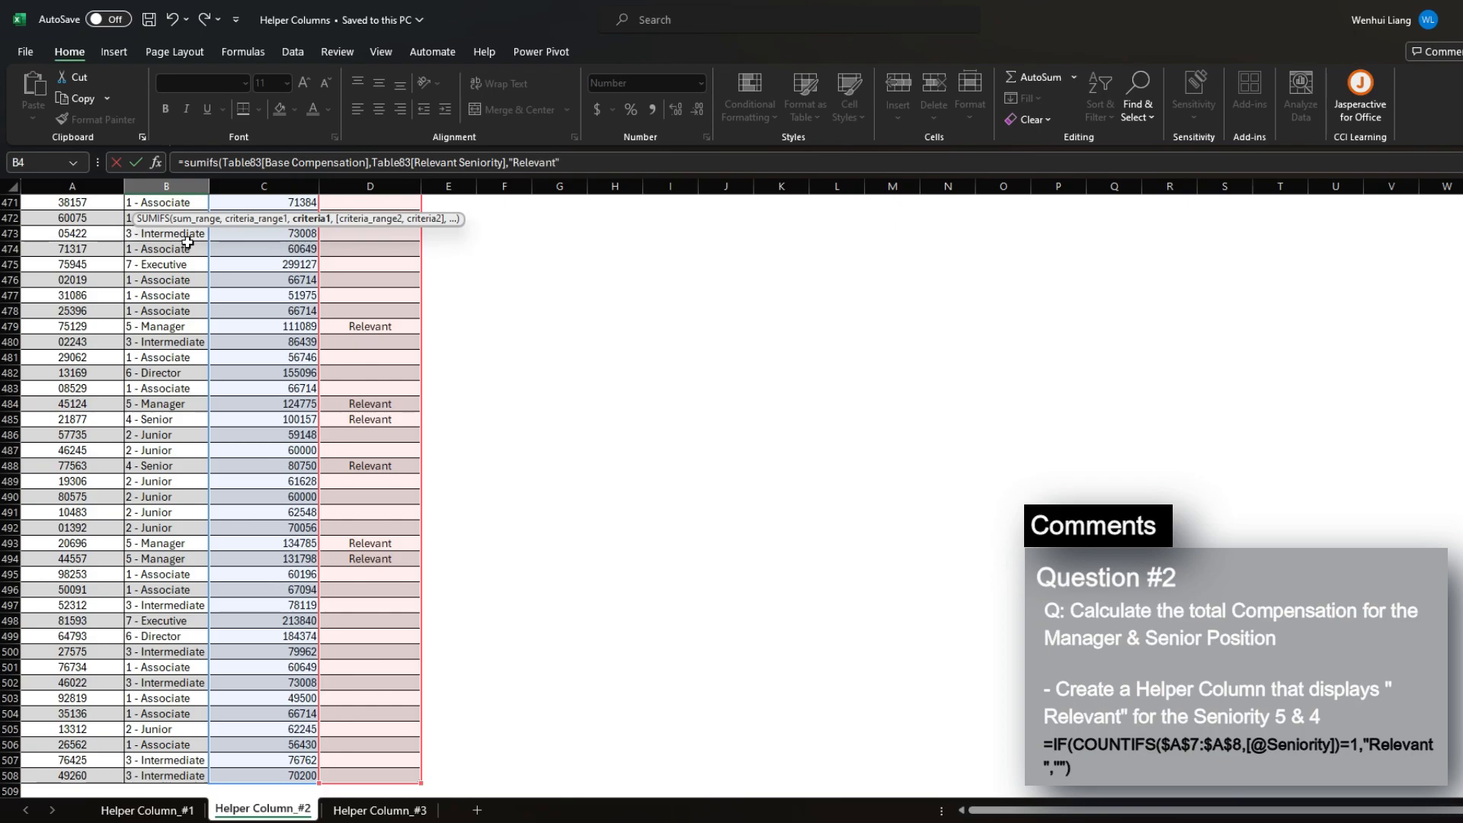
key(ctrl+Return)
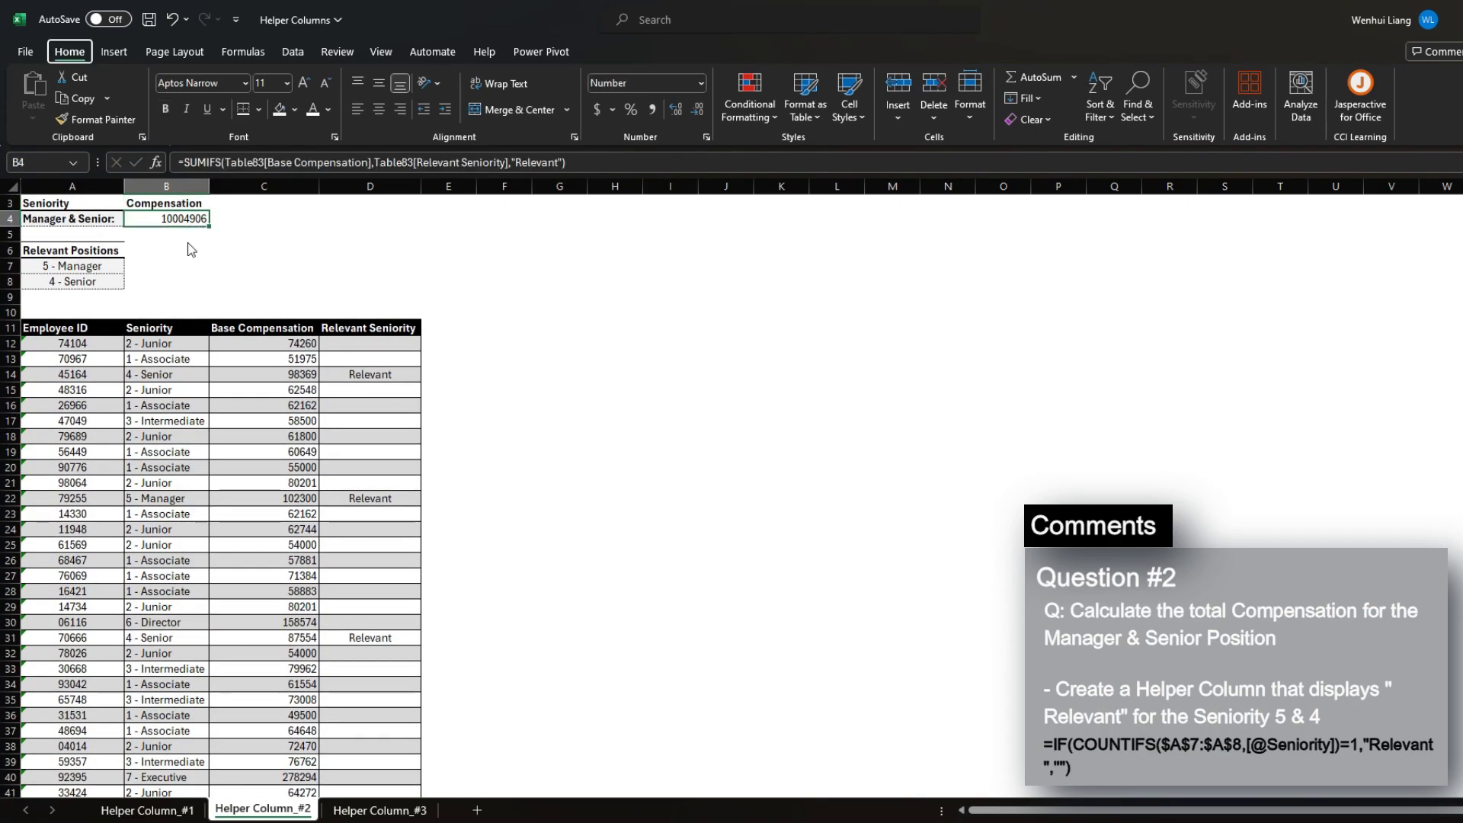
Format the total in B4 in comma style with no decimal places
key(h)
key(k)
key(alt+h)
key(9)
key(alt+h)
key(9)
scroll(188, 242, up, 1)
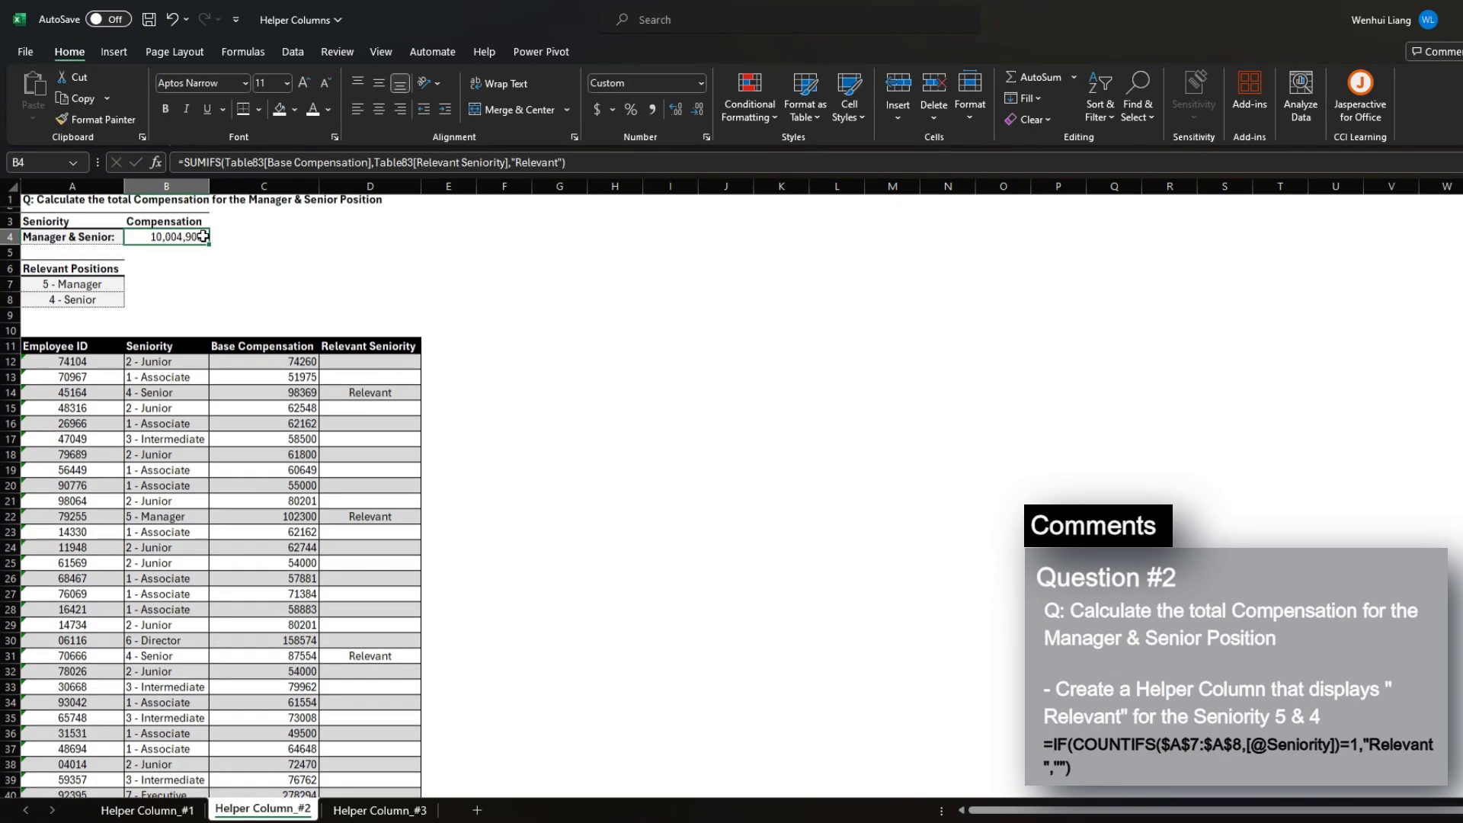
Extend the COUNTIFS criteria range in the Relevant Seniority formula to $A$7:$A$9
click(72, 318)
double_click(373, 364)
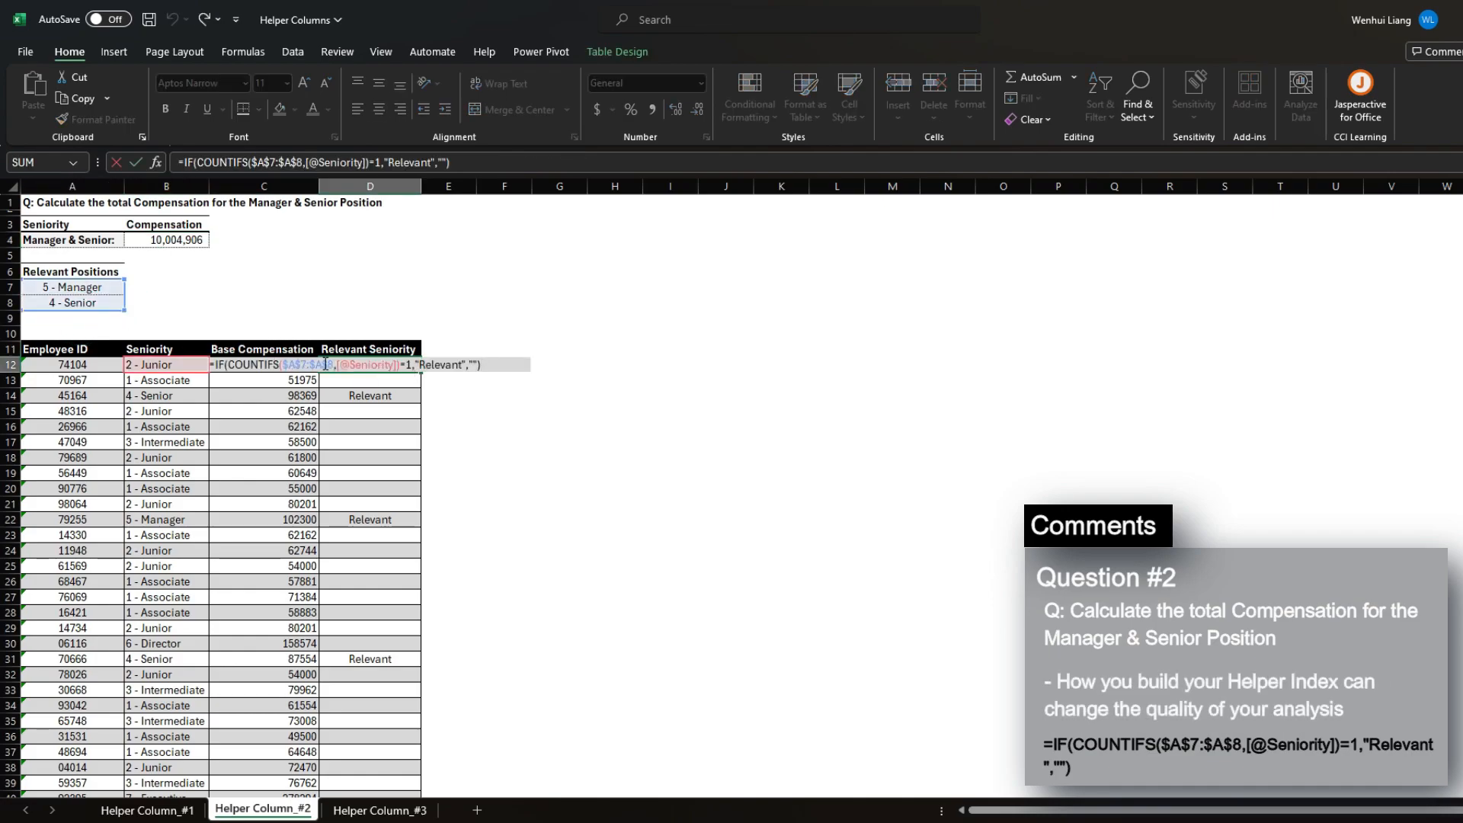
click(334, 364)
key(BackSpace)
text(9)
key(Return)
Fill cell A9, directly below the Relevant Positions list, with black
key(Up)
key(Down)
key(Down)
key(Up)
key(Up)
key(Left)
key(Up)
key(Left)
key(Left)
key(Up)
key(Up)
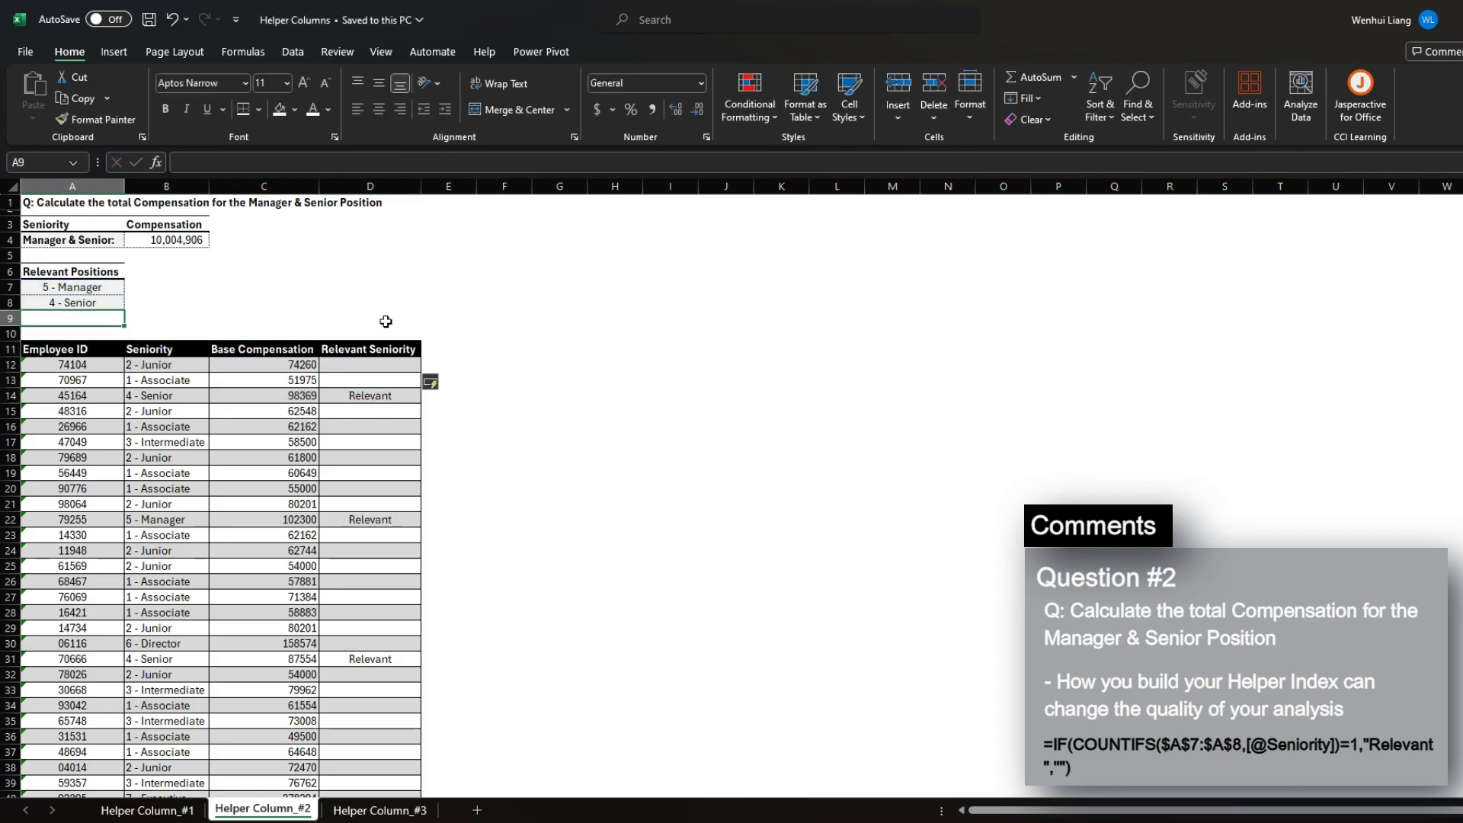
key(alt+h)
key(h)
key(Right)
key(Return)
key(Right)
key(Right)
key(Down)
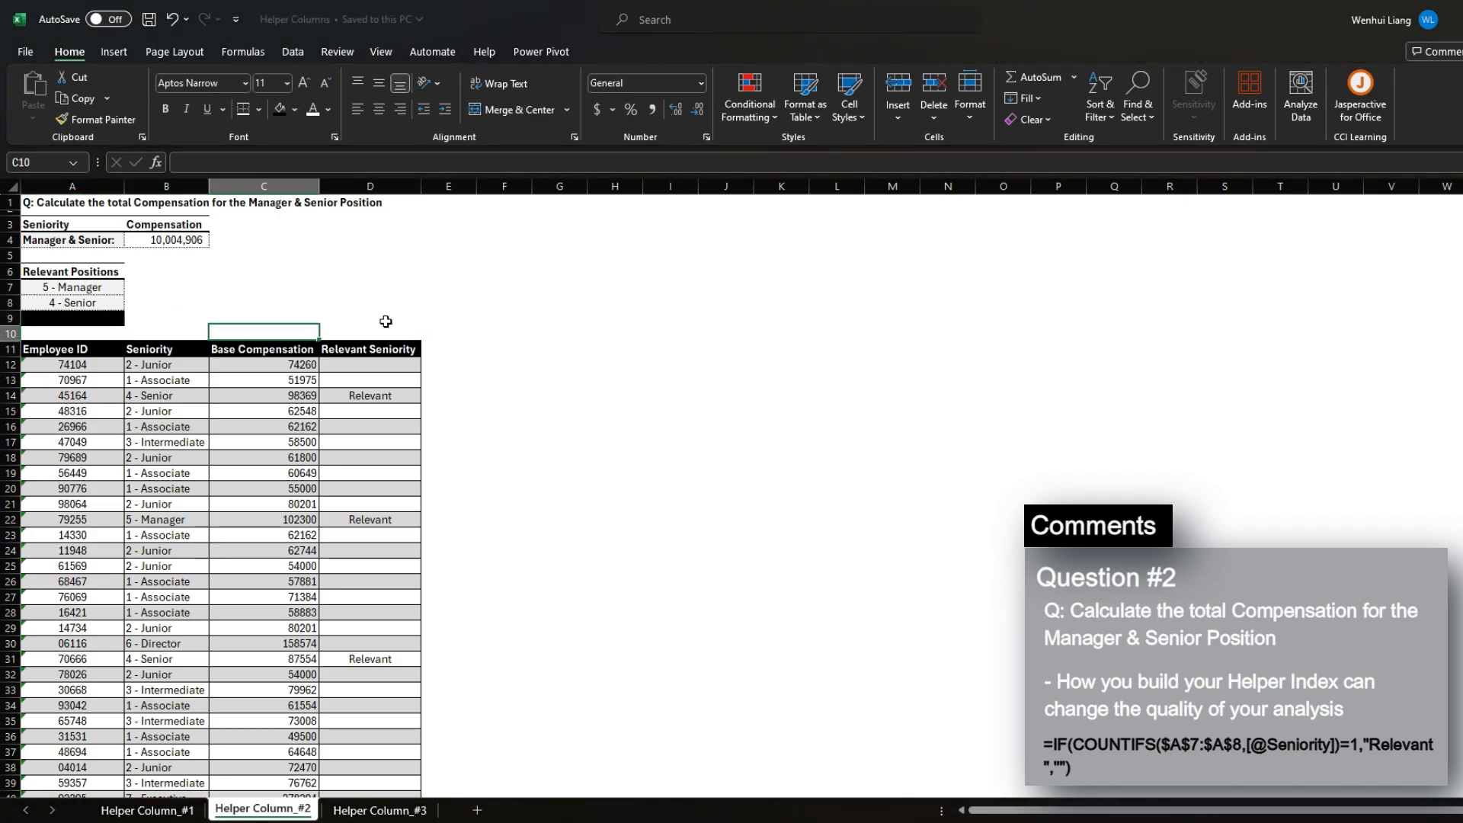
key(Down)
key(Right)
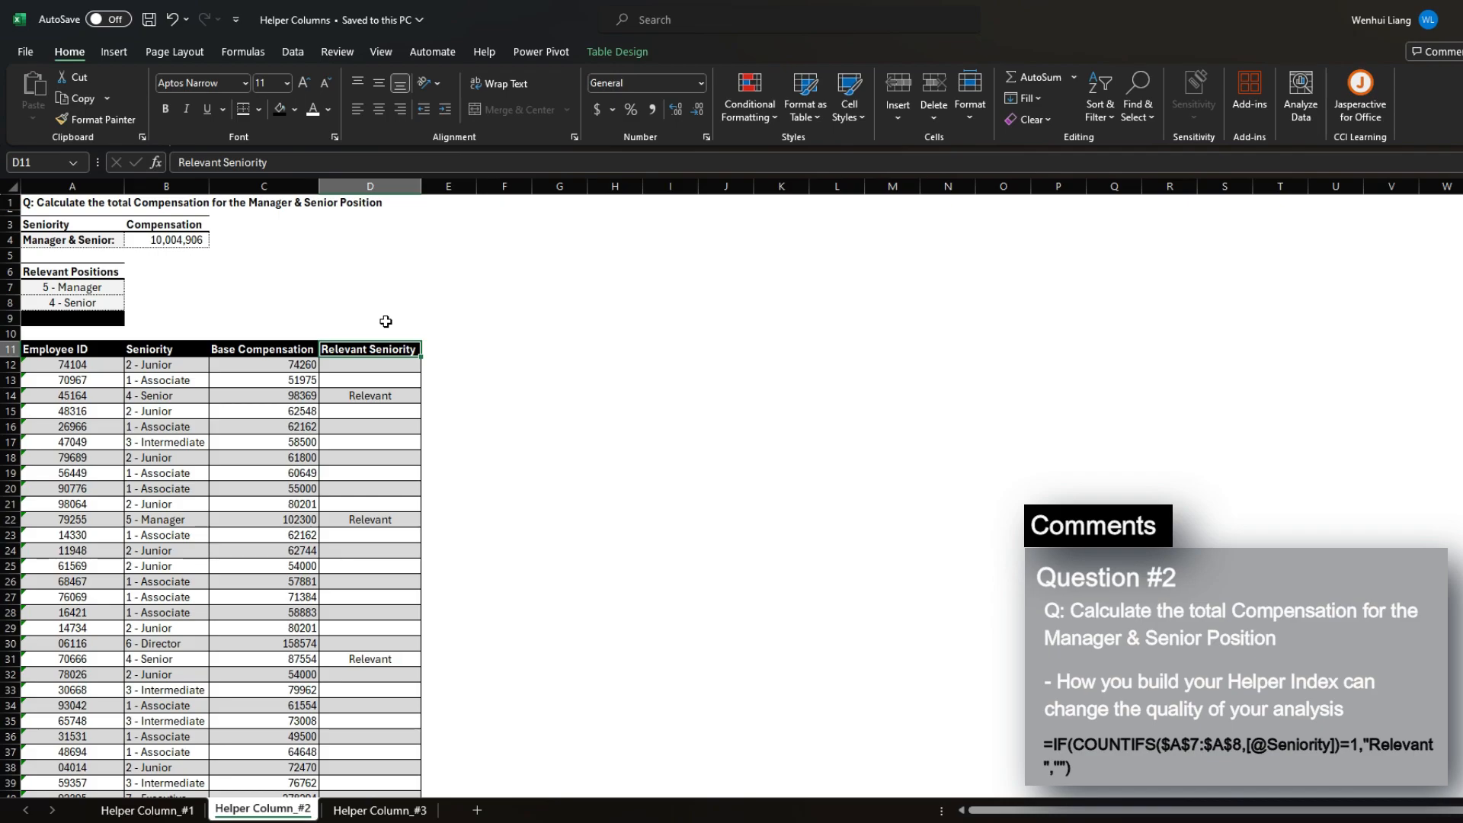
key(Left)
key(Up)
key(Left)
key(Left)
key(Up)
key(Up)
key(Up)
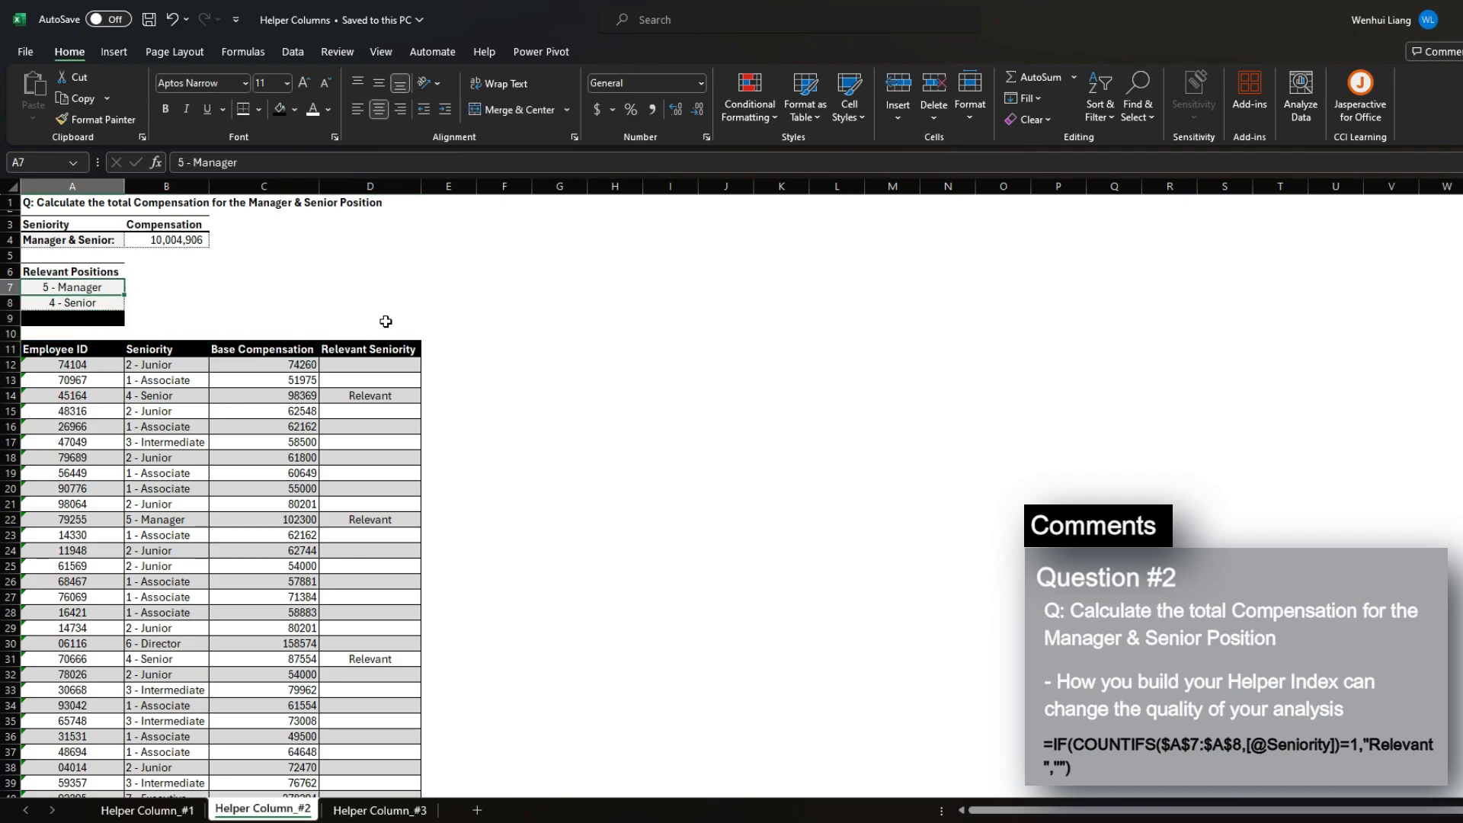
click(279, 212)
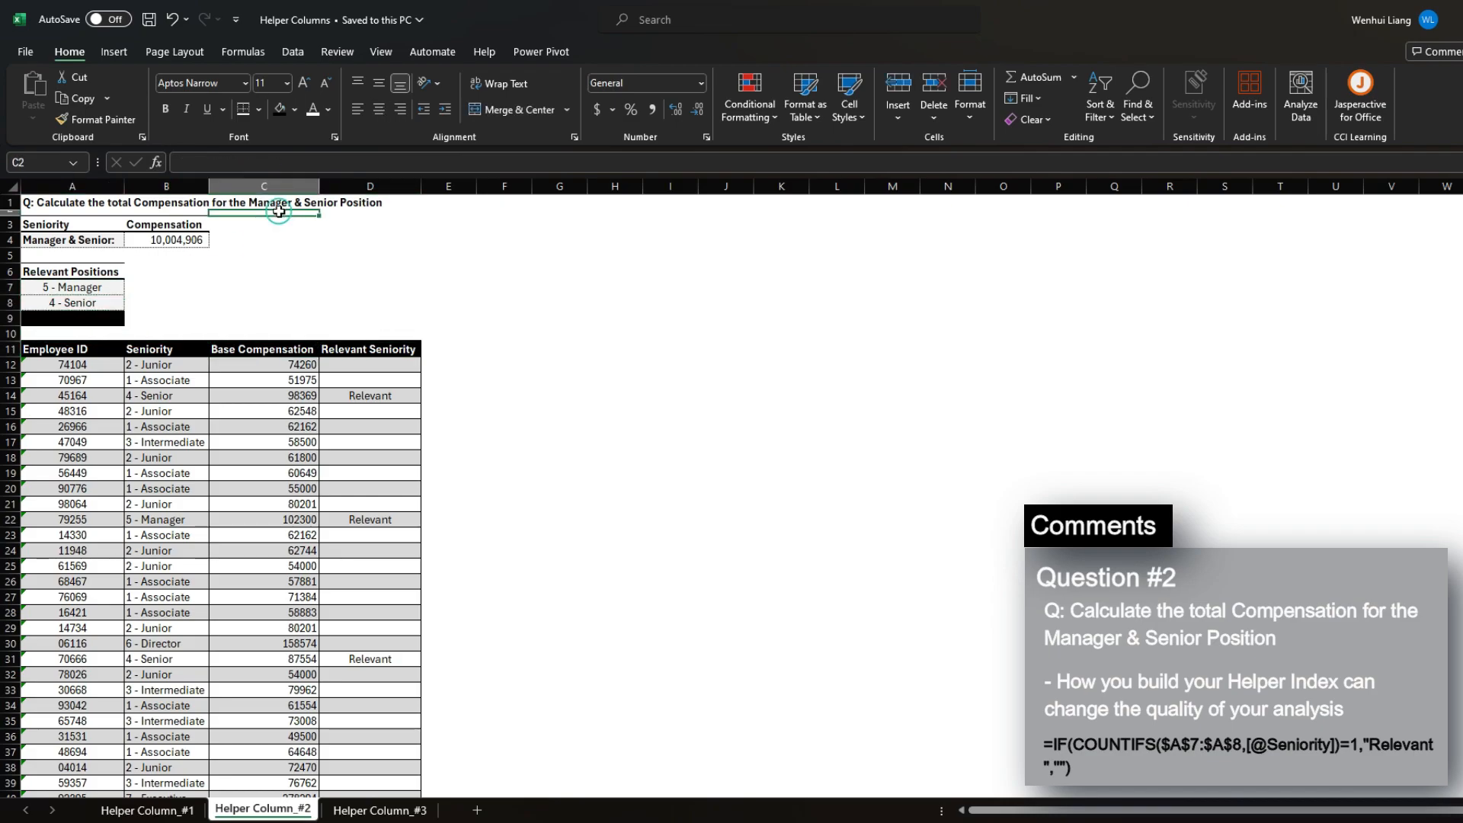
click(181, 369)
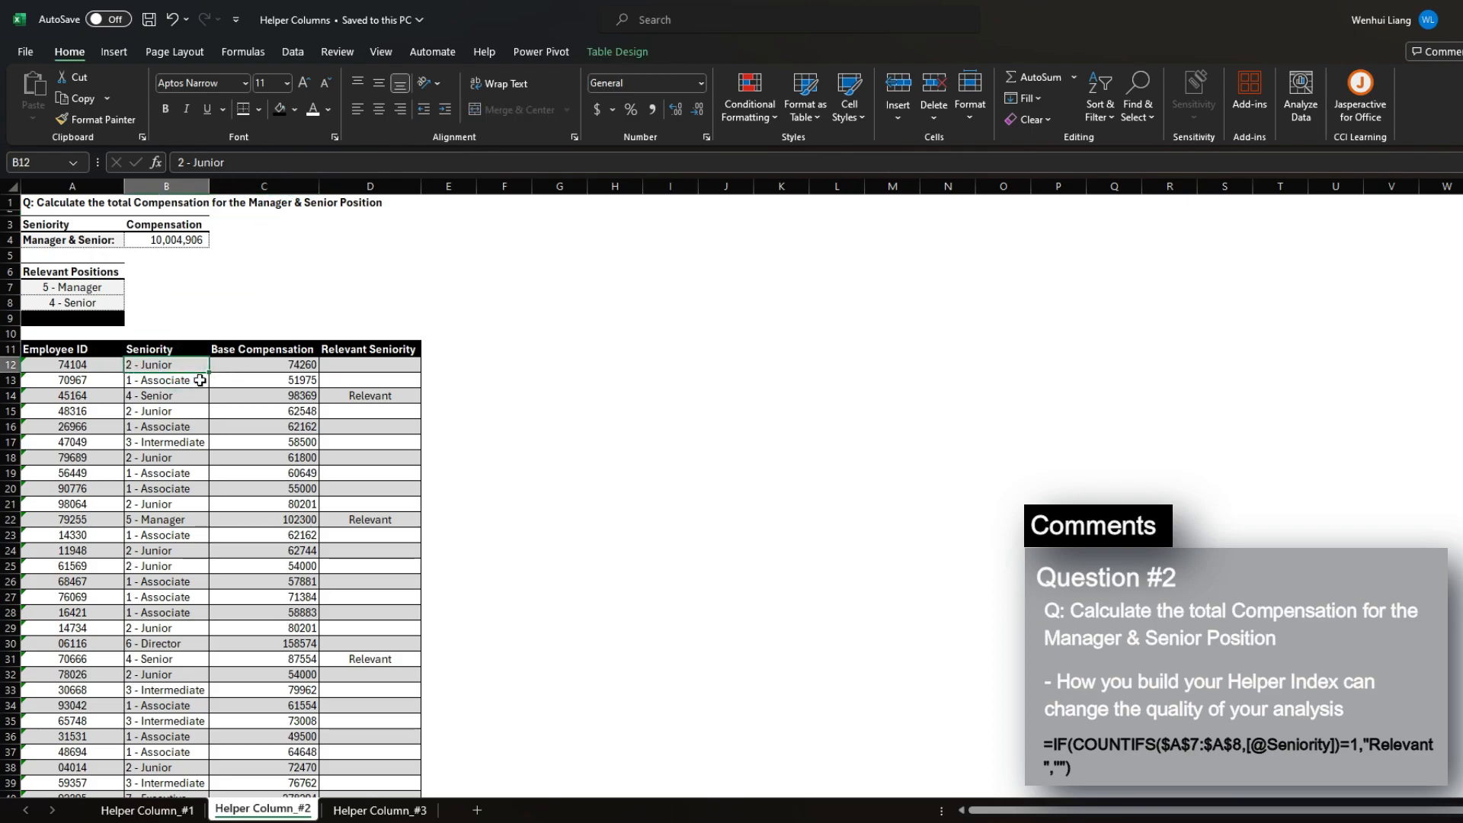
Try adding "2 - Junior" to the Relevant Positions list in a row inserted above the black cell
click(42, 322)
key(ctrl+z)
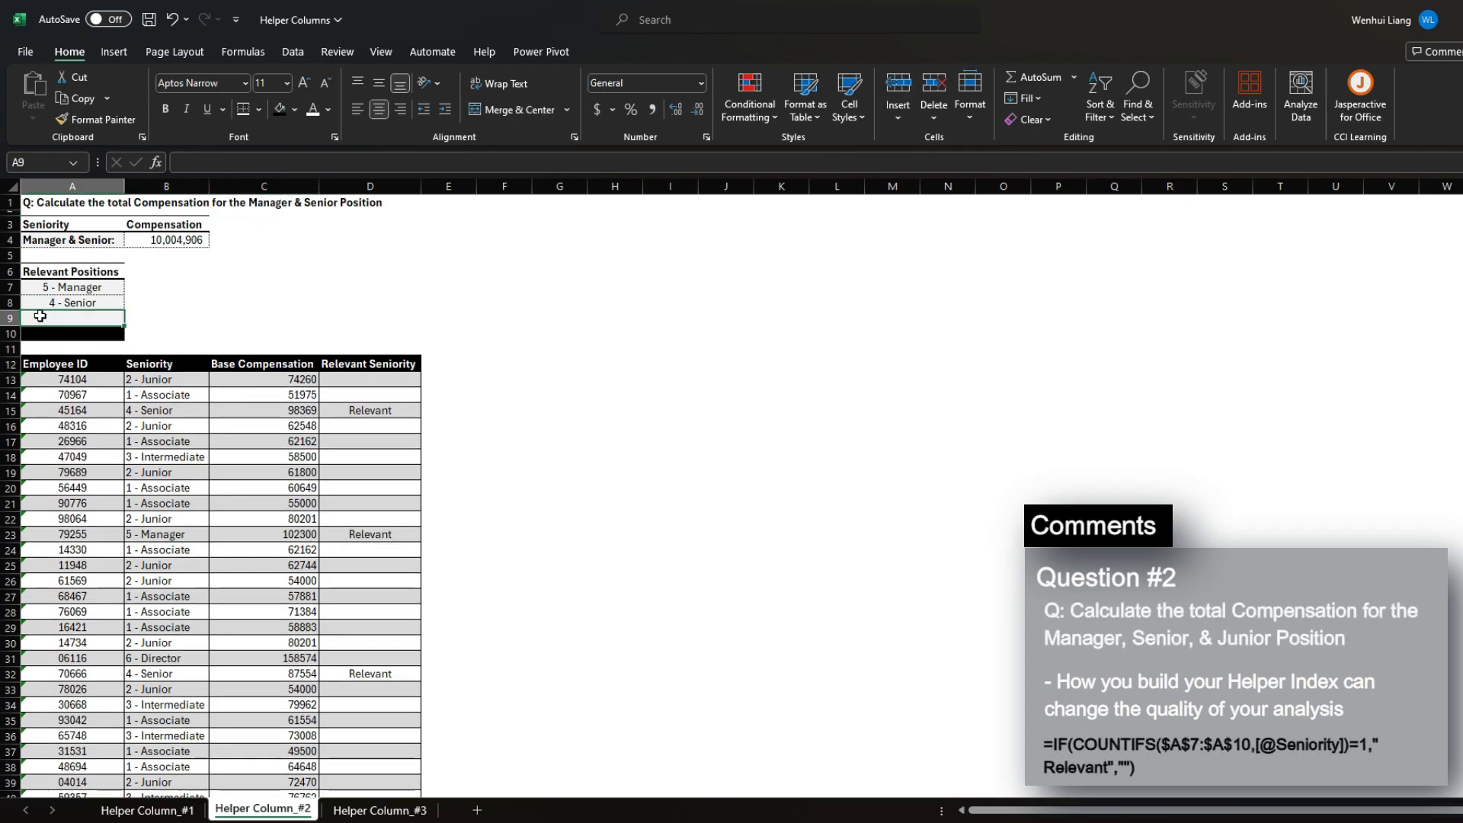
text(2 - Junior)
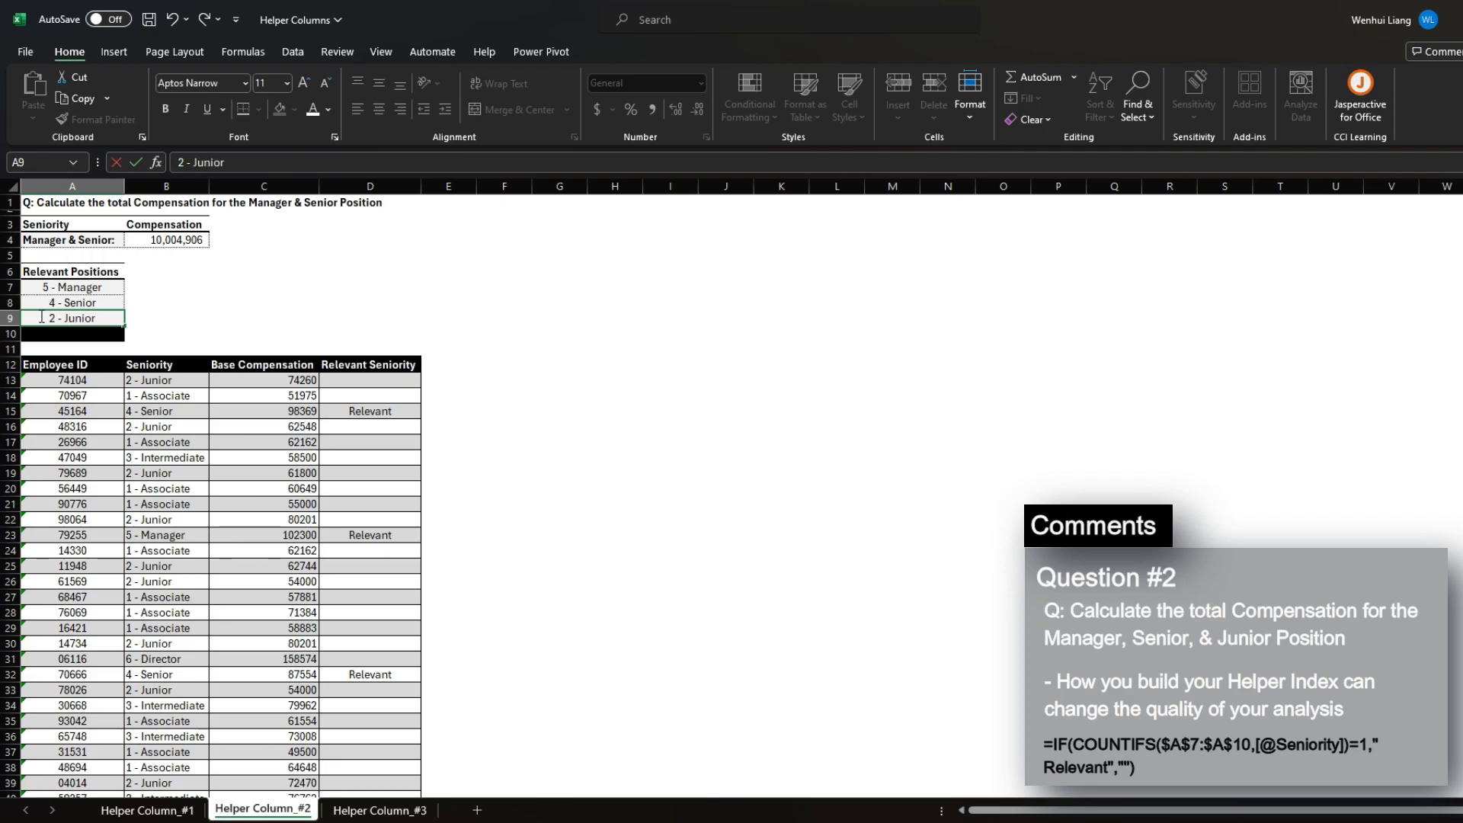
key(Return)
drag(378, 381, 375, 494)
click(370, 384)
drag(190, 381, 343, 381)
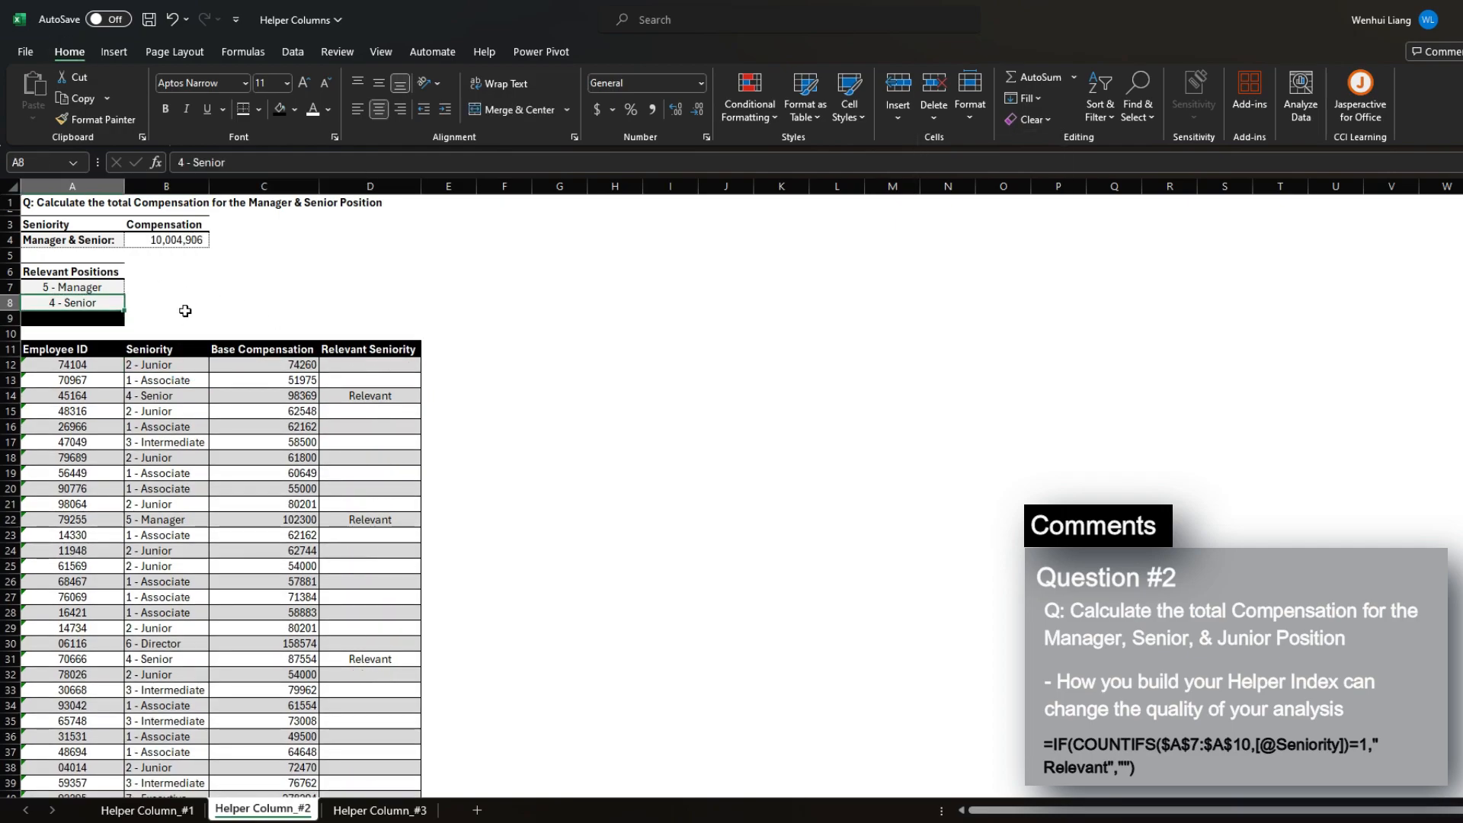
Save the workbook and switch to the Helper Column_#3 sheet with the DailyCashBalance table
key(ctrl+s)
click(394, 397)
drag(173, 367, 392, 370)
click(162, 239)
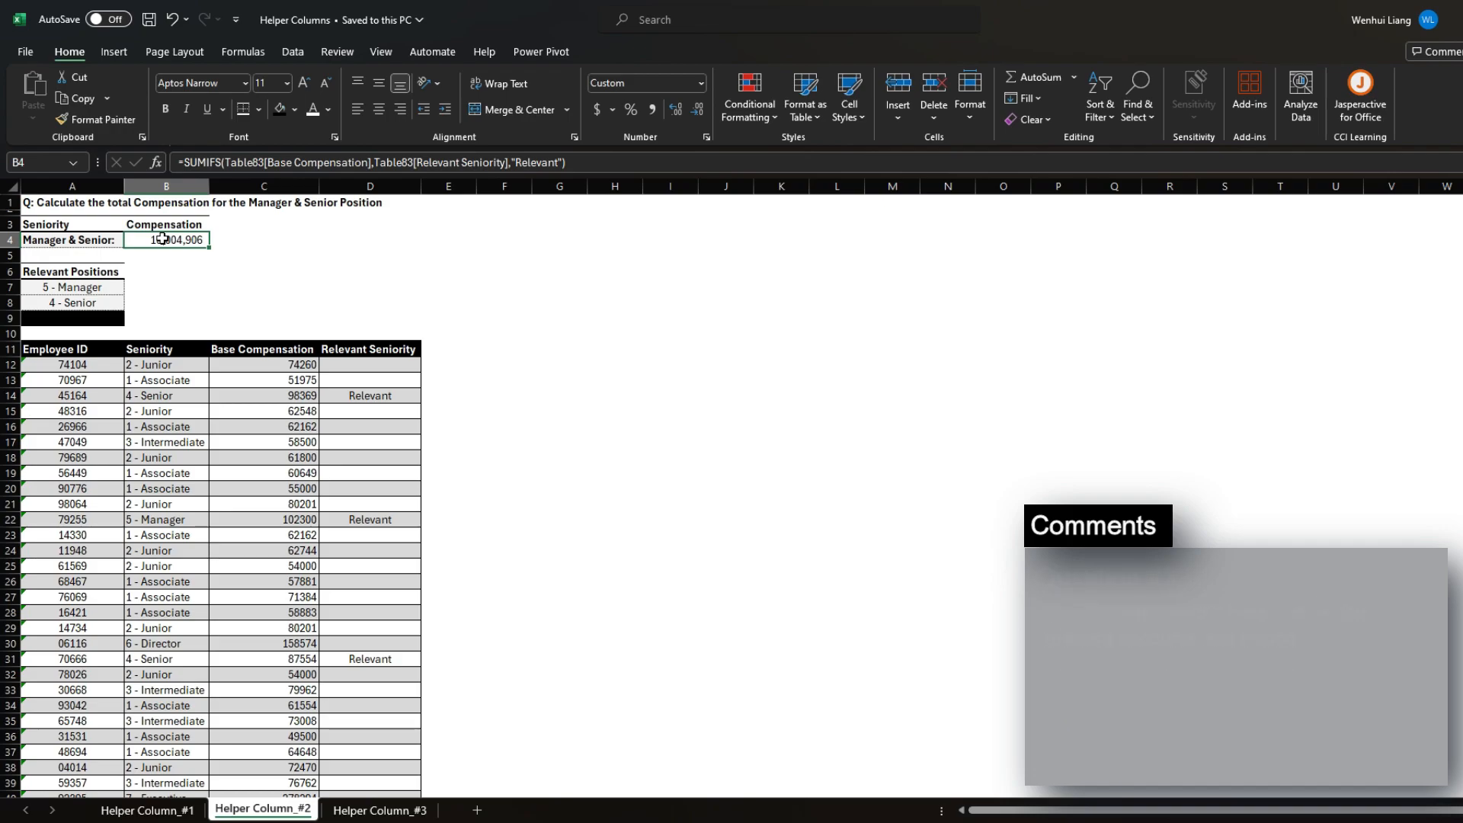
key(ctrl+Page_Down)
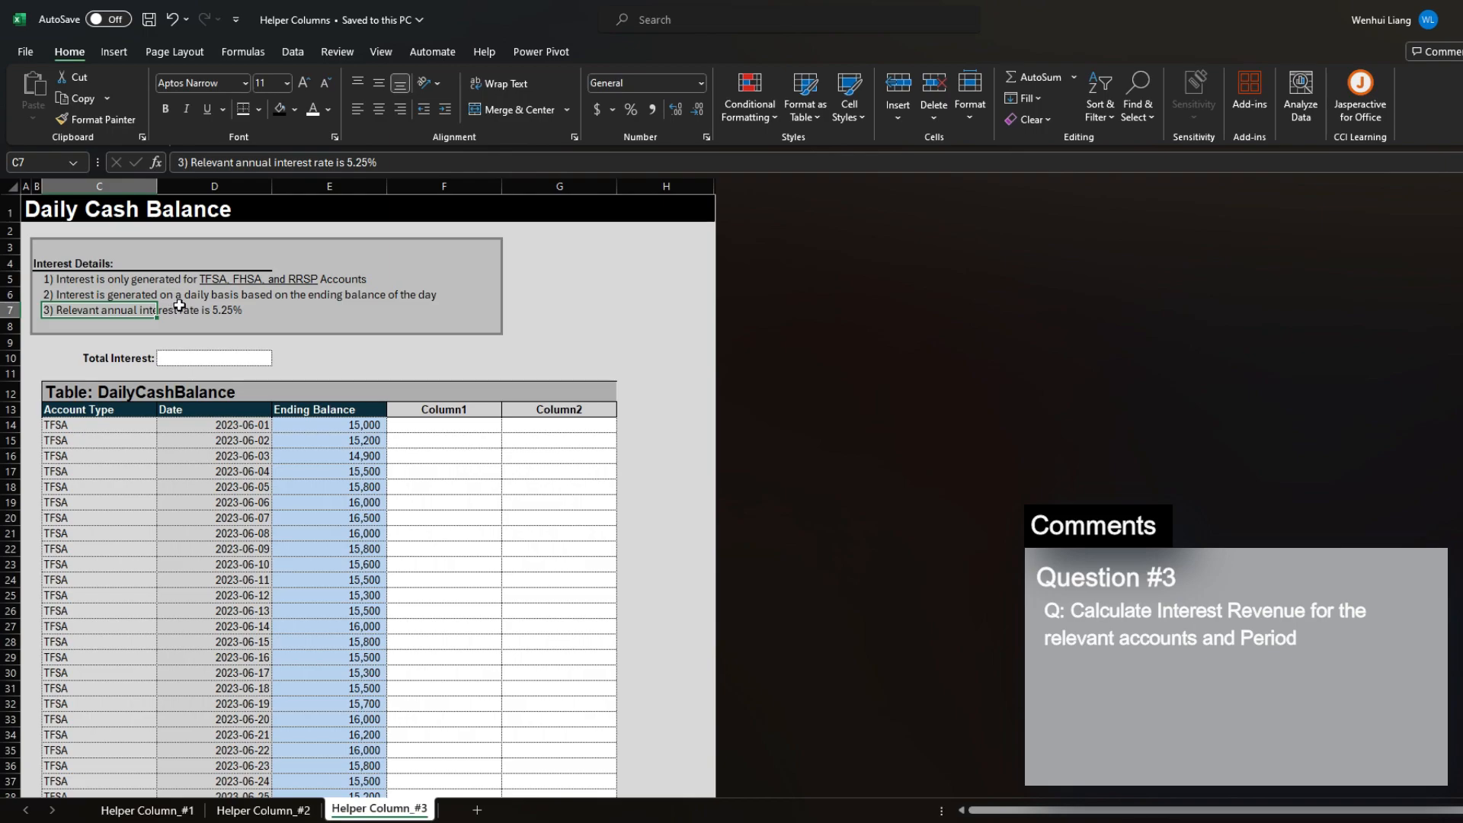
click(449, 423)
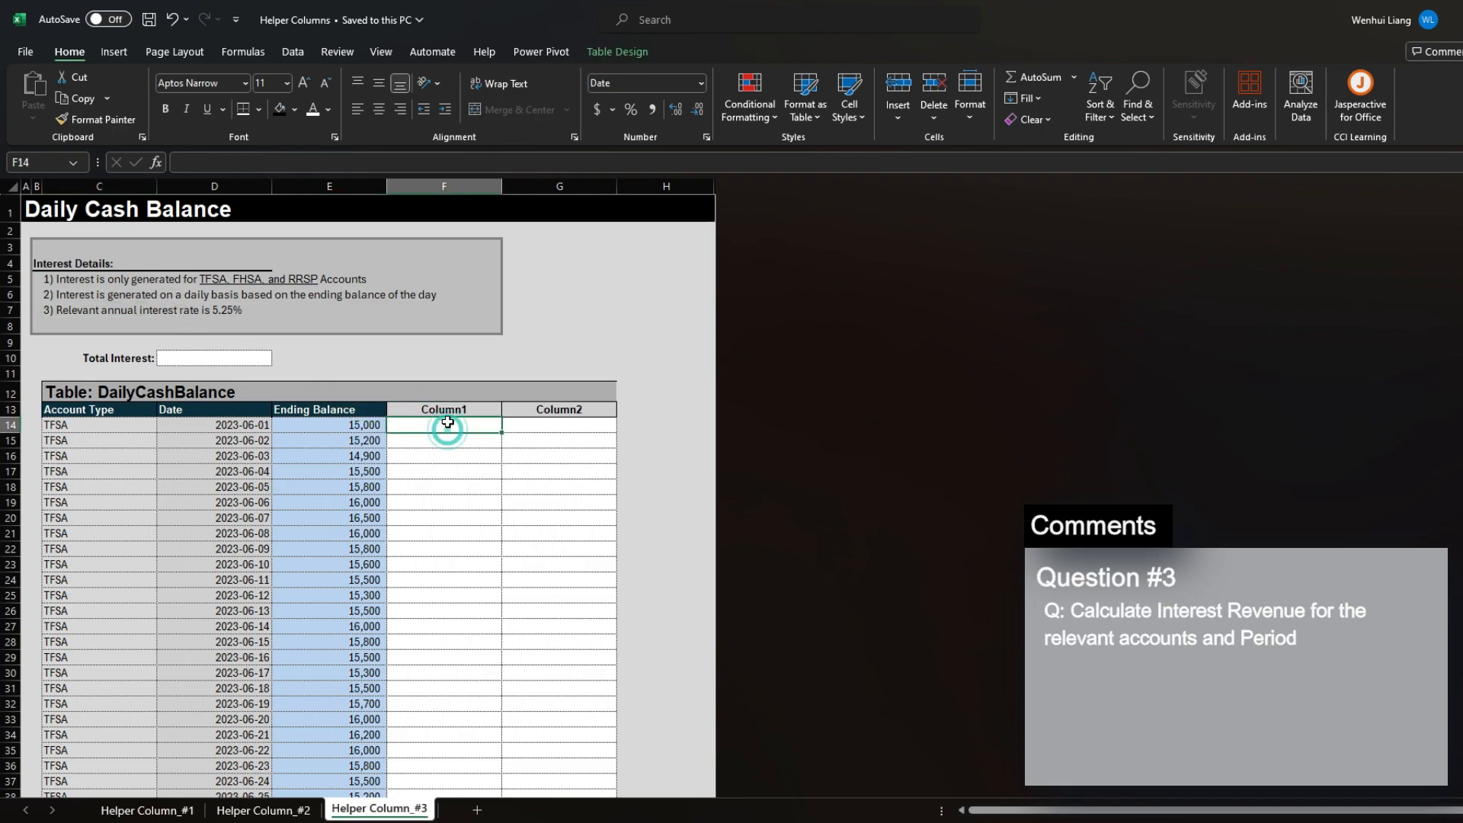
click(124, 427)
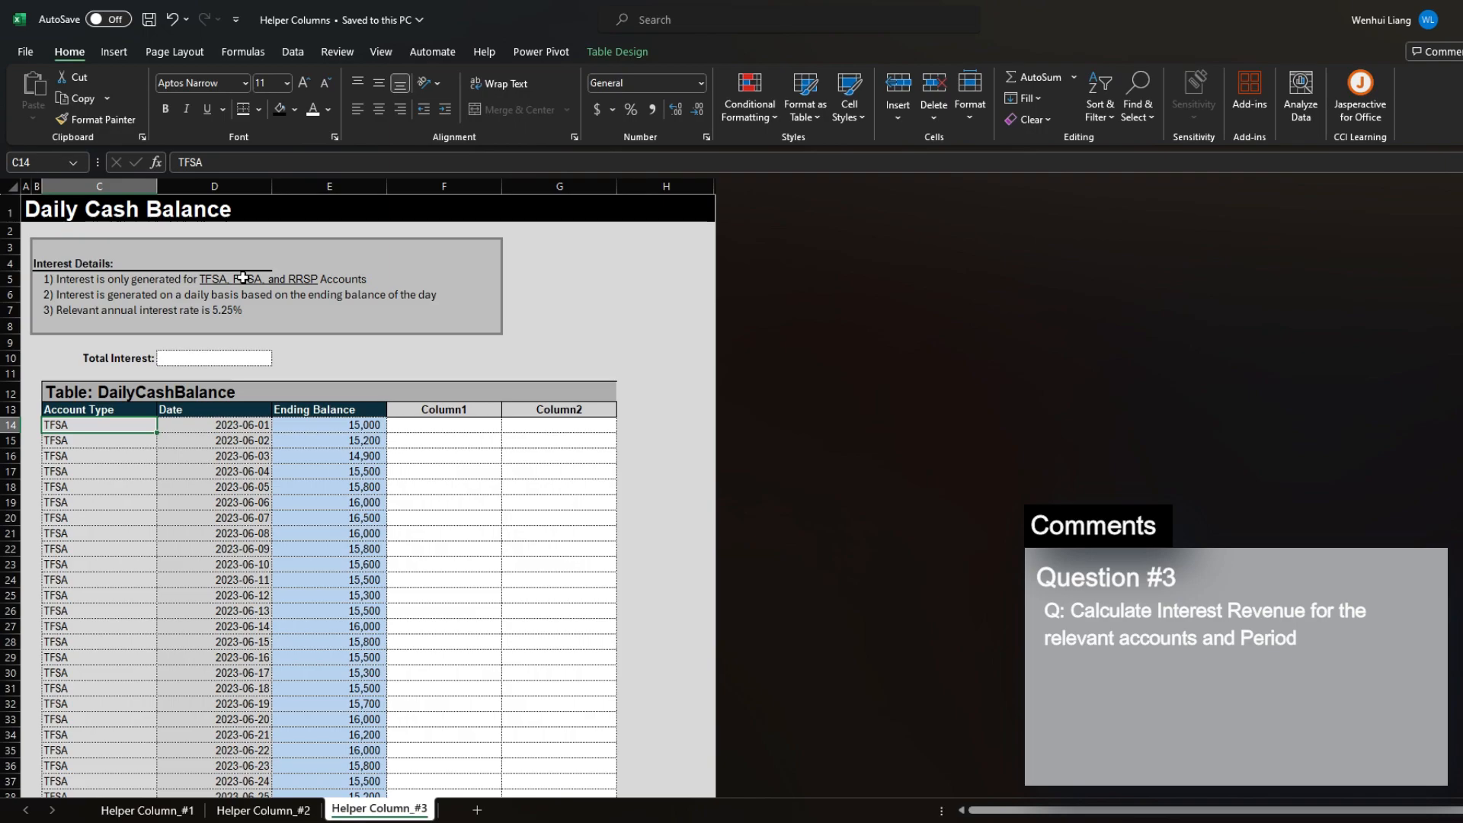
Insert a row under the Interest Details, enter "4) Relevant calculation between June 15, 2023 to June 30, 2023" in C8, and save
click(72, 311)
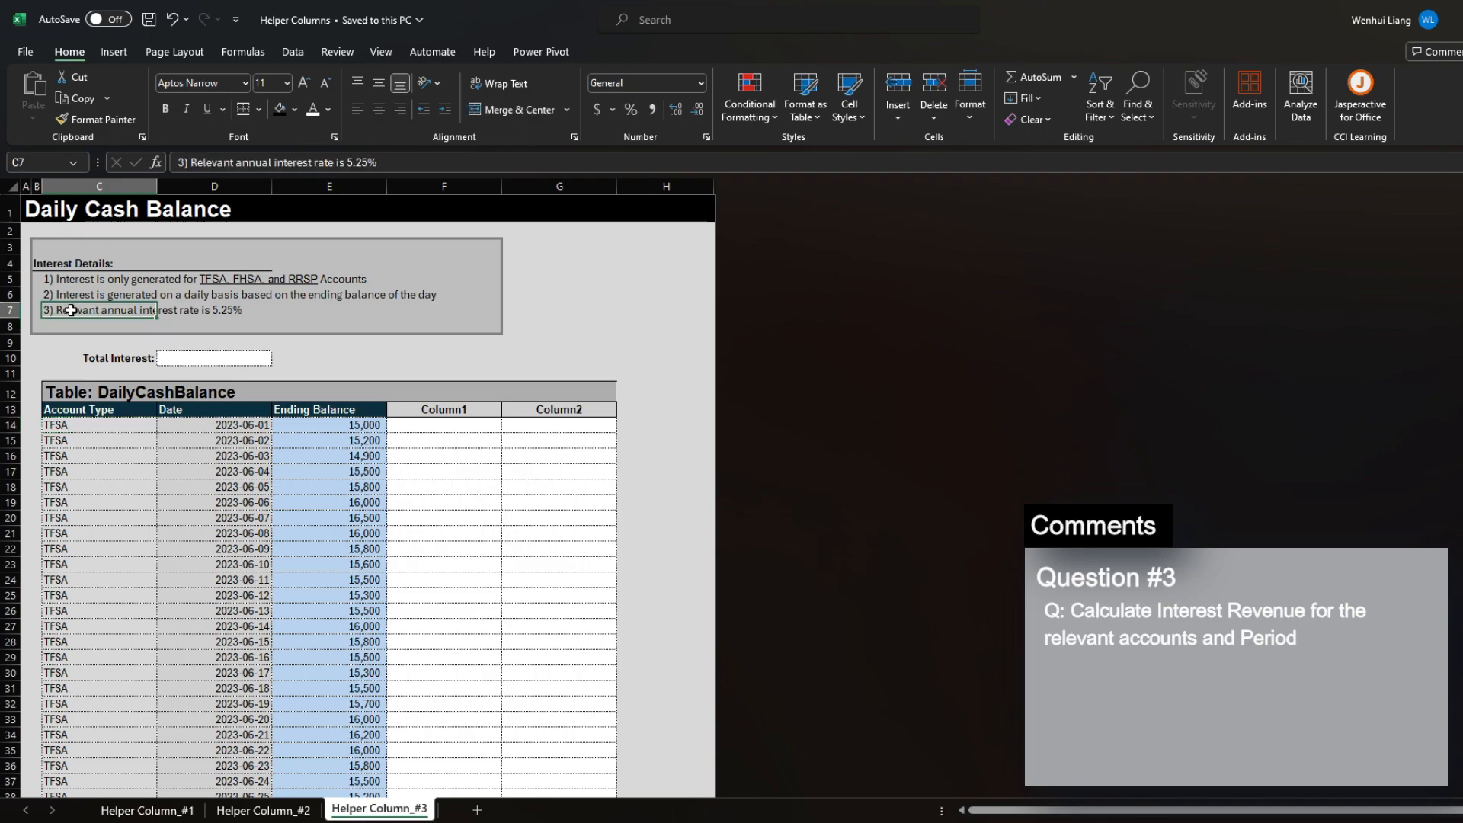
key(Down)
key(alt+h)
text(ir)
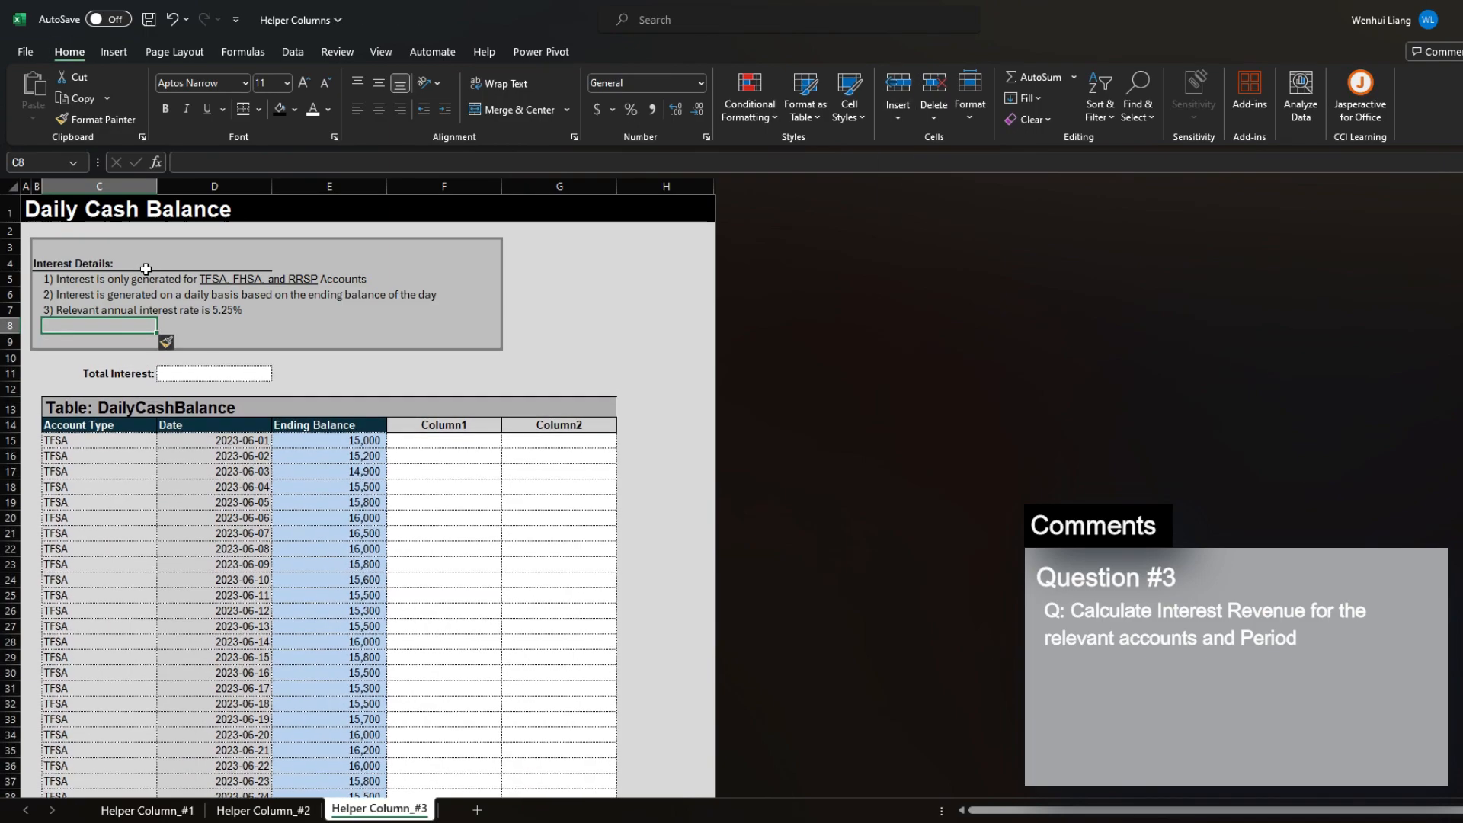
text(4) R)
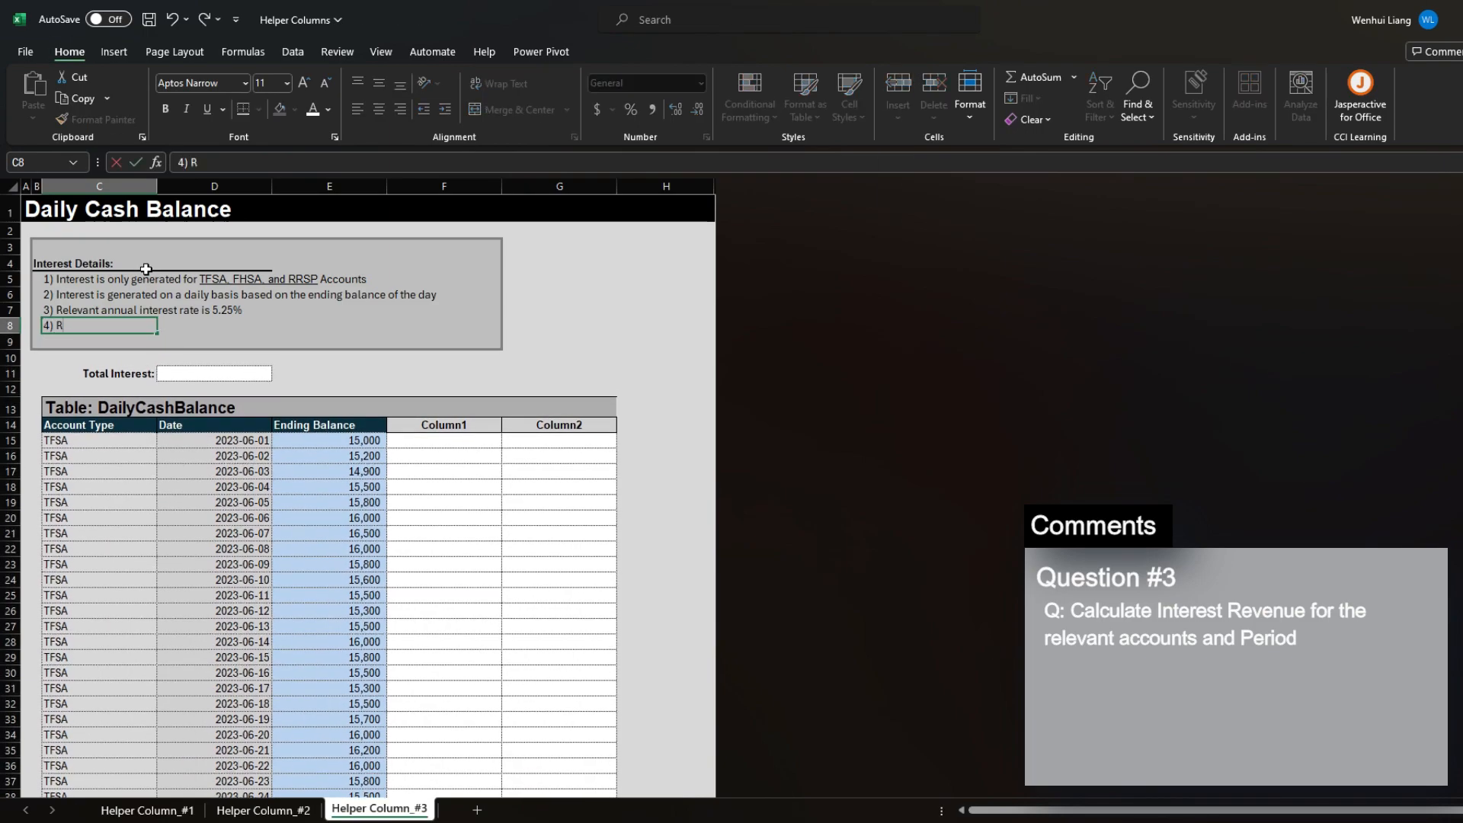
text(alculation between June 15, 2)
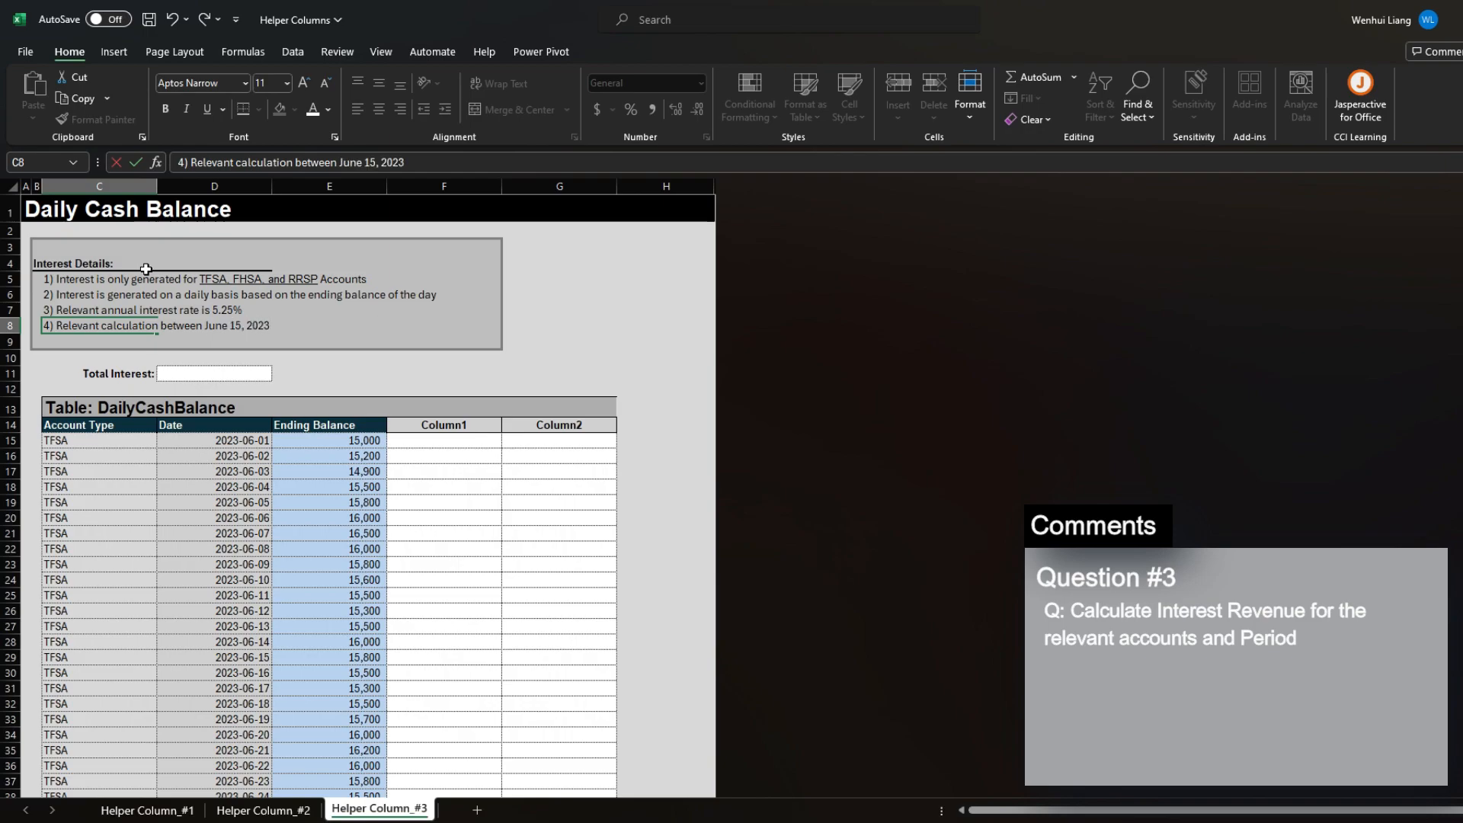
text(023)
key(ctrl+s)
click(448, 438)
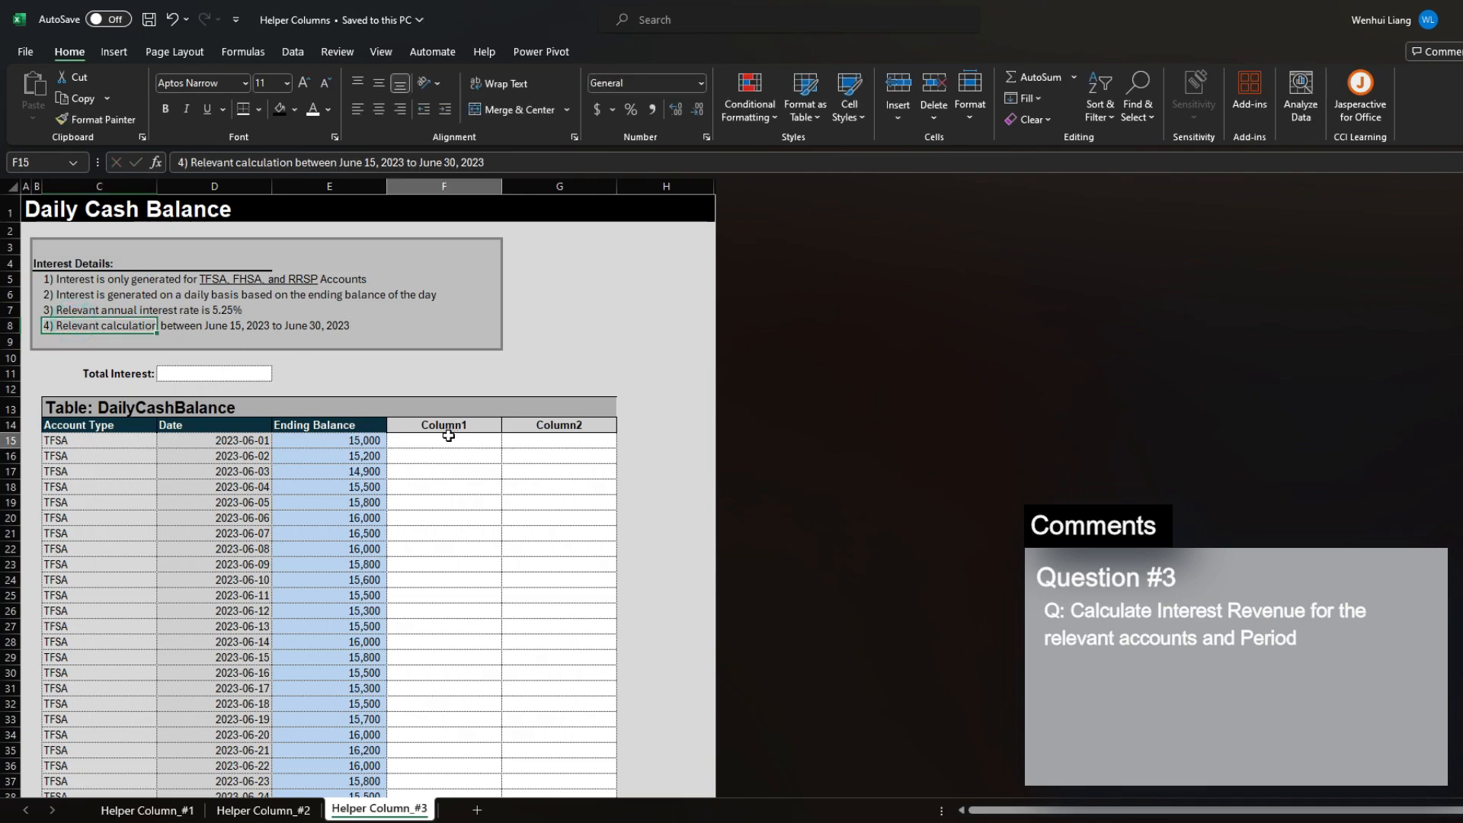
click(100, 434)
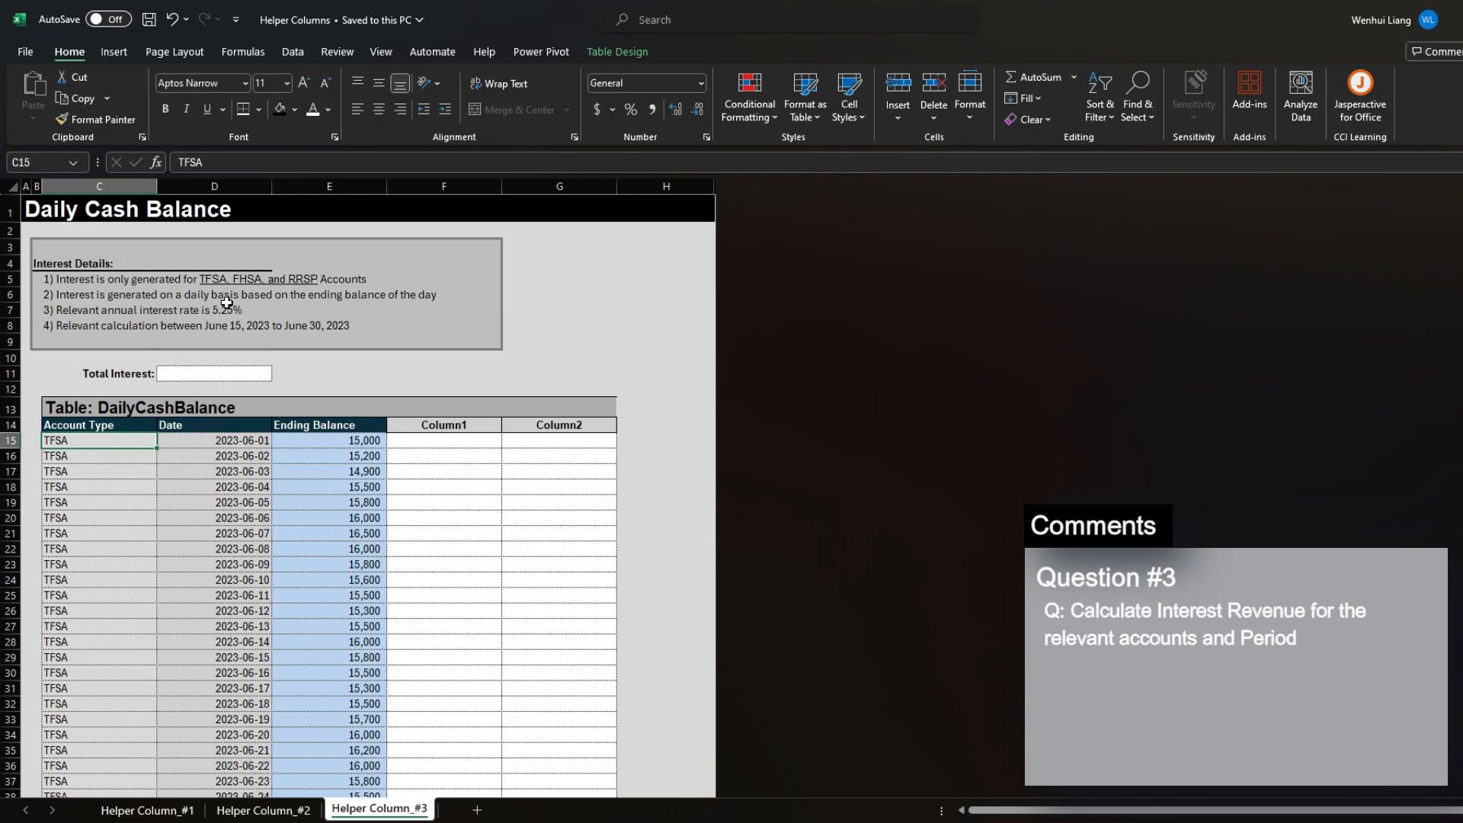
drag(236, 434, 239, 467)
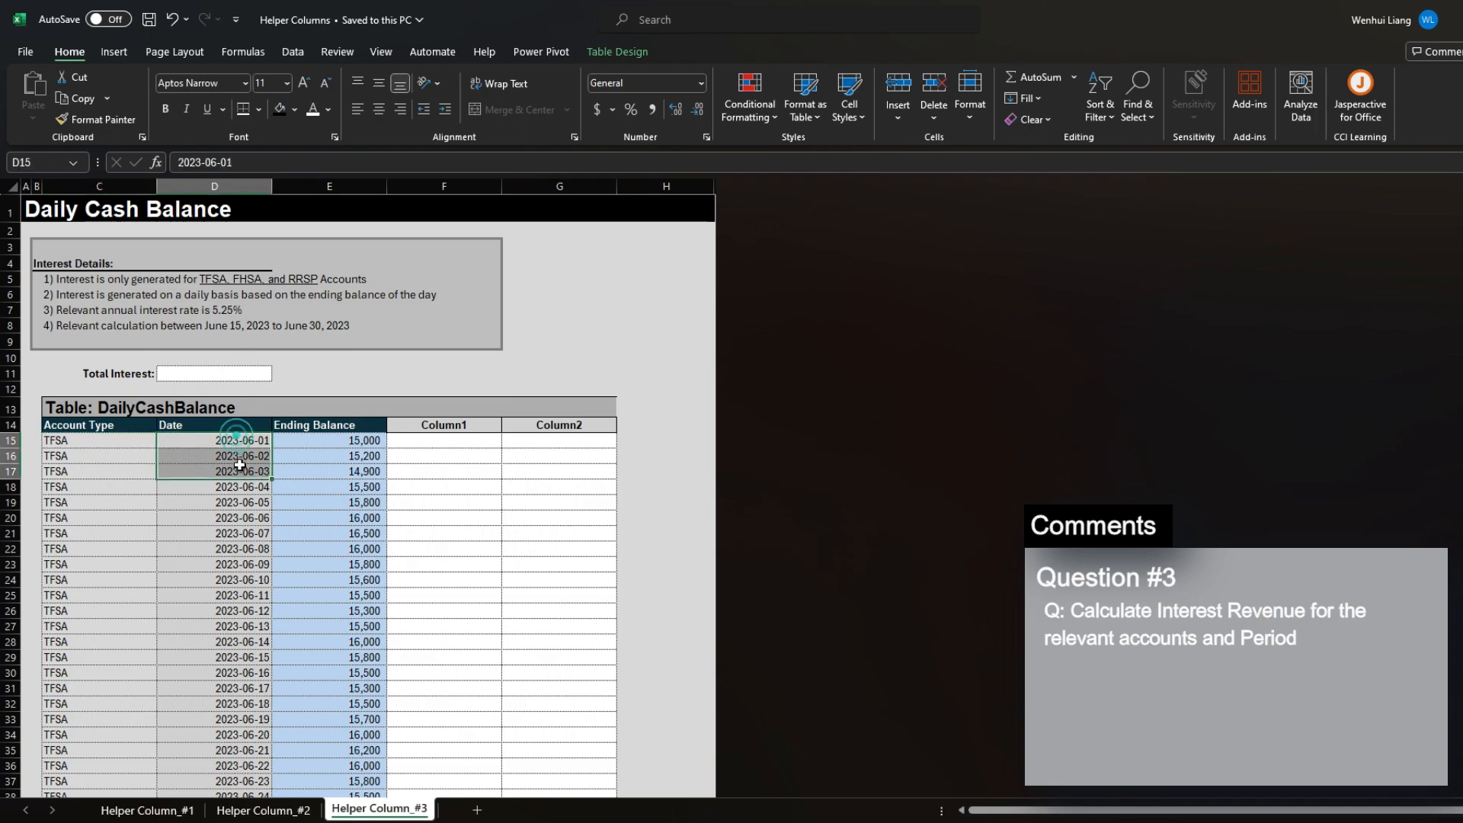
click(256, 327)
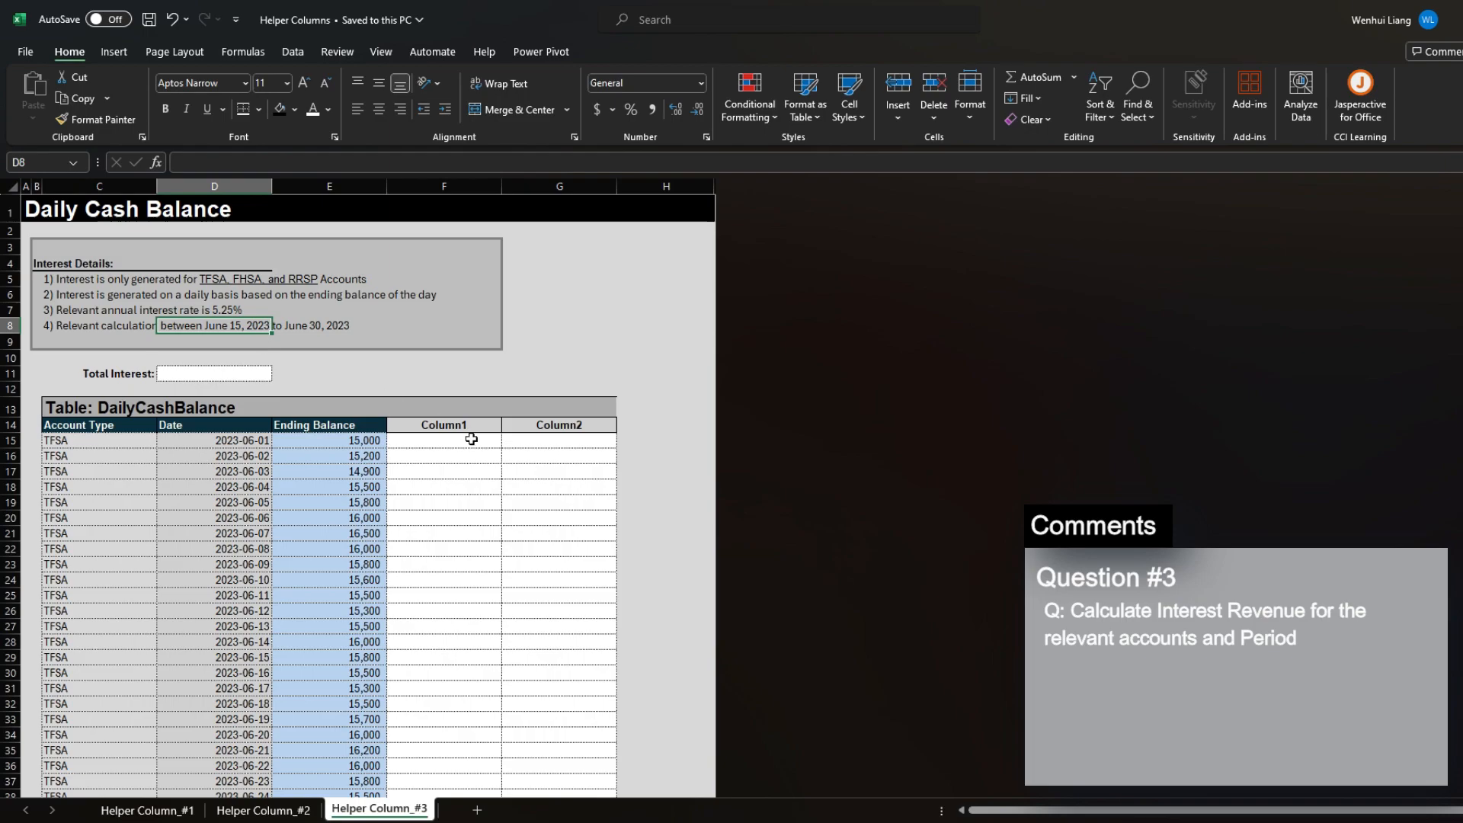
click(253, 377)
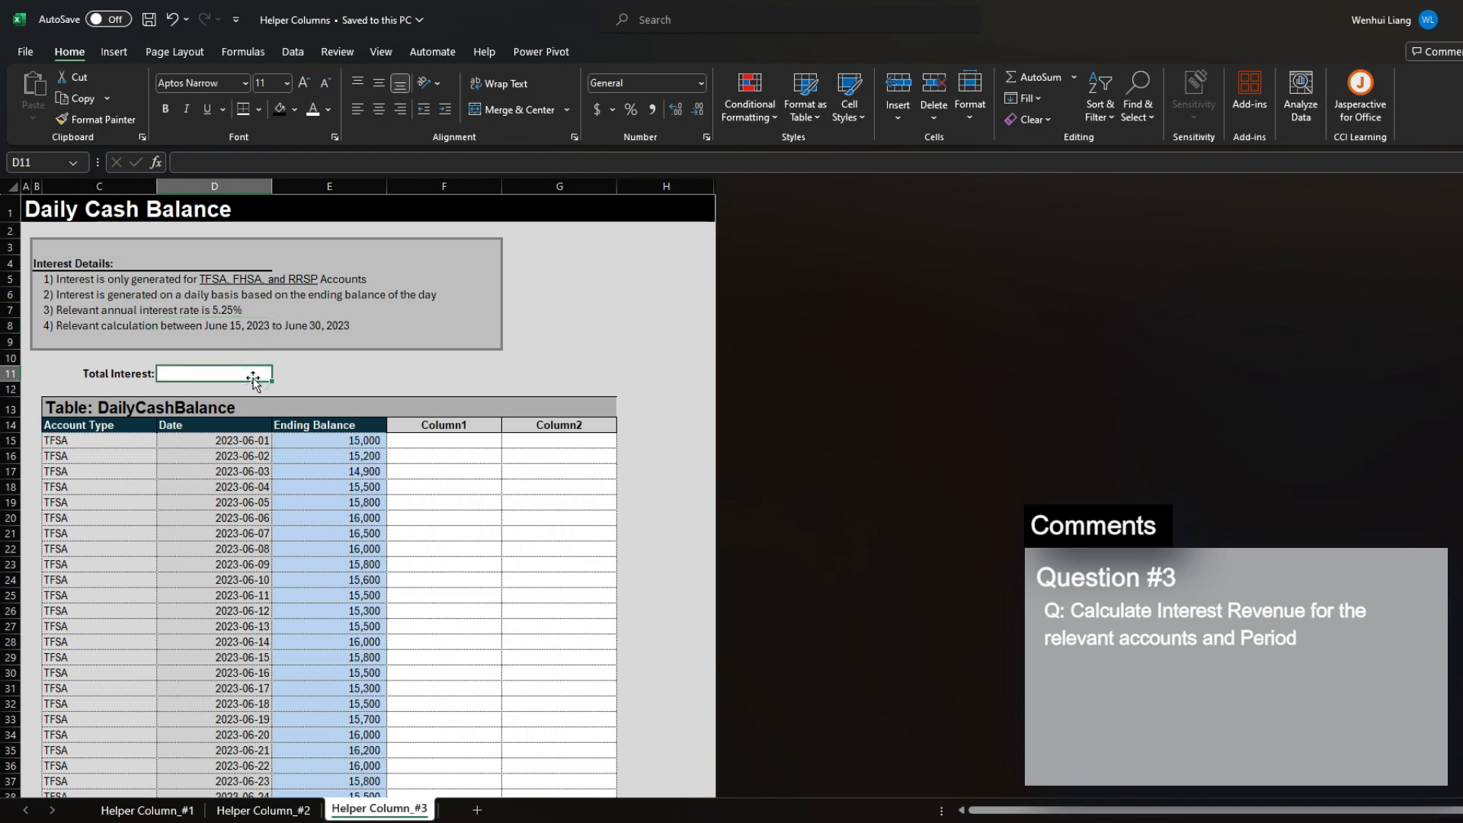
Insert four blank rows above the DailyCashBalance table title
click(441, 440)
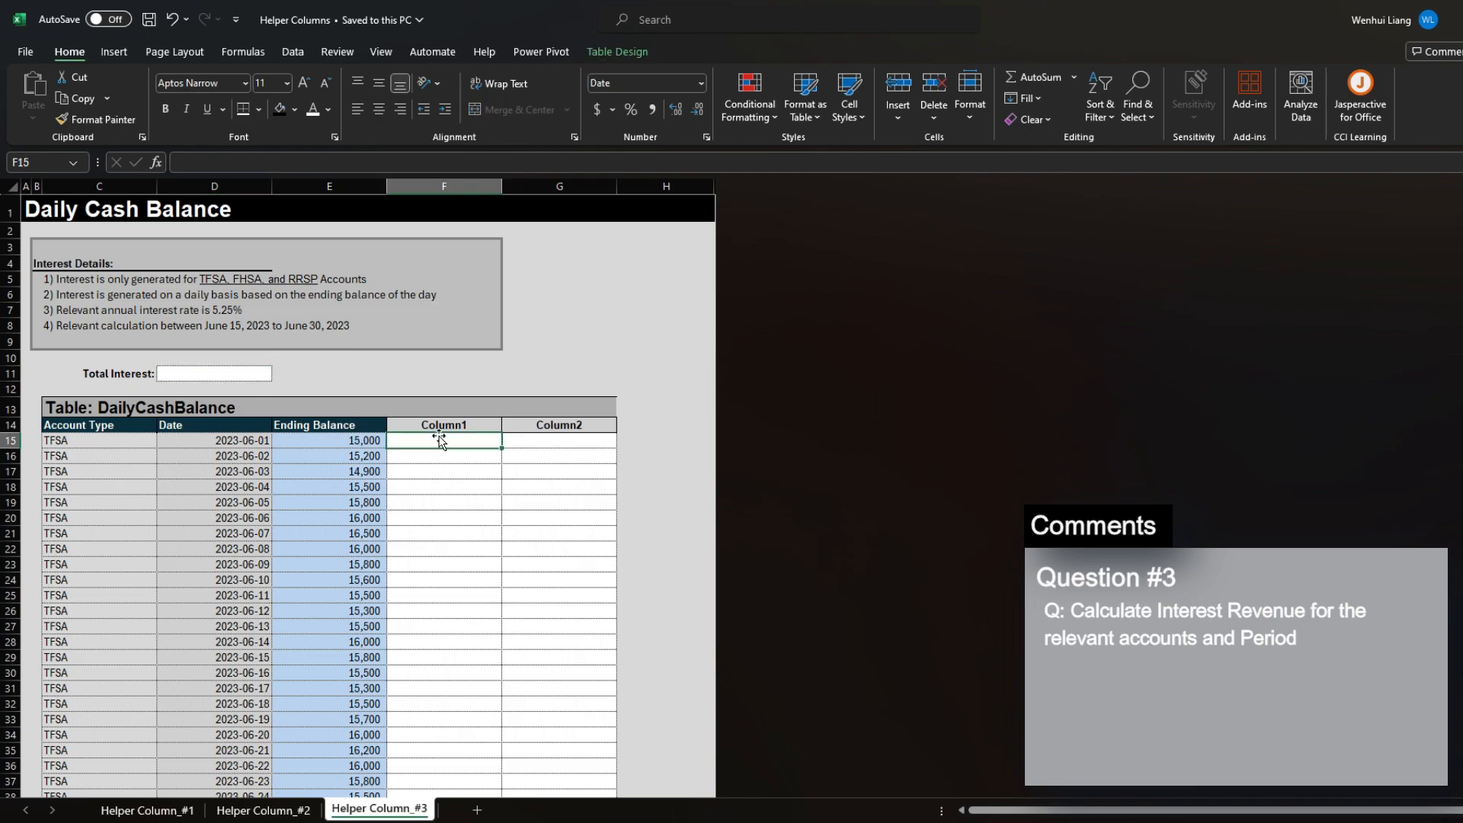
key(Up)
key(Left)
key(Left)
key(Left)
key(Up)
key(shift+Down)
key(shift+Down)
key(shift+Down)
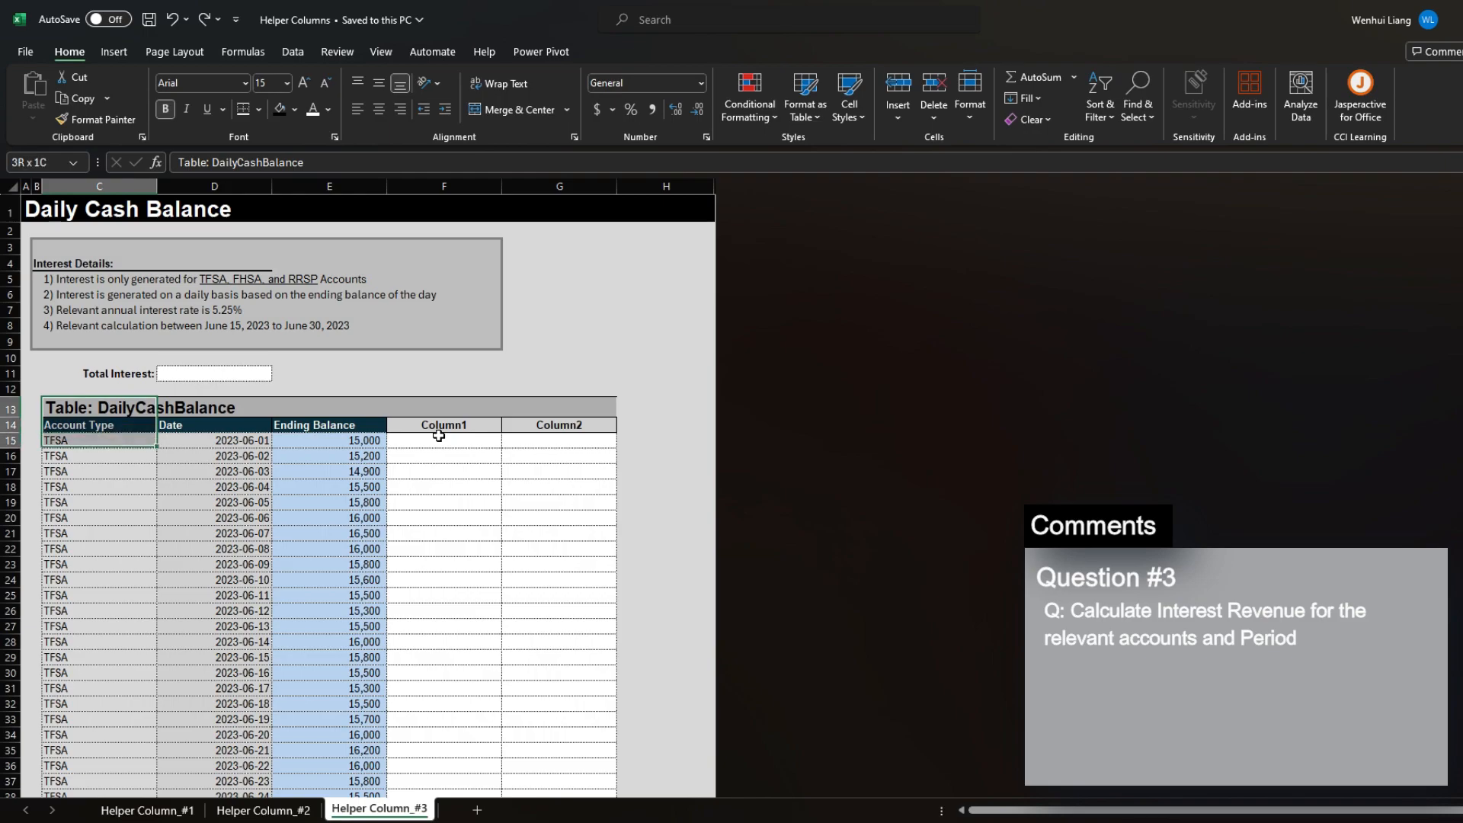
key(alt+h)
key(i)
key(r)
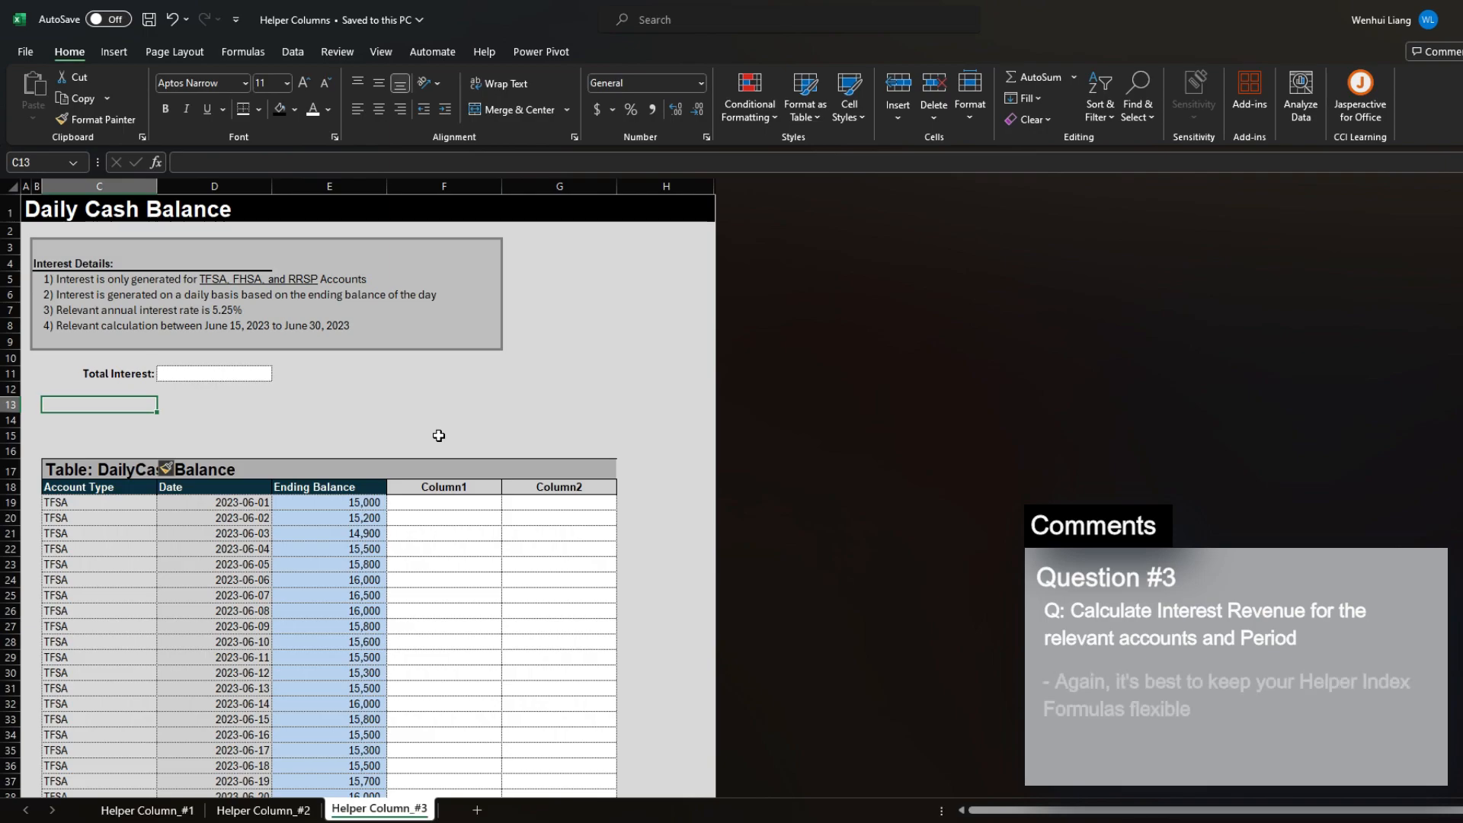
Enter the header "Relevant Account Type" in C13 with TFSA and FHSA in the two cells below it
text(Reel)
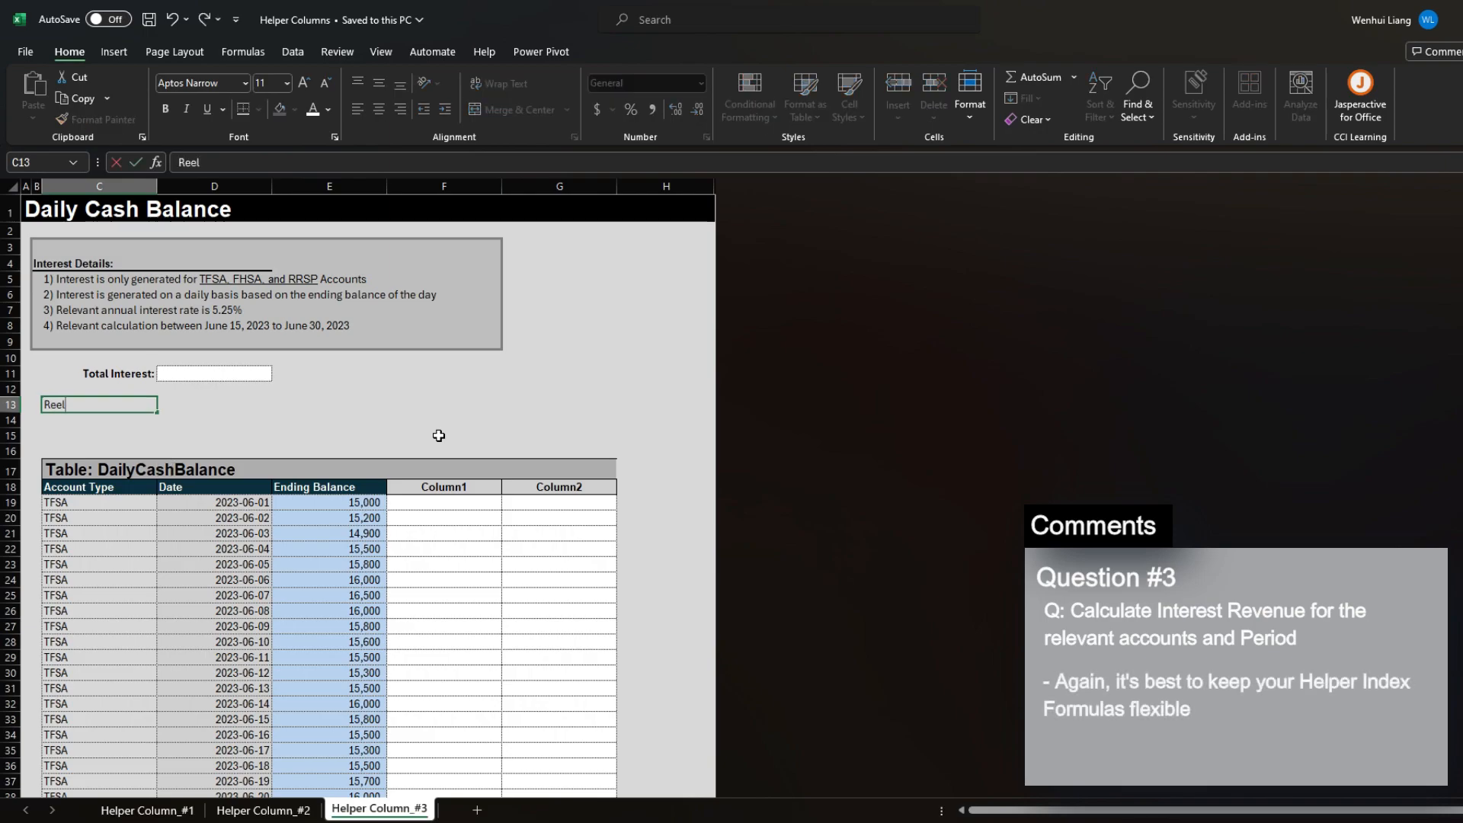
text(evant Account Type)
key(Return)
text(TFSA)
key(Return)
text(FHSA)
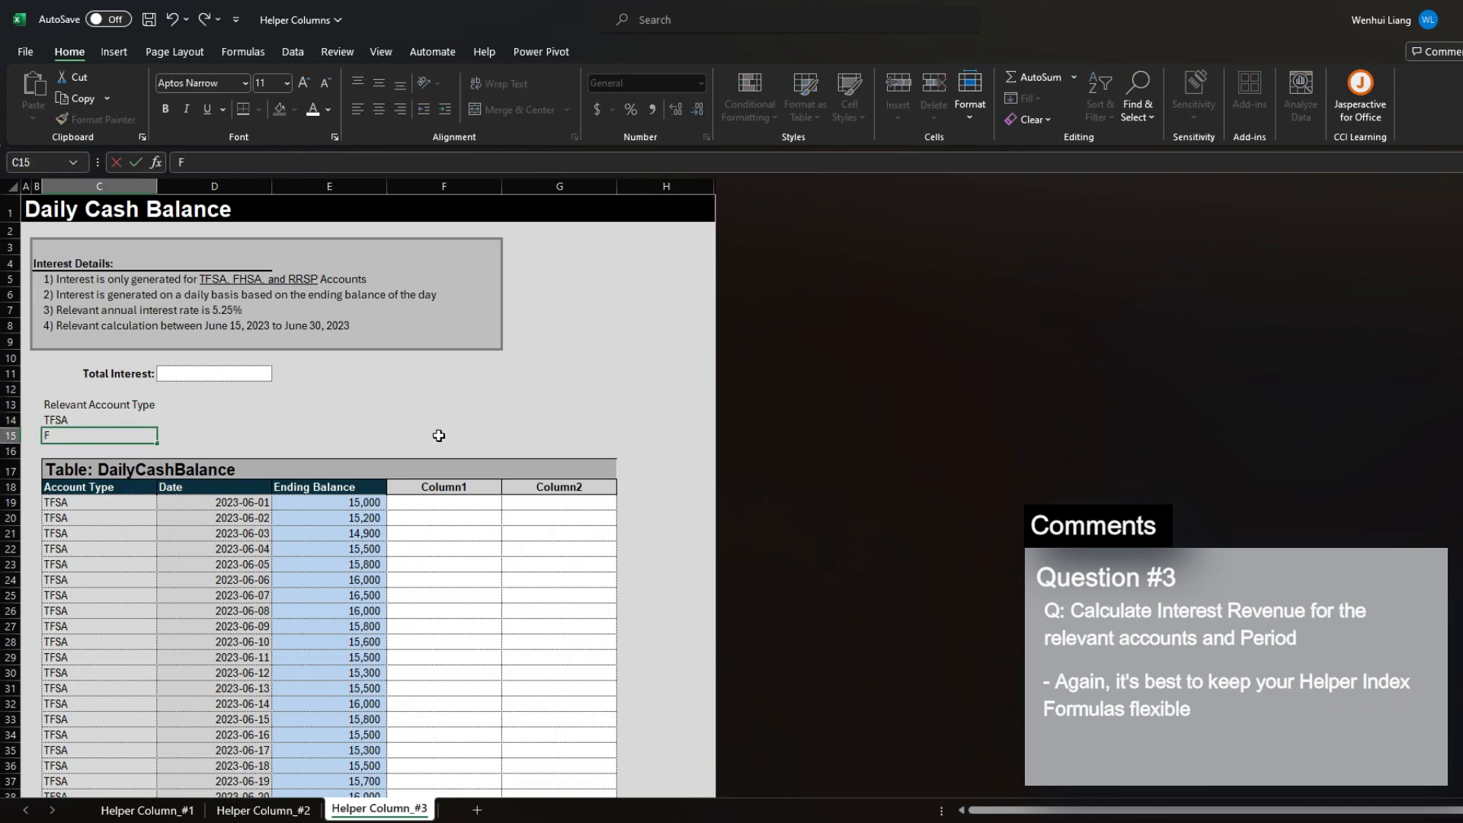
key(Return)
Insert a row, enter RRSP in C16, and format the list with a bold header and cell borders
key(alt+i)
text(rRRSP)
key(Return)
key(Up)
key(Up)
key(Up)
key(Up)
key(ctrl+b)
key(Down)
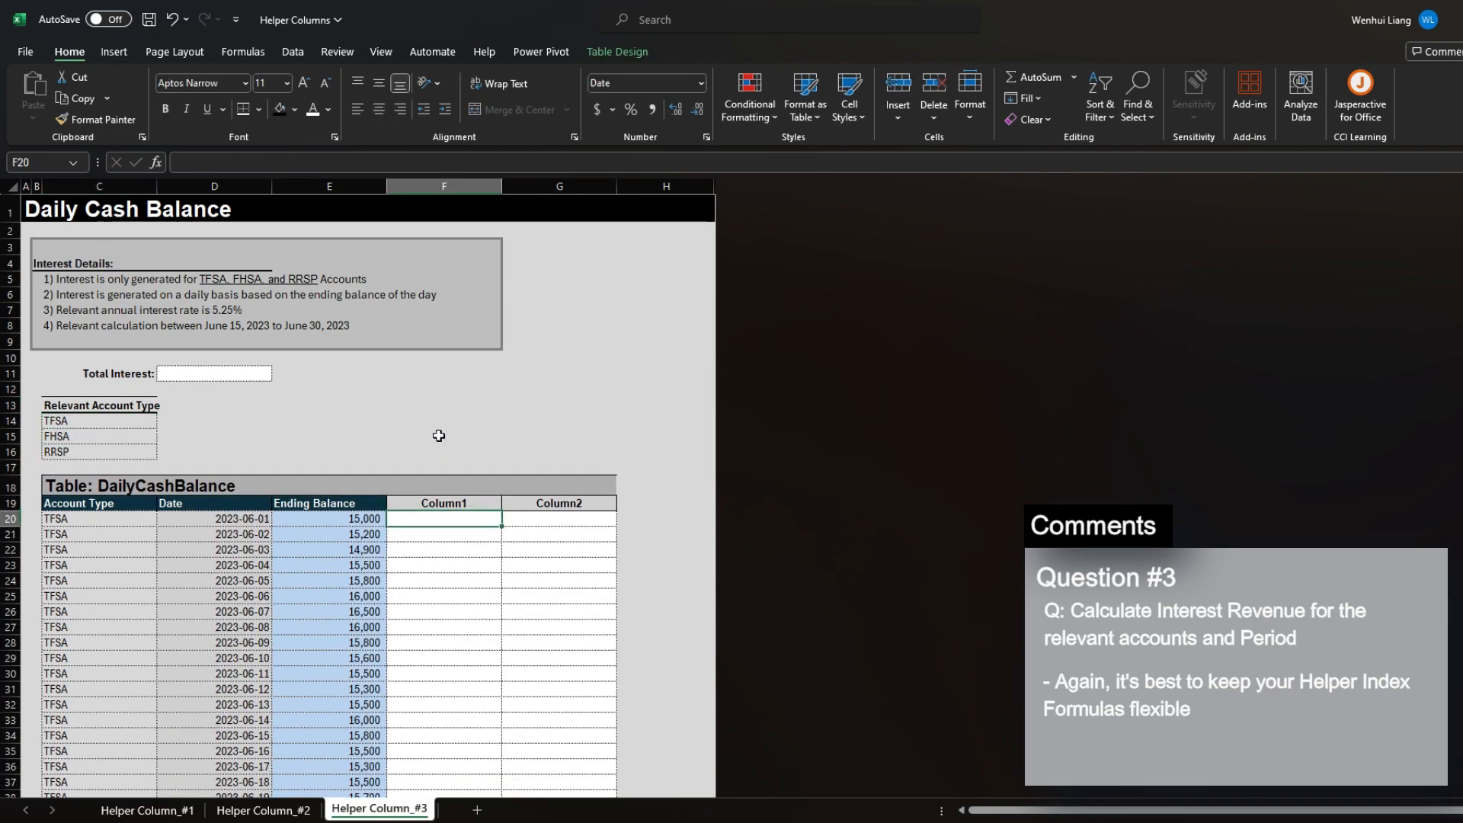
In F20, begin an IF(AND( formula with the condition COUNTIFS($C$14:$C$16,[@[Account Type]])=1
text(=IF()
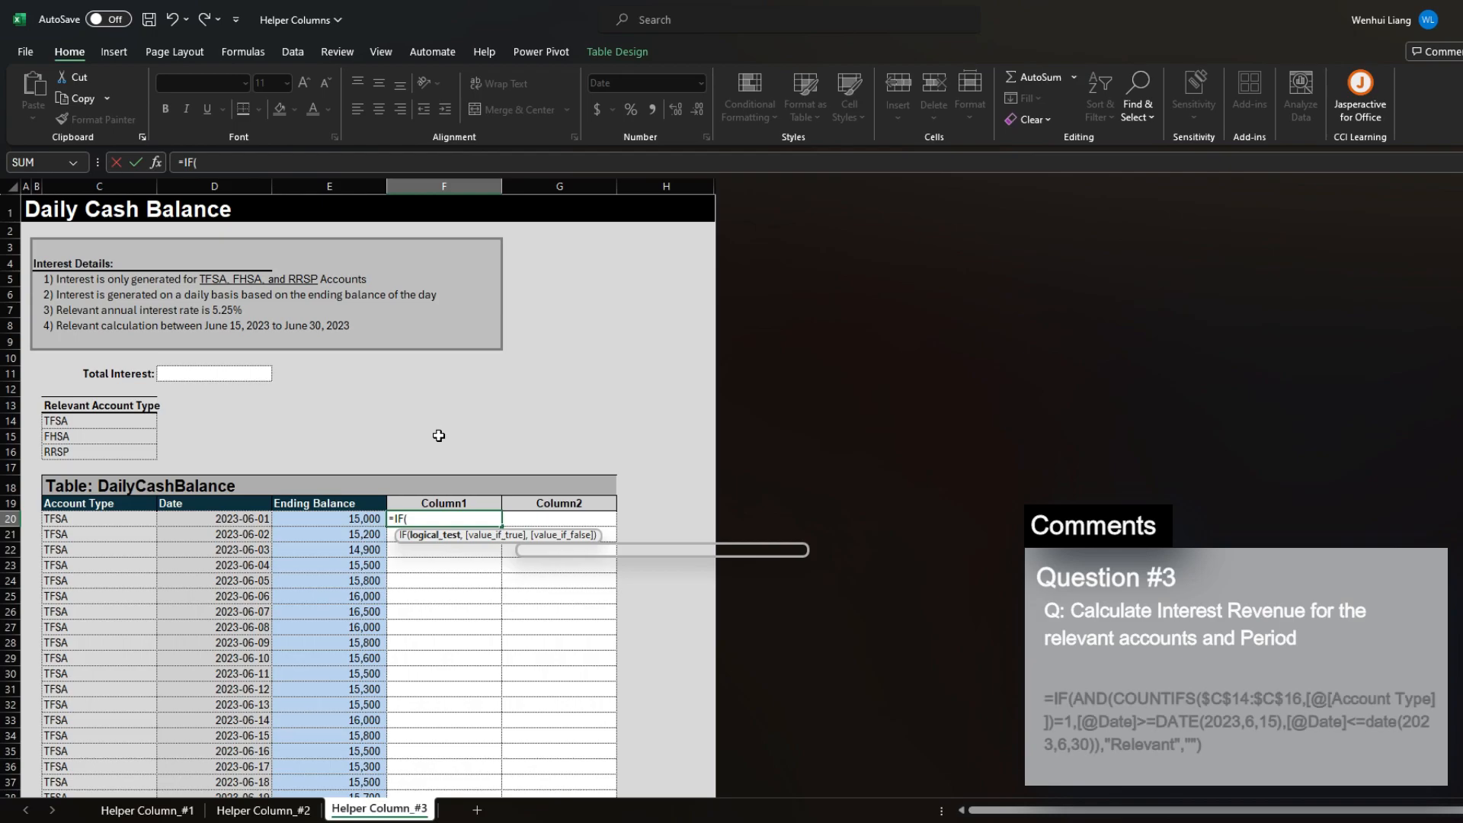
text(AND(COUNTI)
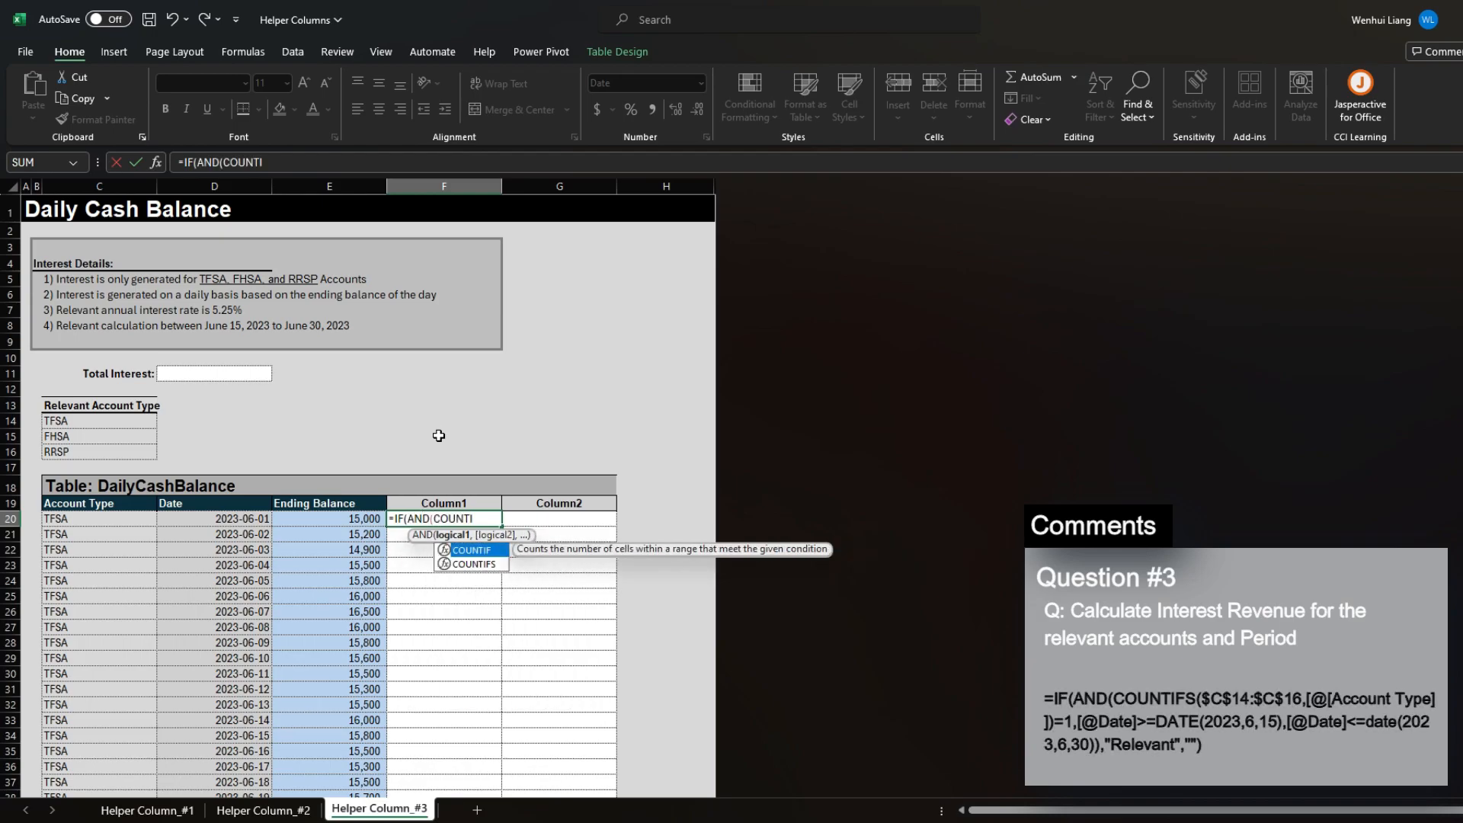
text(FS()
key(Left)
key(Left)
key(Up)
key(Up)
key(Up)
key(Up)
key(Left)
key(Up)
key(Up)
key(ctrl+shift+Down)
key(F4)
text(,)
key(Left)
key(Left)
key(Left)
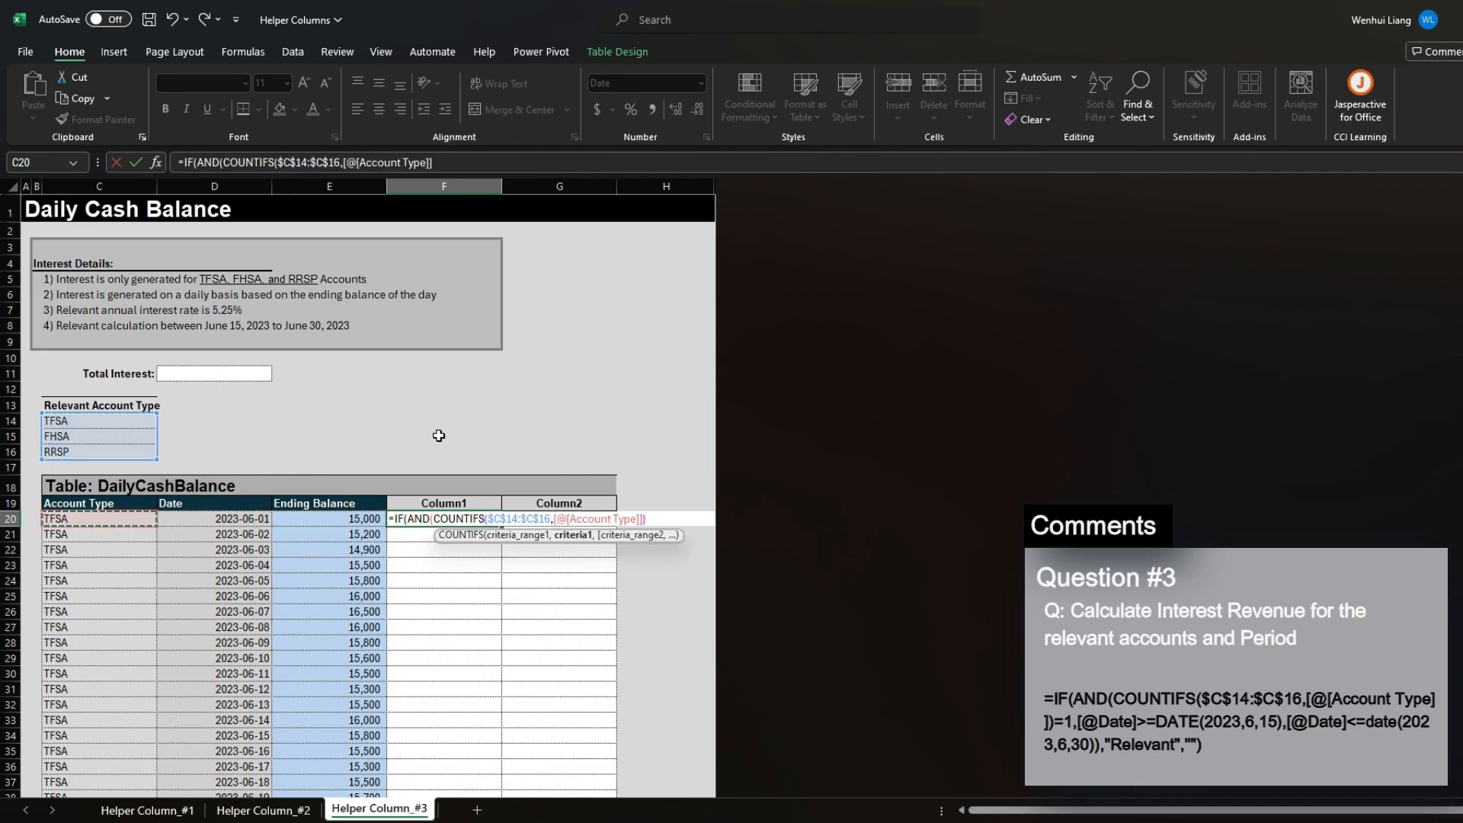
text()=1)
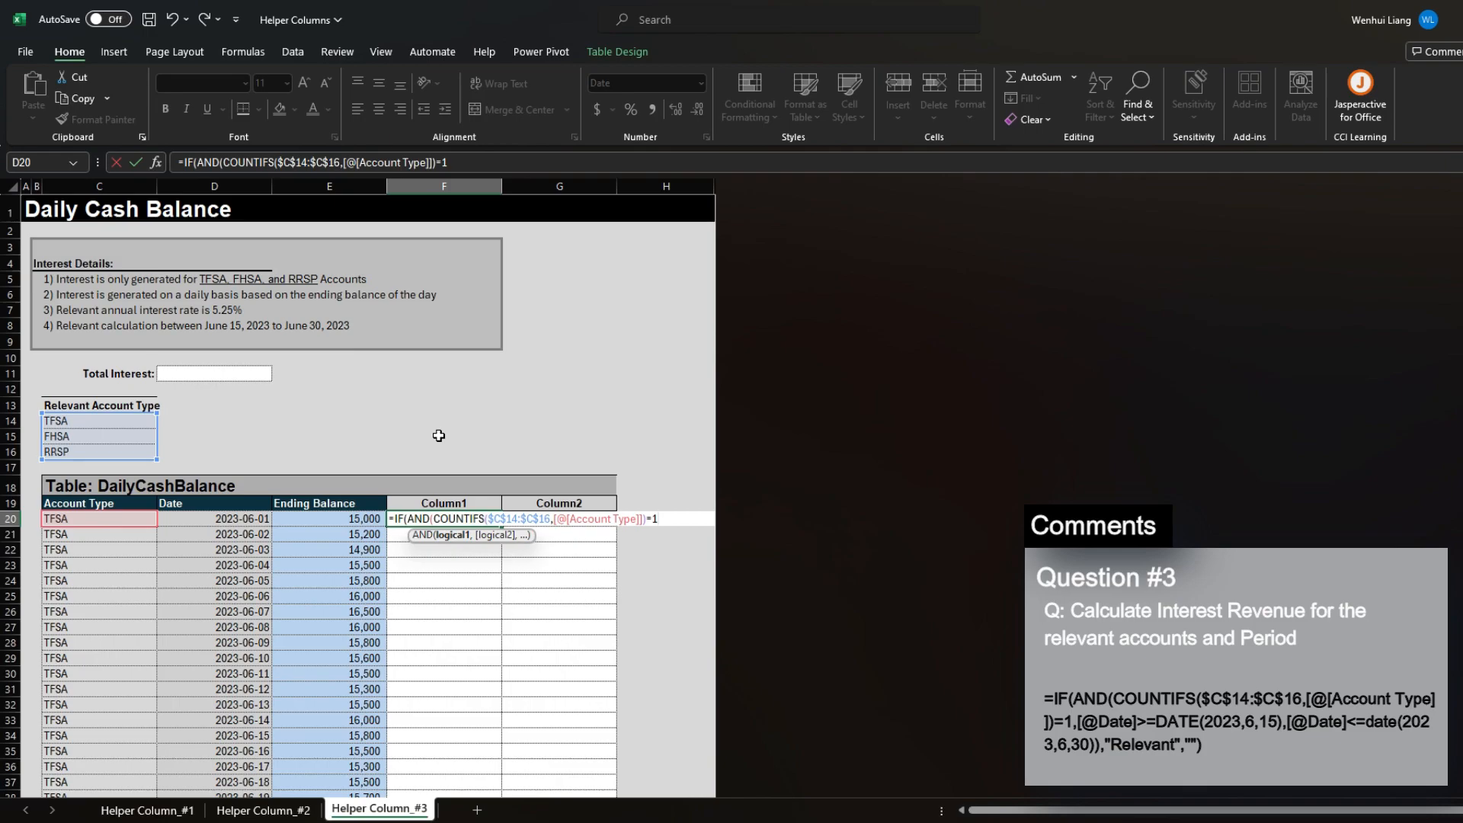
text(,)
key(Left)
key(Left)
text(>)
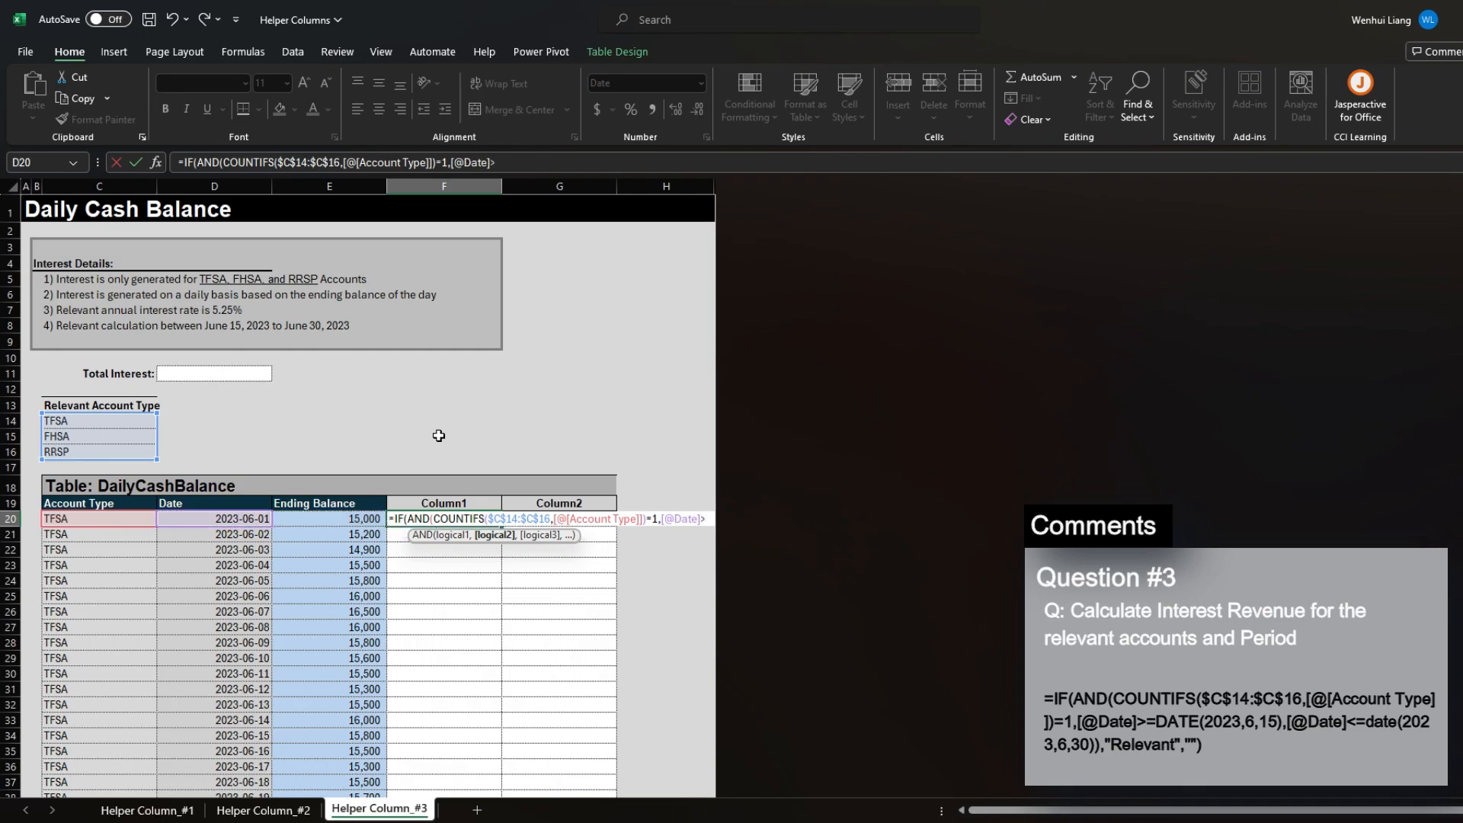
text(=date(2023,)
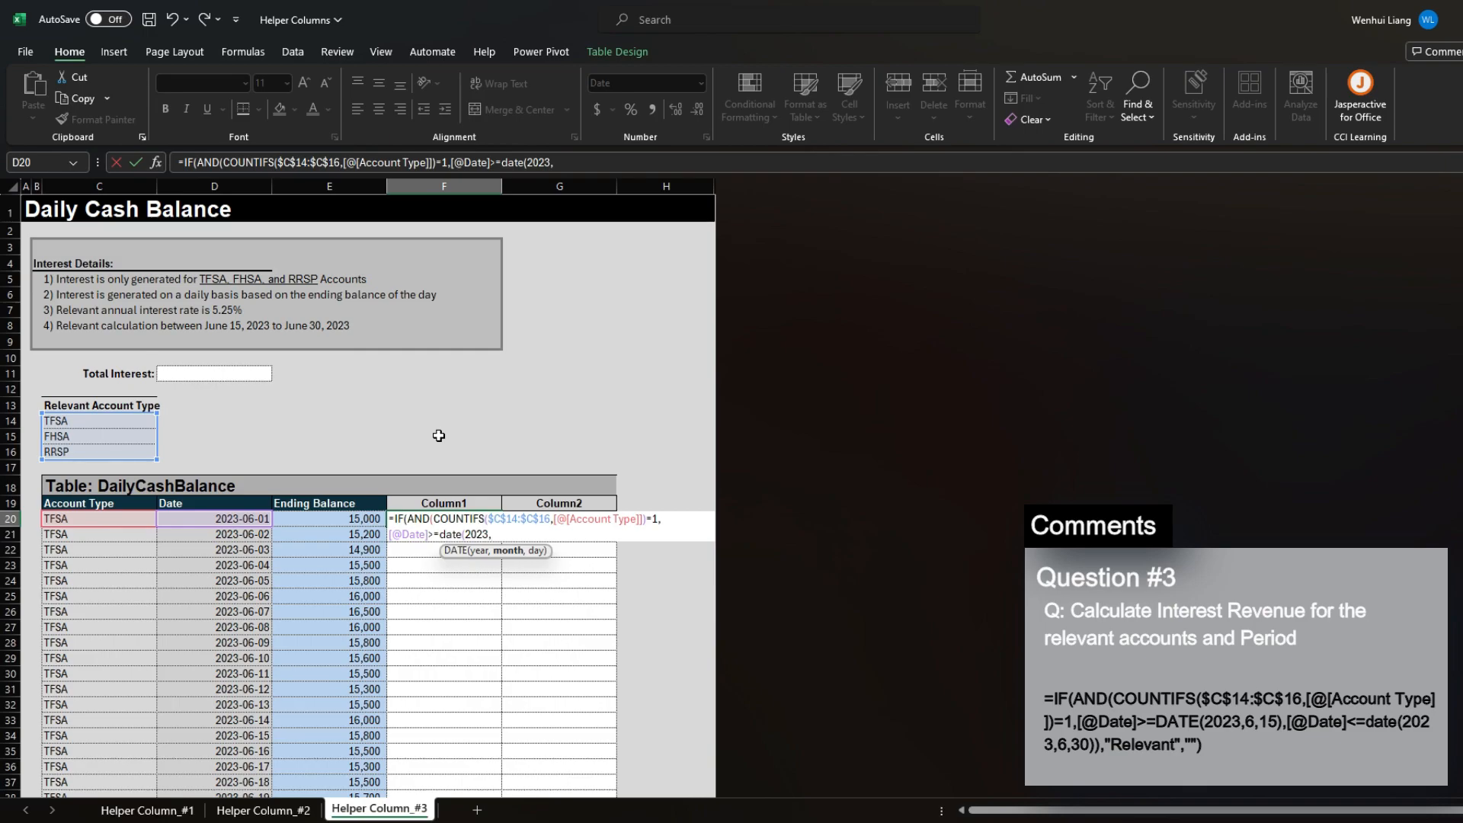
text(6,15),)
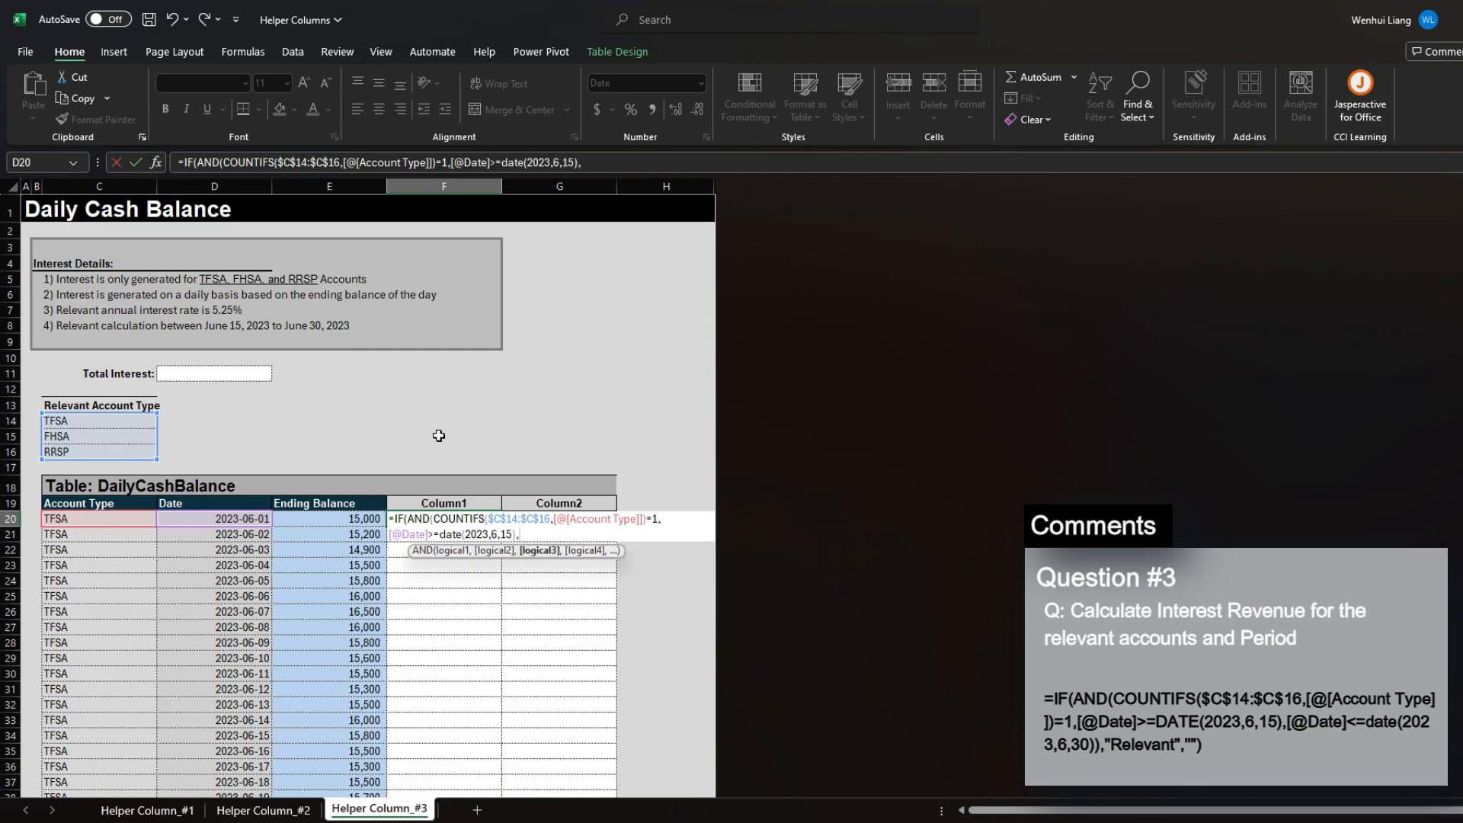
key(Left)
key(Left)
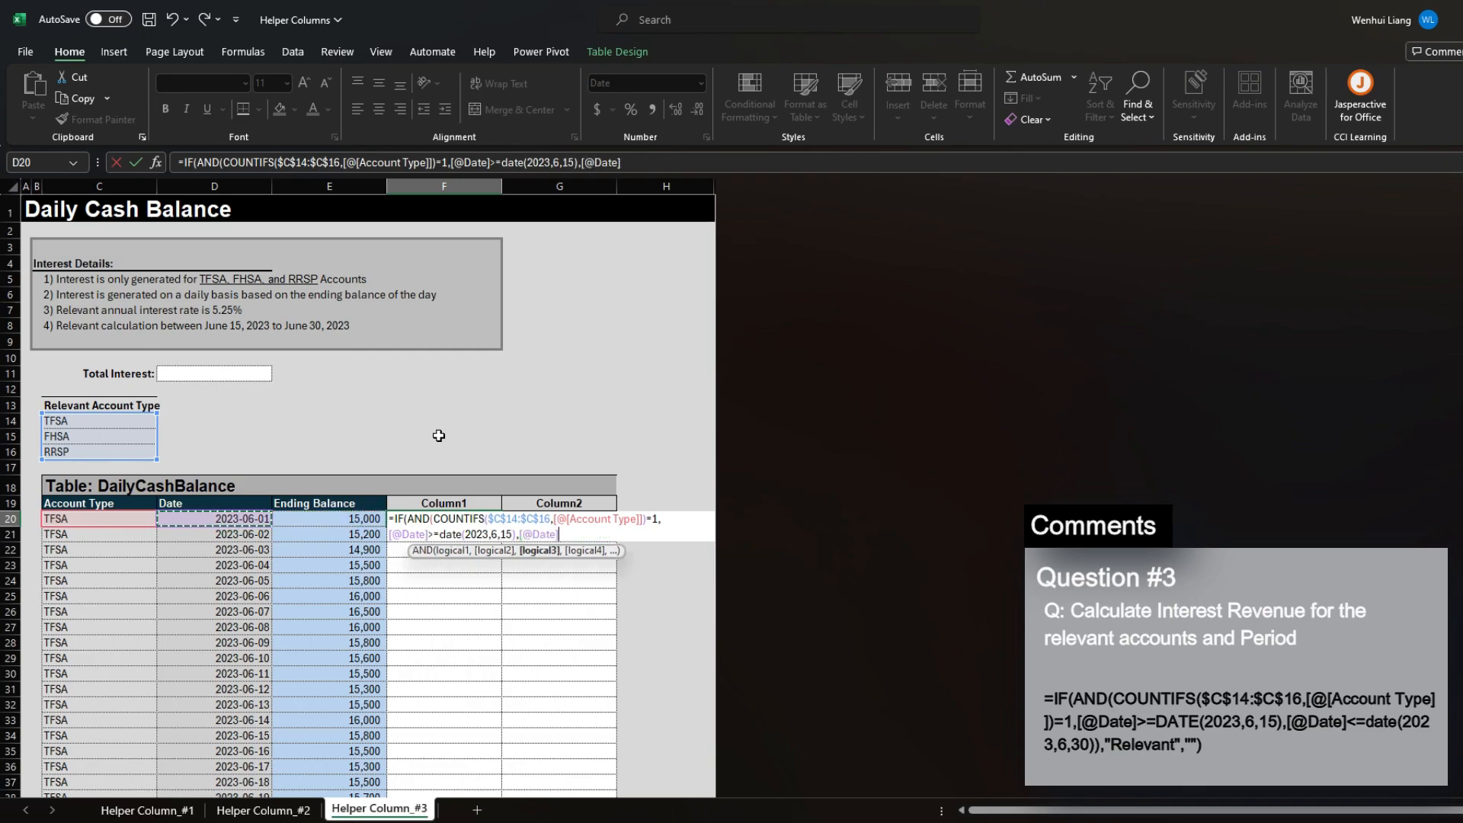
text(<=date(2023,)
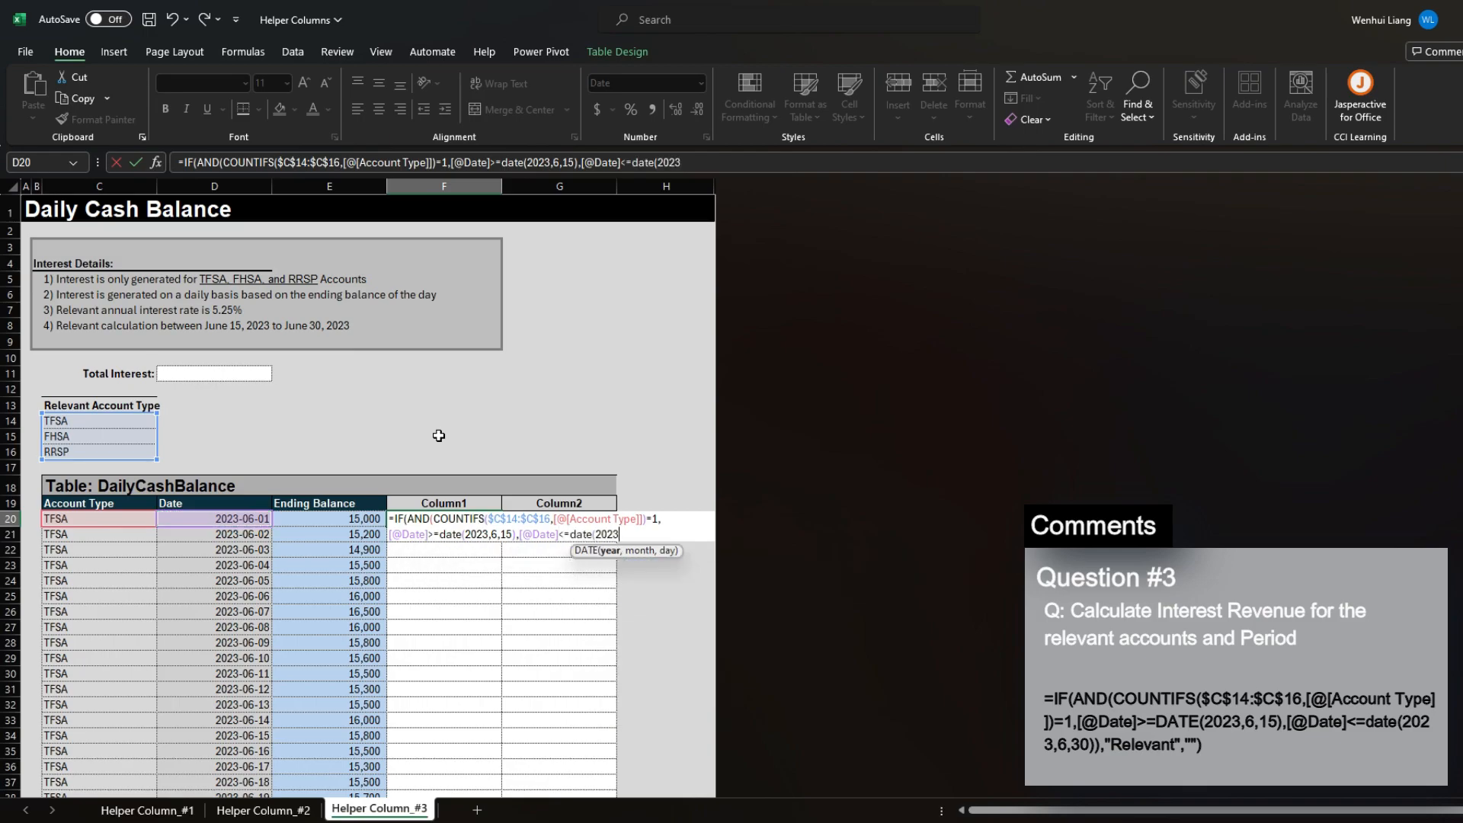
text(6,30))
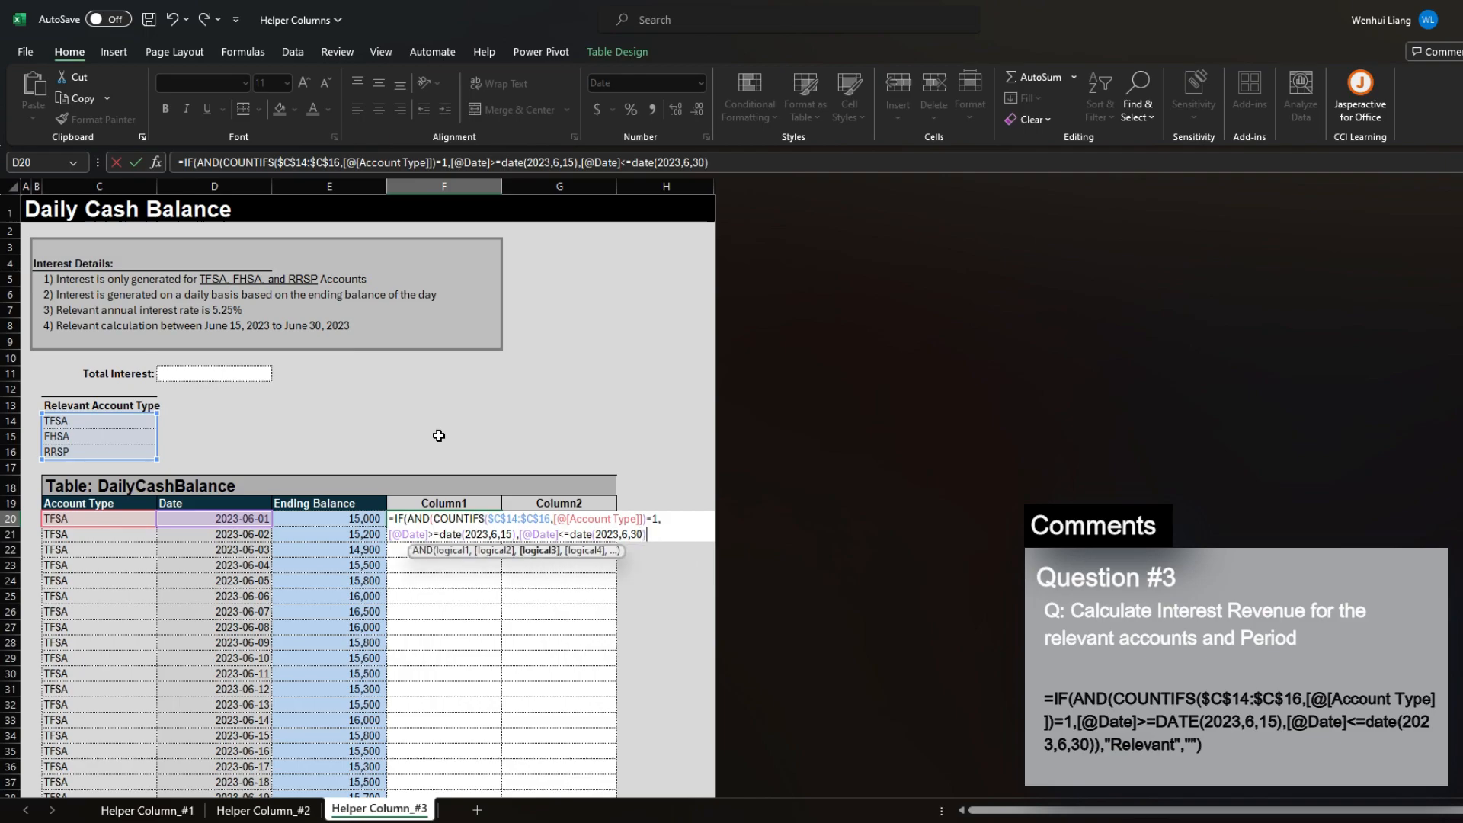
text(),"Re)
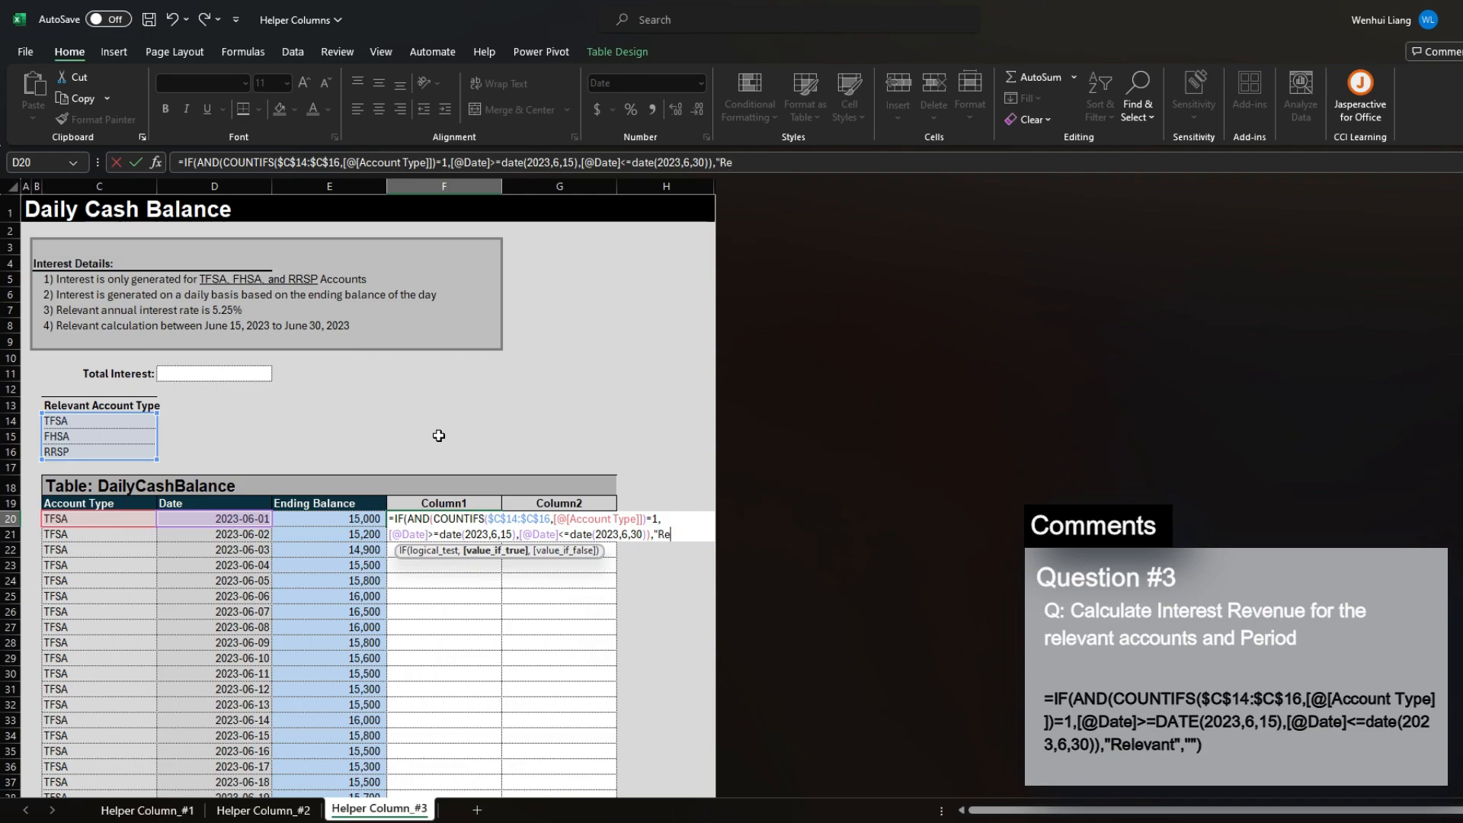
text(levant",""))
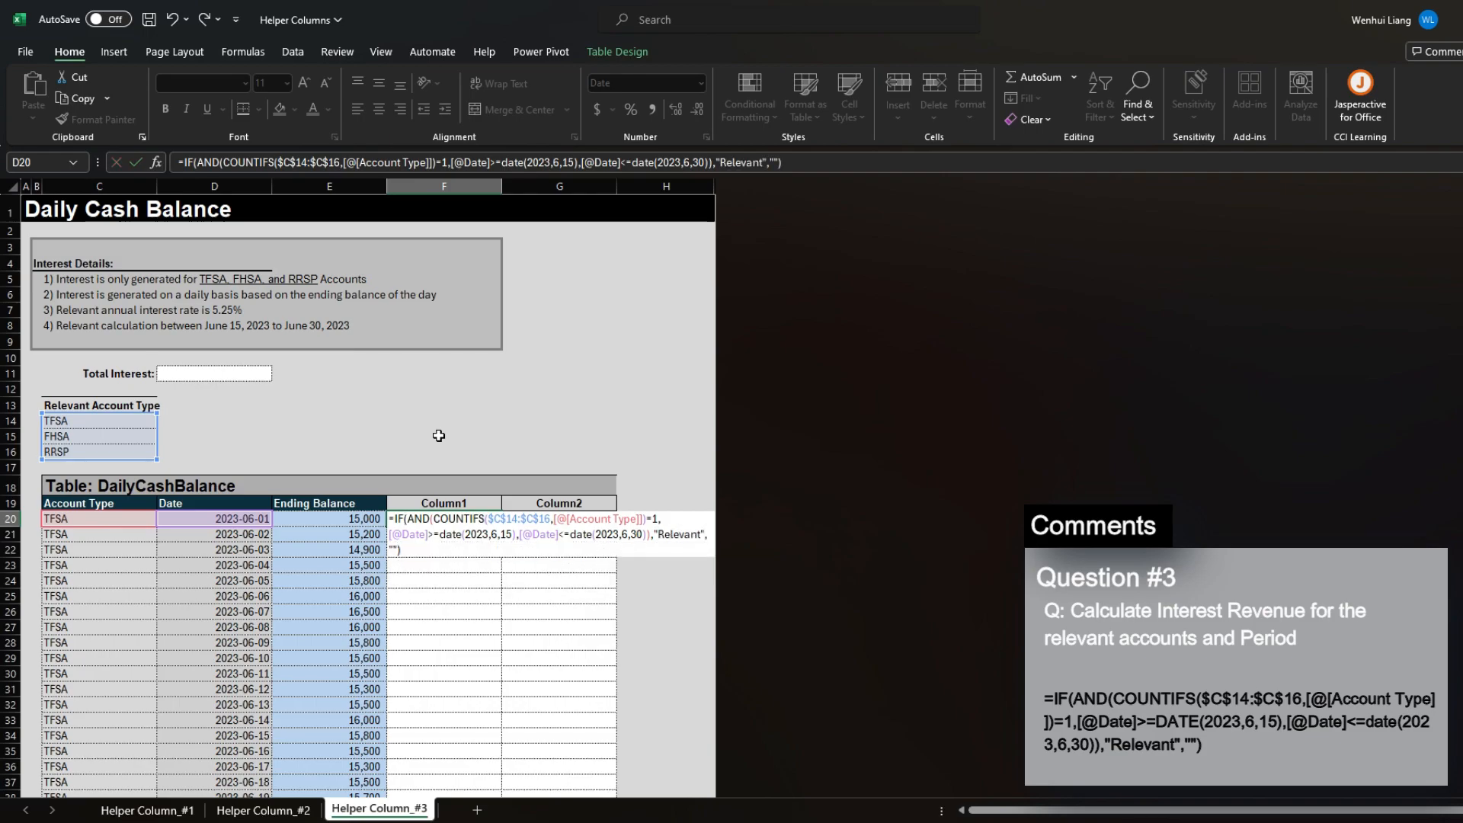
key(ctrl+Return)
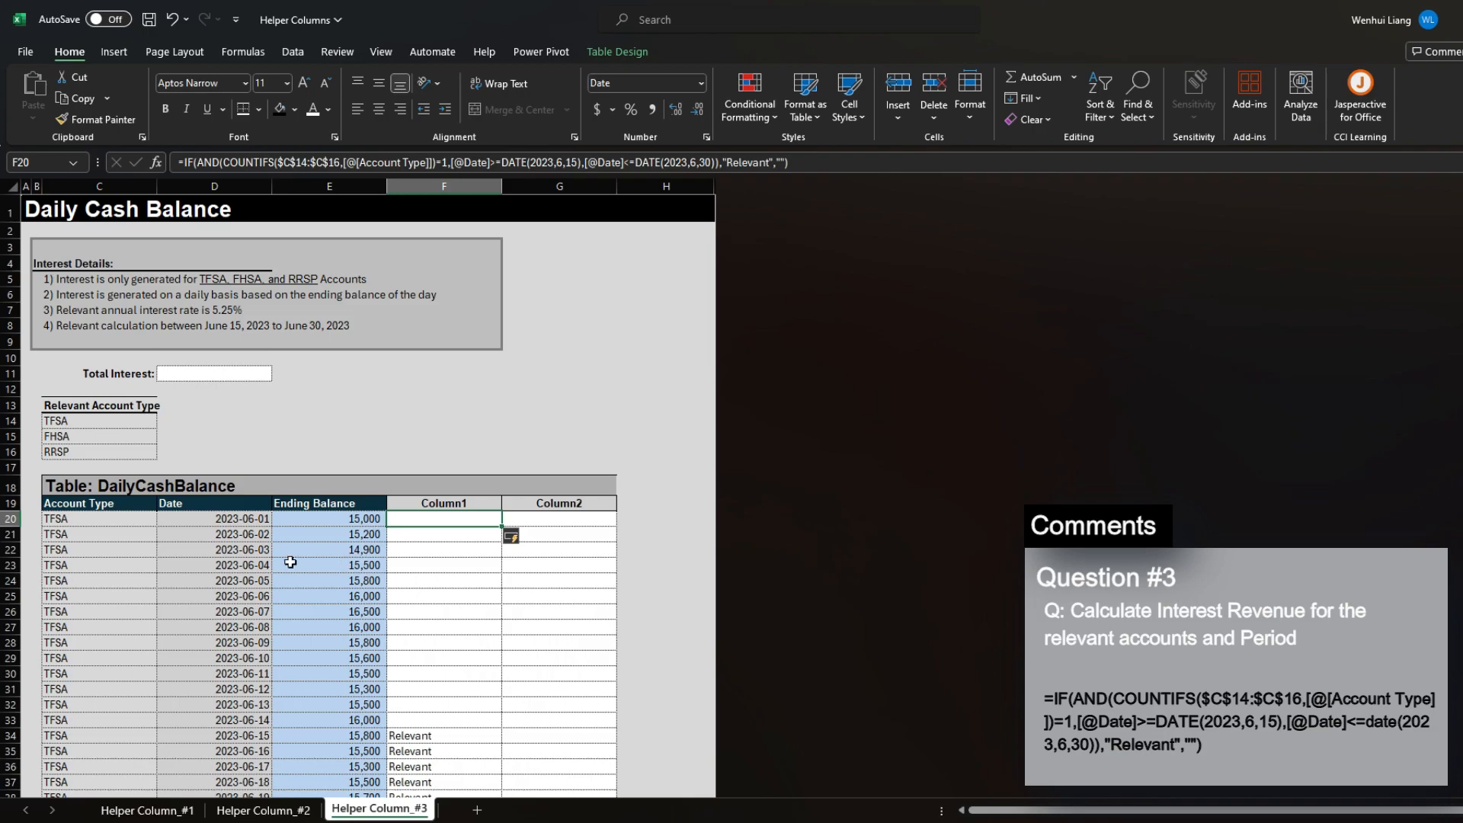
double_click(464, 516)
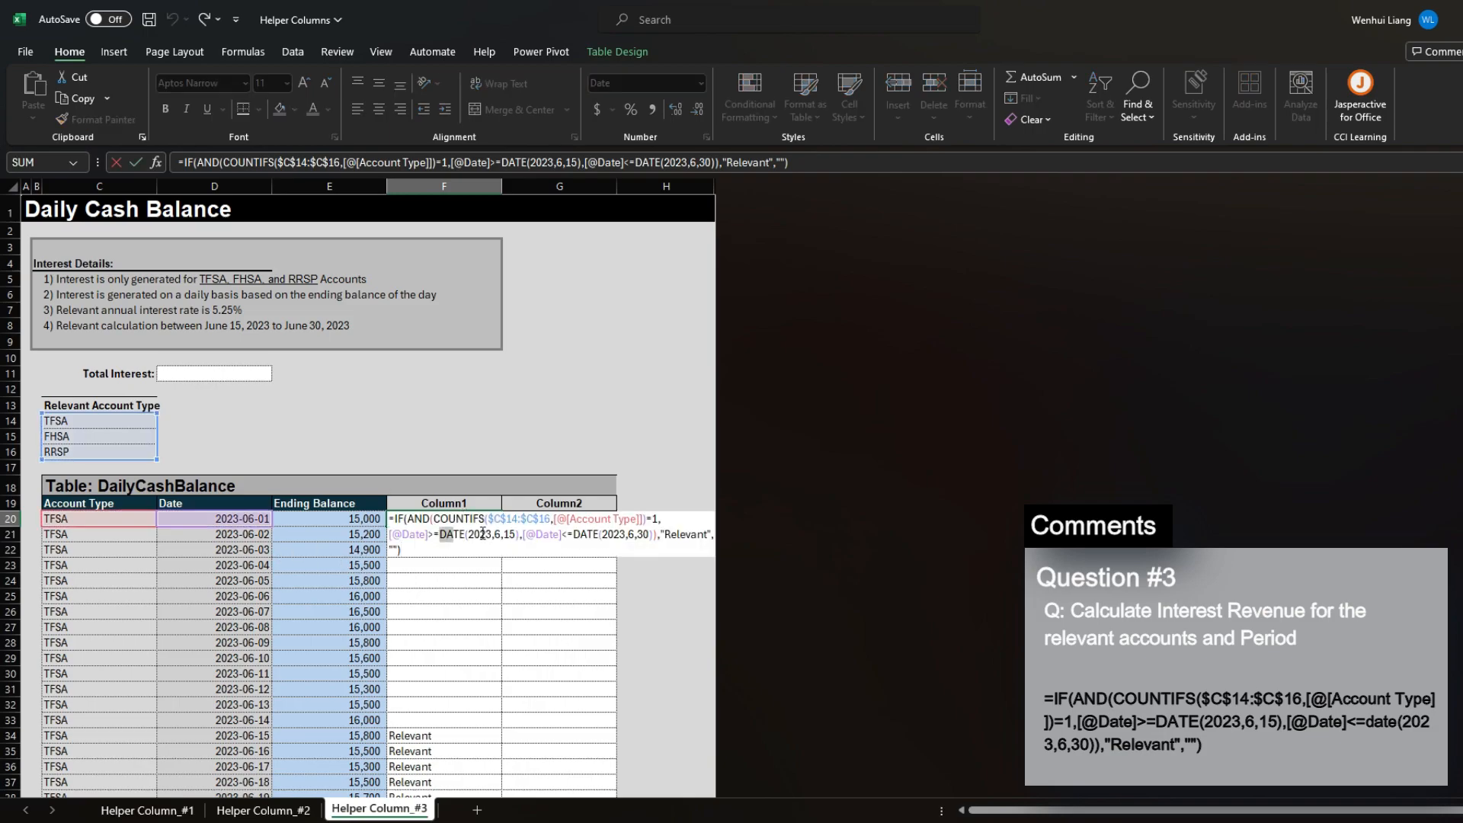
key(ctrl+Return)
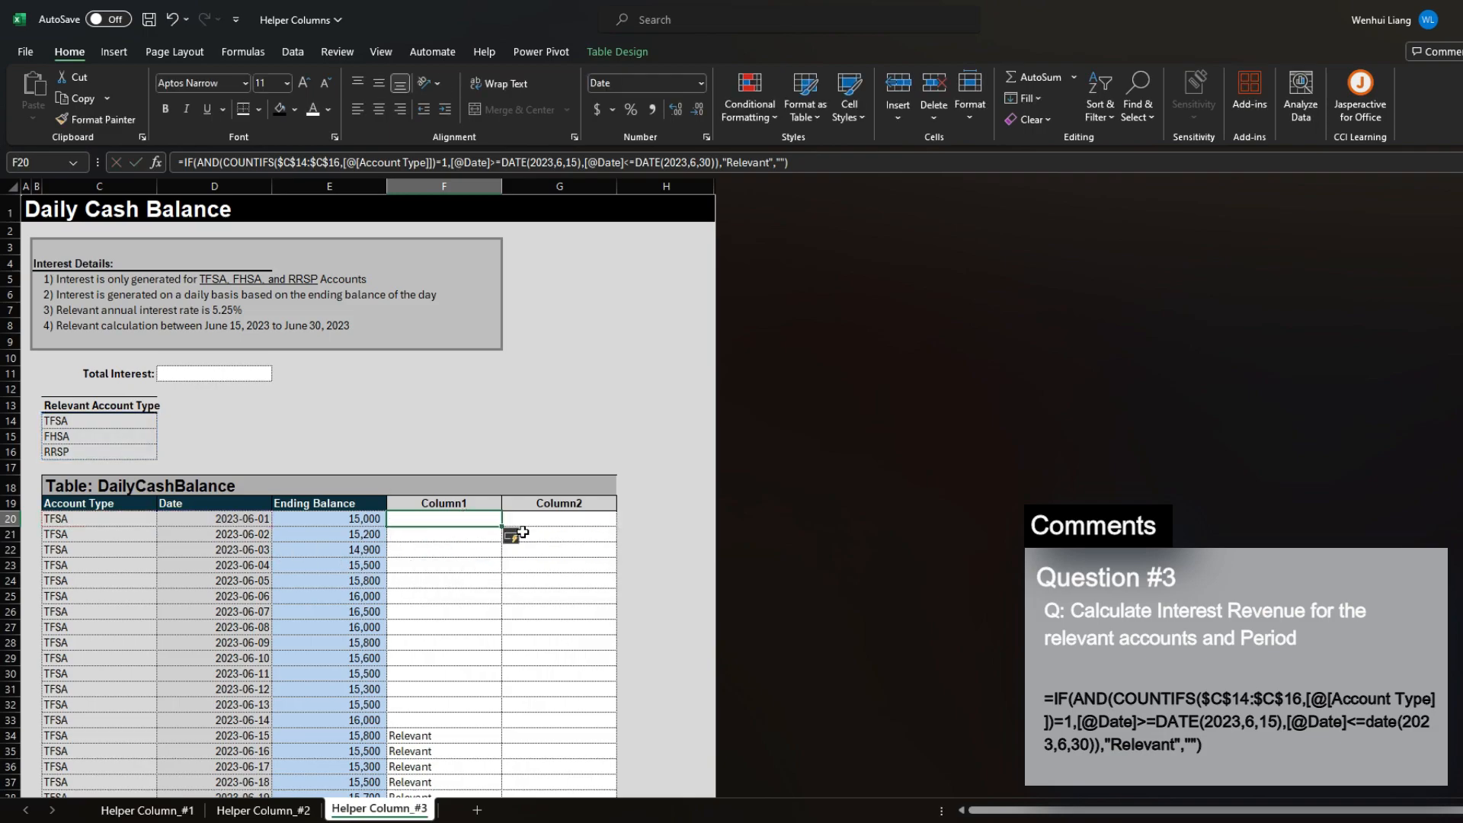
Copy the Relevant Account Type header to D13 and change its text to "Date"
click(194, 408)
key(Left)
key(ctrl+c)
click(194, 412)
key(ctrl+v)
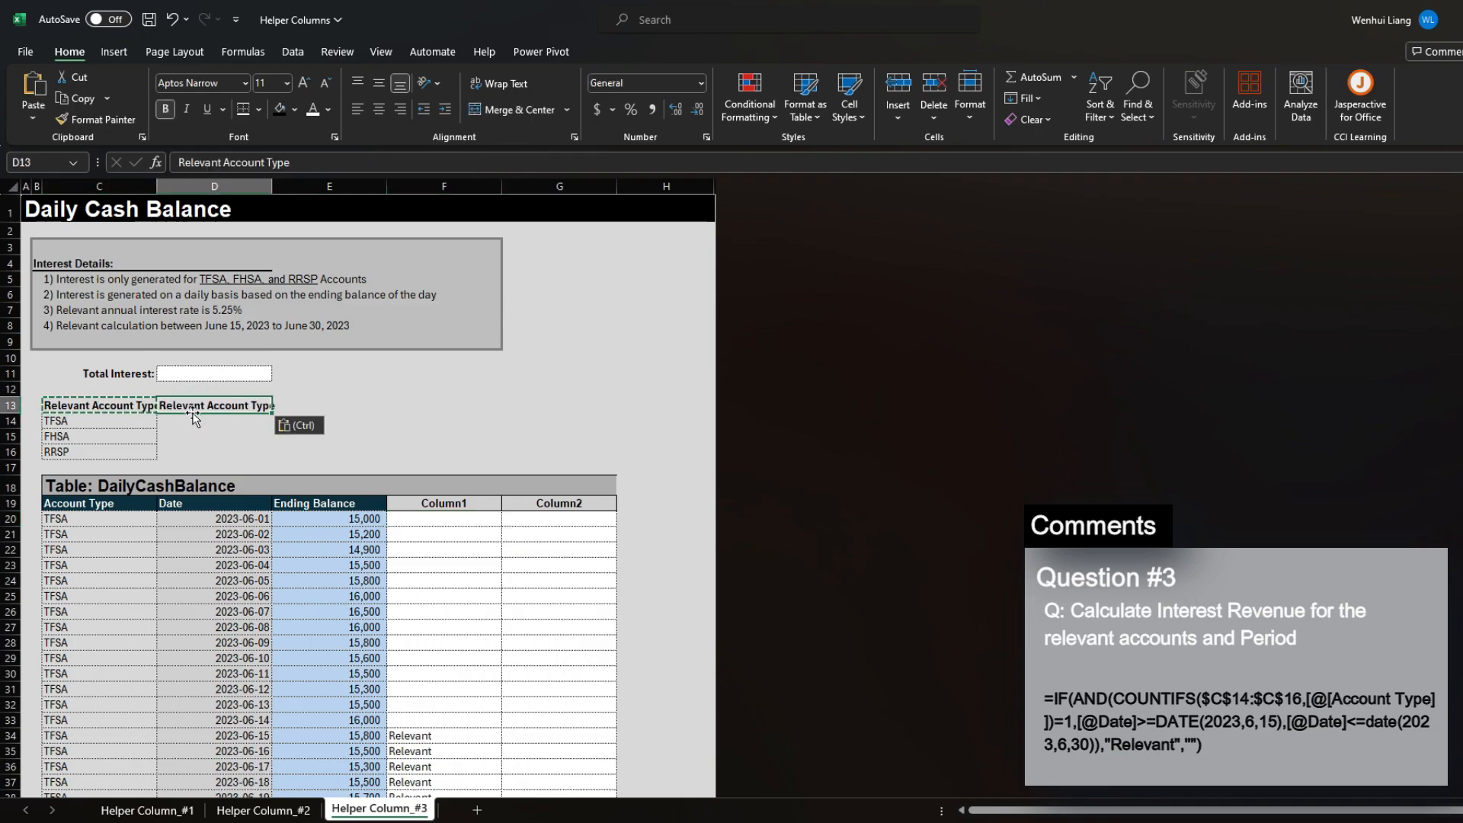
text(Date)
key(Return)
Apply the account list's cell format to D14:D15 and enter June 15, 2023 and June 30, 2023
key(Left)
key(shift+Down)
key(ctrl+c)
key(Right)
key(ctrl+v)
text(June 15, 2023)
key(Return)
text(June)
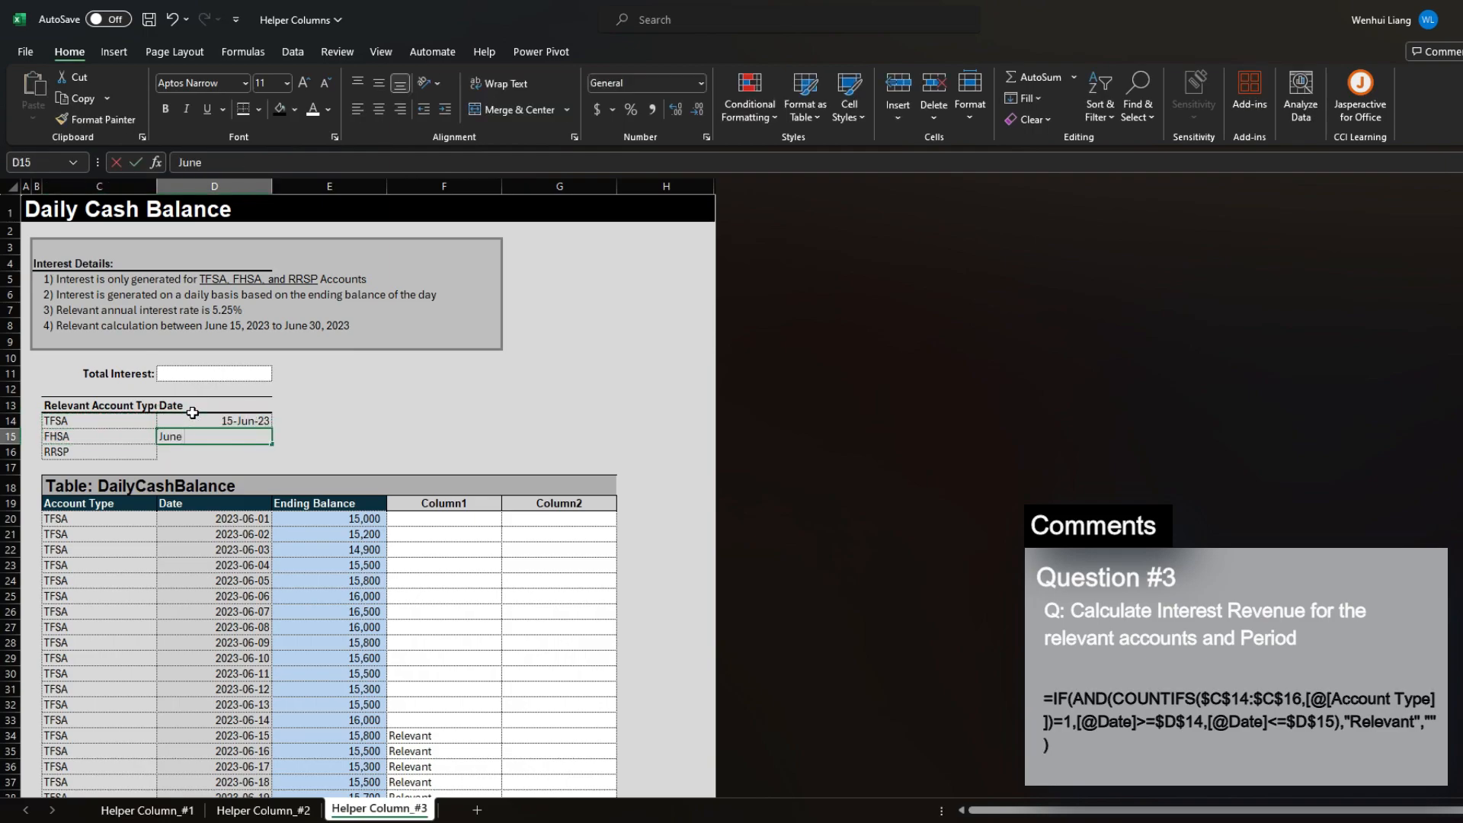
text( 30, 2023)
key(Return)
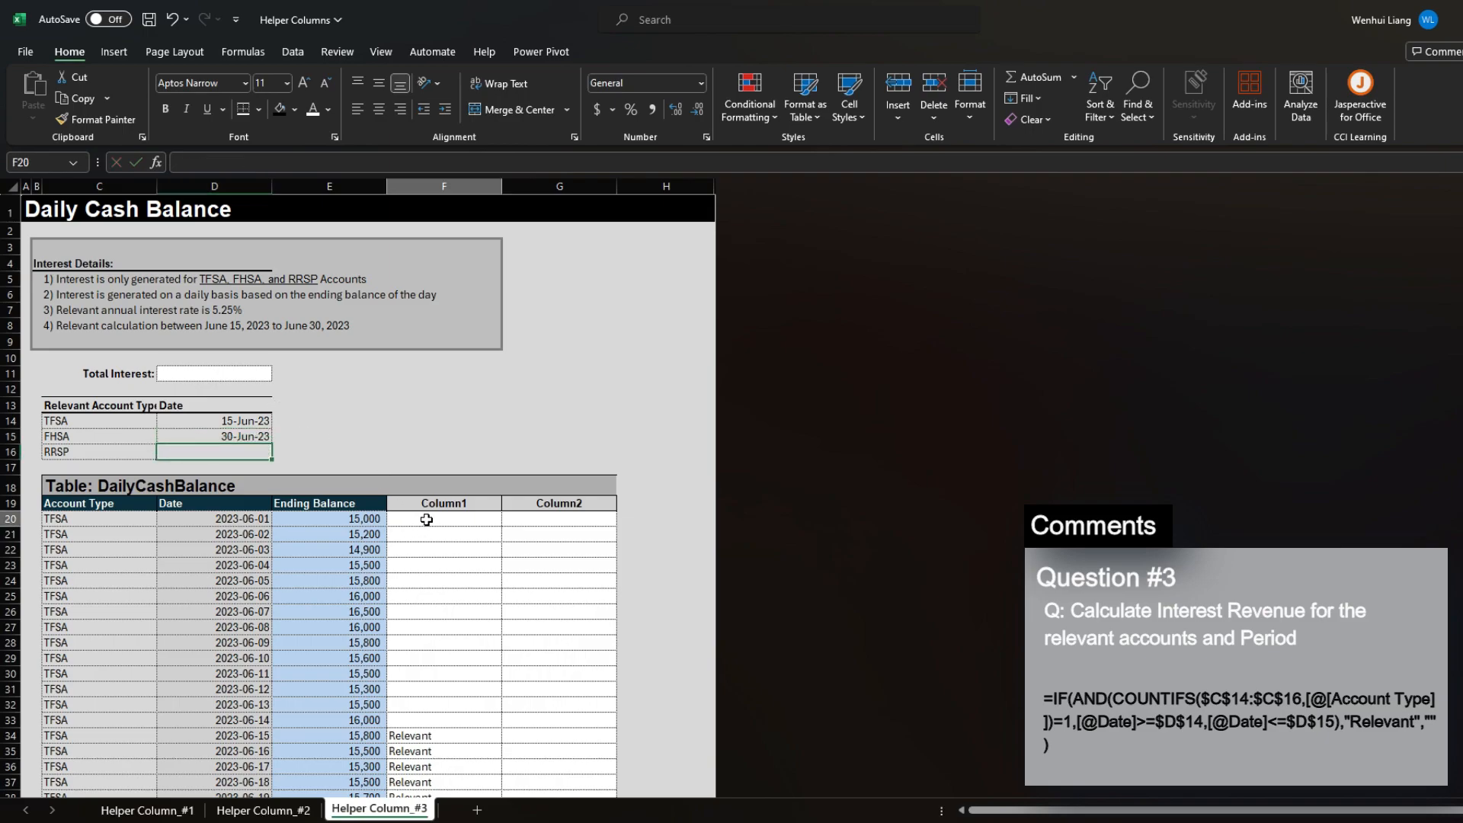
Replace the two hard-coded DATE functions in the F20 formula with the absolute references $D$14 and $D$15
double_click(425, 520)
drag(440, 535, 519, 536)
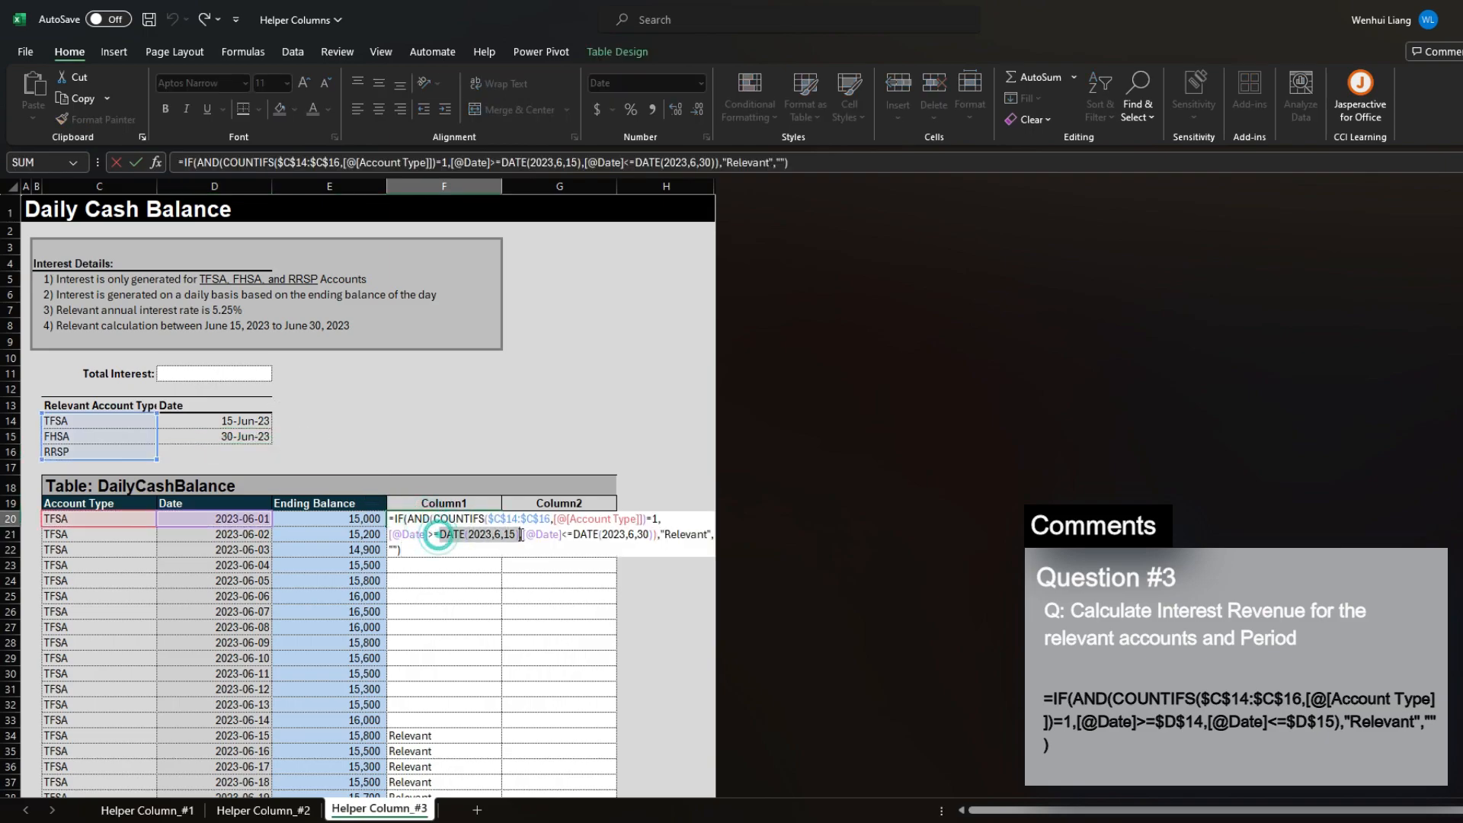
key(Delete)
click(236, 421)
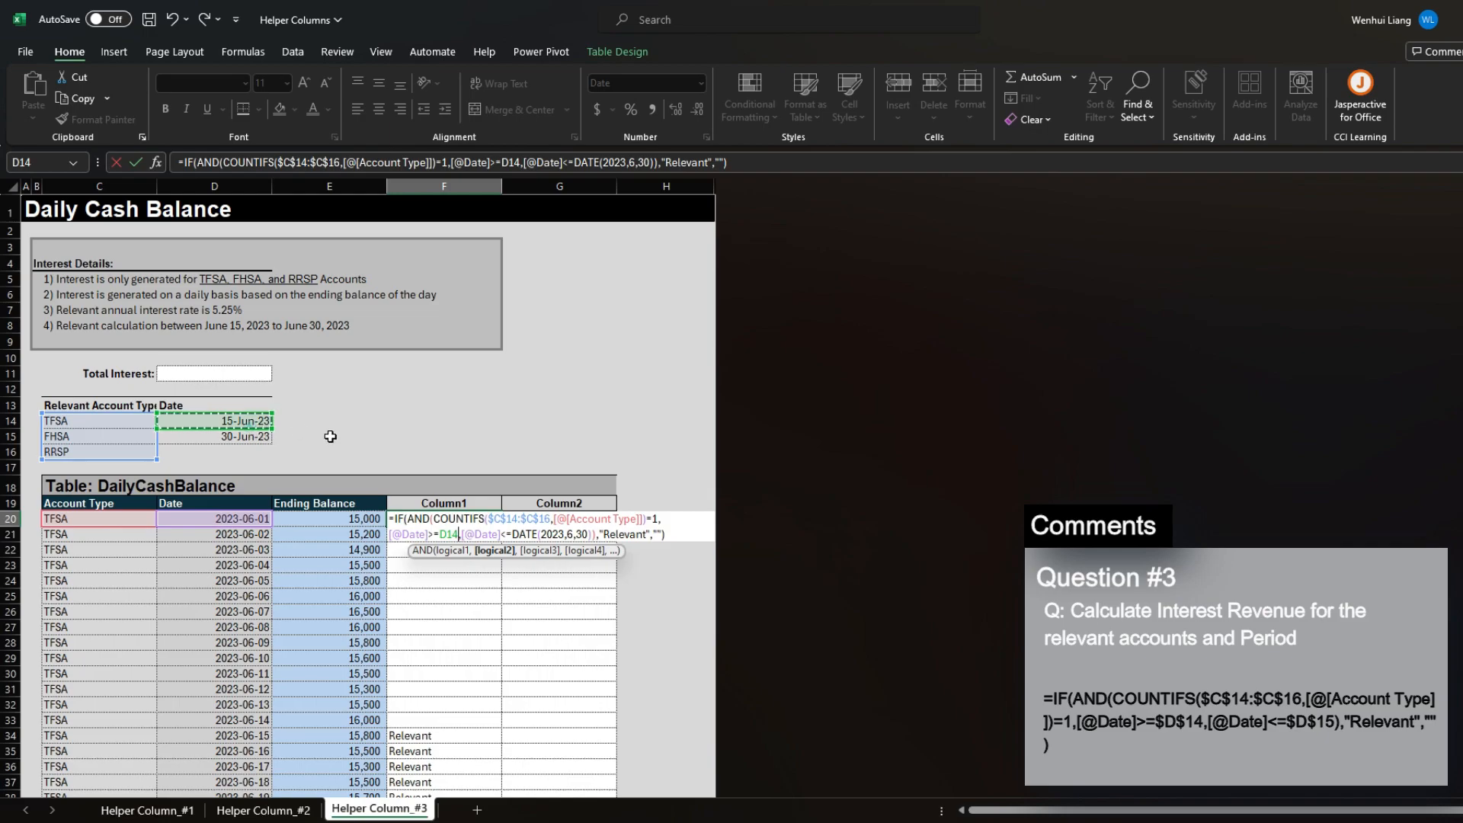
key(F4)
drag(524, 534, 607, 534)
key(Delete)
click(262, 435)
key(F4)
key(Return)
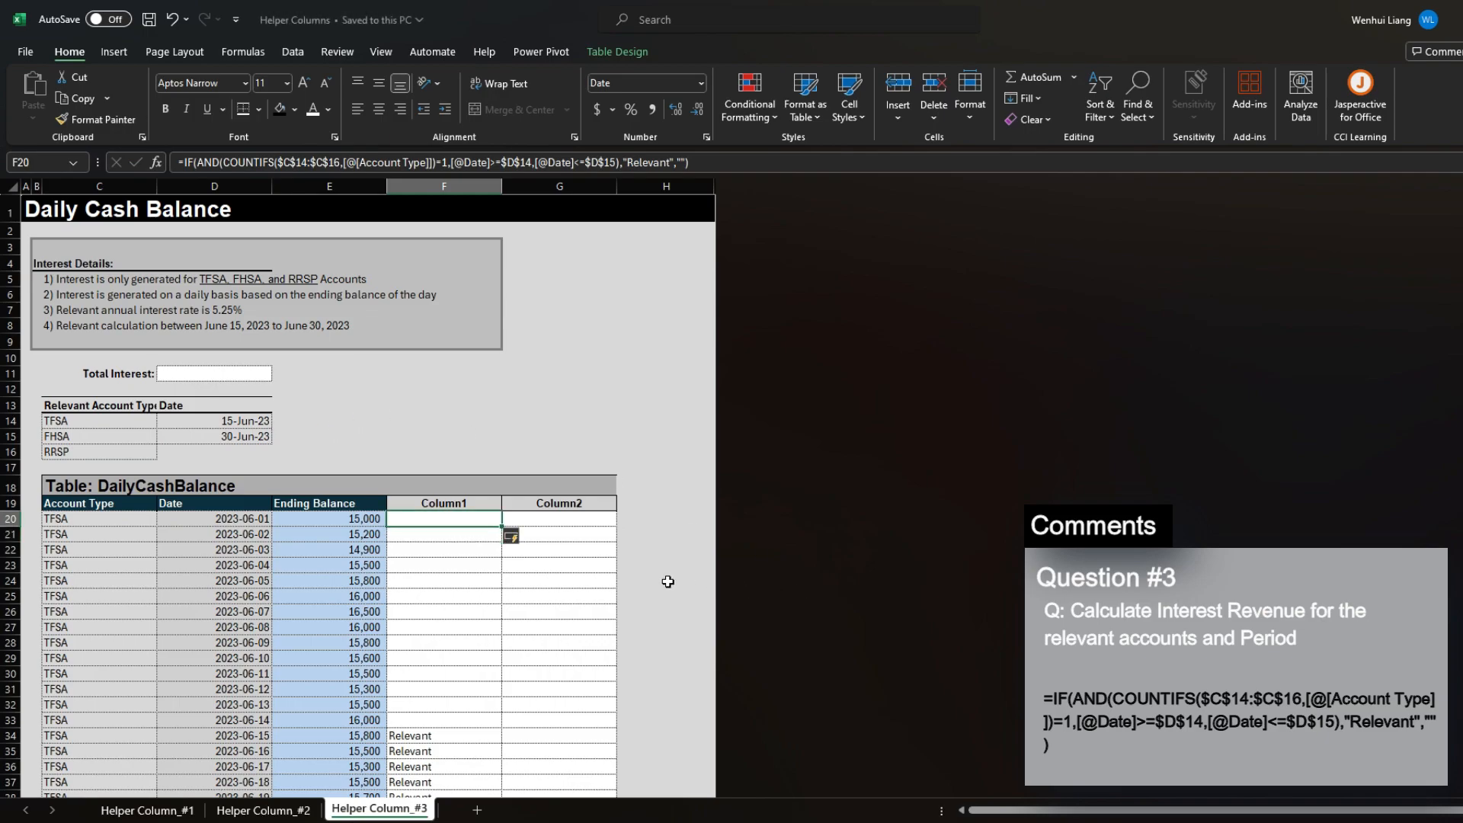
Check the Relevant flags in Column1 against the listed account types and date limits
scroll(666, 582, down, 6)
click(137, 461)
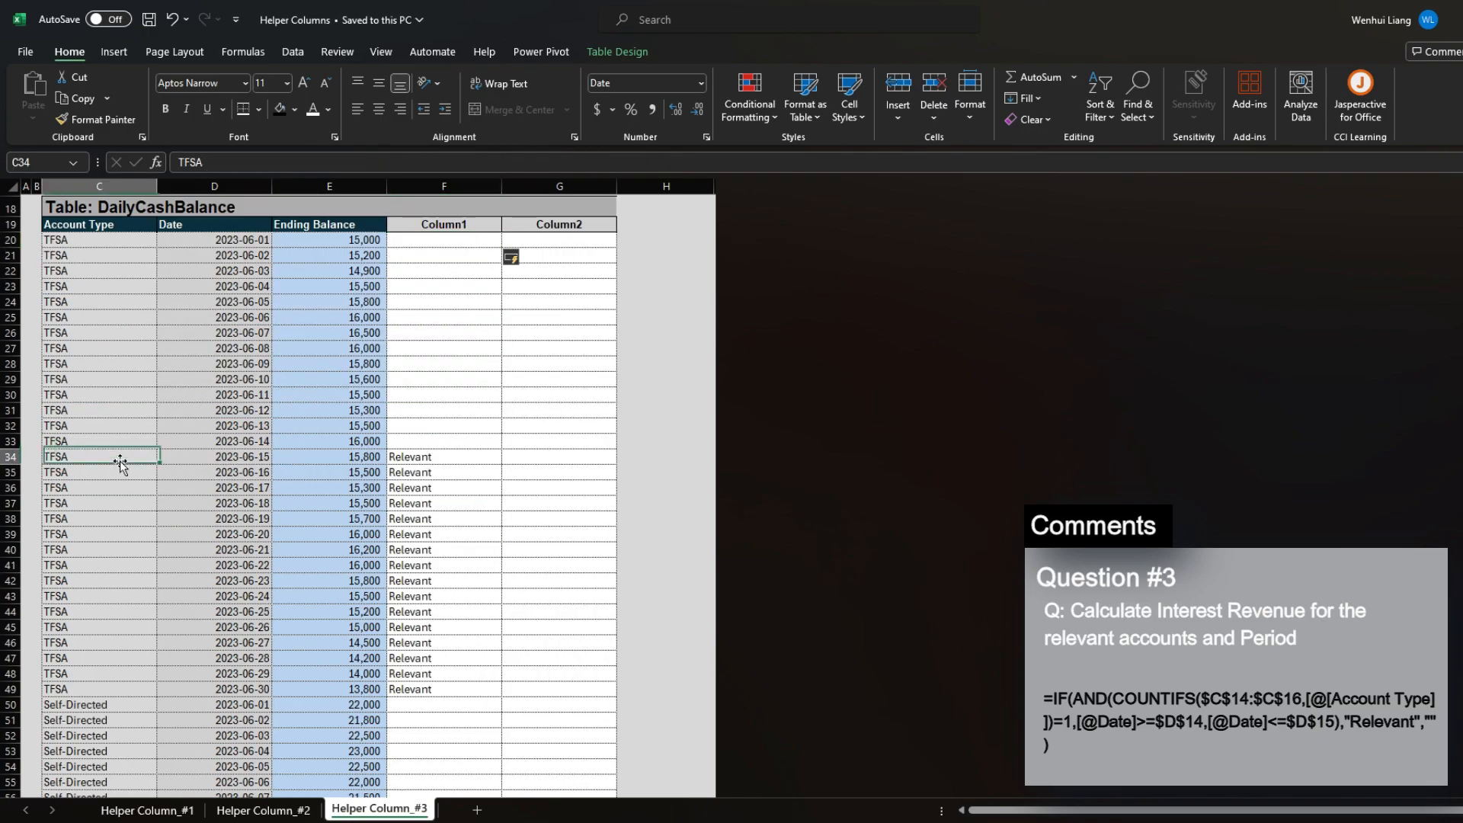
scroll(127, 460, up, 1)
scroll(127, 460, up, 3)
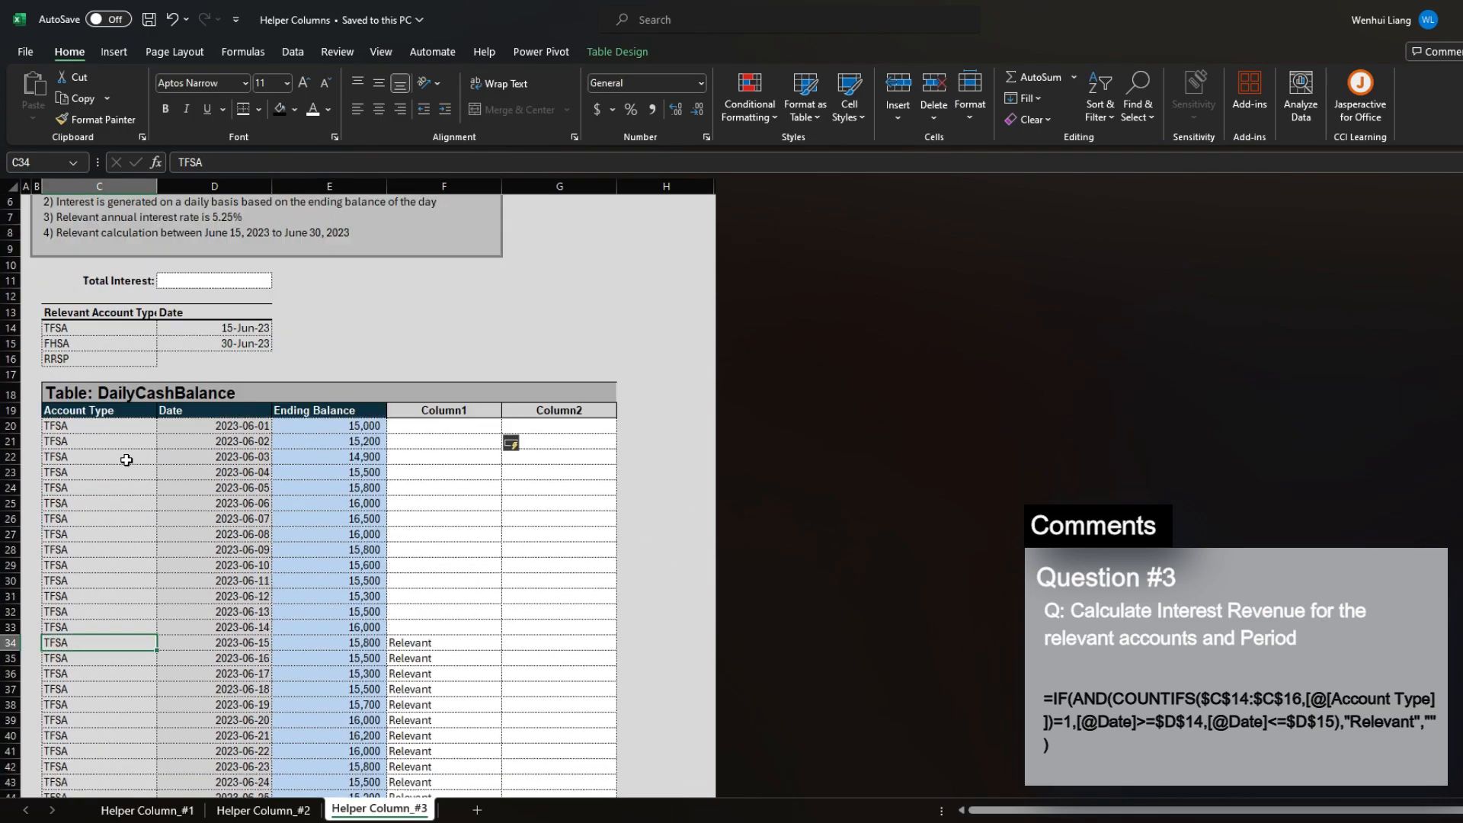
scroll(95, 409, up, 1)
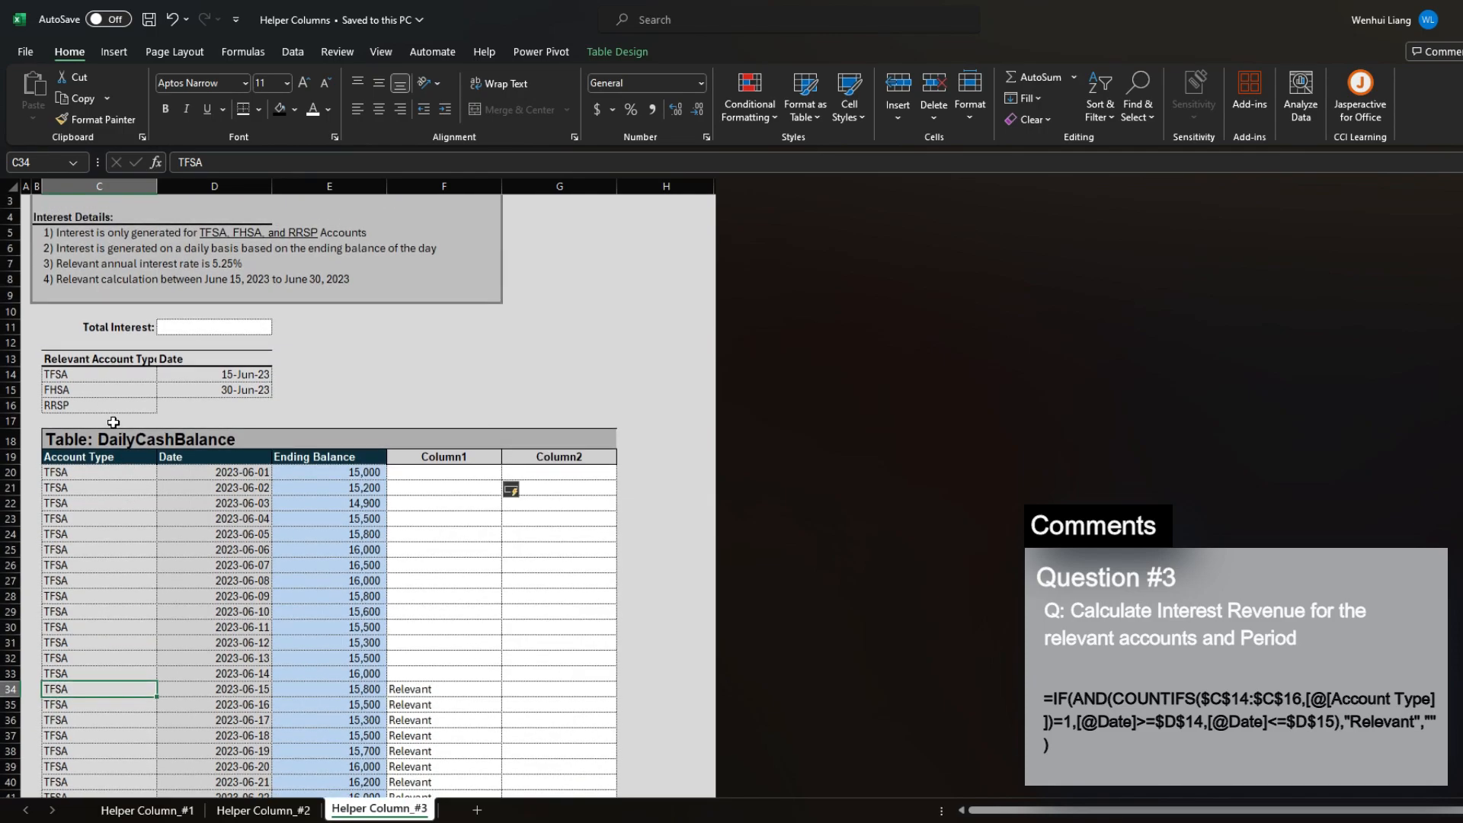
scroll(114, 423, down, 2)
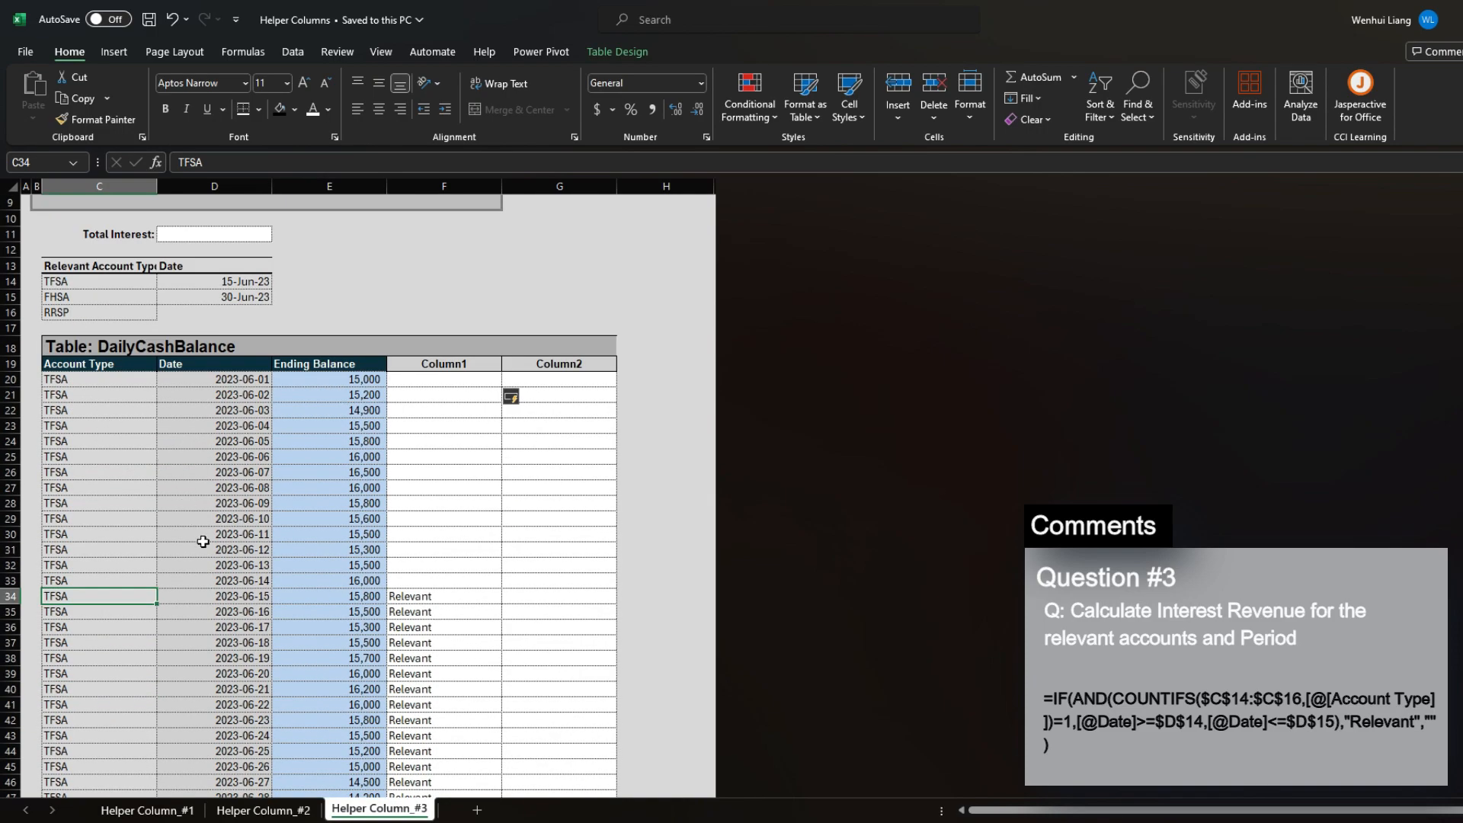
Compare the first TFSA block's dates from June 15 to June 30, 2023 with the Relevant flags beside them
click(231, 597)
scroll(232, 587, down, 3)
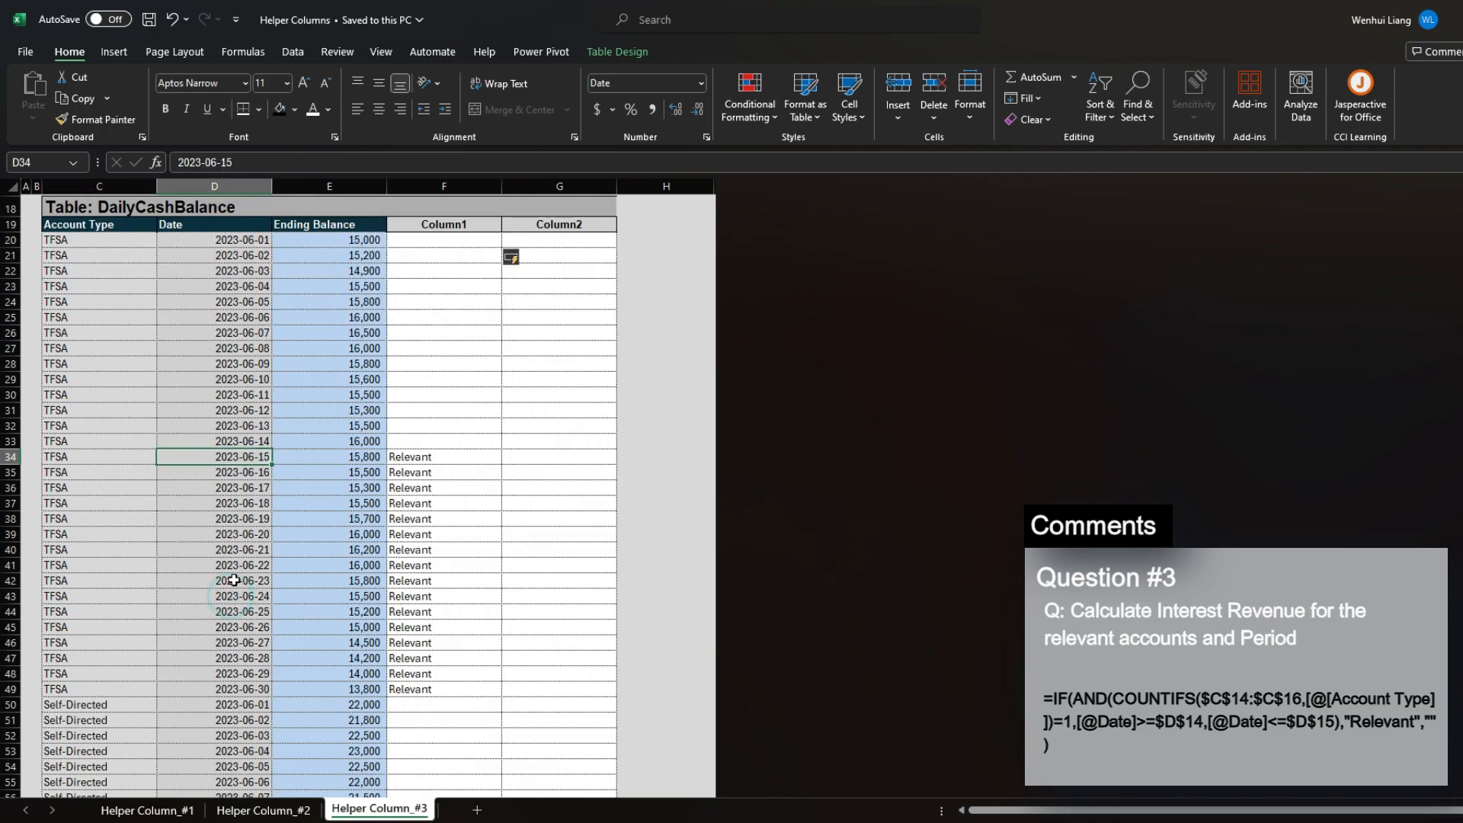
click(253, 688)
drag(451, 686, 441, 457)
scroll(569, 461, up, 4)
Rename the Column1 header to "Relevant Status" and the Column2 header to "Interest Calculation", and save the workbook
click(572, 412)
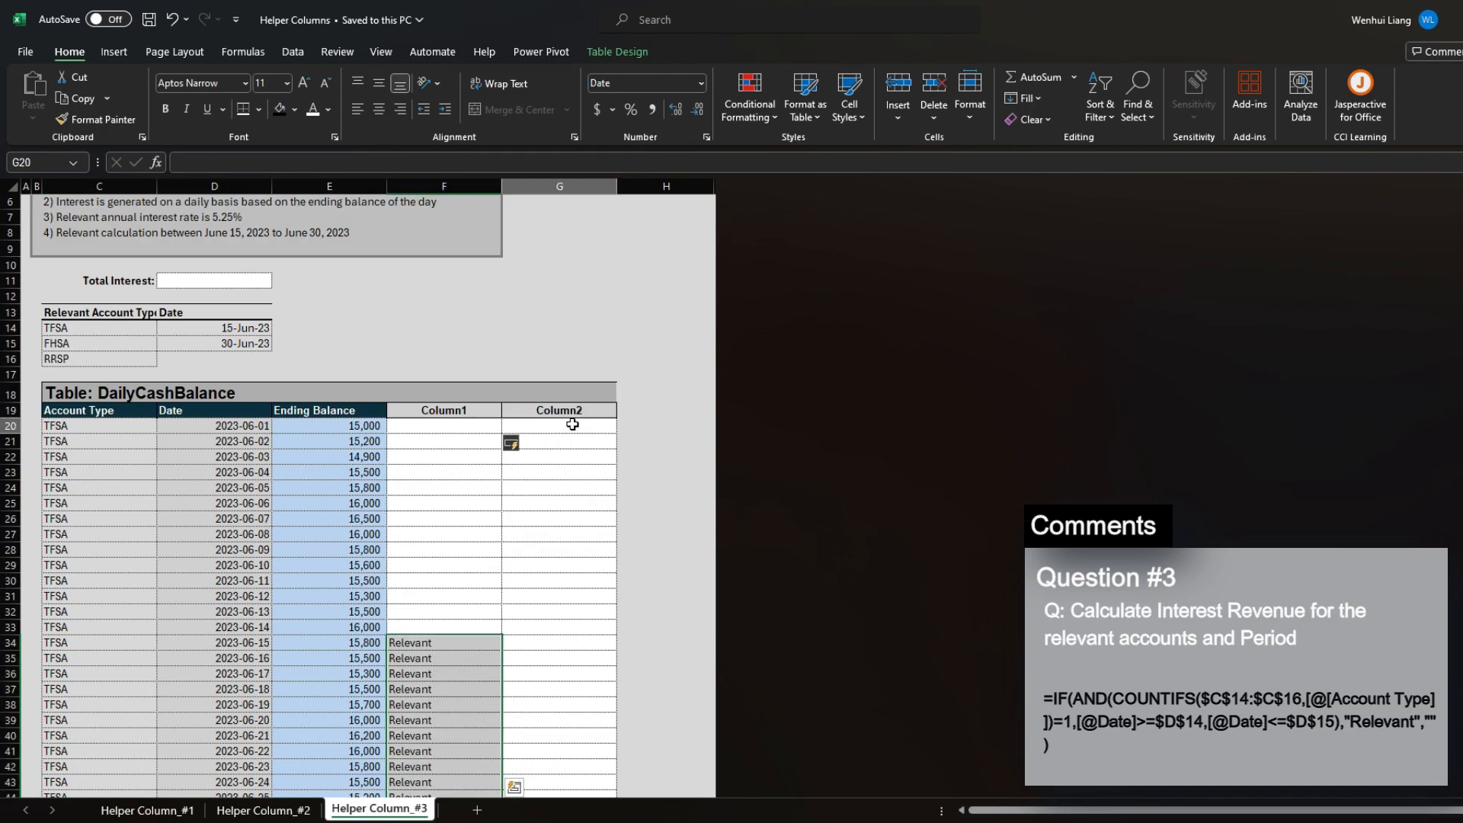
click(475, 411)
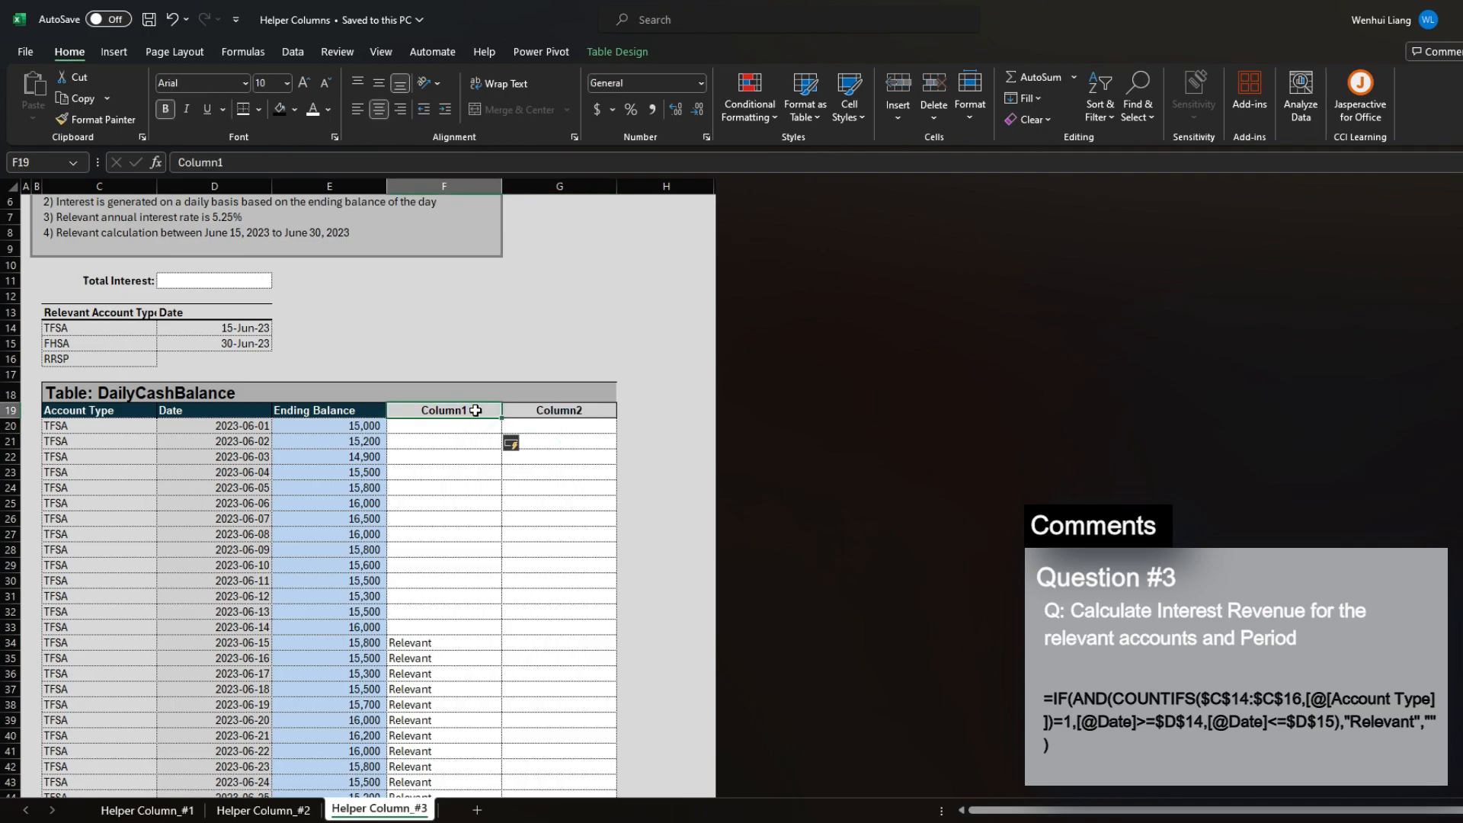
text(Relevant Status)
key(Return)
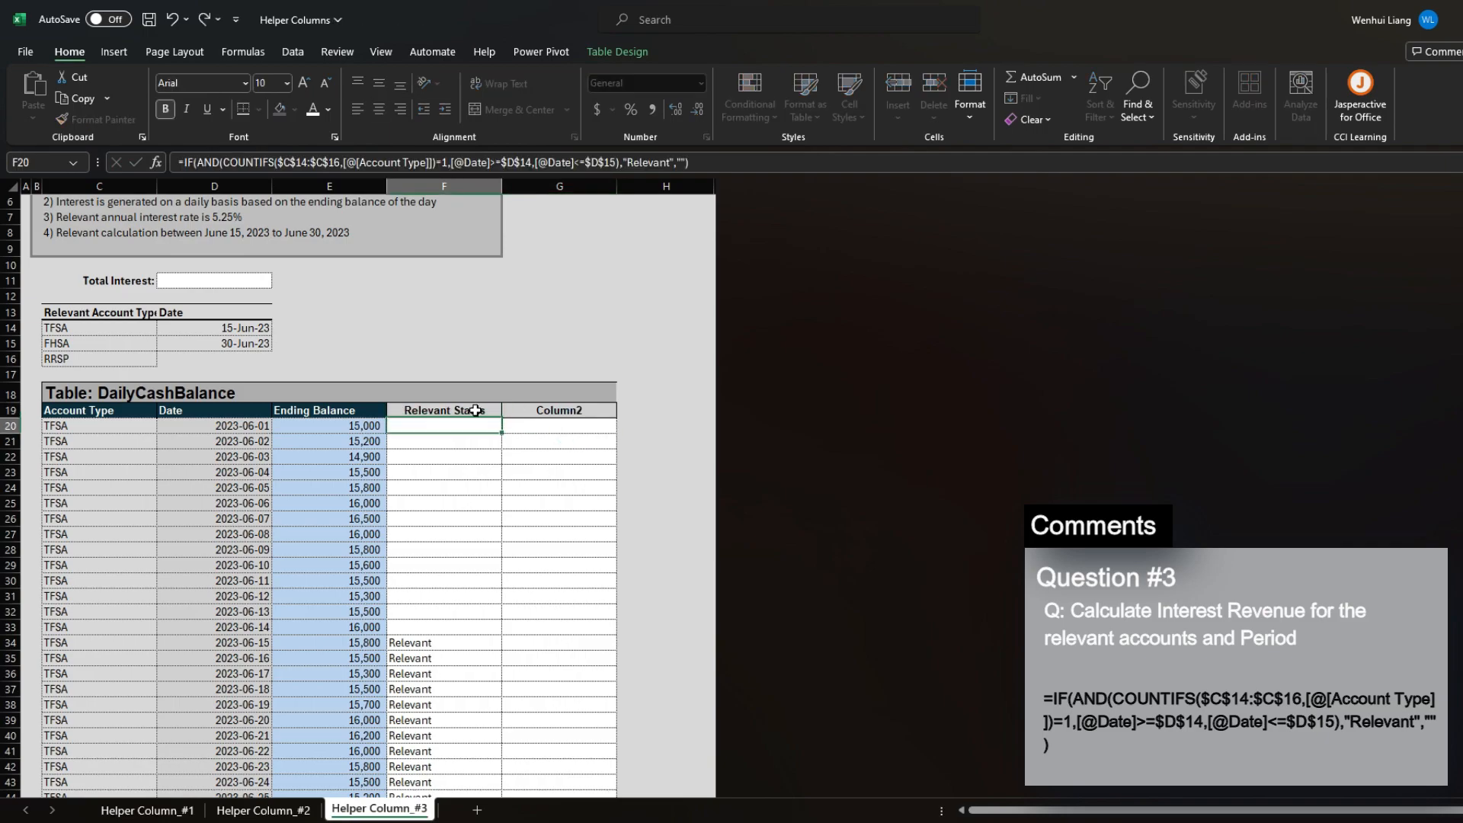
key(Up)
key(Right)
text(I)
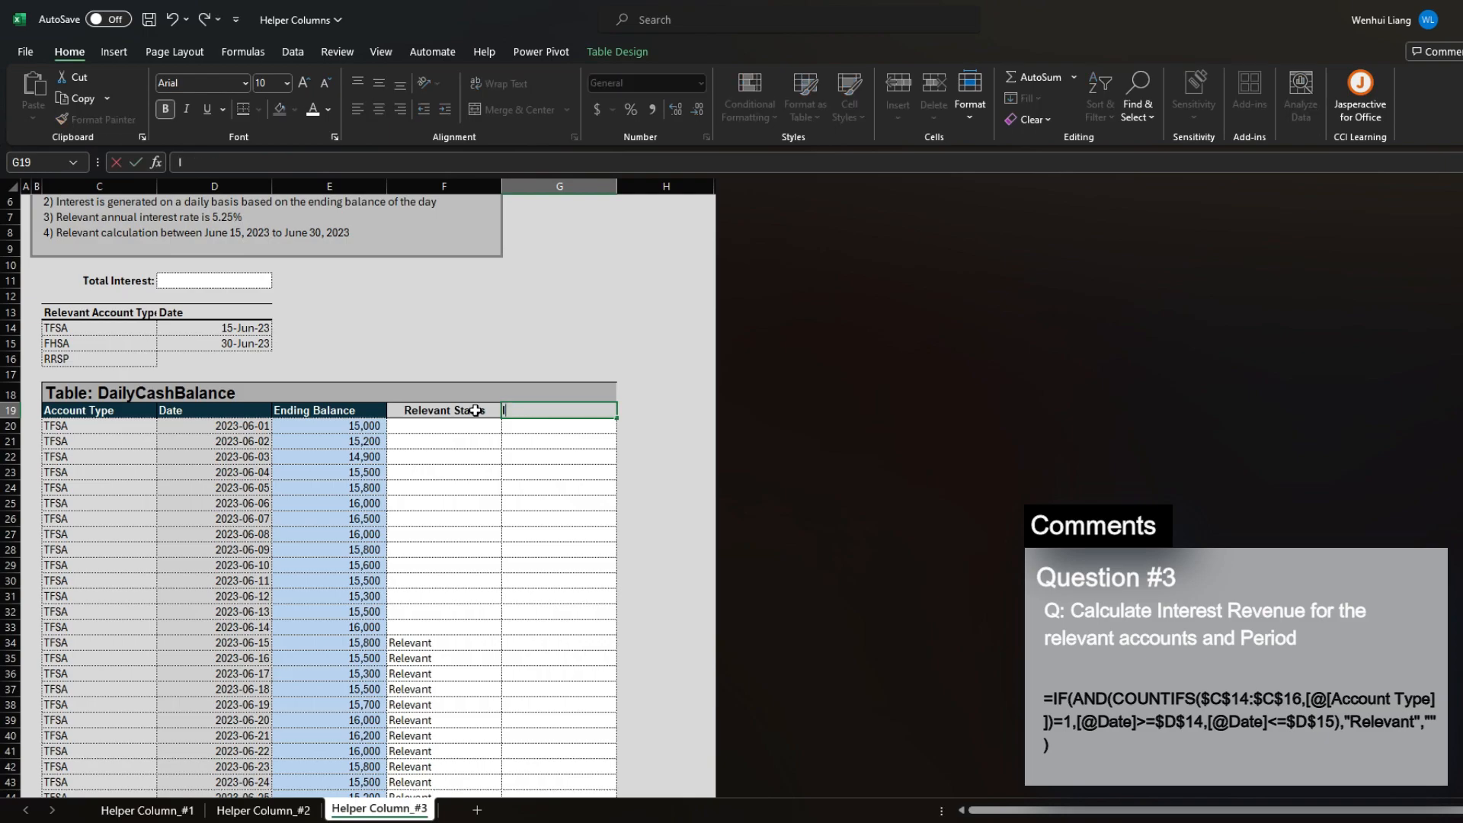
text(nterest Calculation)
key(Return)
key(ctrl+s)
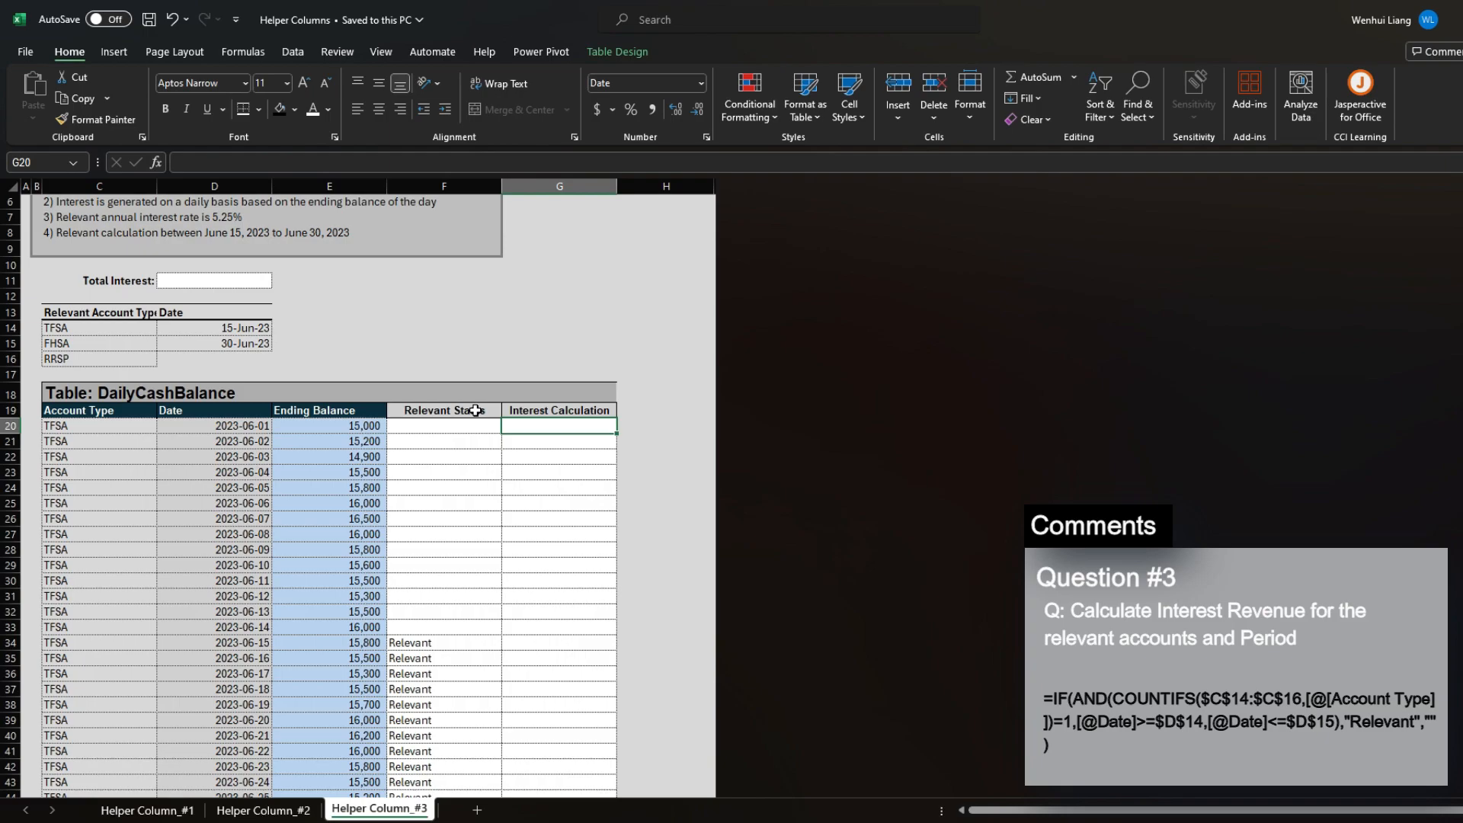
Enter =IF([@[Relevant Status]]="Relevant",[@[Ending Balance]]*(5.25%/365),"") in G20 of the Interest Calculation column
text(=if()
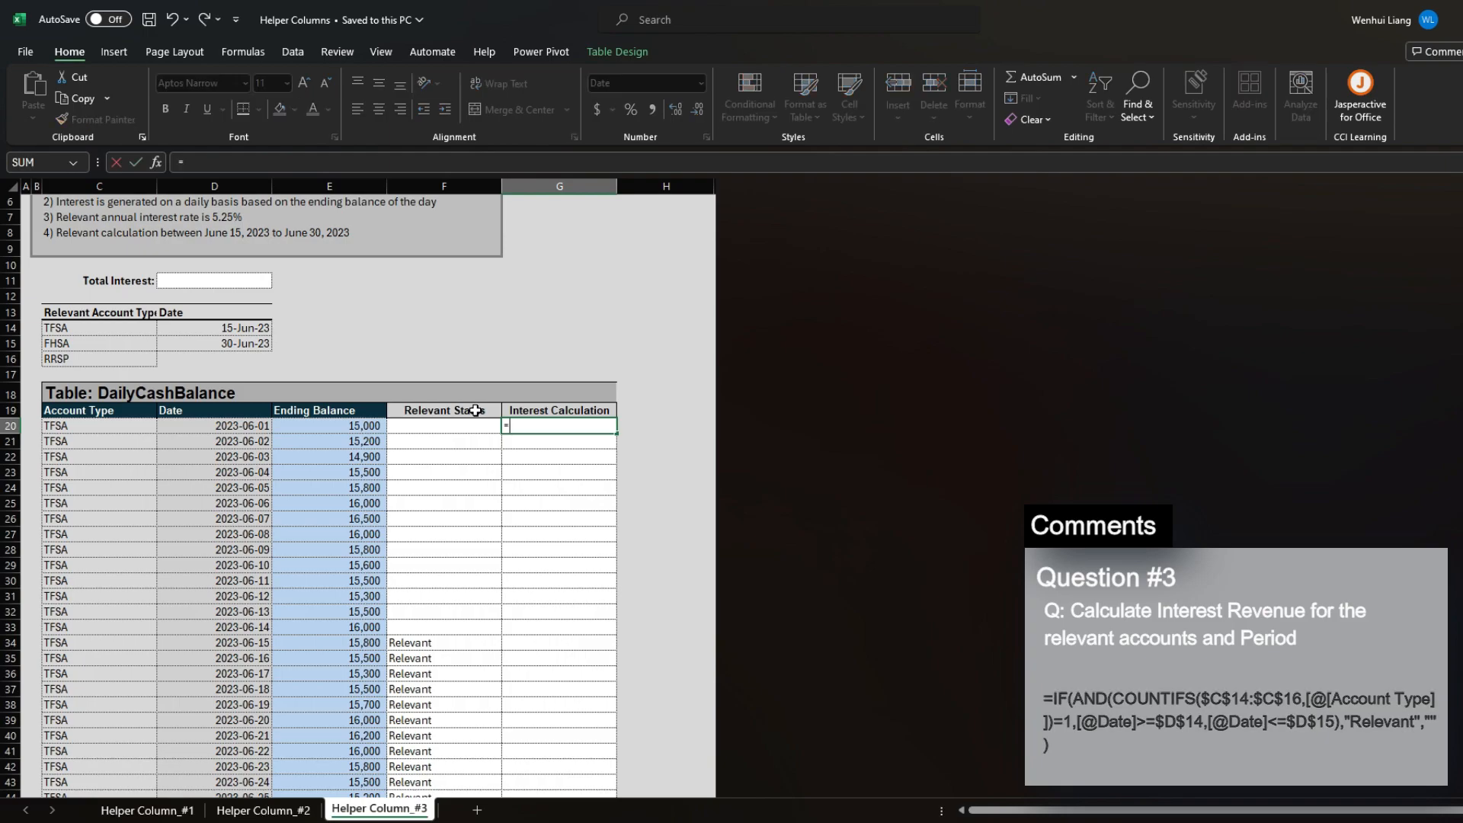
key(Left)
text(="Relevant",)
key(Left)
key(Left)
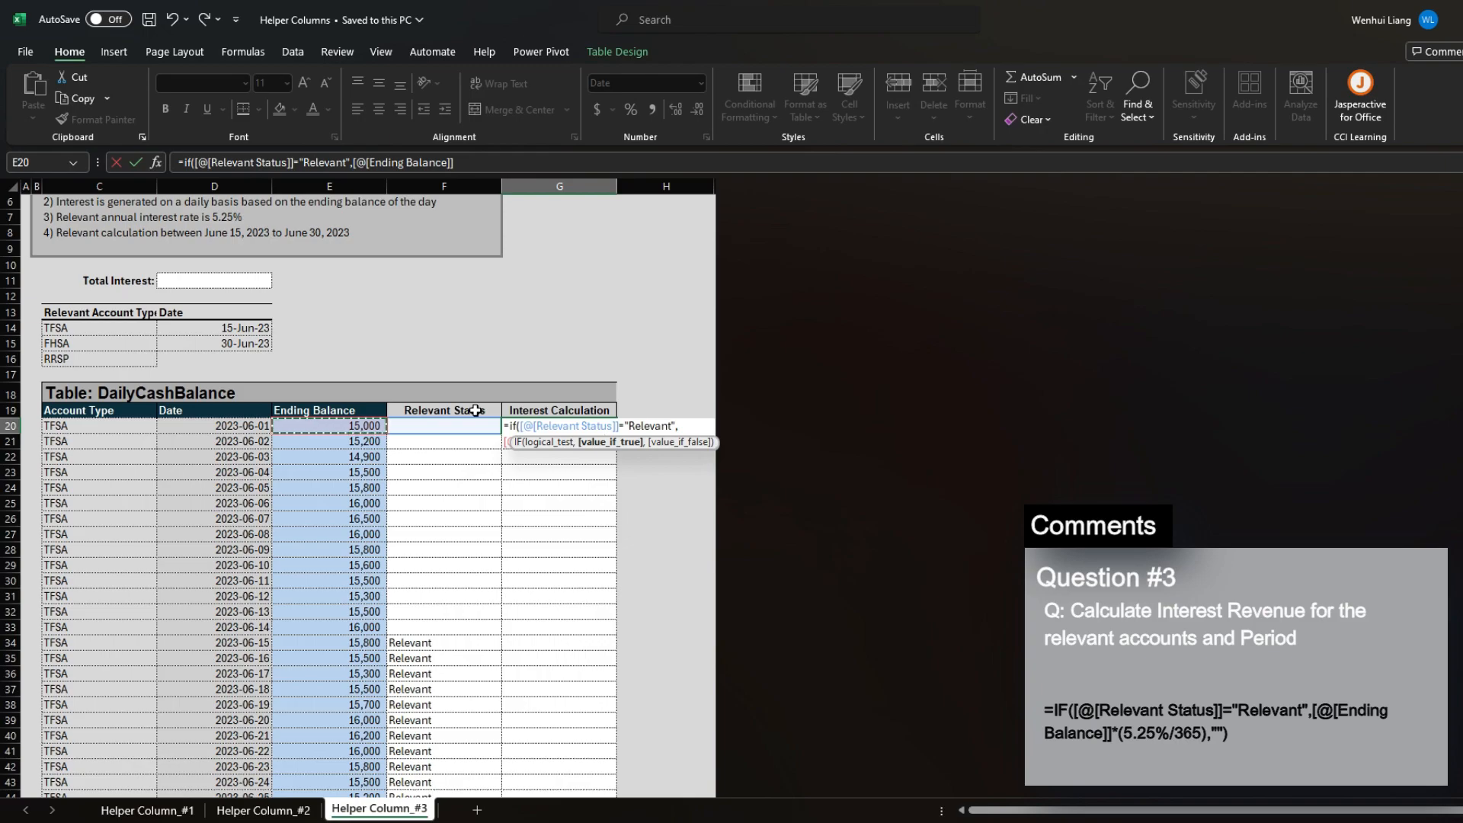
text(*)
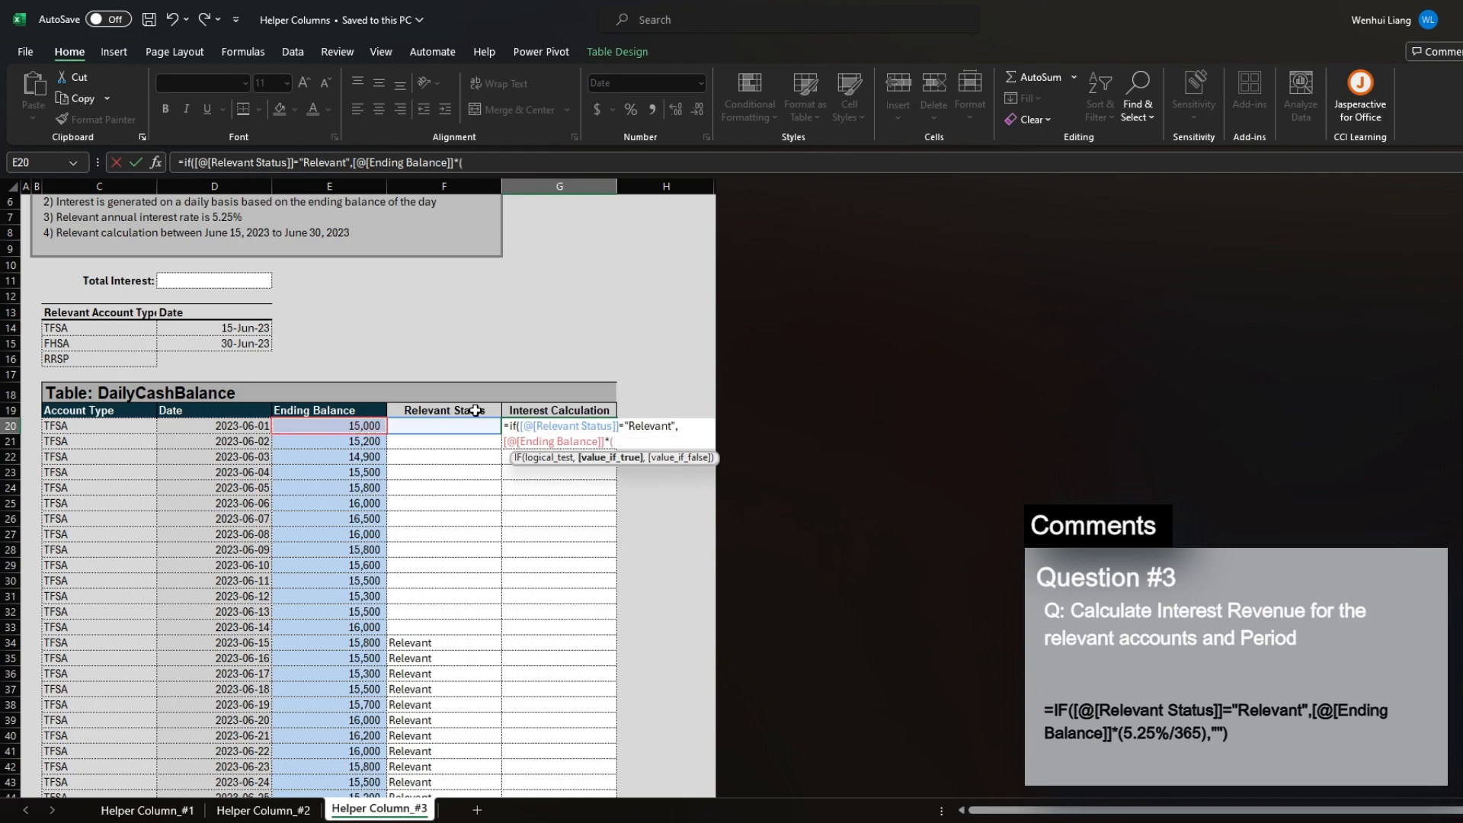
scroll(476, 410, up, 1)
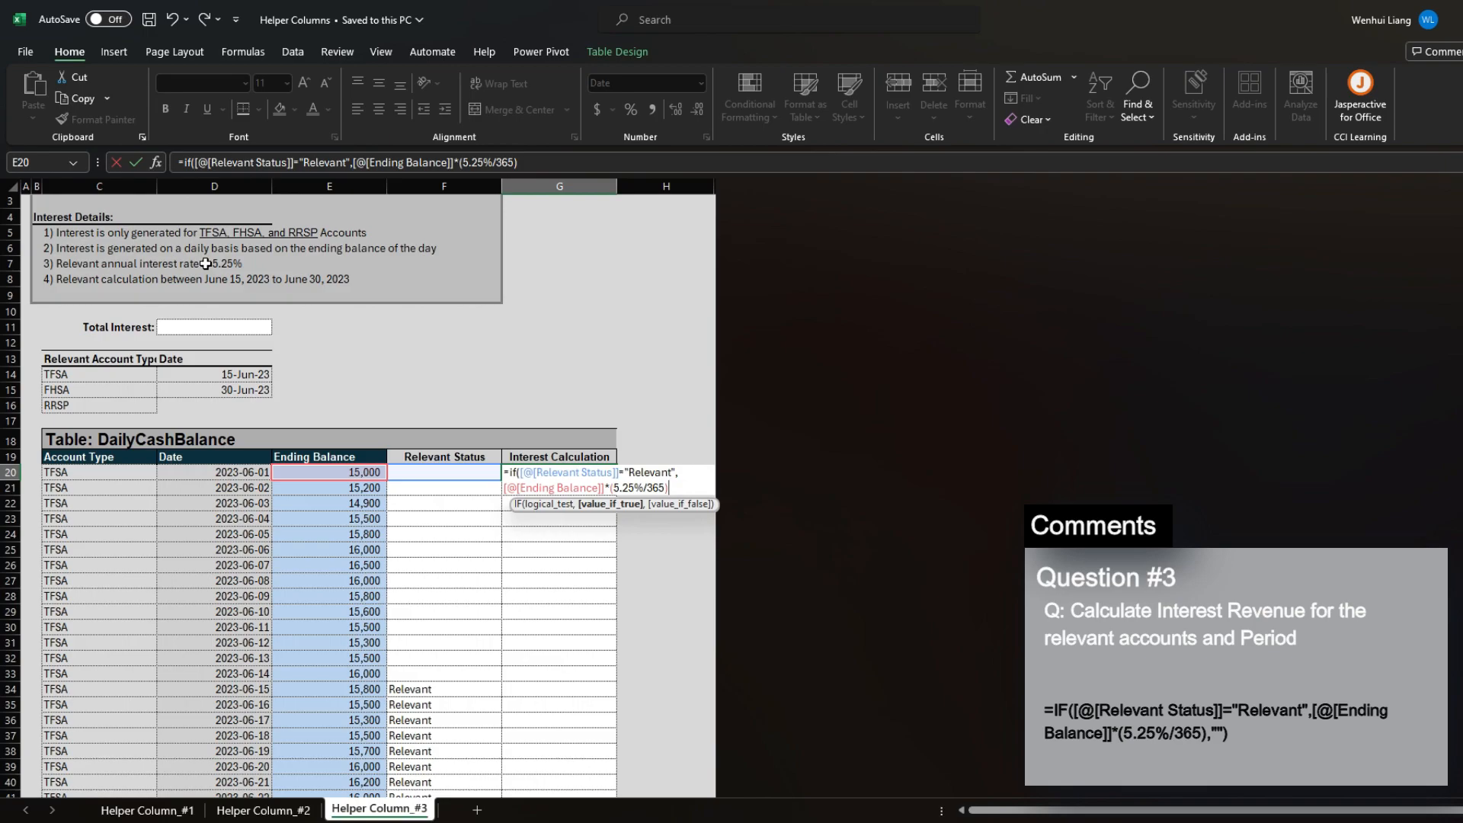
text(,""))
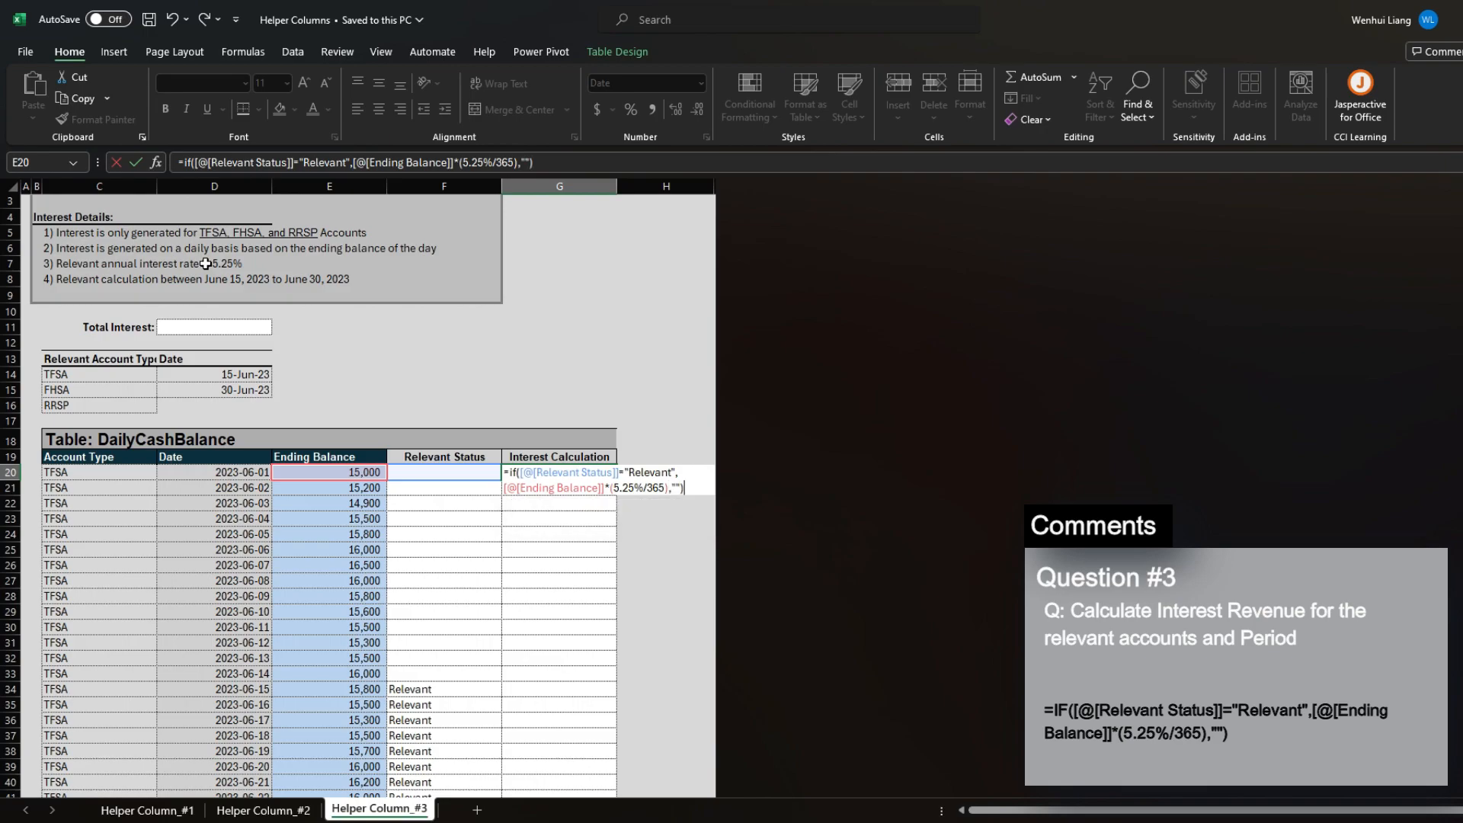
key(ctrl+Return)
Apply the Accounting number format to the whole Interest Calculation column from G20 down and save the workbook
scroll(209, 263, down, 1)
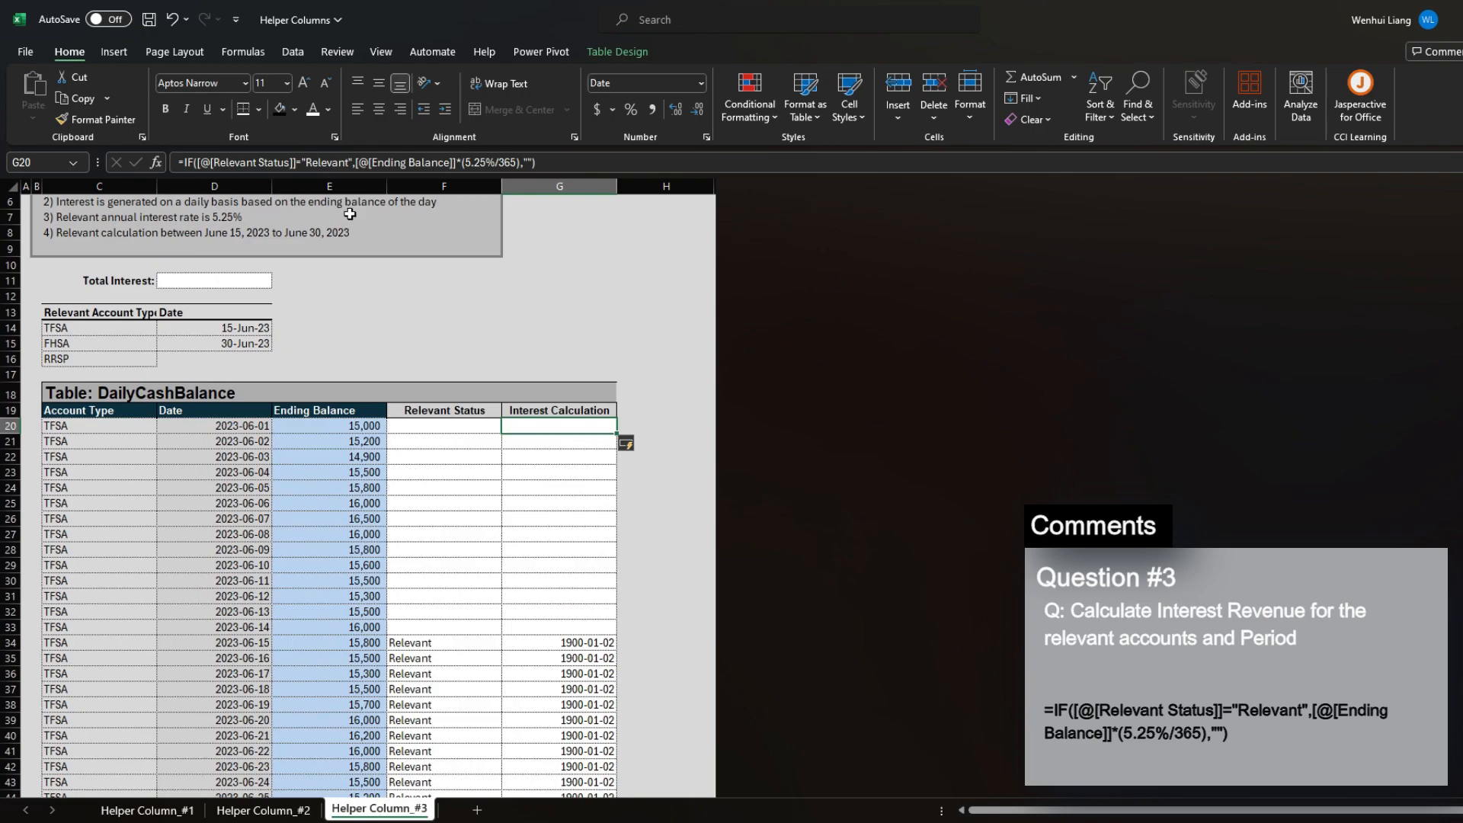
key(ctrl+shift+Down)
key(k)
key(ctrl+BackSpace)
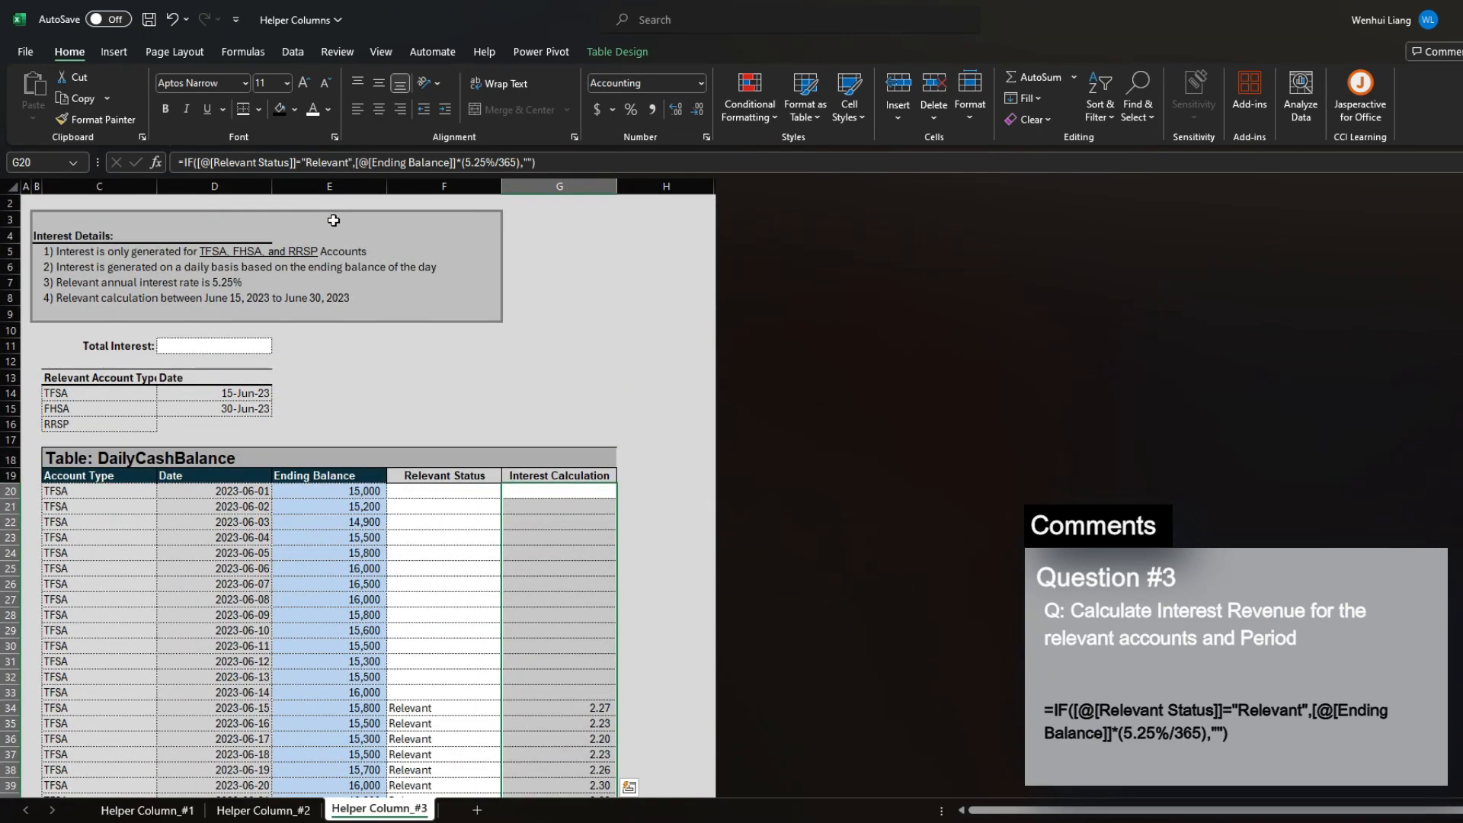
scroll(545, 503, down, 3)
key(ctrl+s)
Review the Relevant Status and Interest Calculation results against the interest details, the date limits and the listed account types
click(542, 566)
click(457, 567)
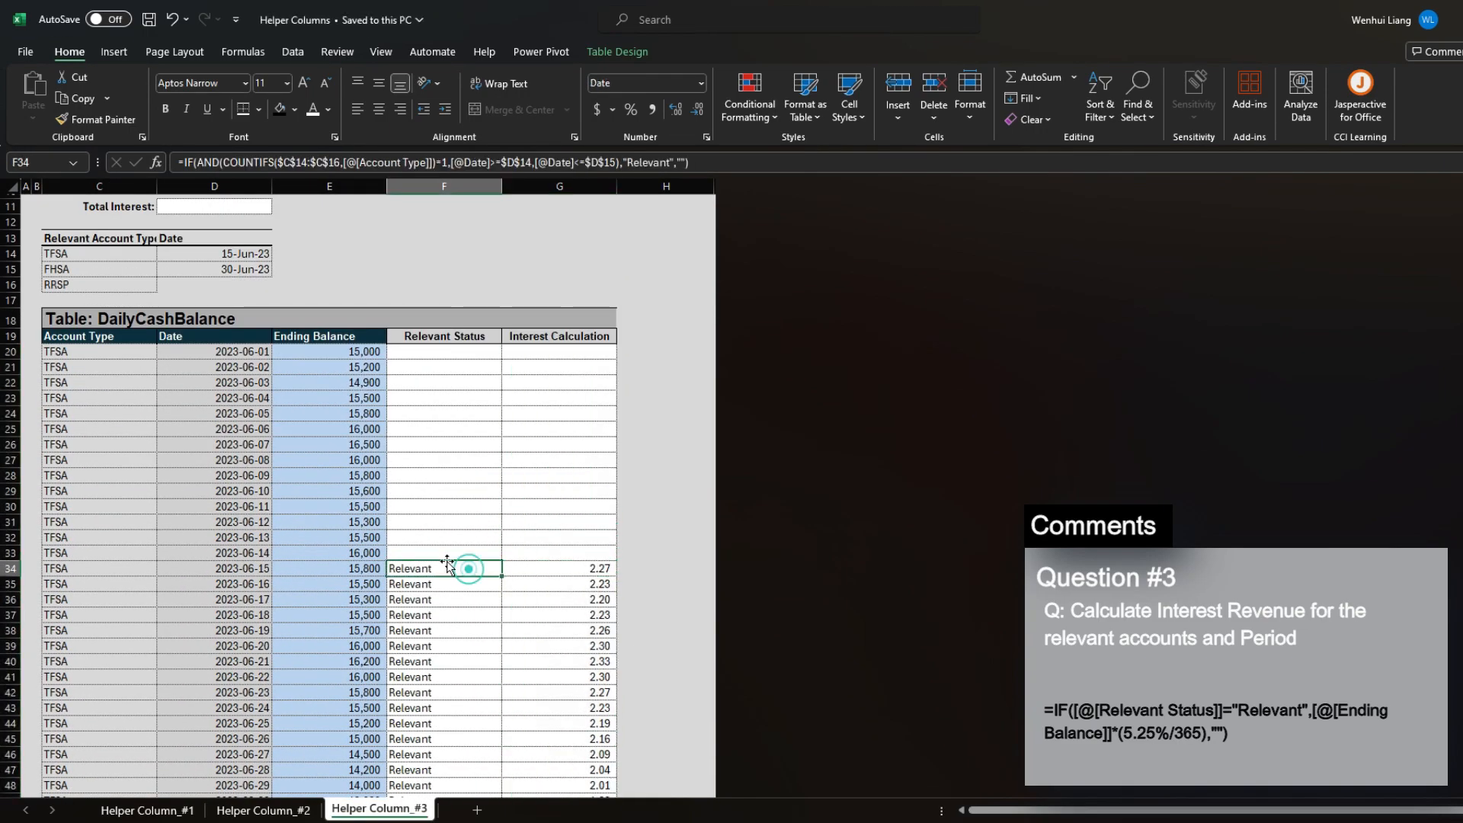
scroll(448, 565, up, 3)
drag(73, 252, 391, 302)
scroll(569, 503, down, 2)
click(557, 616)
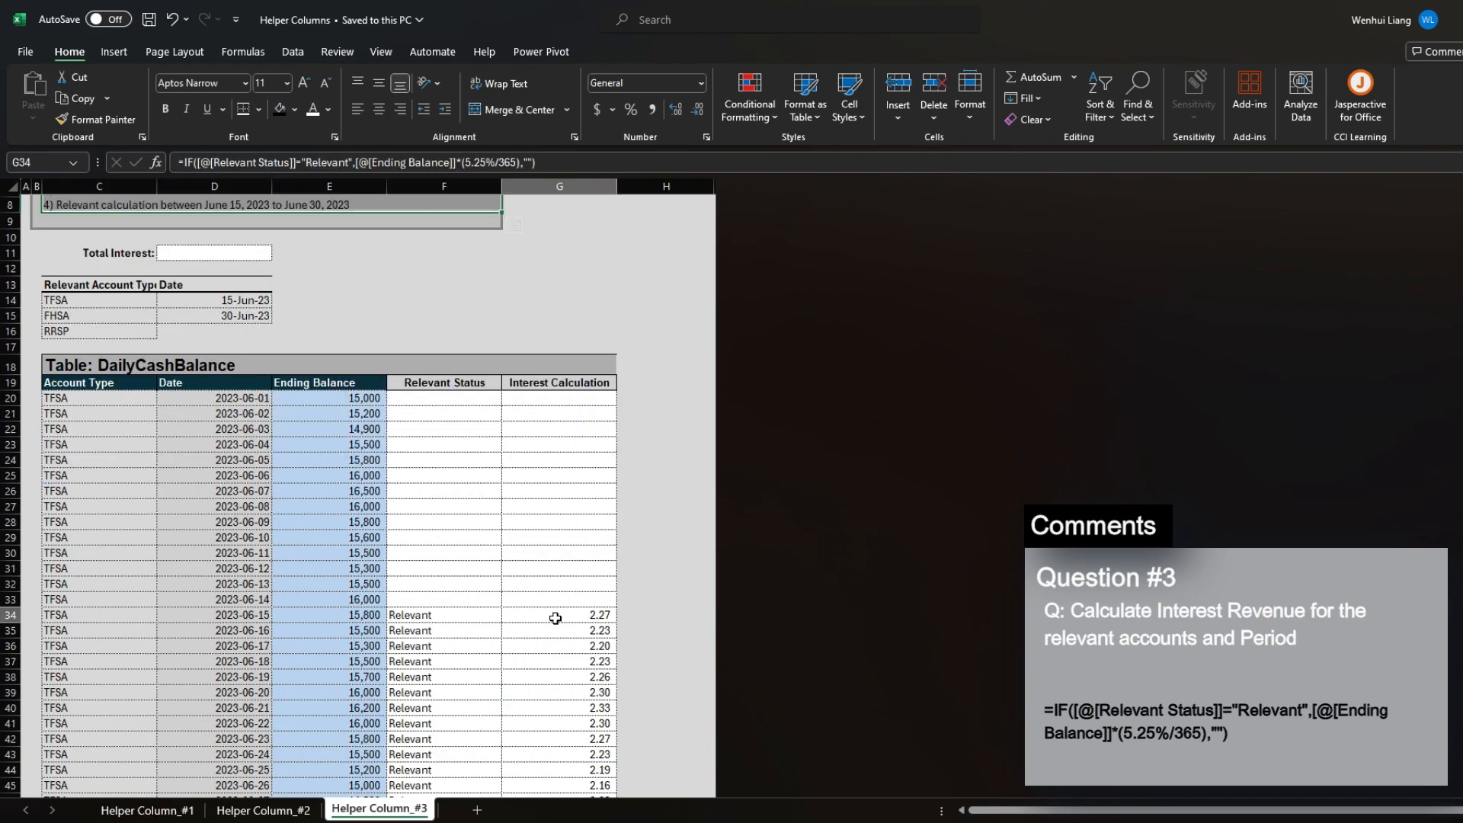
drag(360, 602, 128, 414)
drag(208, 295, 203, 331)
drag(118, 298, 140, 334)
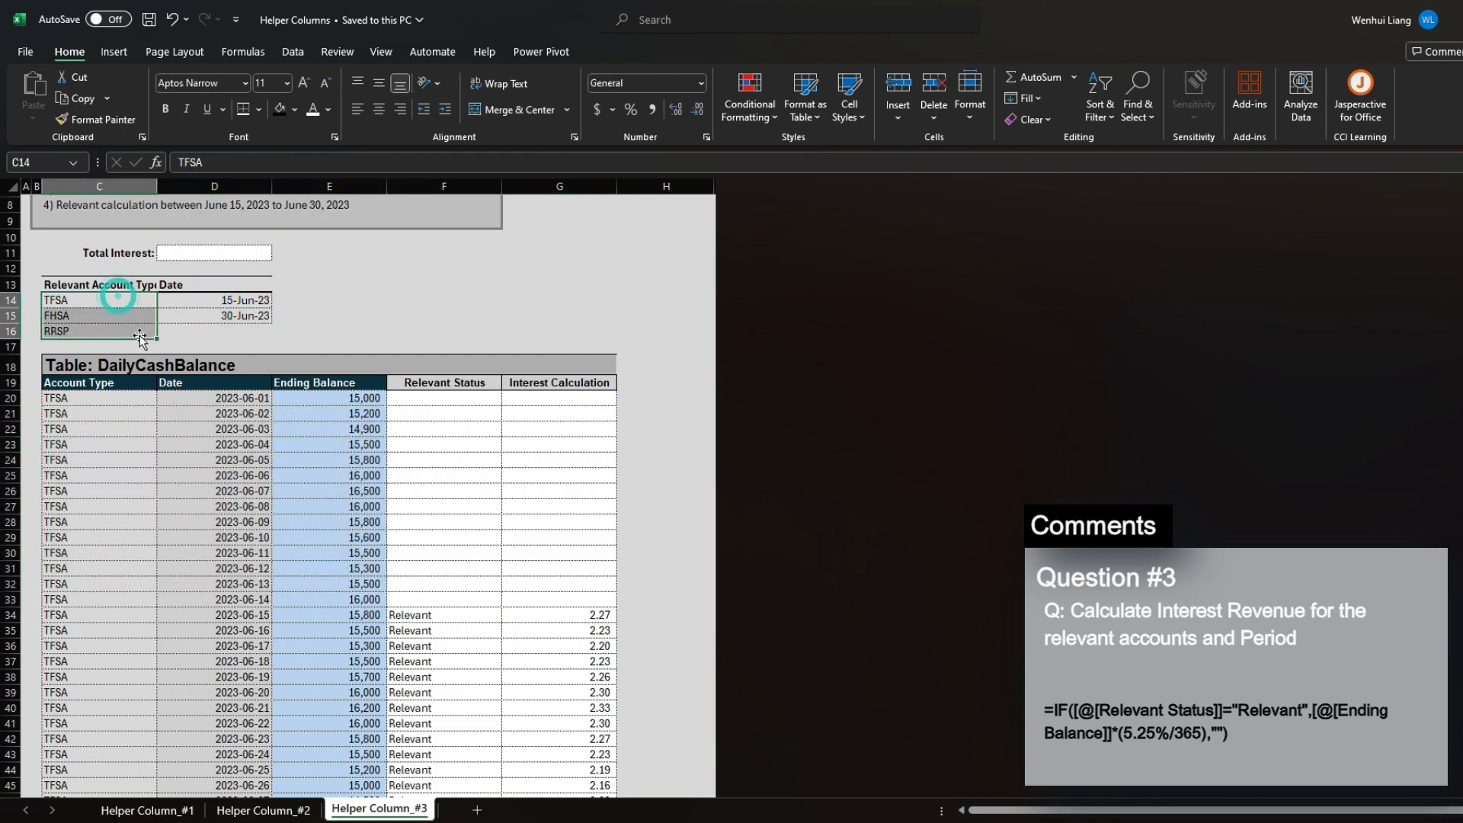
scroll(190, 381, up, 3)
scroll(239, 411, down, 4)
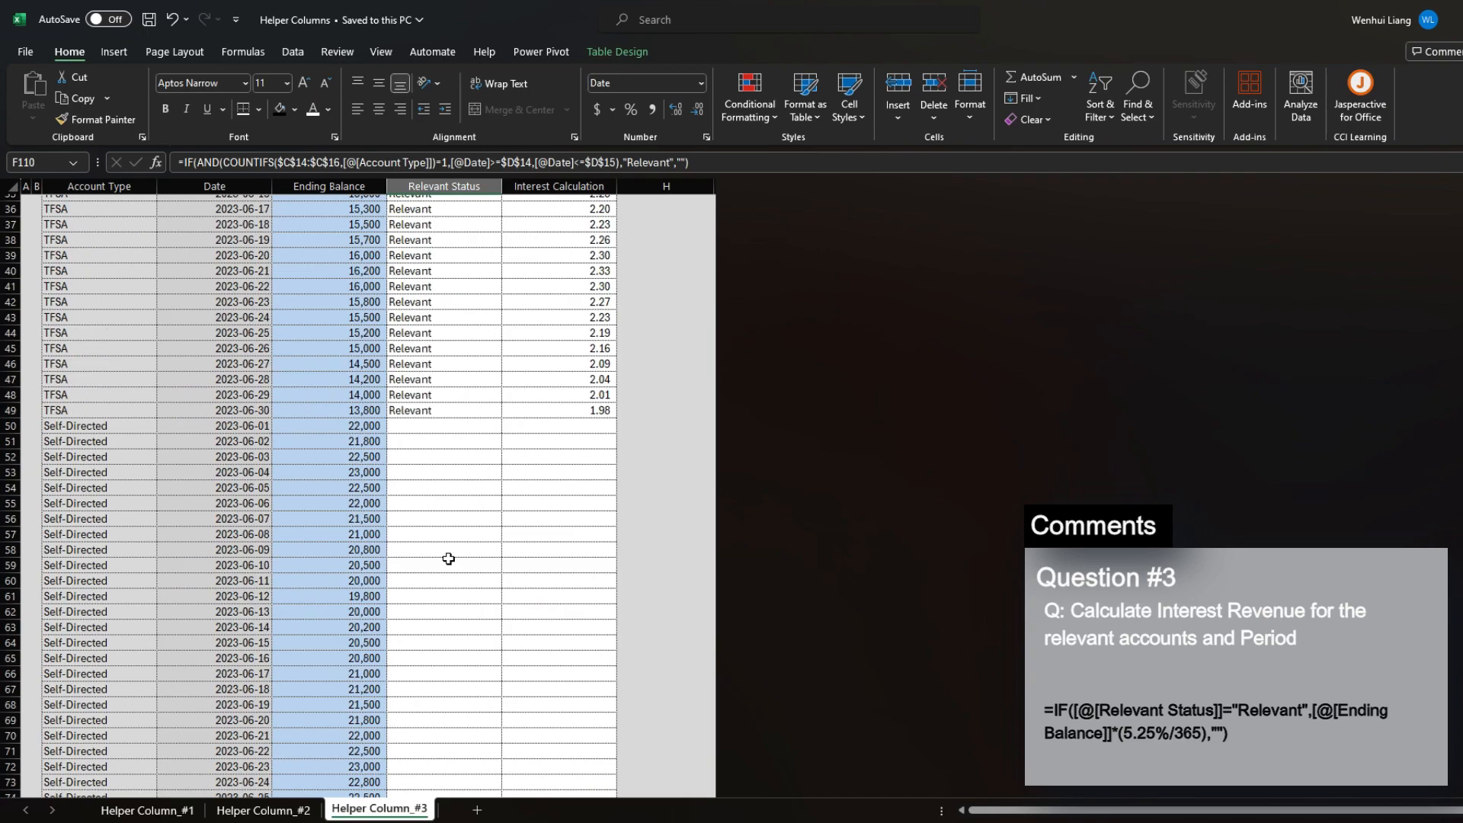
scroll(447, 558, up, 10)
scroll(556, 548, up, 1)
click(576, 581)
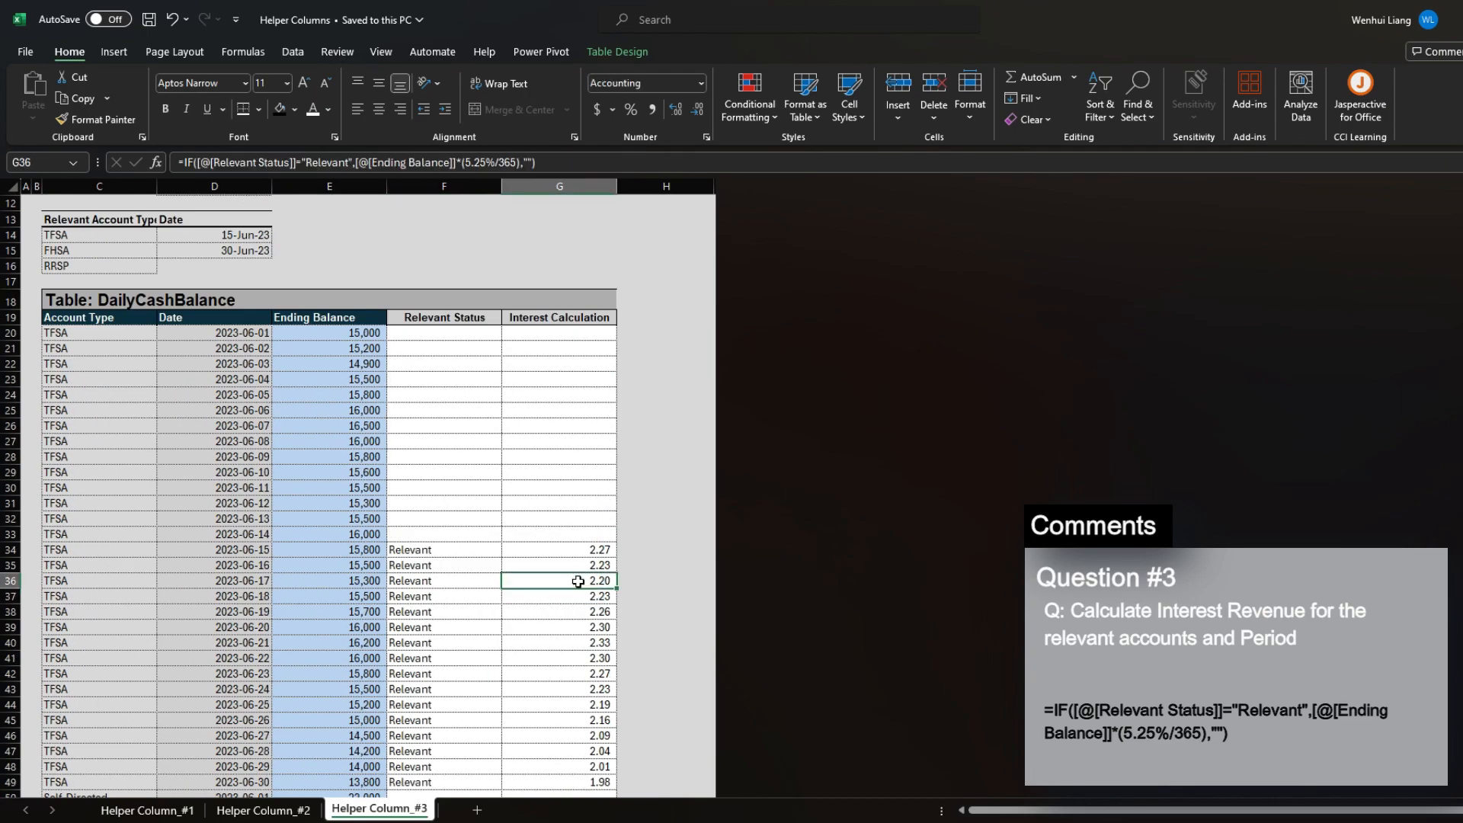
scroll(577, 582, up, 2)
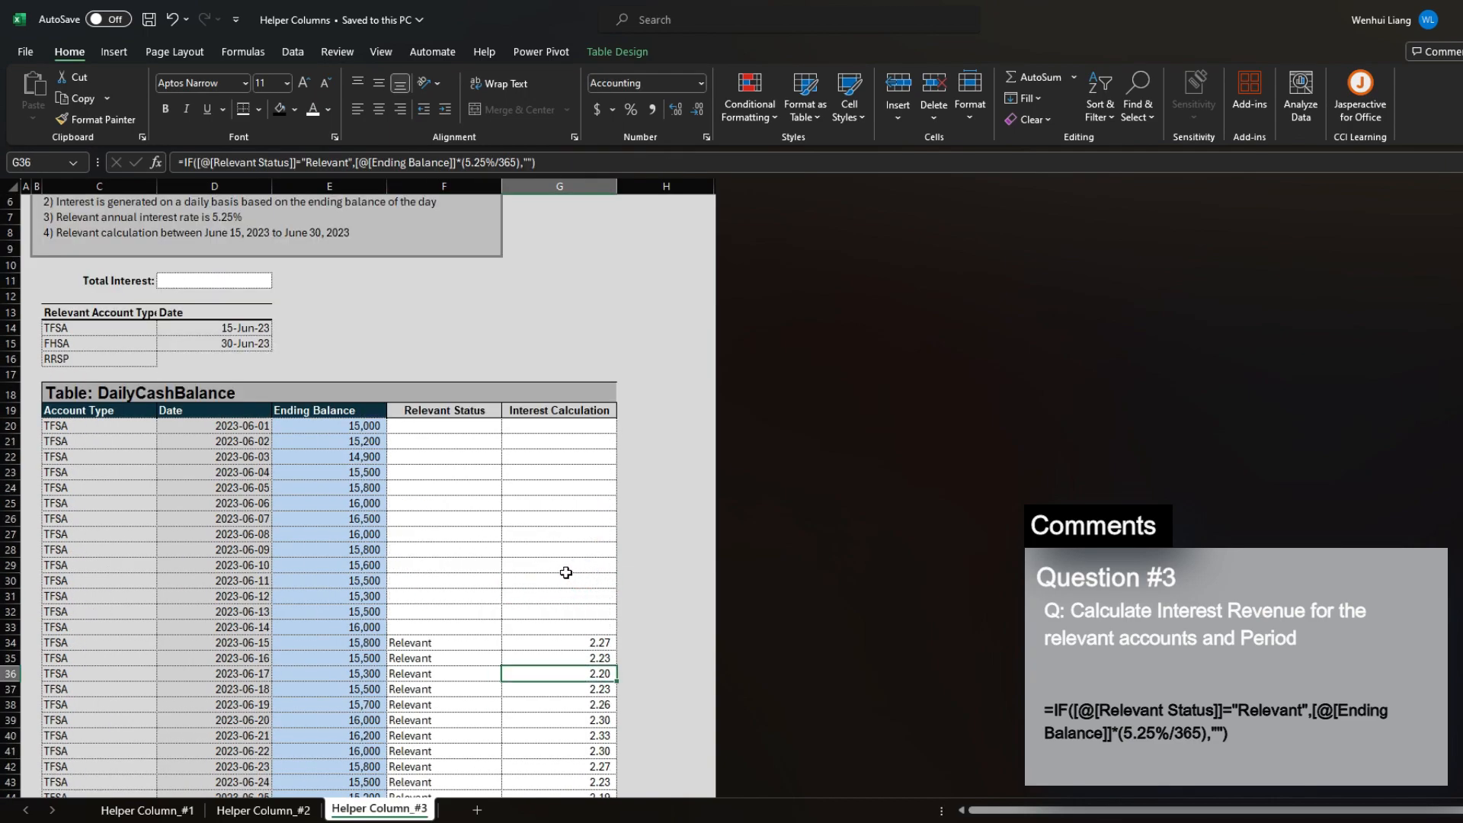
Calculate Total Interest in D11 with =SUM(DailyCashBalance[Interest Calculation])
click(233, 284)
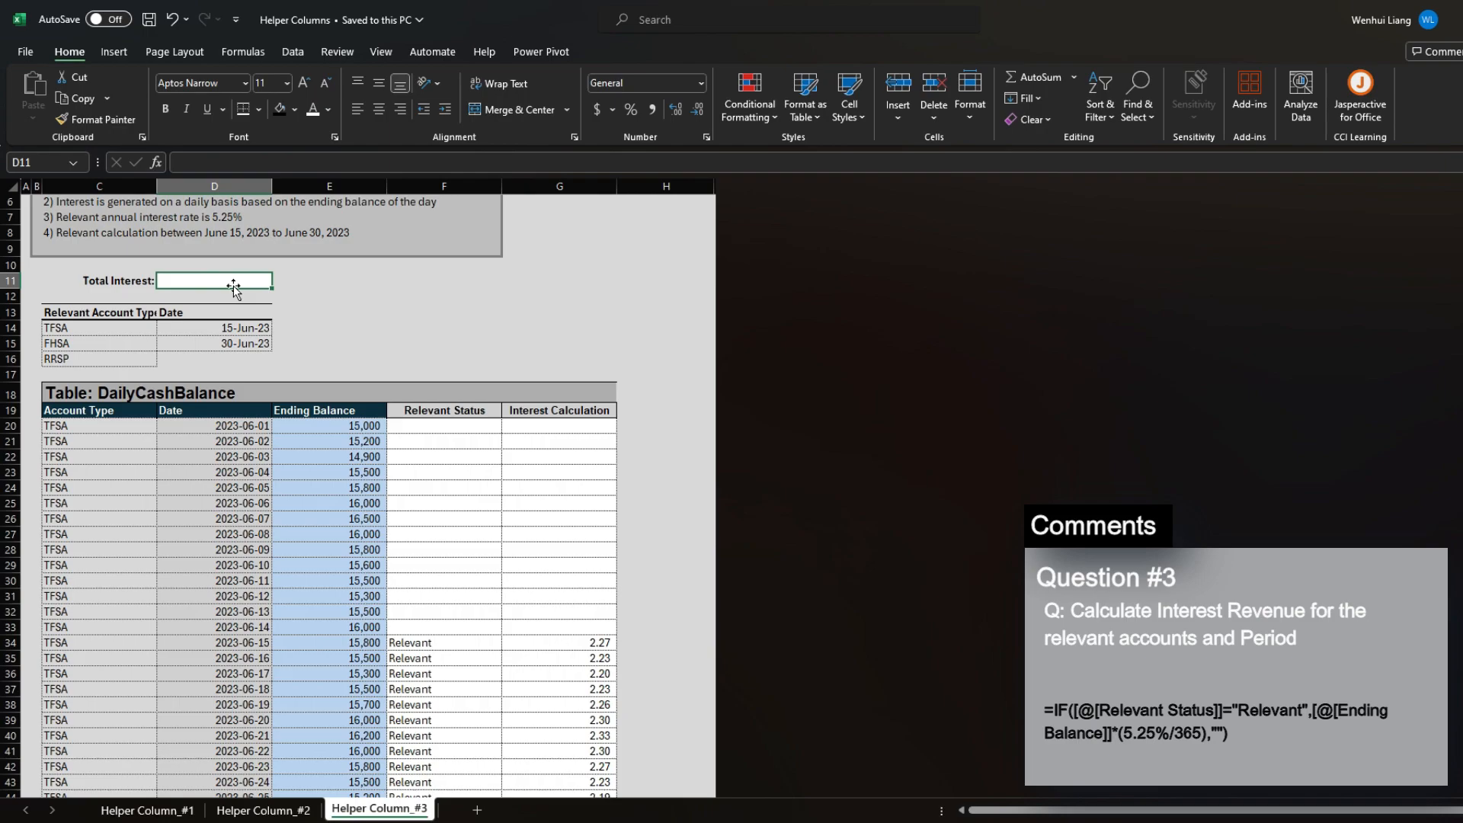
text(=sum()
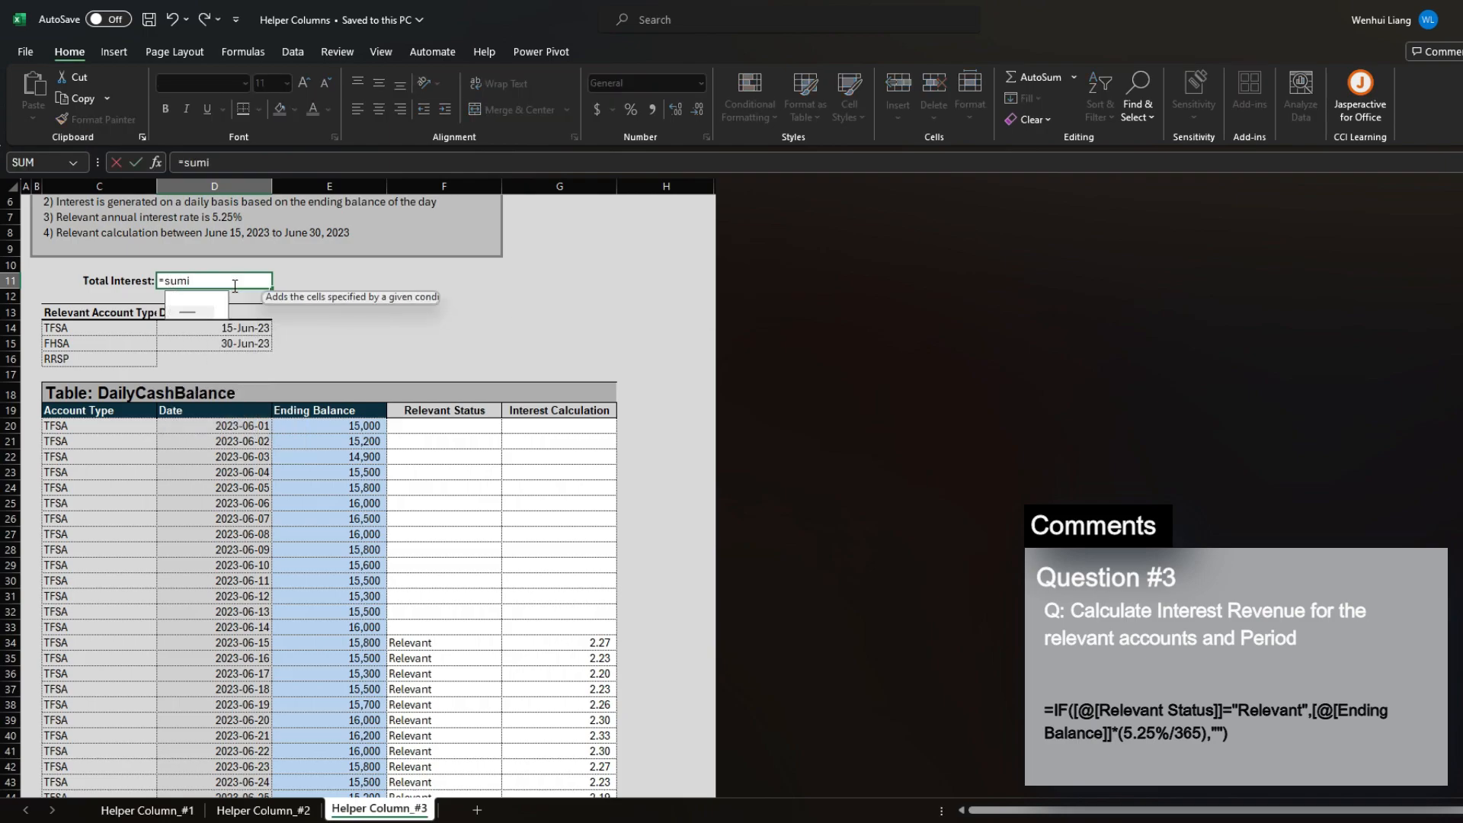
click(533, 496)
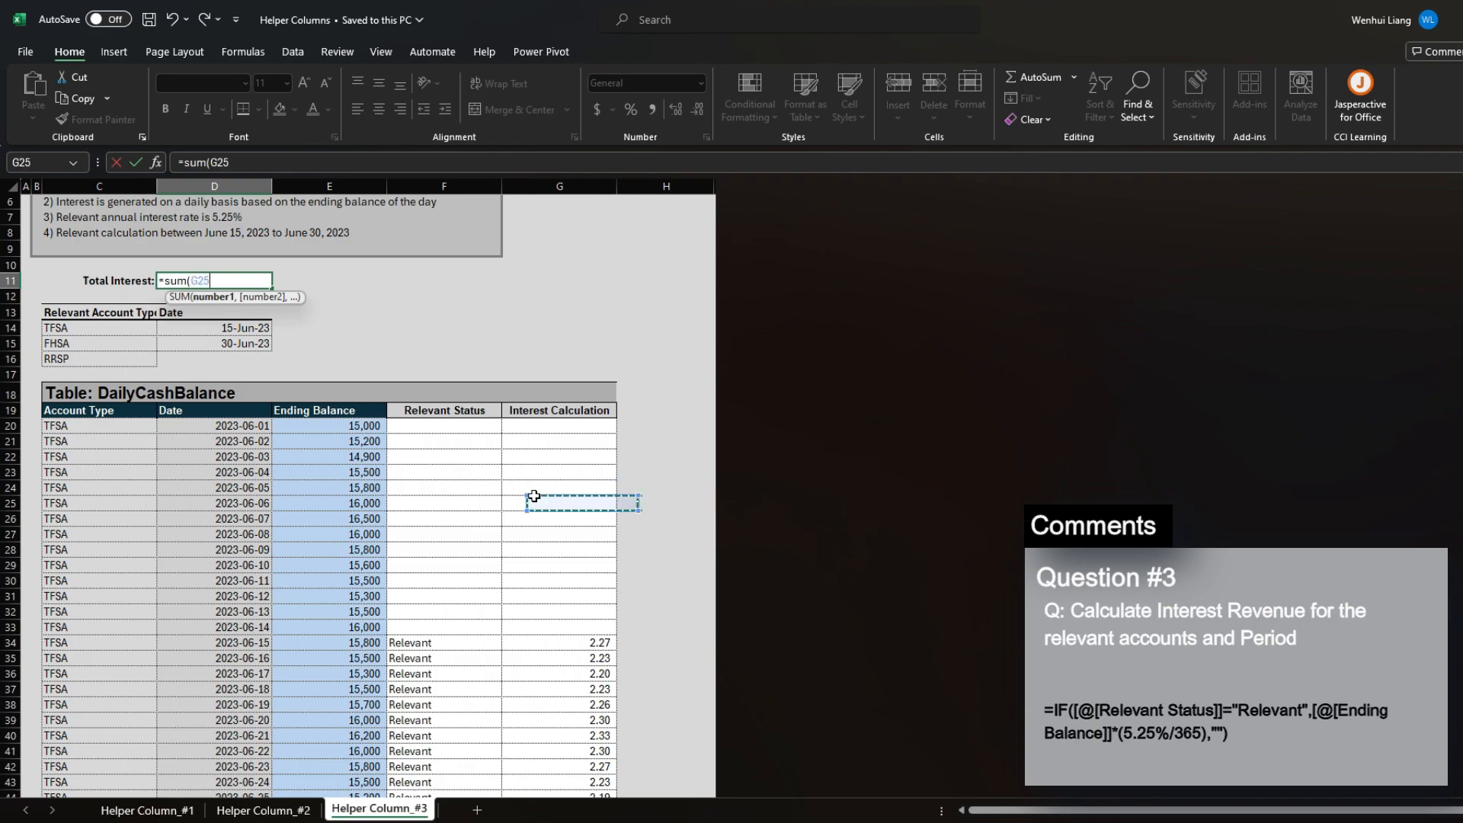
key(ctrl+space)
text())
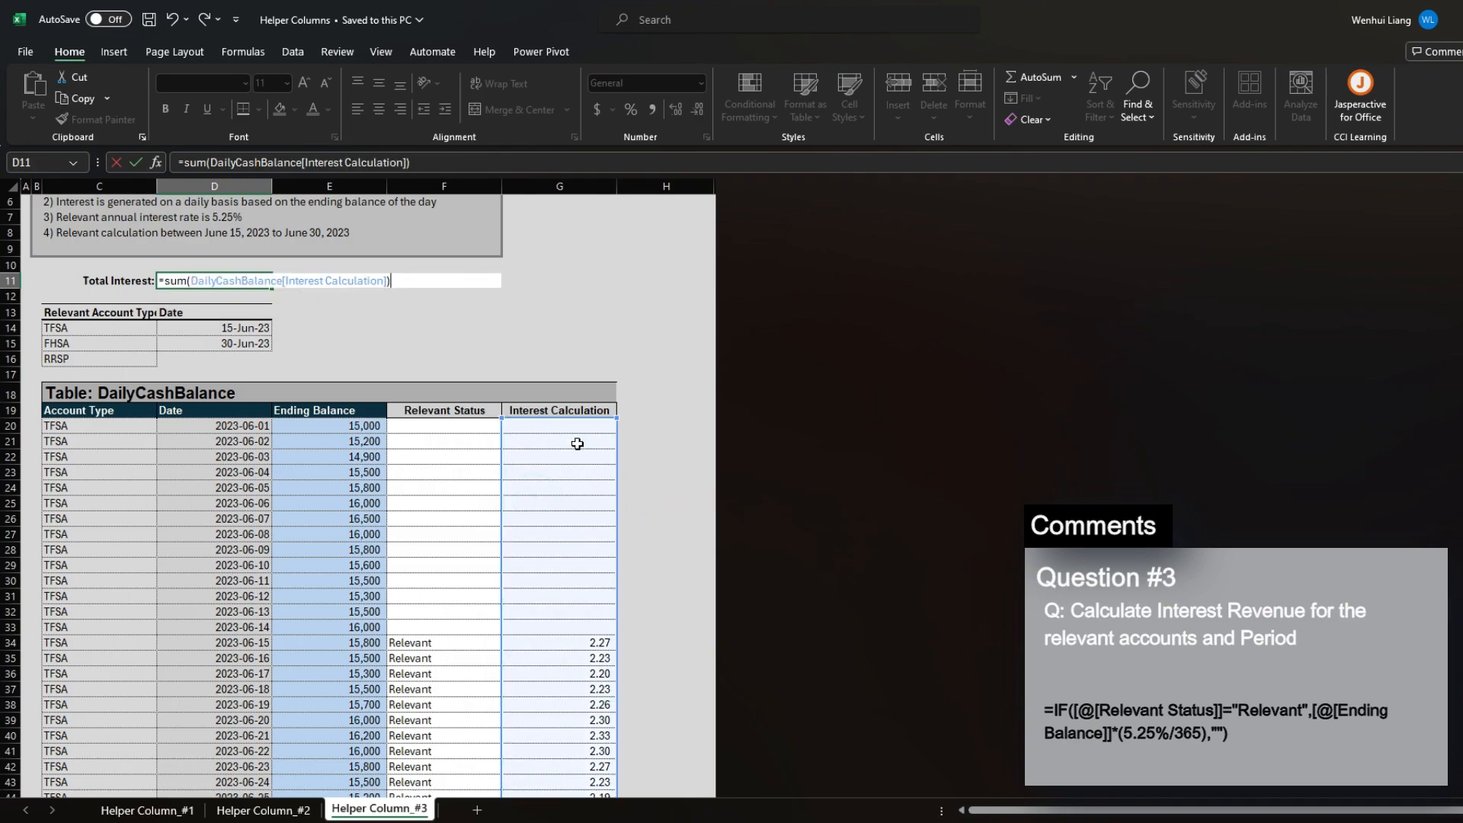
key(Return)
Turn on filtering for the DailyCashBalance headers and show only the rows whose Relevant Status is Relevant
click(116, 502)
key(ctrl+shift+Right)
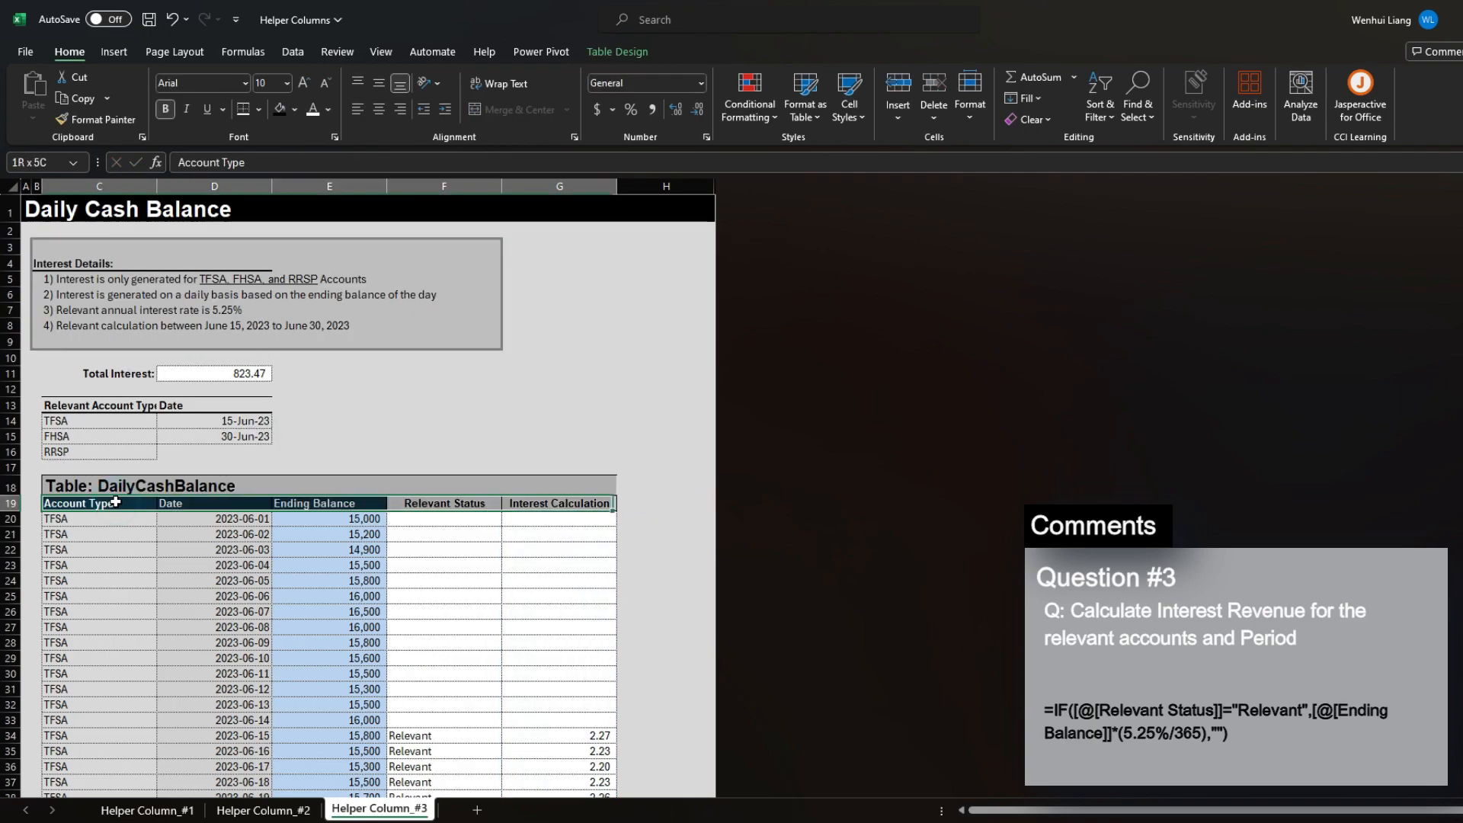
key(ctrl+shift+l)
key(Right)
key(Right)
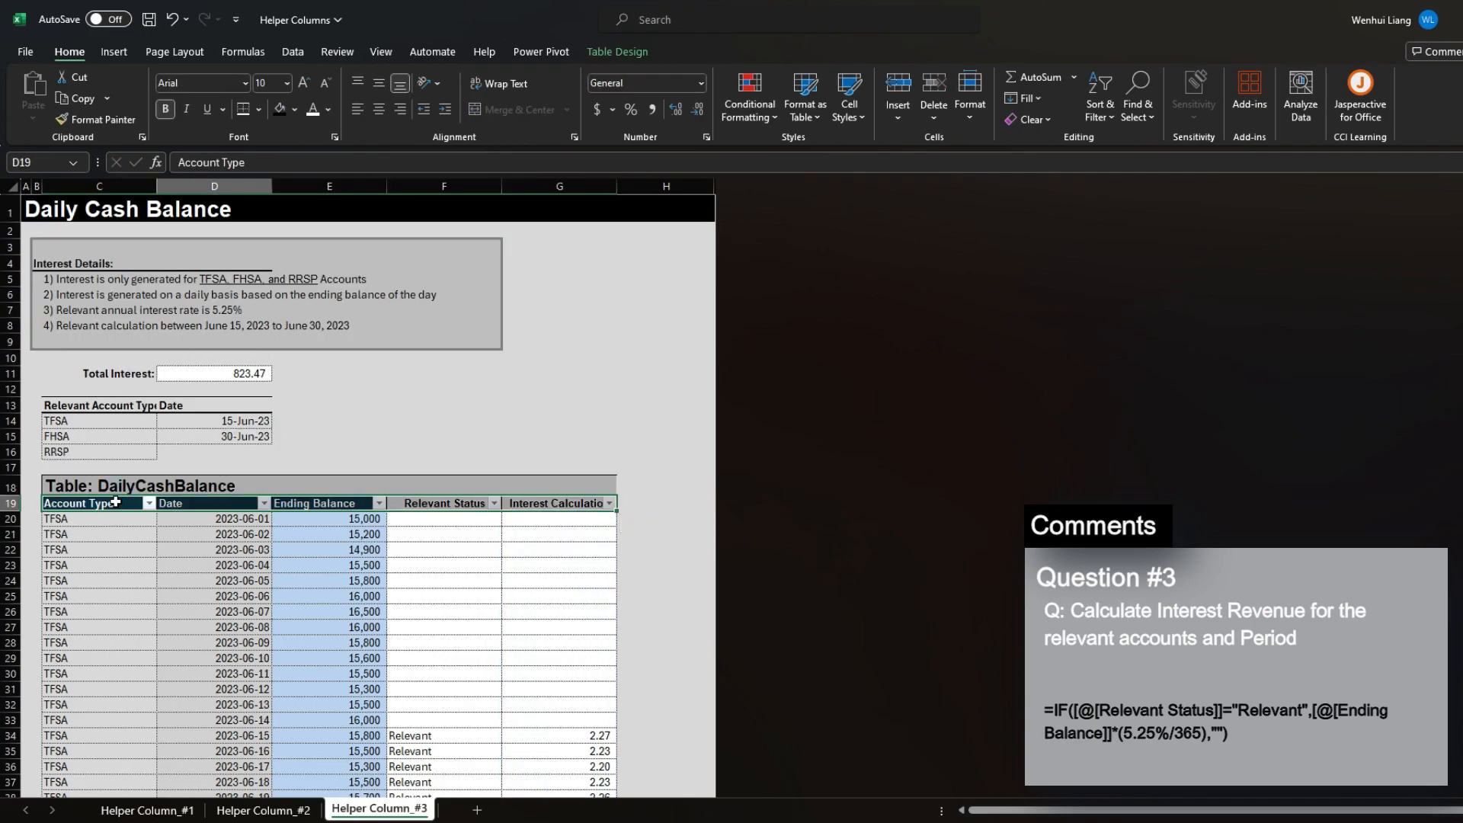
key(Right)
key(alt+Down)
click(332, 345)
click(429, 473)
Examine the account types and dates of the filtered rows down to the end of the table
scroll(457, 499, down, 20)
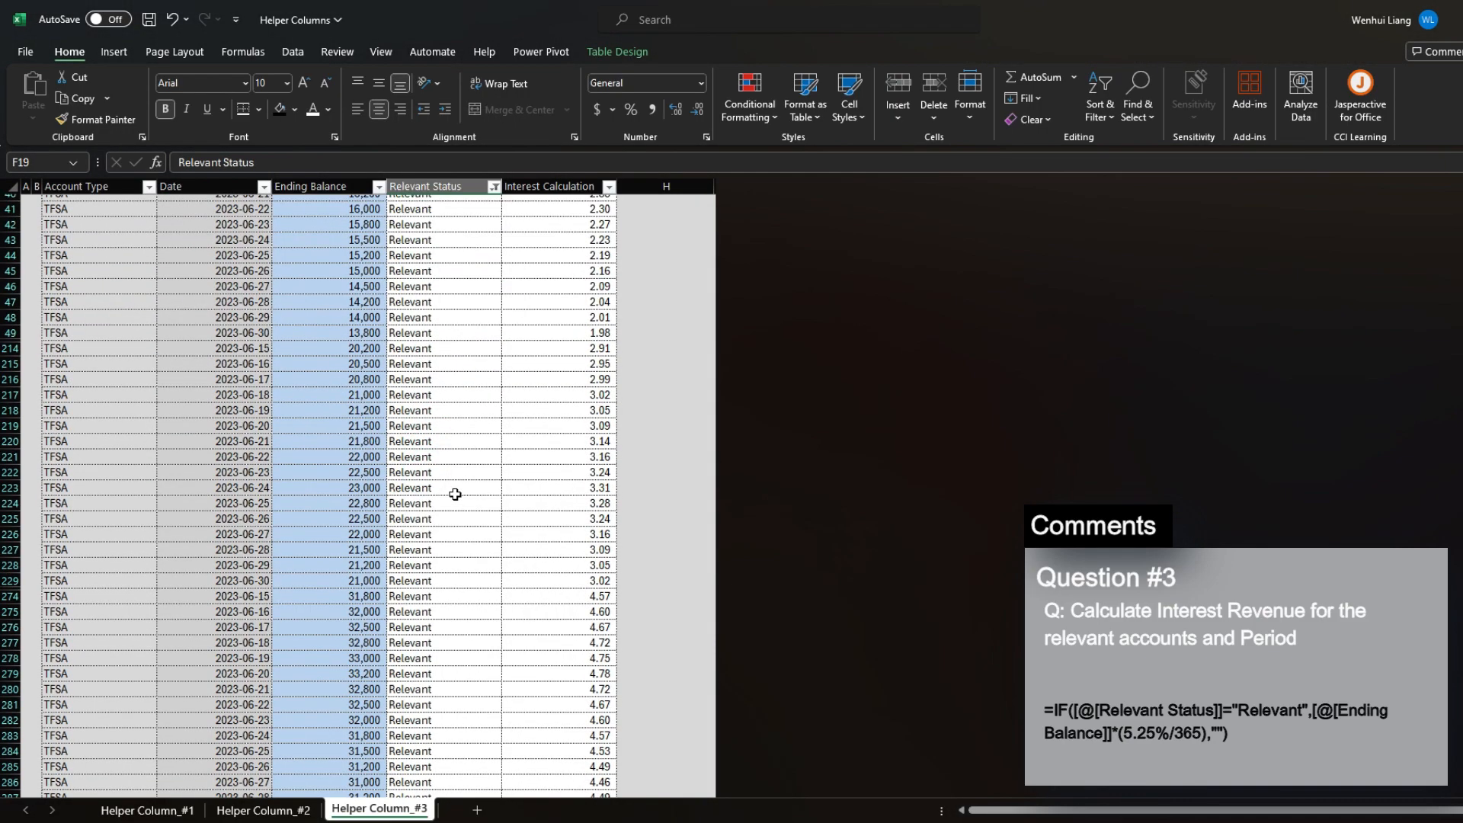
scroll(454, 497, down, 6)
click(88, 459)
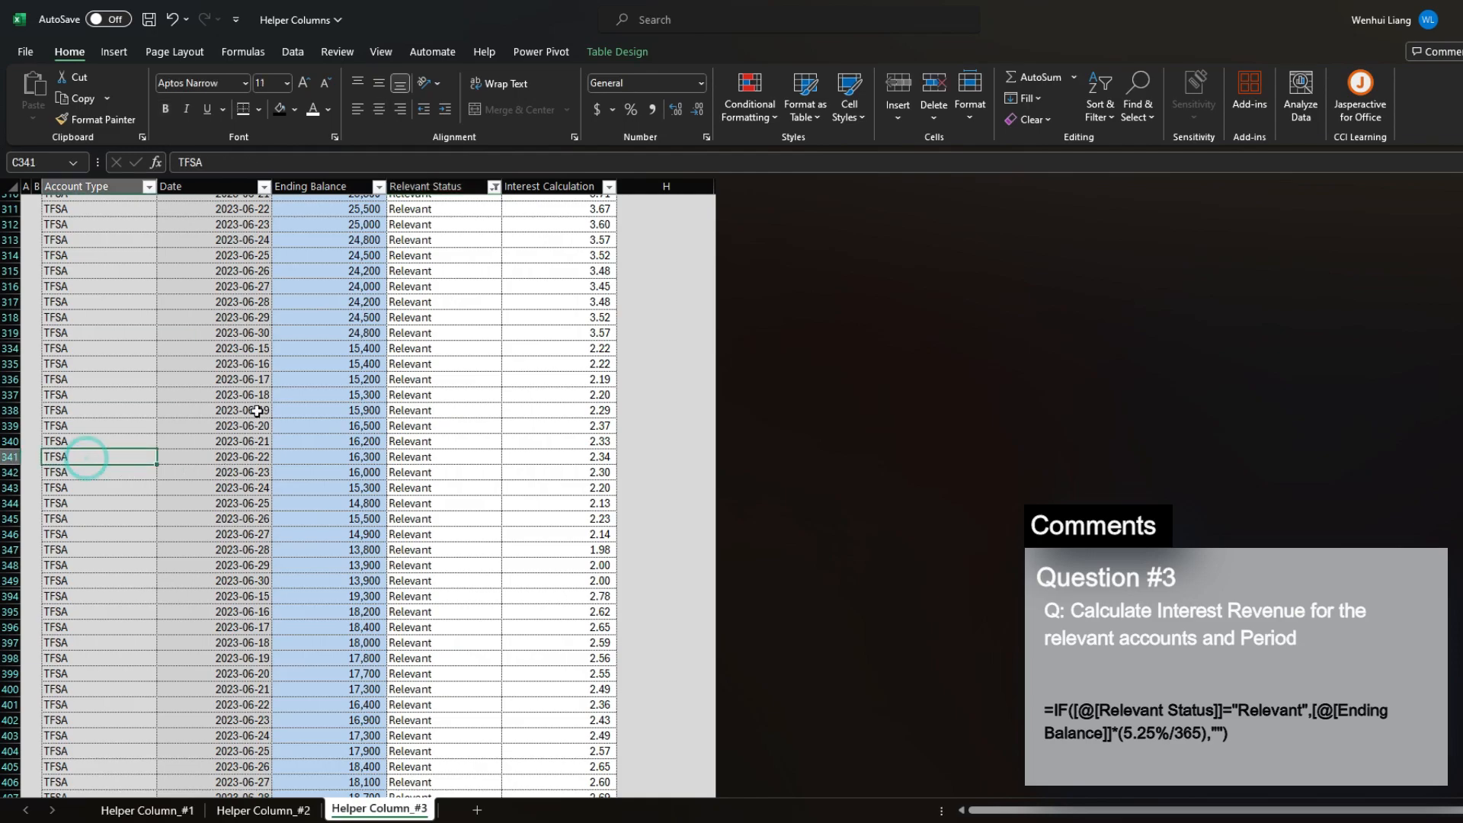
drag(260, 396, 259, 509)
scroll(258, 491, down, 20)
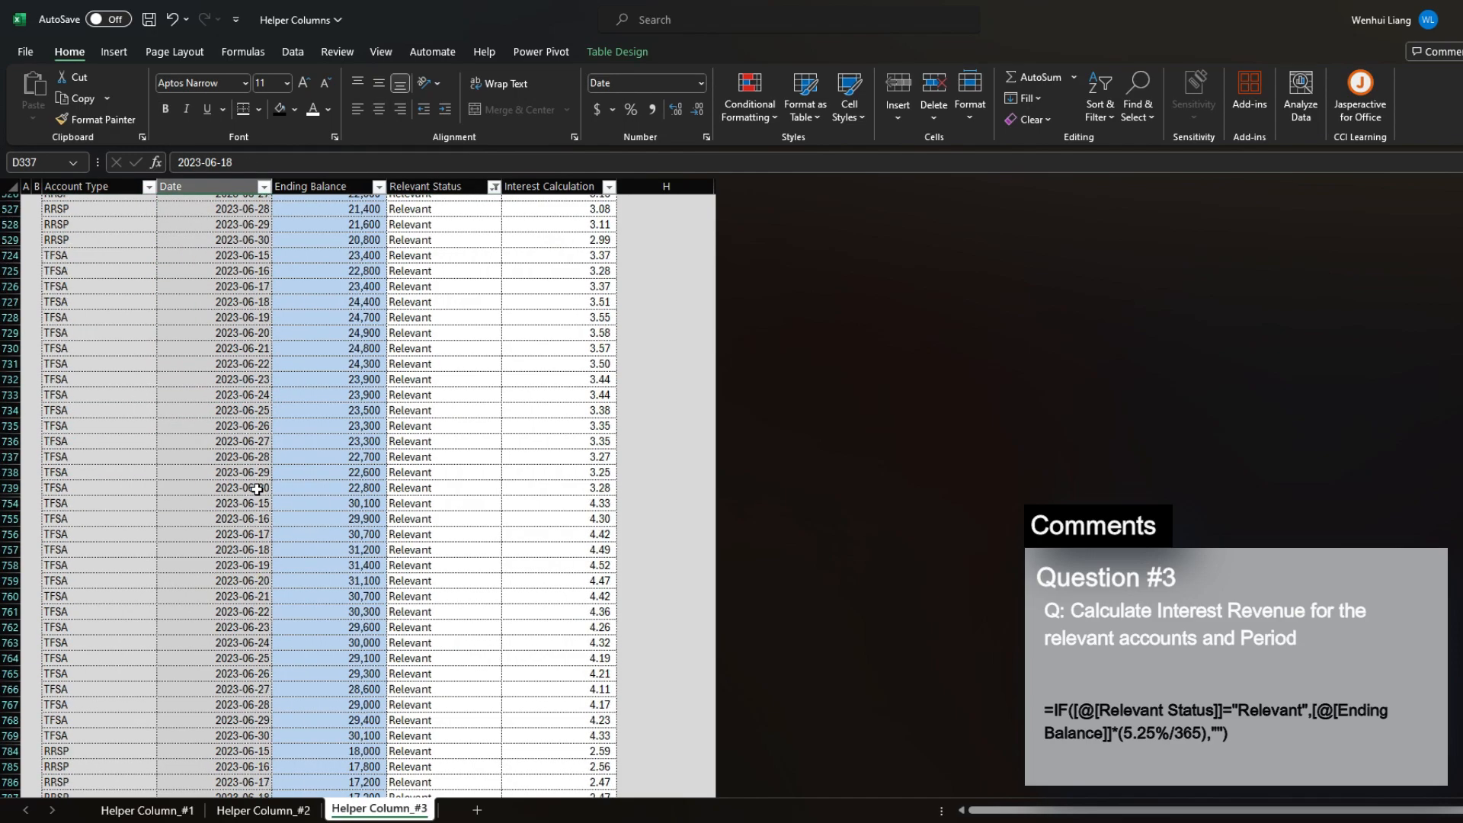
scroll(118, 465, down, 20)
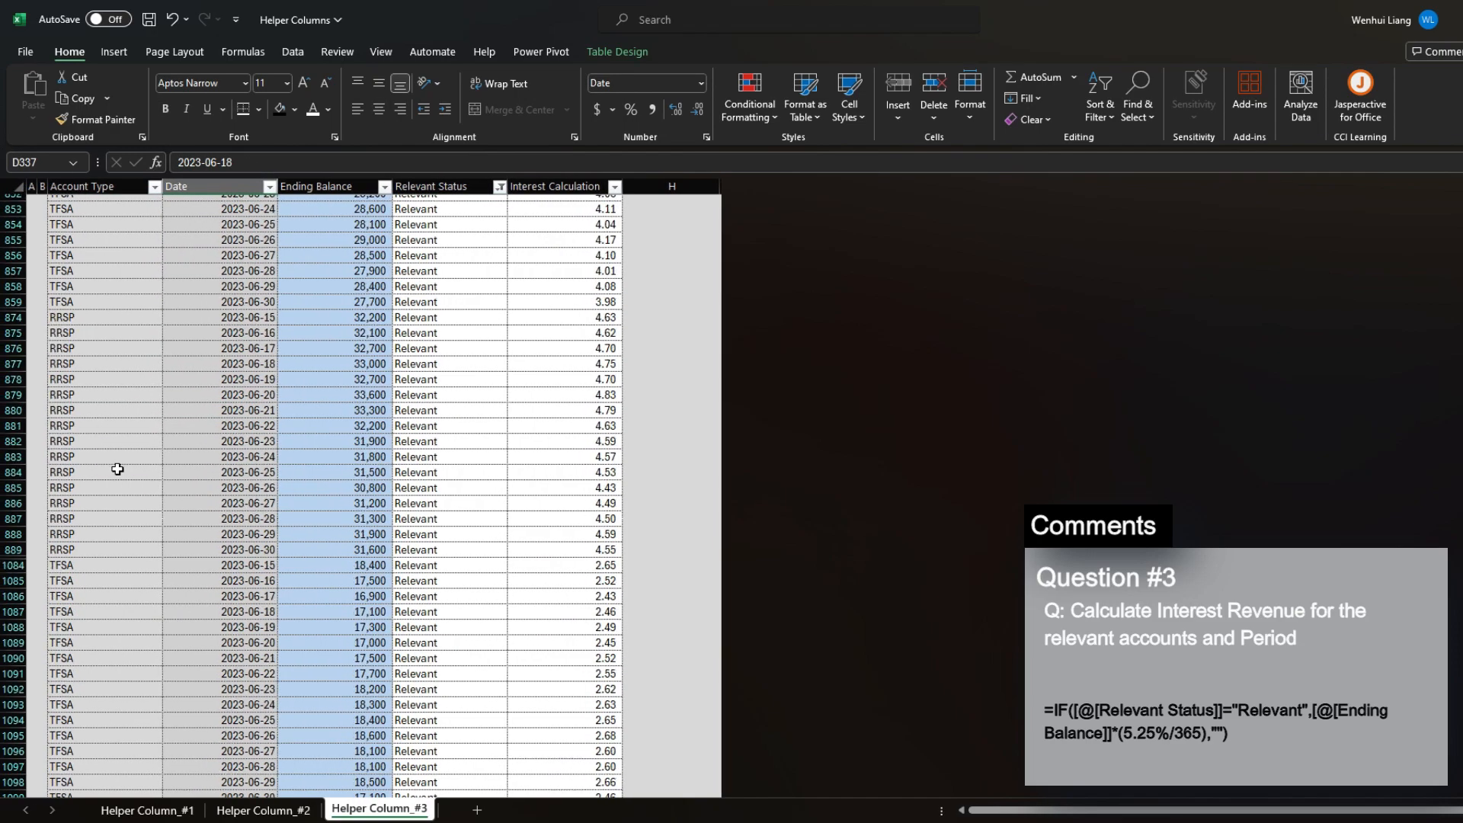
scroll(117, 471, down, 12)
scroll(117, 471, up, 5)
click(117, 471)
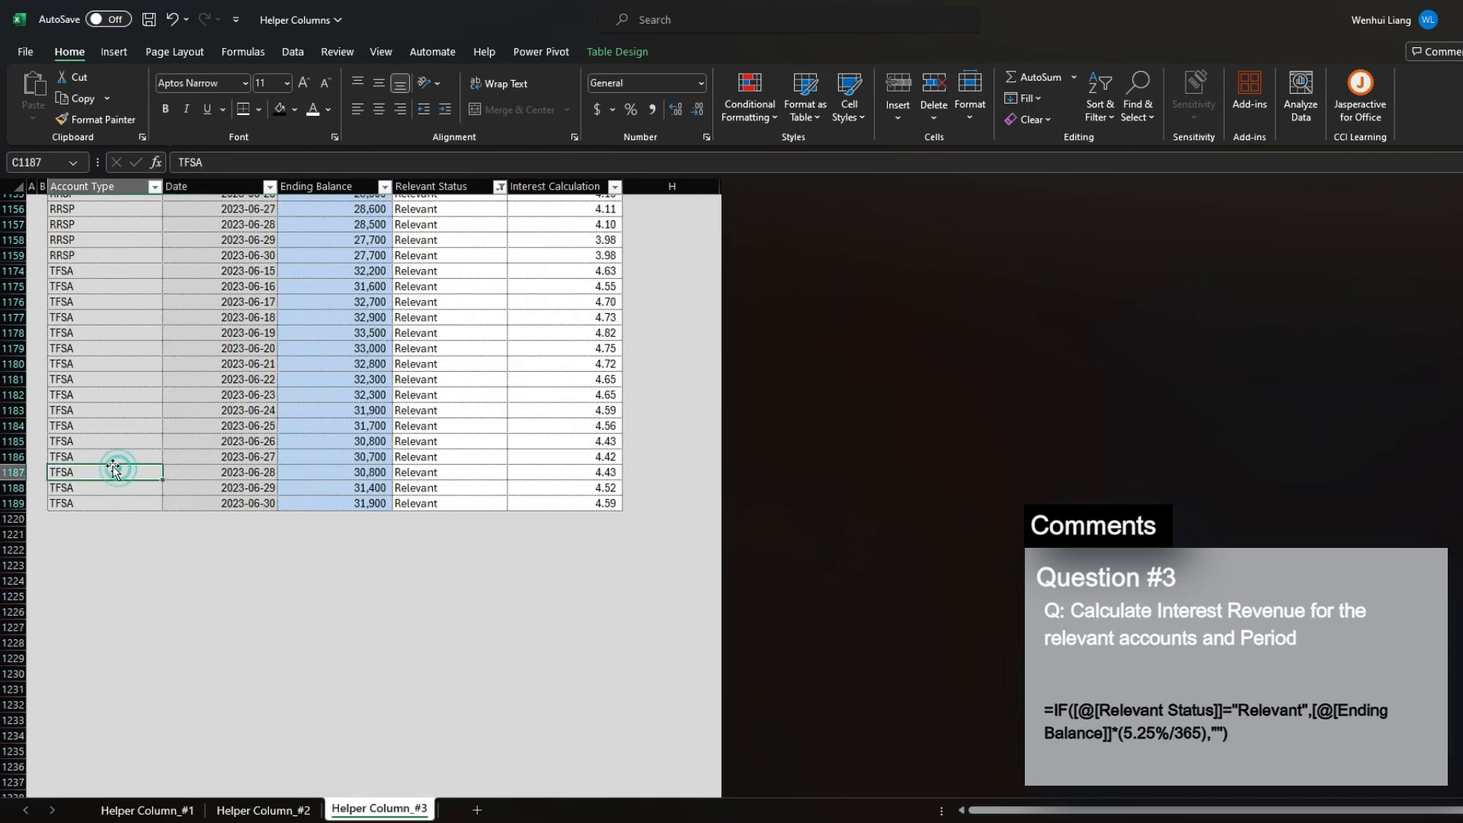
Clear the Relevant Status filter, check the account types offered in the Account Type filter, and turn off the table's filtering
key(ctrl+Up)
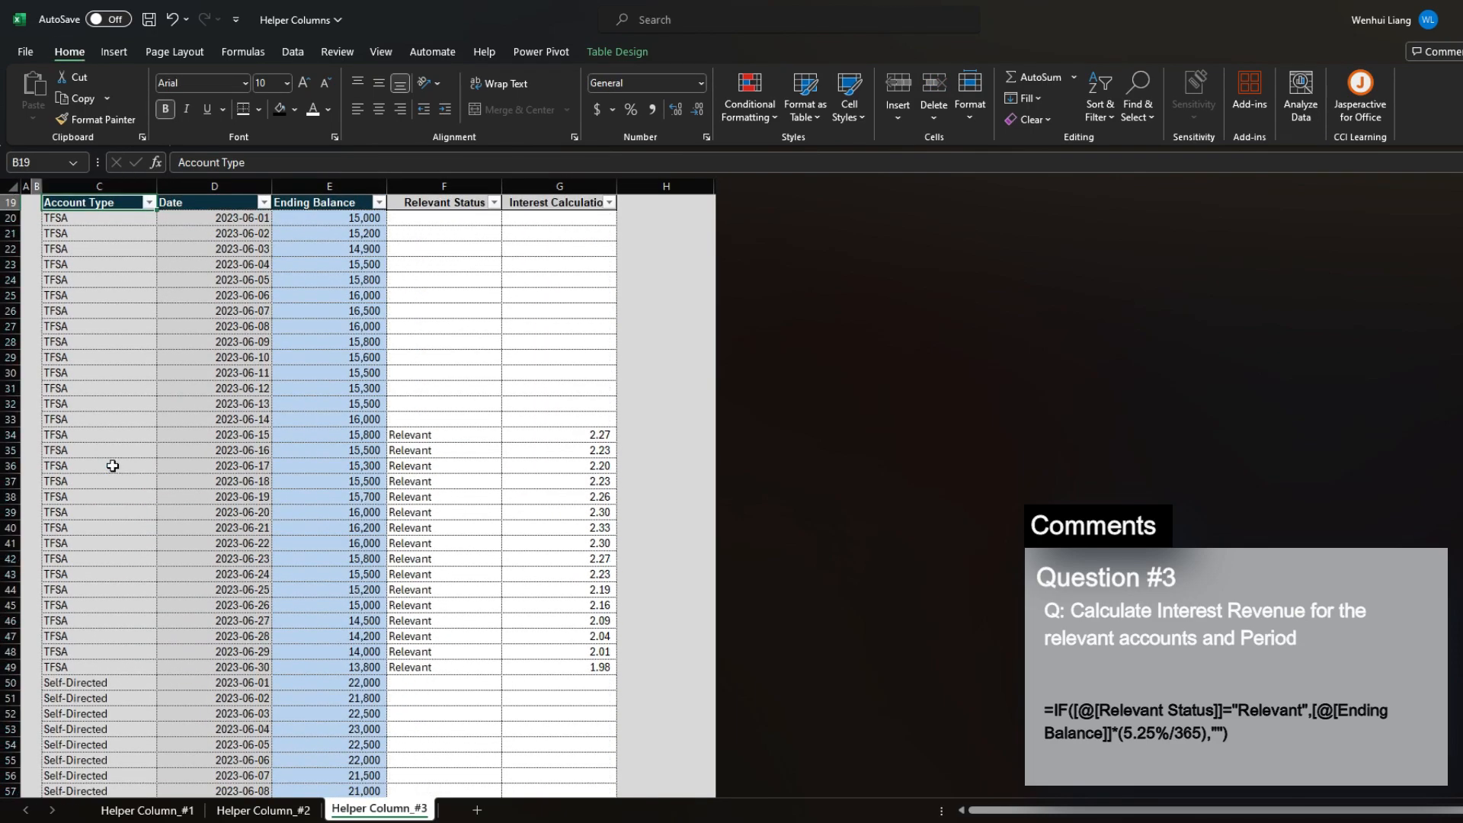
key(alt+Down)
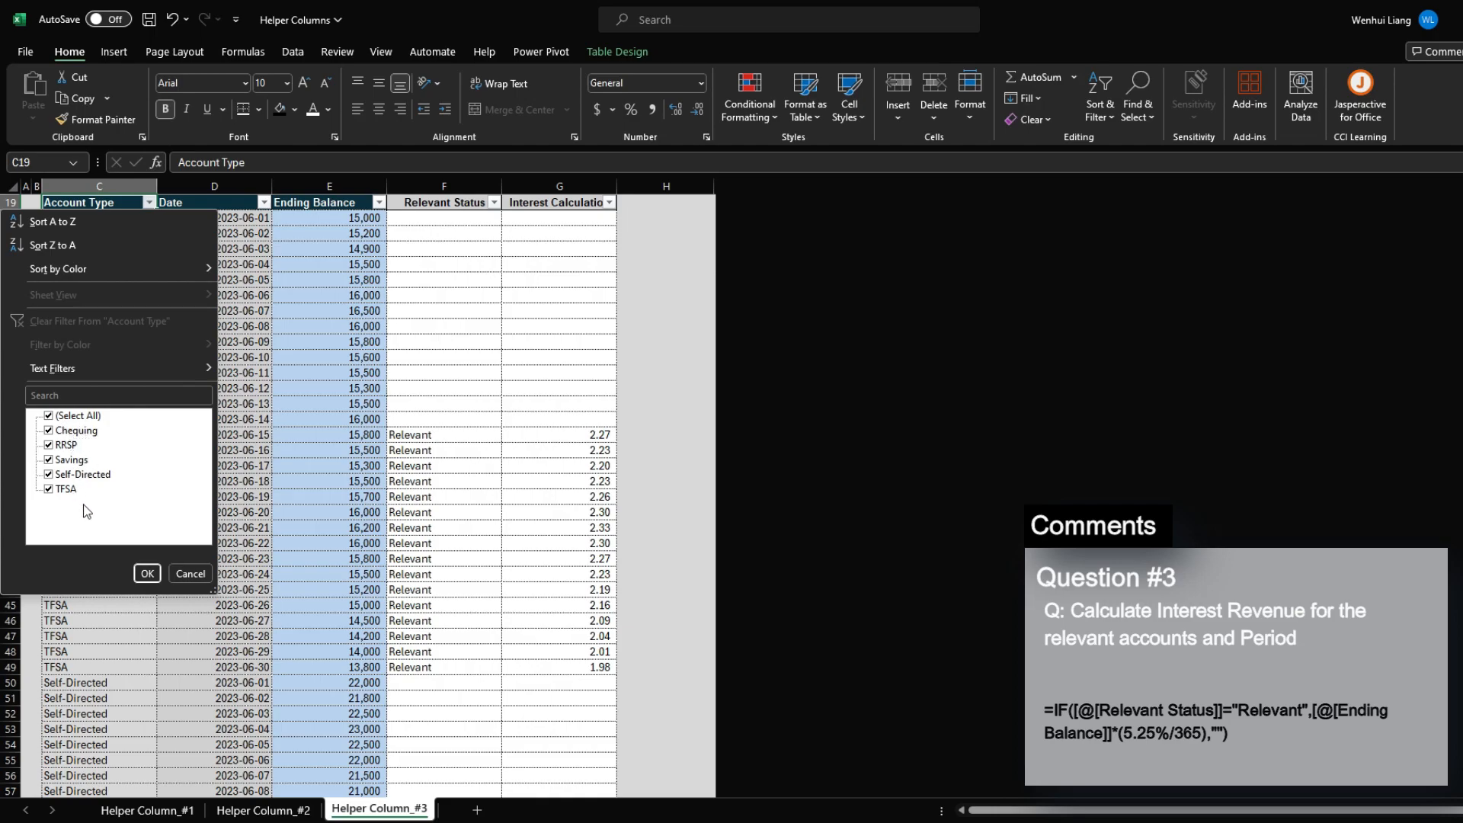
key(Escape)
scroll(91, 496, up, 6)
key(ctrl+shift+l)
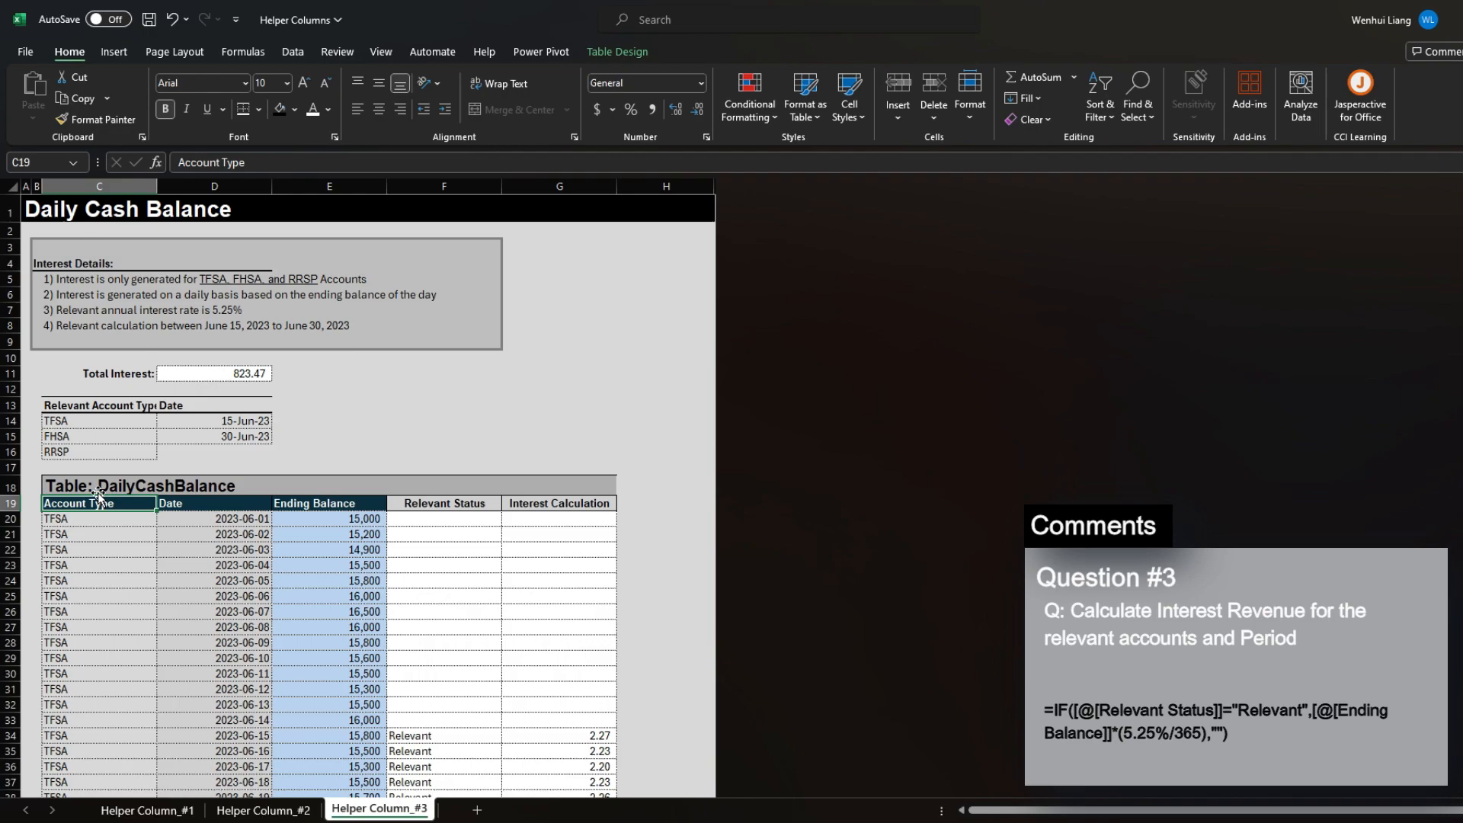
Change the start date in D14 to June 1, 2023, save the workbook, and check Total Interest in D11
click(217, 421)
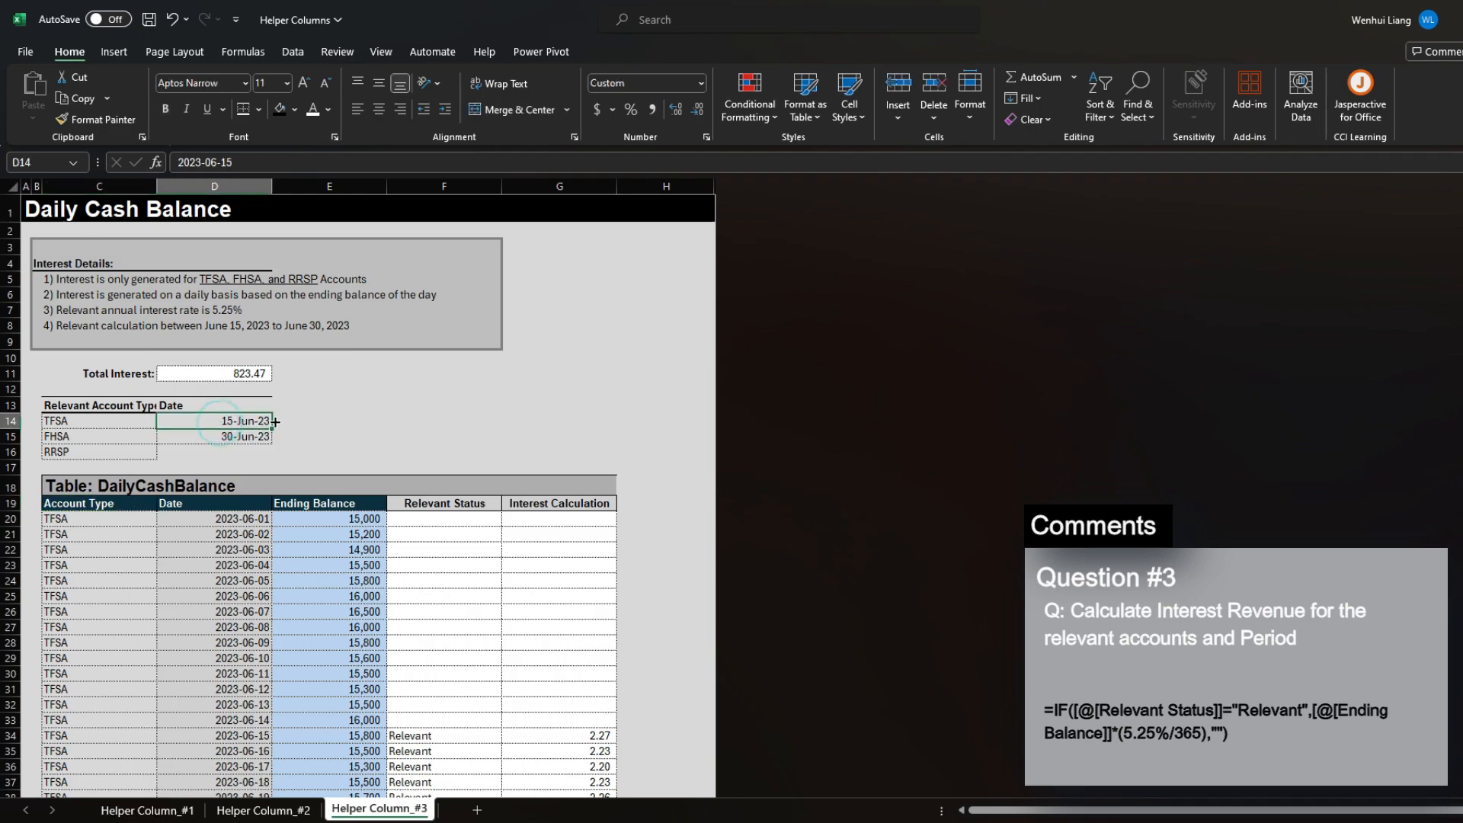
text(June 1, 2023)
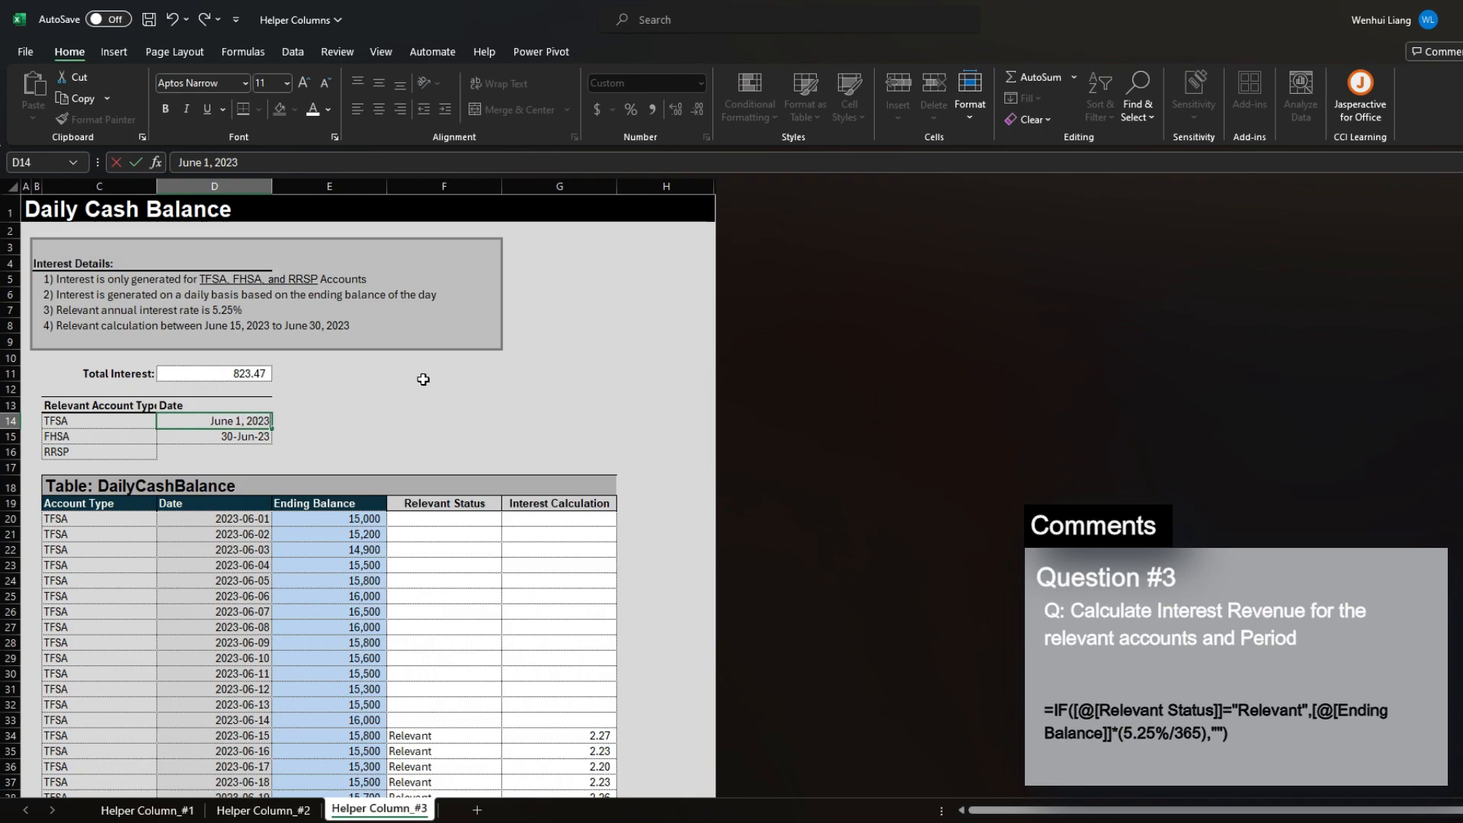
key(Return)
key(ctrl+s)
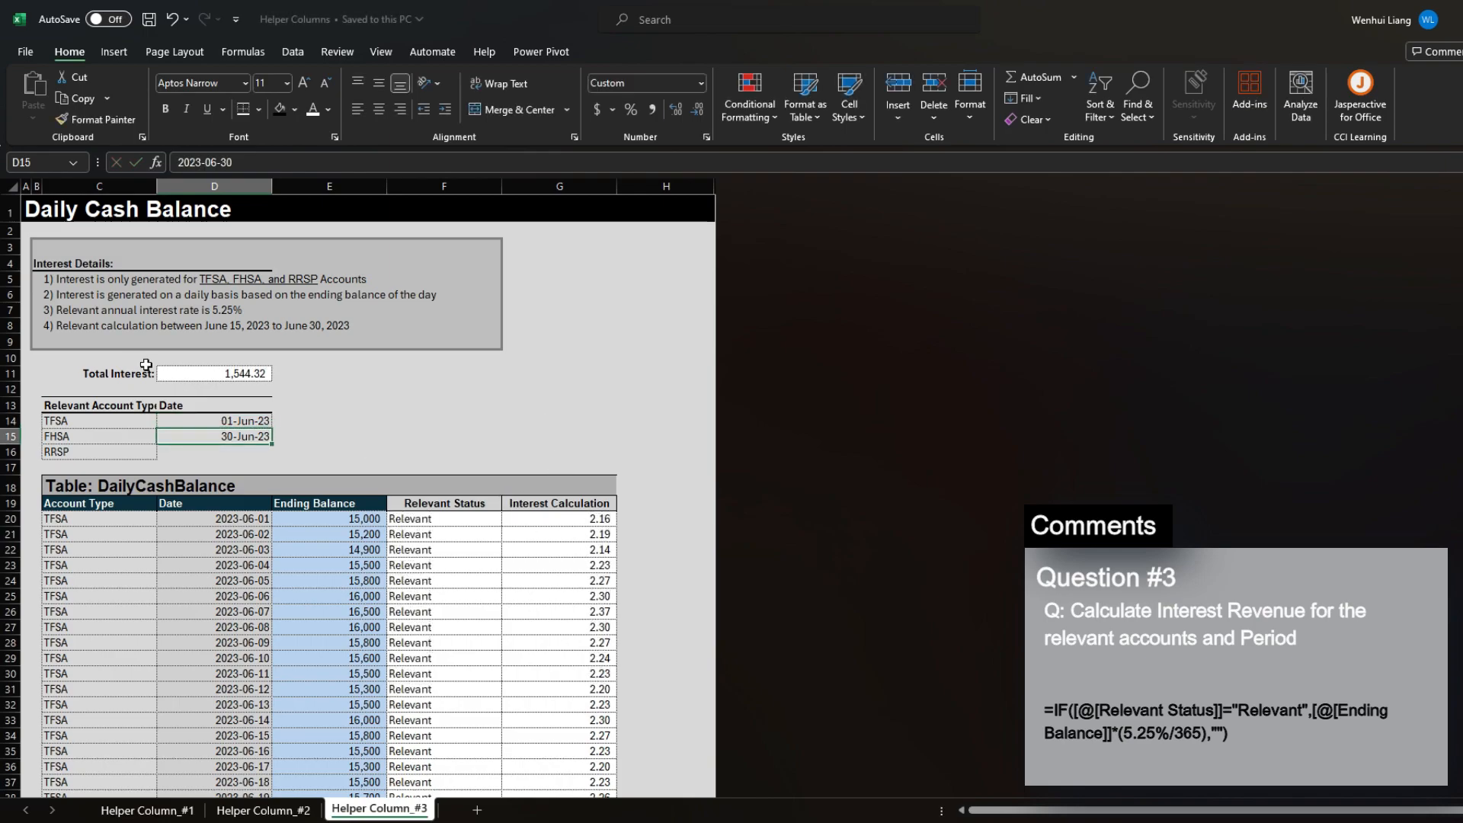
click(241, 381)
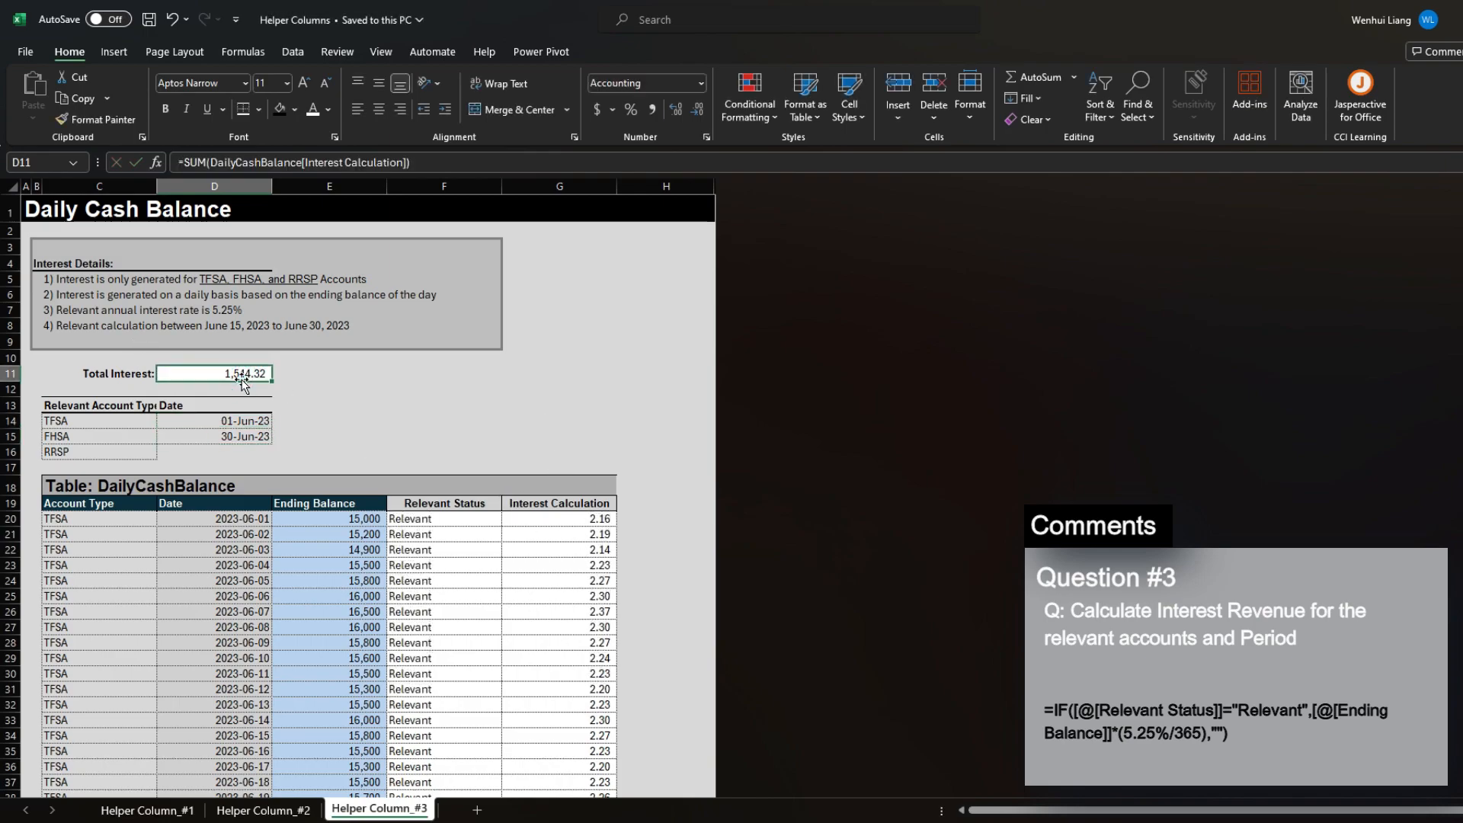